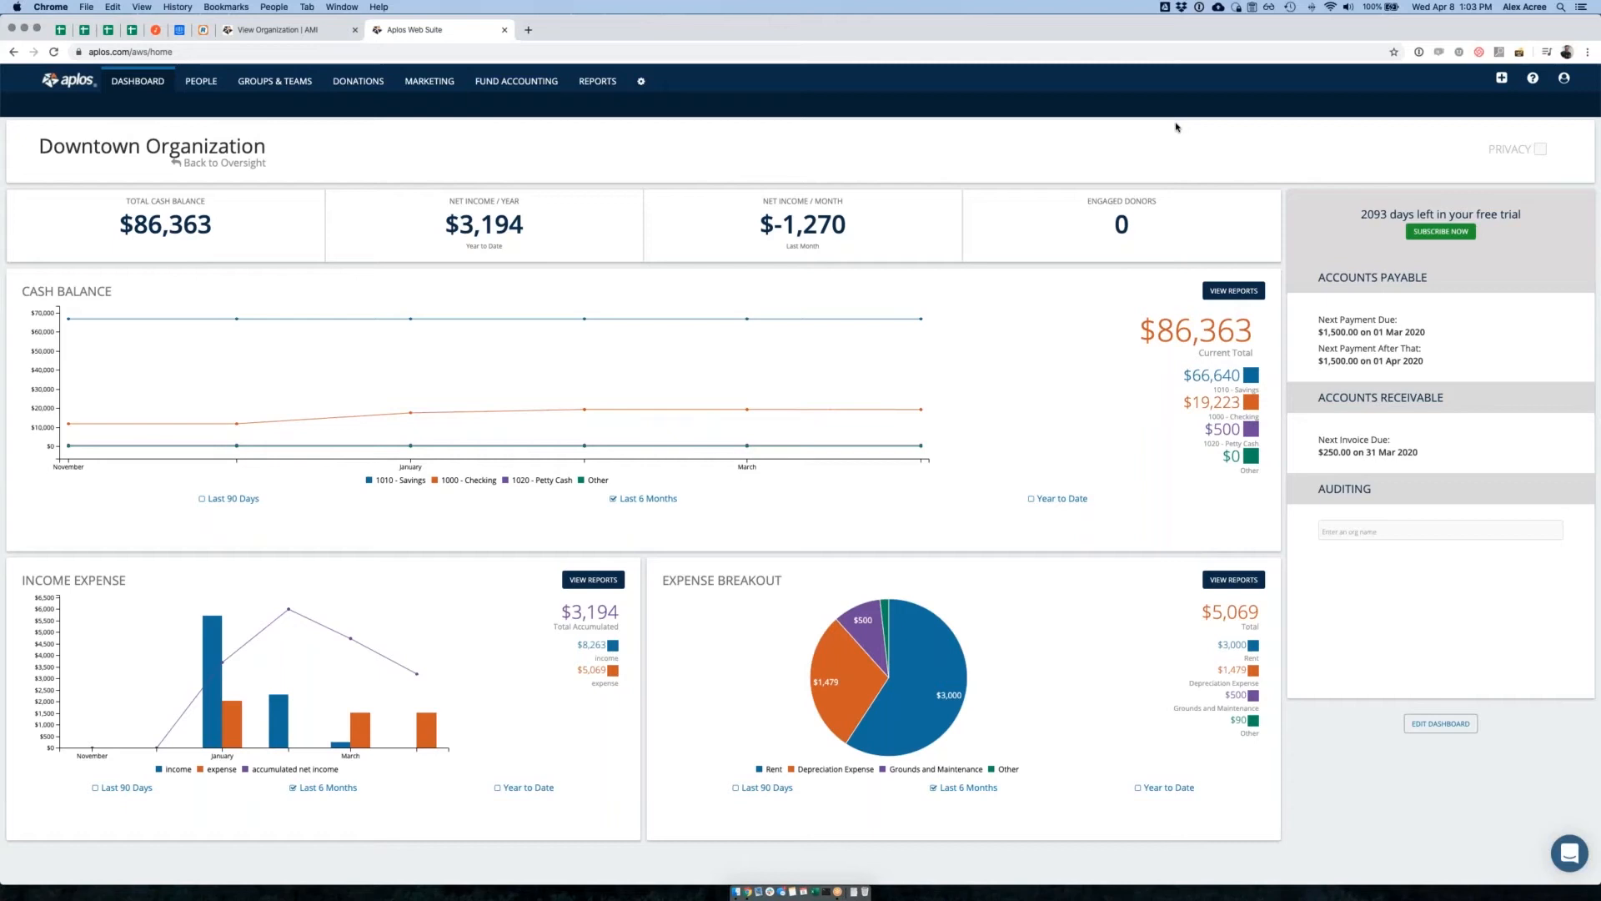
Open the e-File page for starting a new 990 filing from the fund accounting area
{"action": "scroll", "coordinate": [307, 191], "scroll_direction": "down", "scroll_amount": 1}
{"action": "scroll", "coordinate": [323, 261], "scroll_direction": "up", "scroll_amount": 2}
{"action": "mouse_move", "coordinate": [508, 86]}
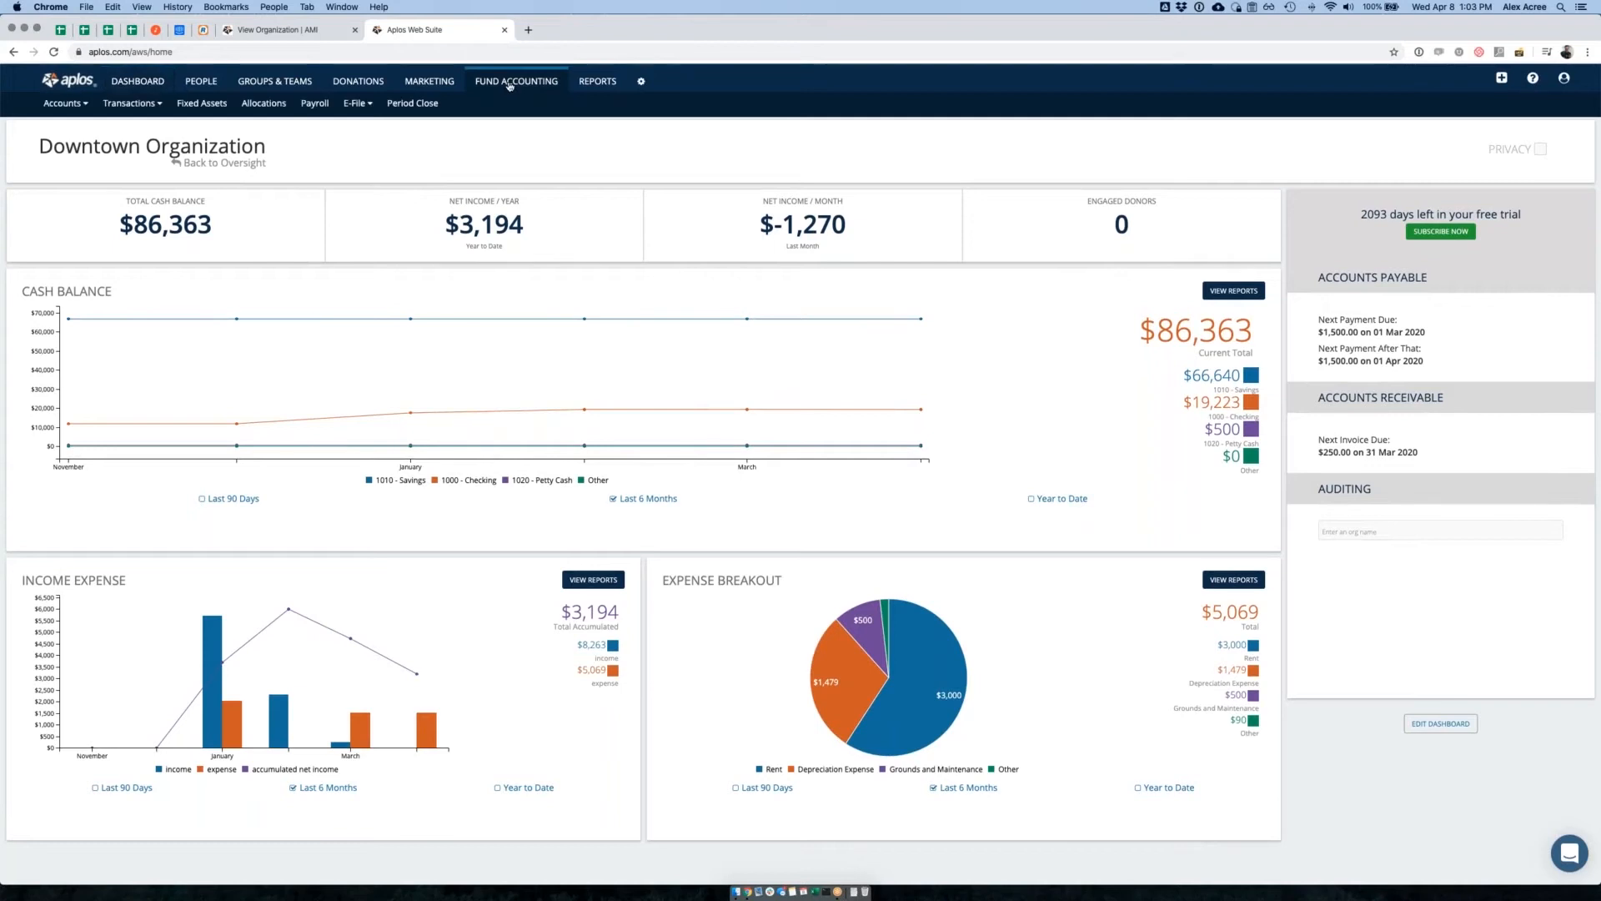
{"action": "left_click", "coordinate": [364, 103]}
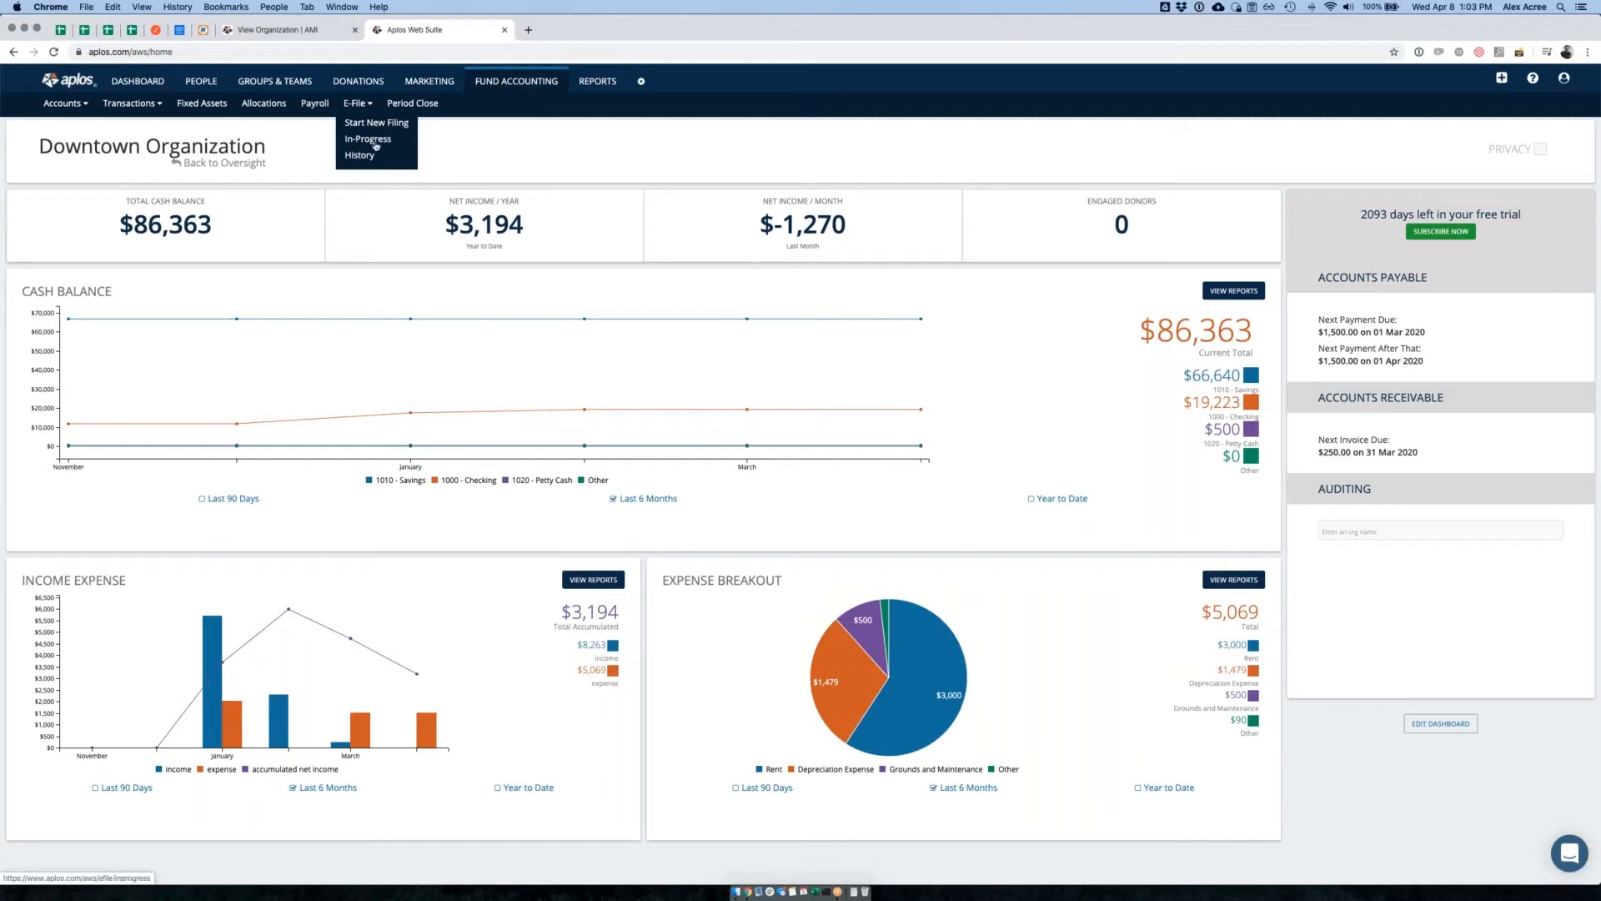
{"action": "left_click", "coordinate": [382, 126]}
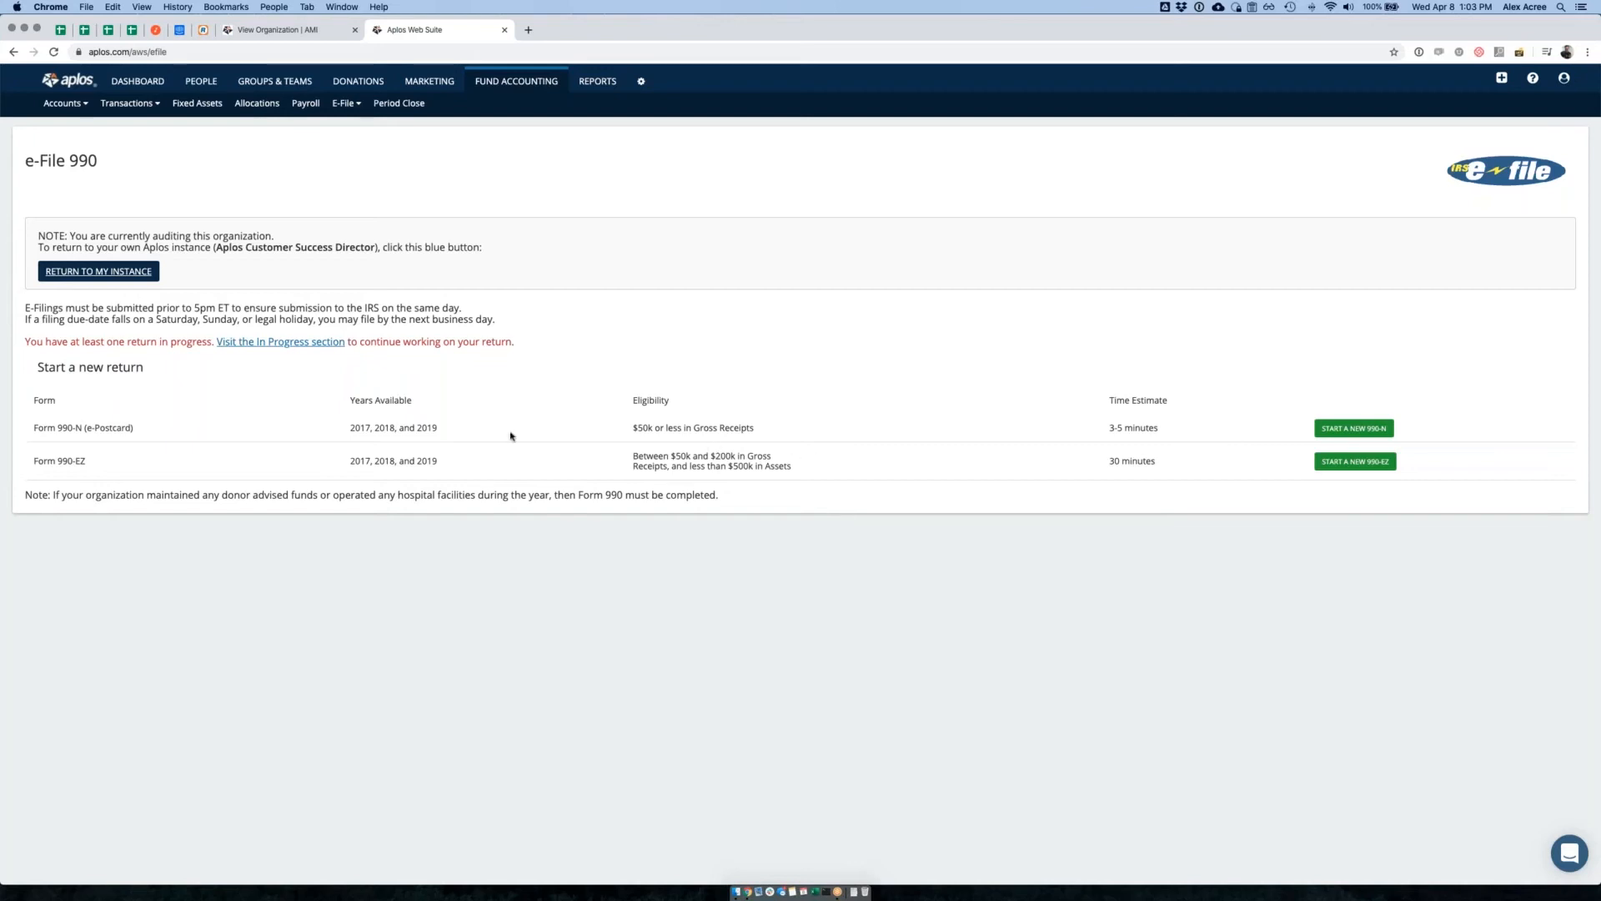
Compare the available years and eligibility limits of Form 990-N and Form 990-EZ
{"action": "left_click_drag", "start_coordinate": [33, 460], "coordinate": [497, 461]}
{"action": "left_click", "coordinate": [479, 461]}
{"action": "left_click_drag", "start_coordinate": [437, 461], "coordinate": [416, 461]}
{"action": "left_click", "coordinate": [492, 471]}
{"action": "triple_click", "coordinate": [65, 426]}
{"action": "left_click_drag", "start_coordinate": [630, 427], "coordinate": [761, 428]}
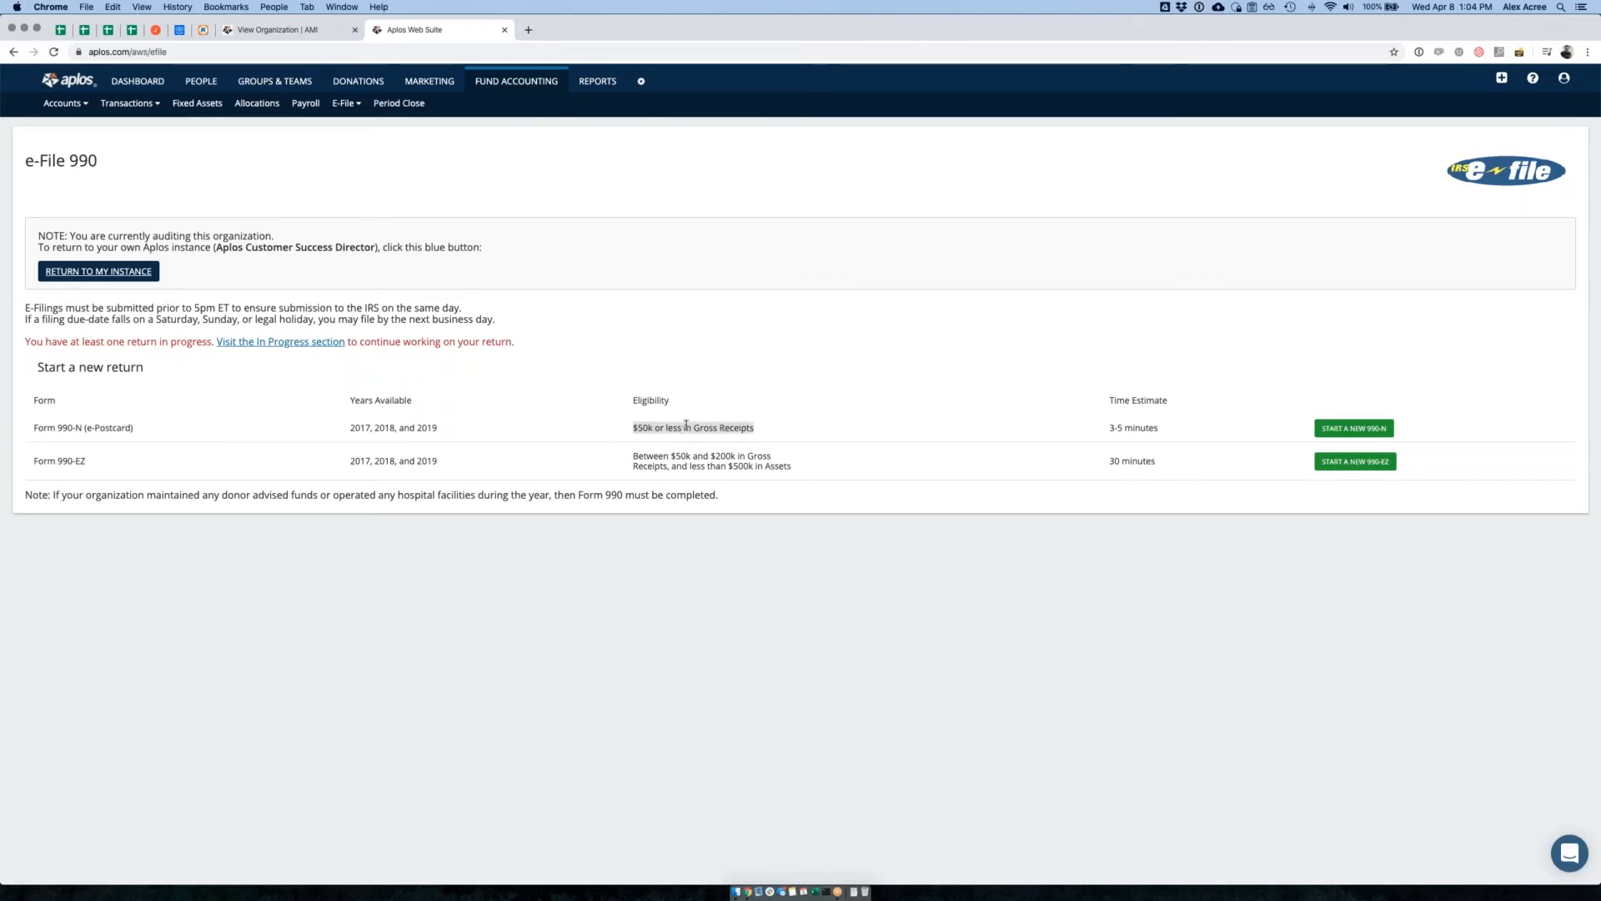
{"action": "left_click", "coordinate": [723, 422]}
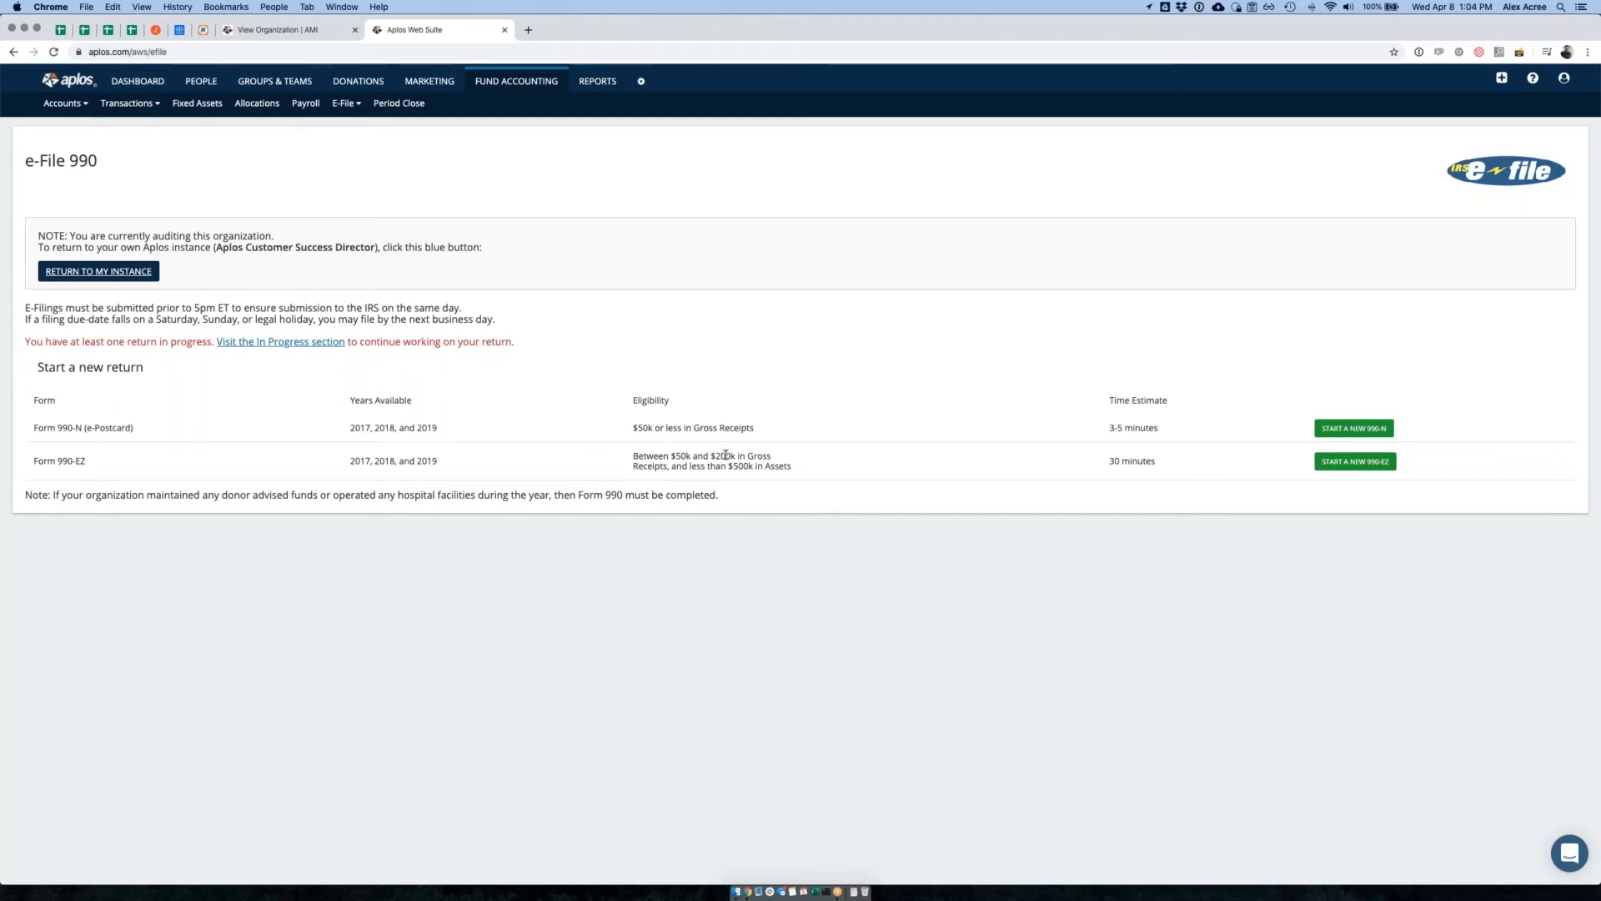
{"action": "left_click_drag", "start_coordinate": [84, 461], "coordinate": [203, 468]}
{"action": "left_click", "coordinate": [636, 453]}
{"action": "left_click_drag", "start_coordinate": [631, 429], "coordinate": [770, 431]}
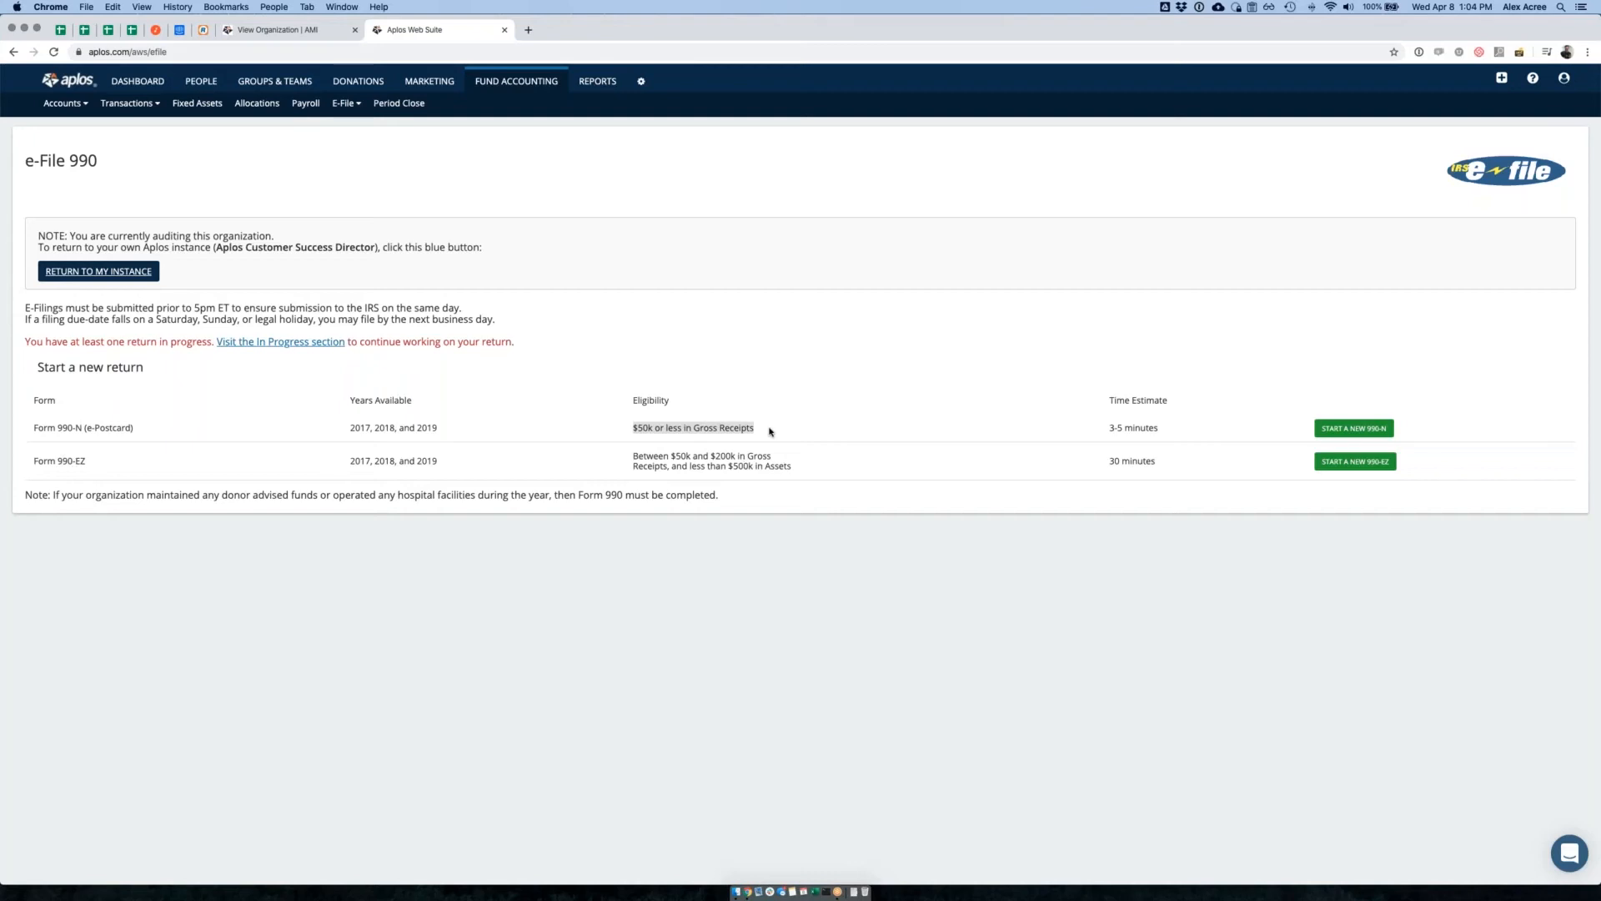
{"action": "left_click", "coordinate": [740, 470]}
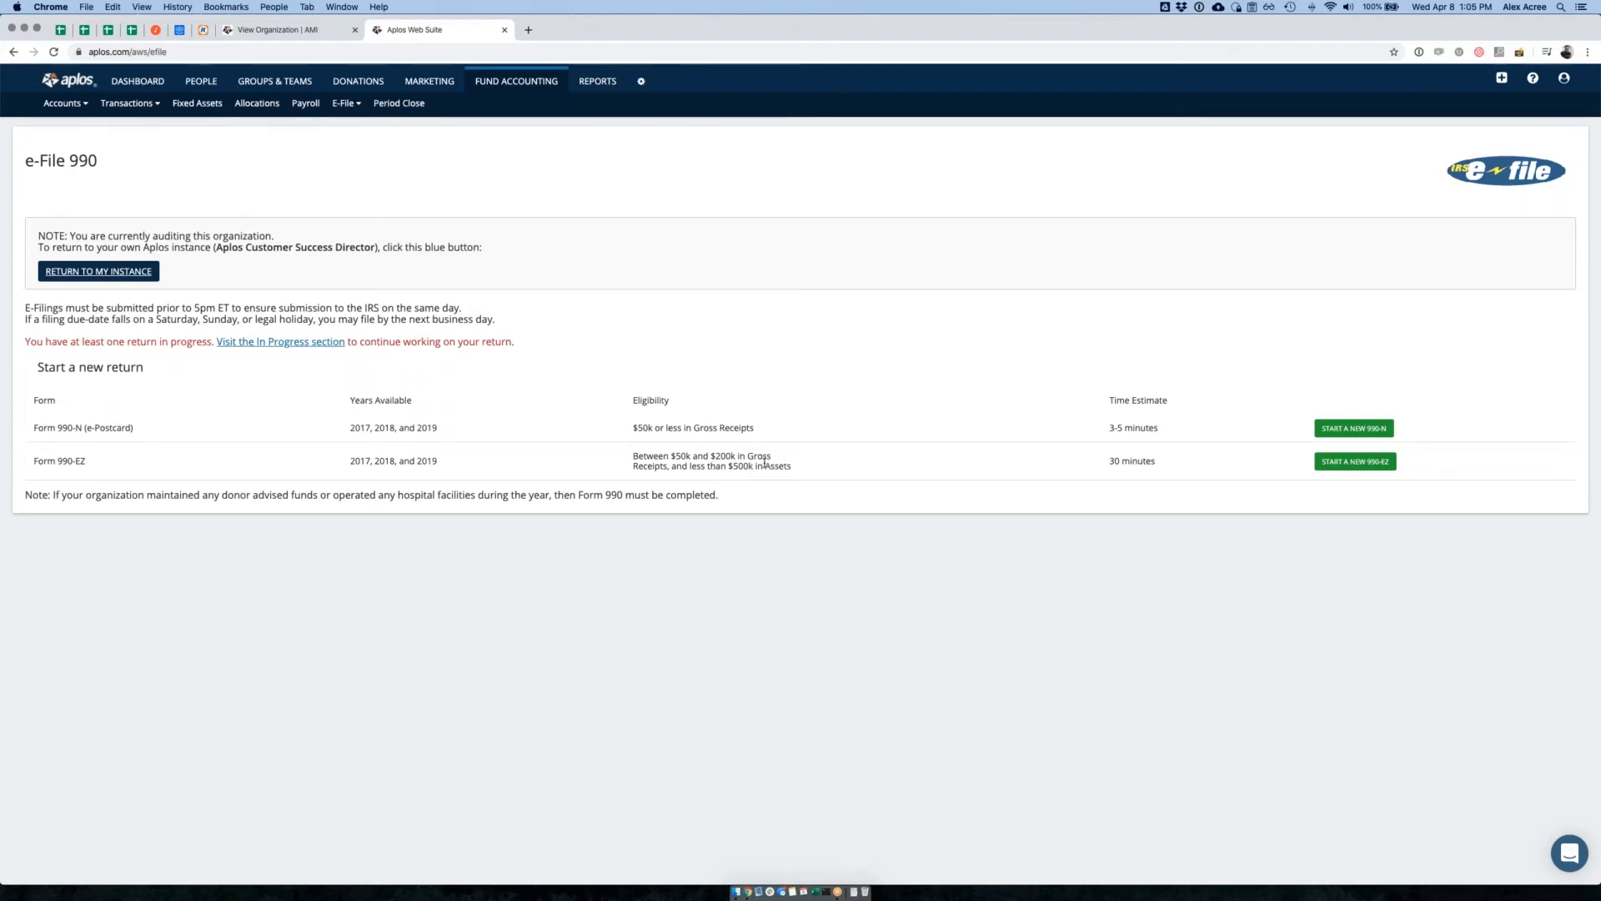
{"action": "left_click_drag", "start_coordinate": [776, 466], "coordinate": [731, 472]}
{"action": "double_click", "coordinate": [719, 455]}
{"action": "left_click", "coordinate": [830, 495]}
Open the list of in-progress e-File returns and continue working on the 2019 990-EZ return
{"action": "left_click", "coordinate": [346, 104]}
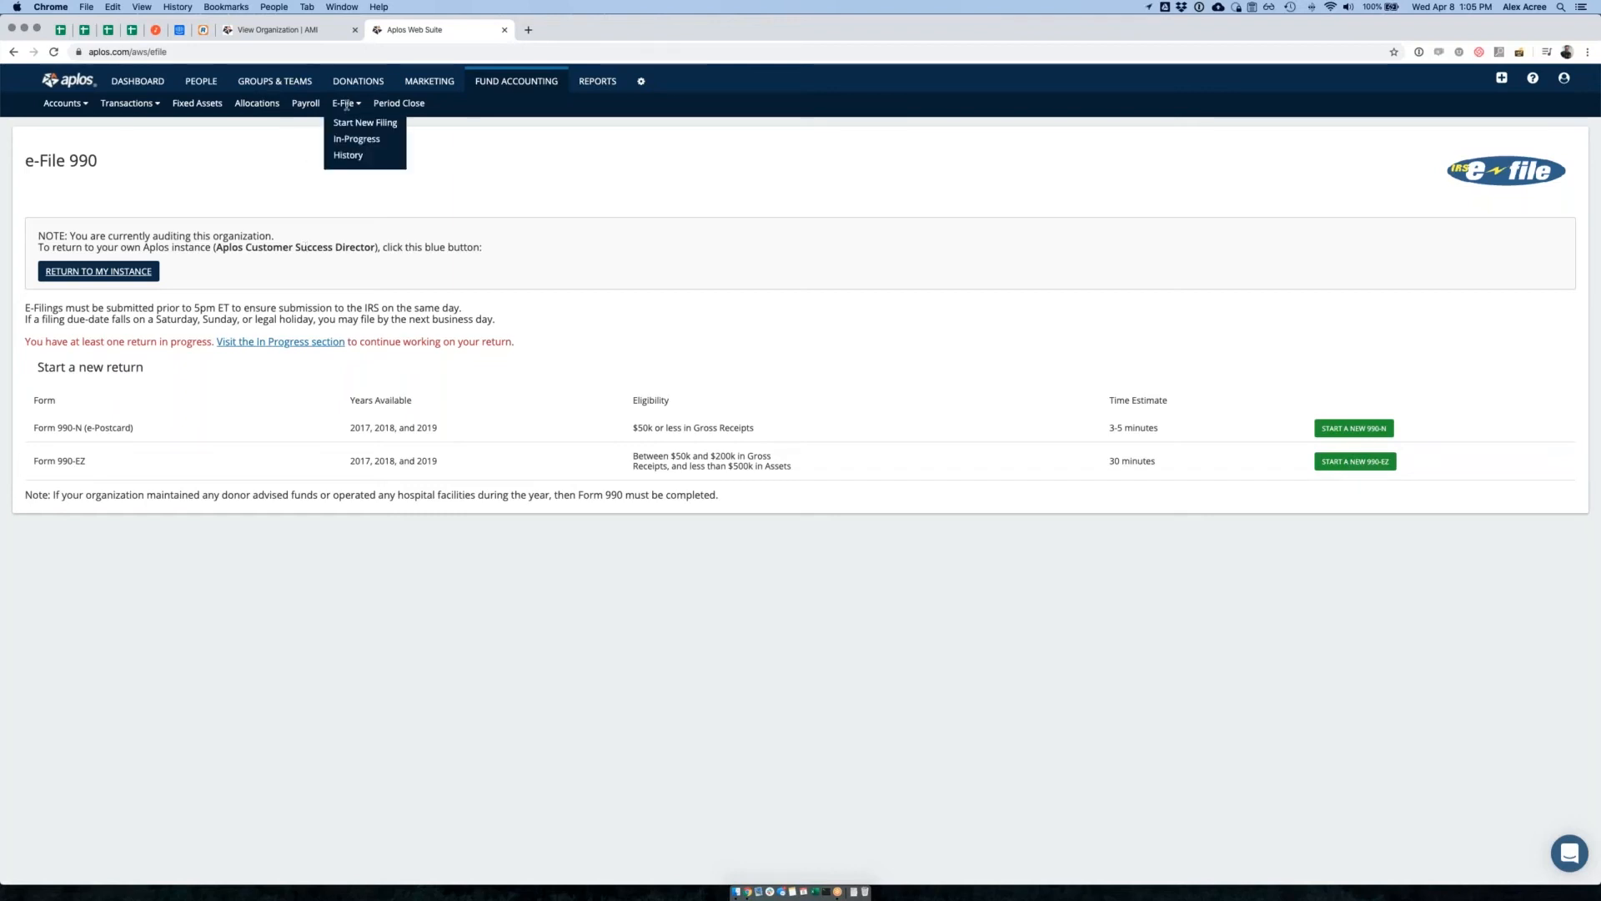
{"action": "left_click", "coordinate": [356, 140]}
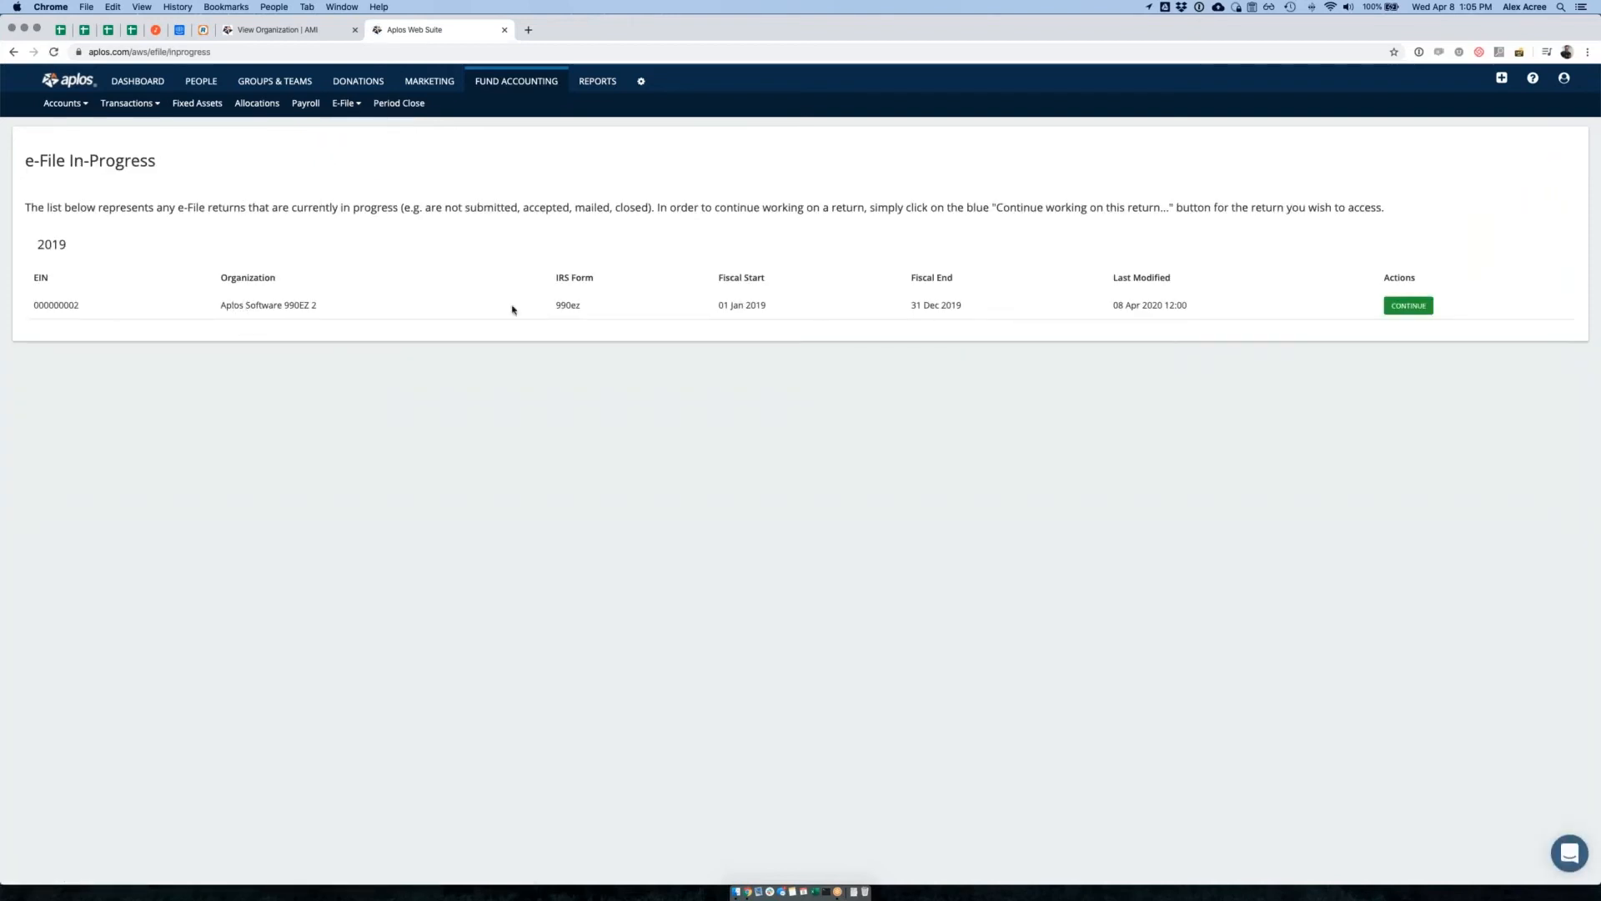
{"action": "left_click", "coordinate": [1407, 305]}
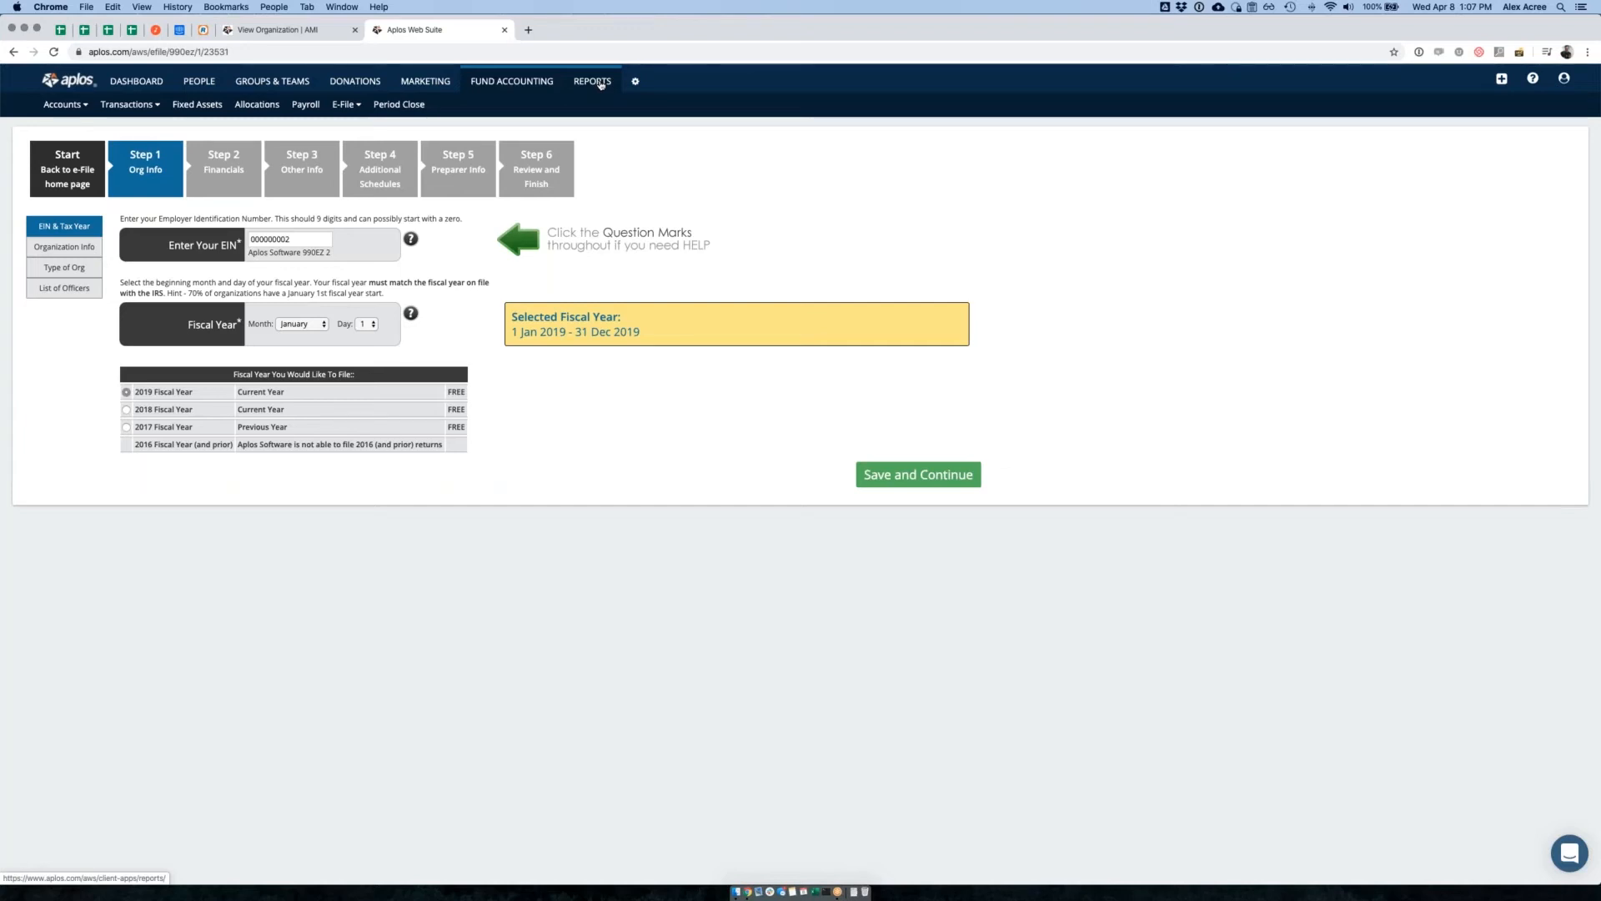
Examine the selected fiscal year, the EIN entry and the available fiscal year start months
{"action": "left_click_drag", "start_coordinate": [512, 332], "coordinate": [632, 335]}
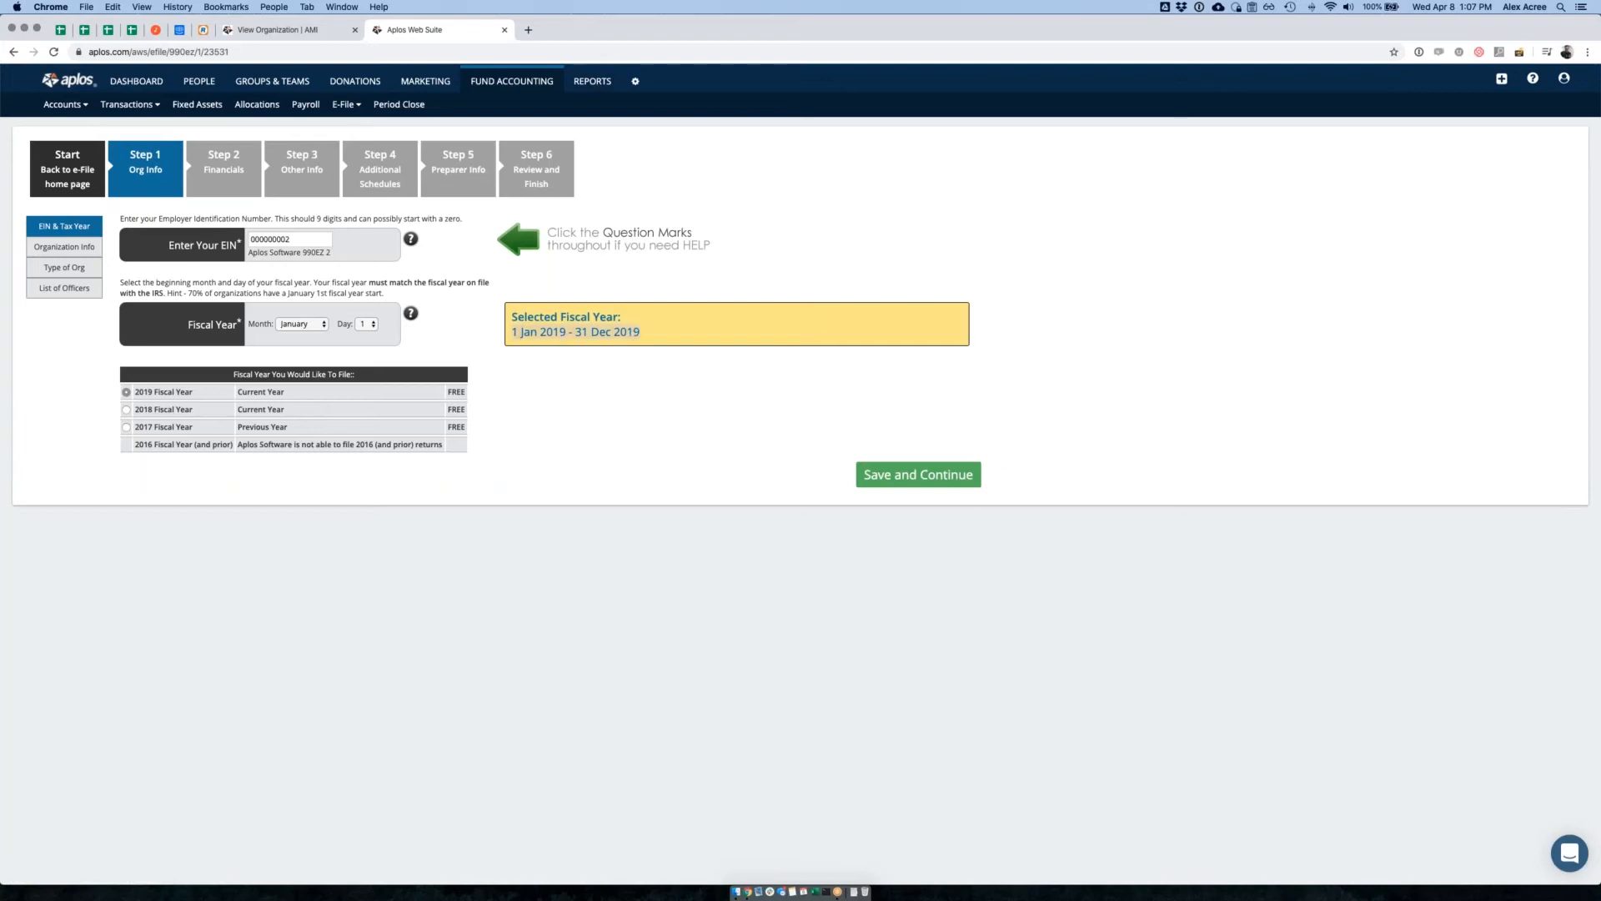
{"action": "left_click", "coordinate": [549, 332]}
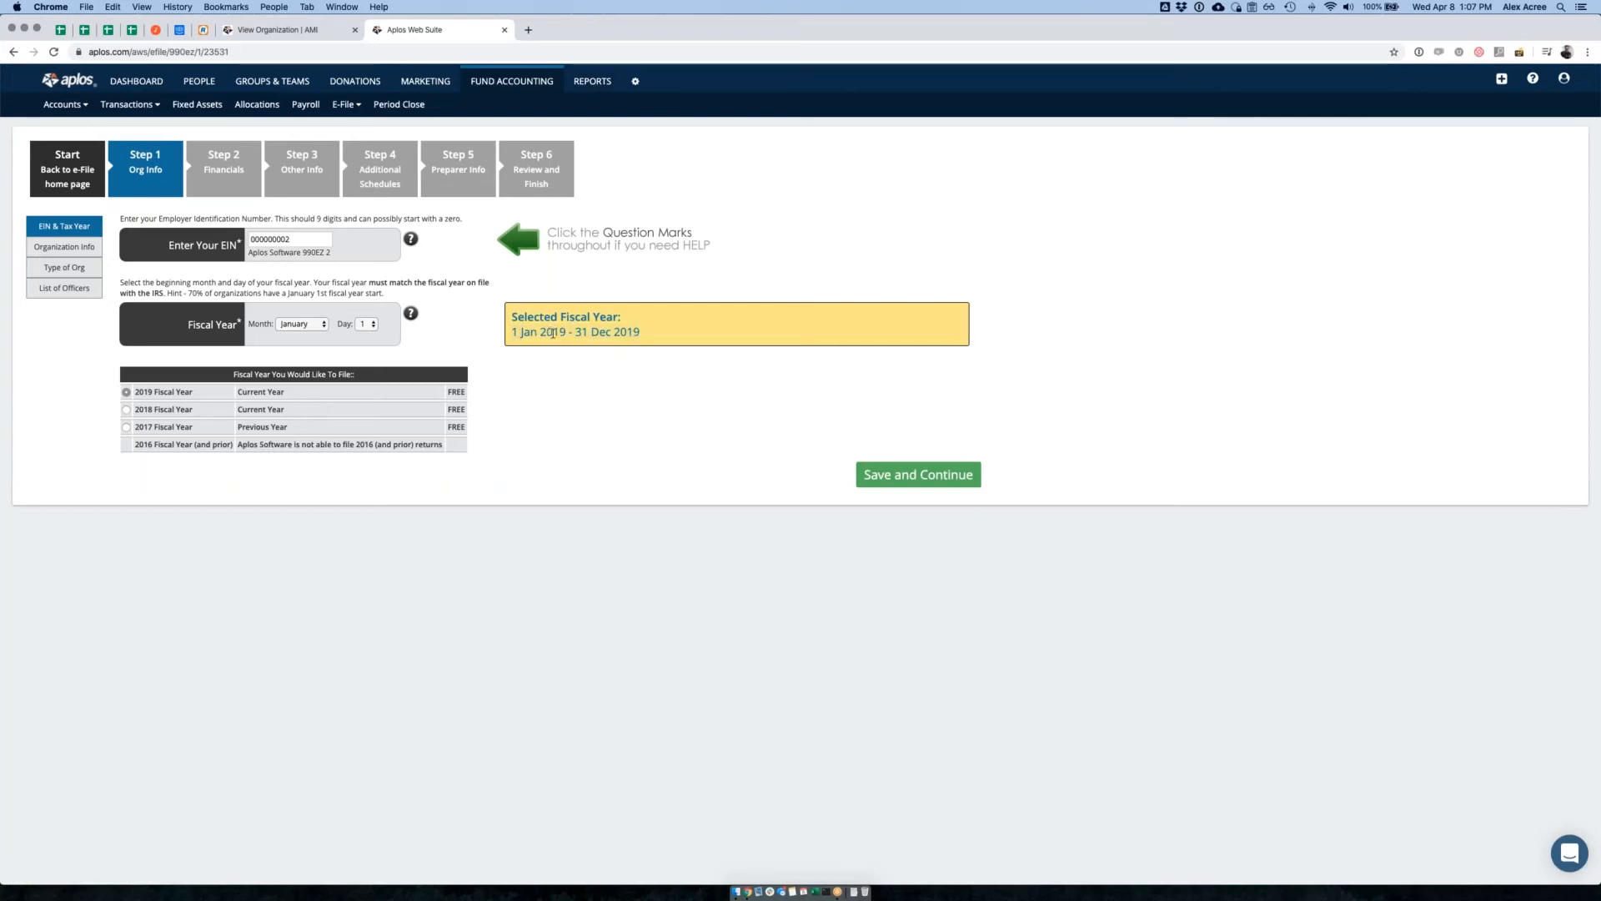
{"action": "mouse_move", "coordinate": [512, 332]}
{"action": "left_mouse_down"}
{"action": "mouse_move", "coordinate": [566, 332]}
{"action": "mouse_move", "coordinate": [512, 332]}
{"action": "left_mouse_up"}
{"action": "left_click_drag", "start_coordinate": [512, 330], "coordinate": [652, 334]}
{"action": "left_click", "coordinate": [257, 239]}
{"action": "left_click", "coordinate": [317, 327]}
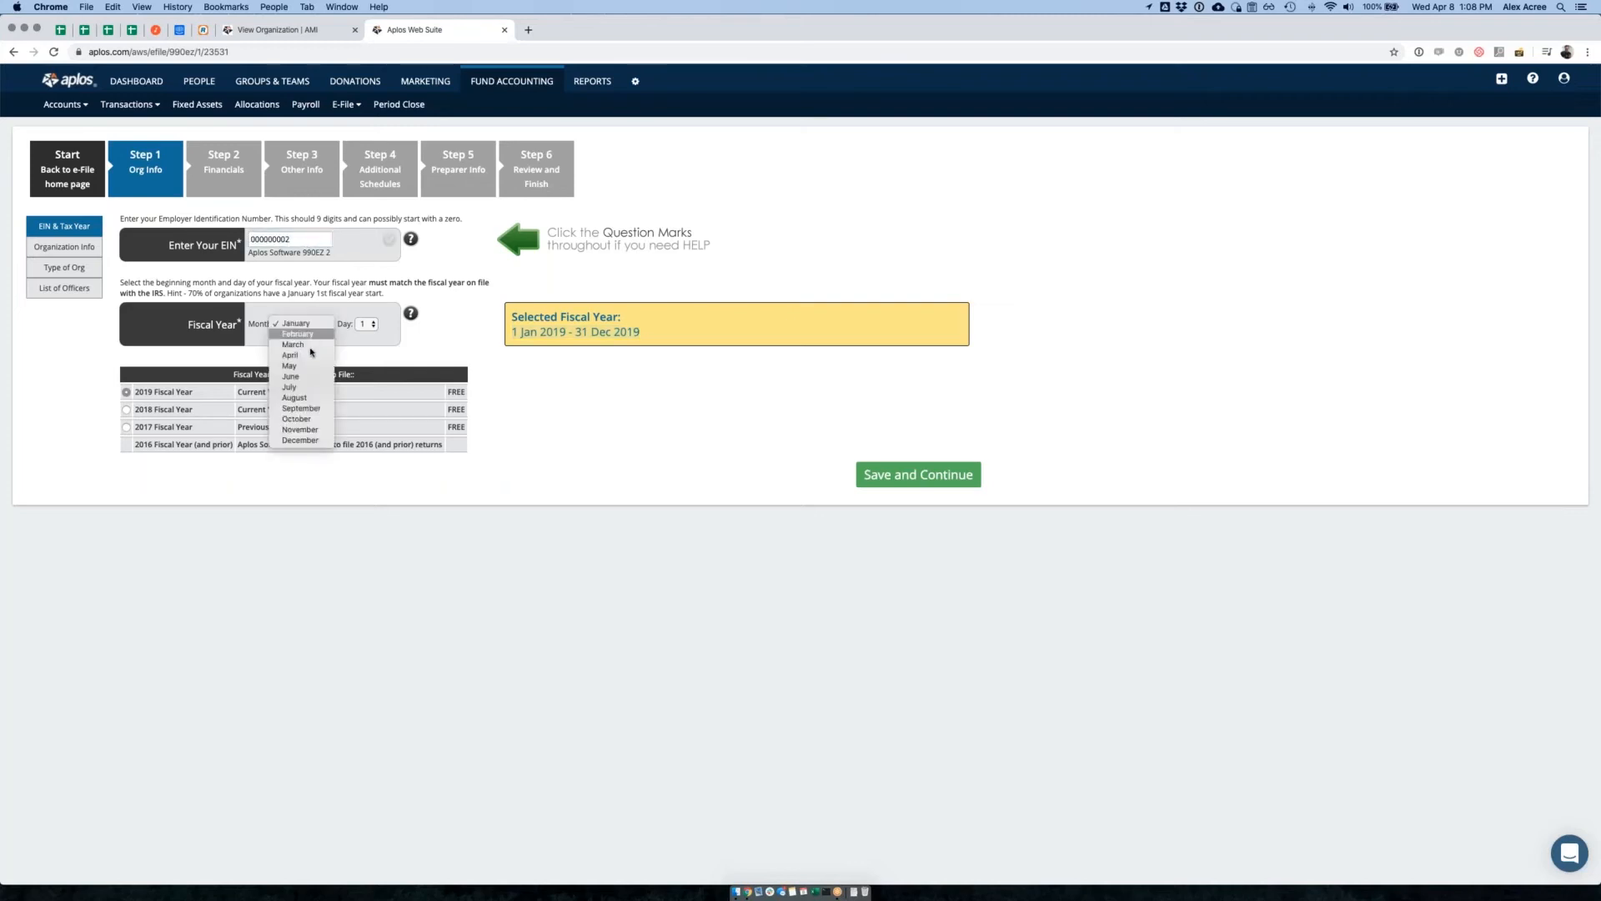
{"action": "left_click", "coordinate": [318, 296]}
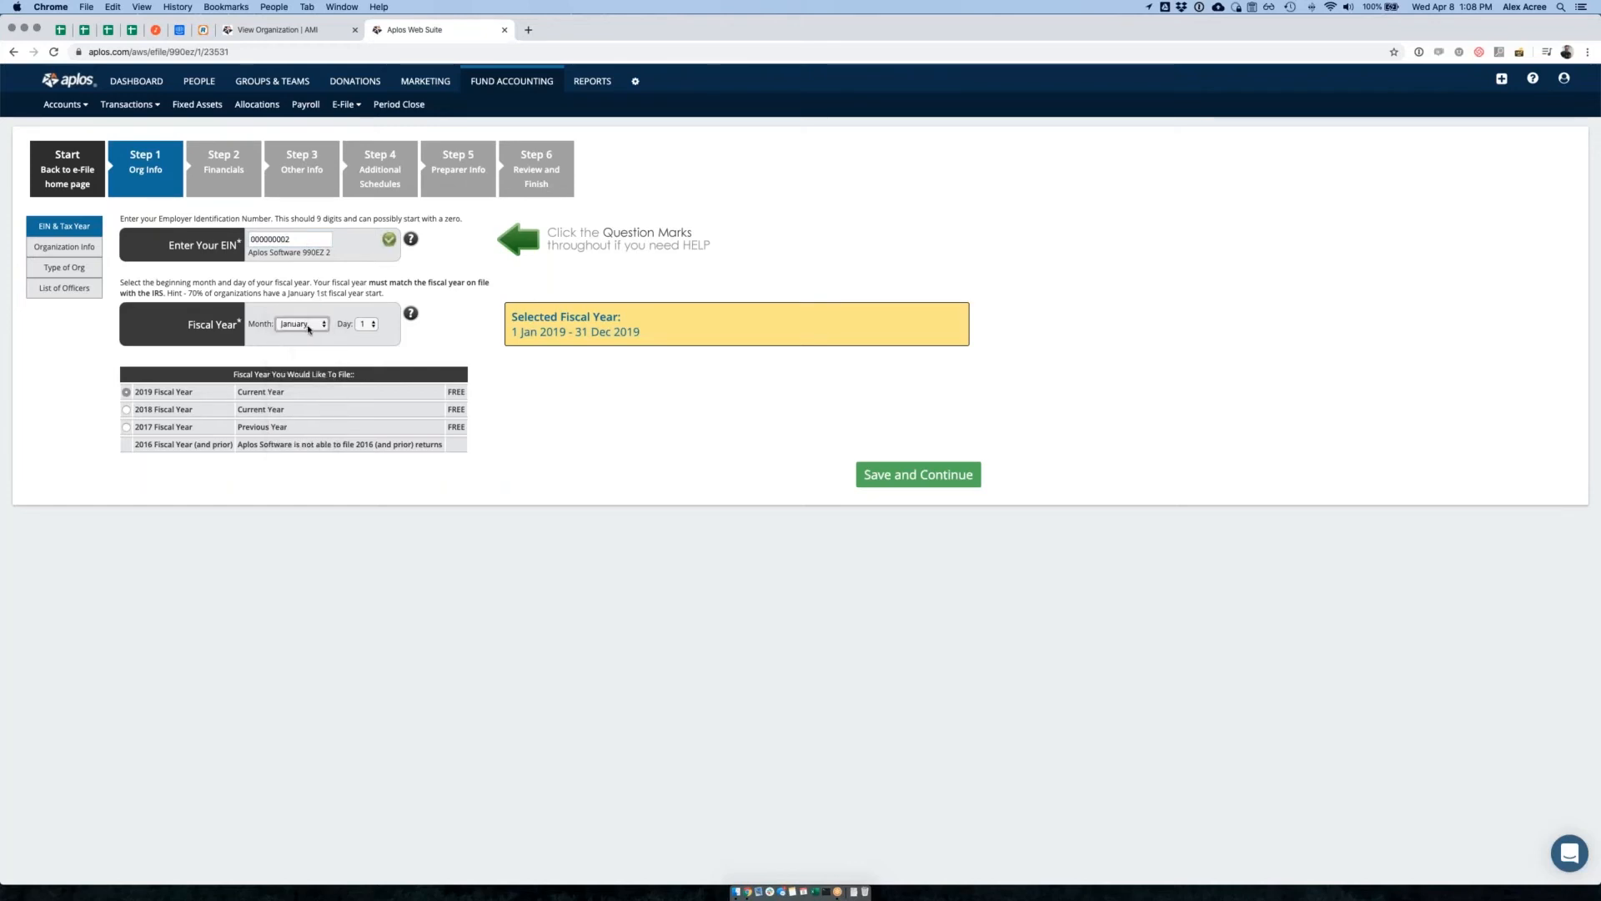
{"action": "left_click", "coordinate": [412, 342]}
{"action": "left_click", "coordinate": [312, 324]}
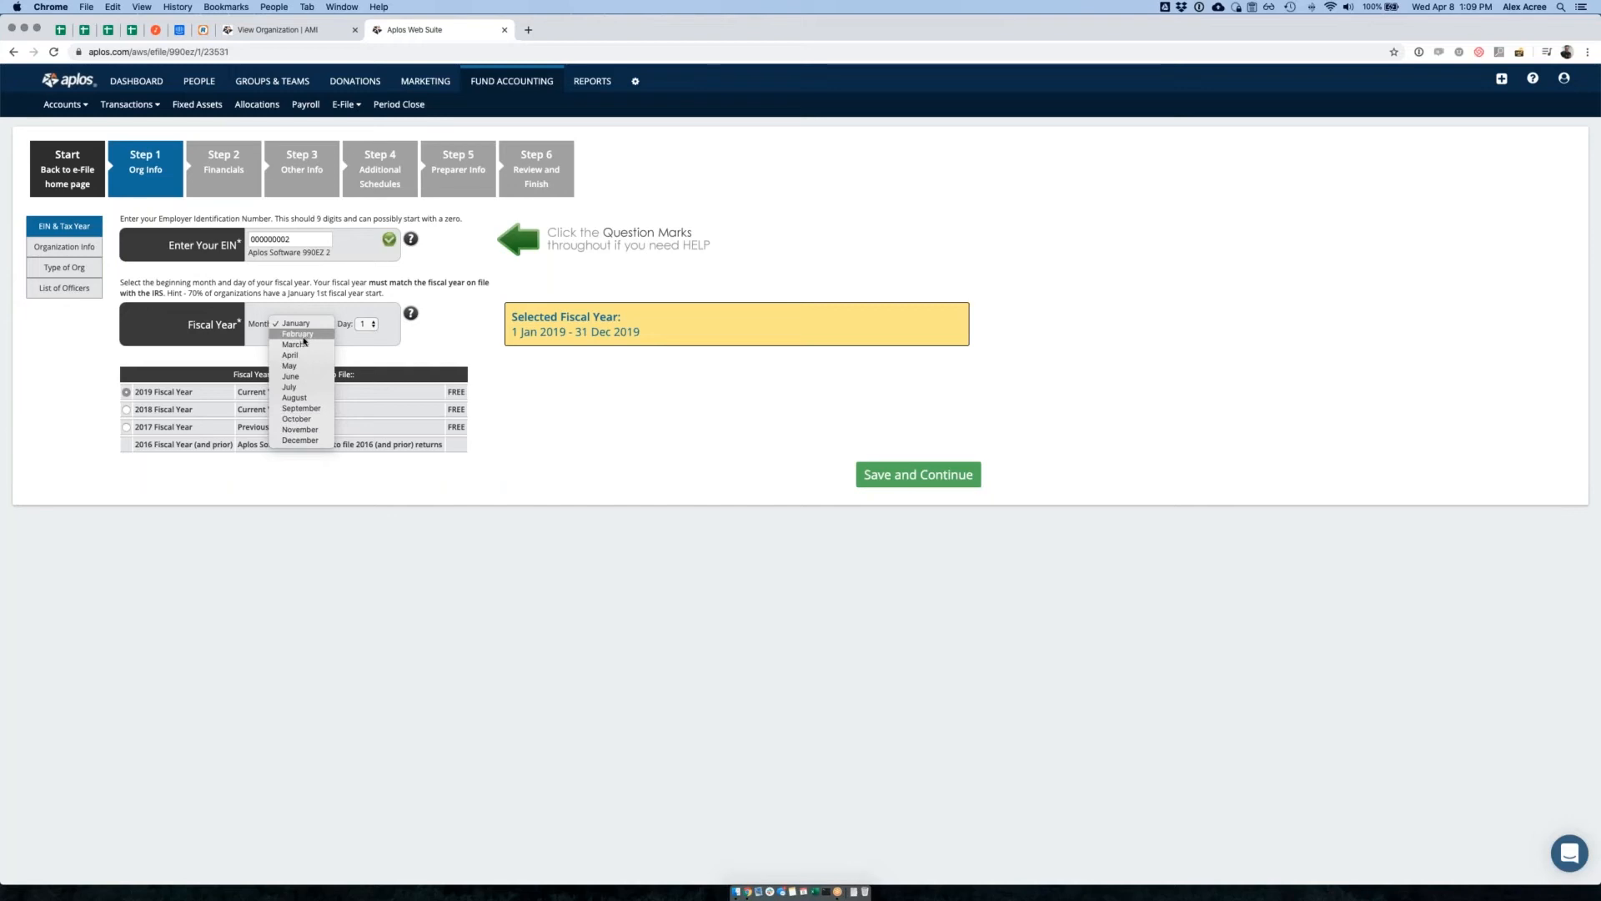
{"action": "left_click", "coordinate": [416, 364]}
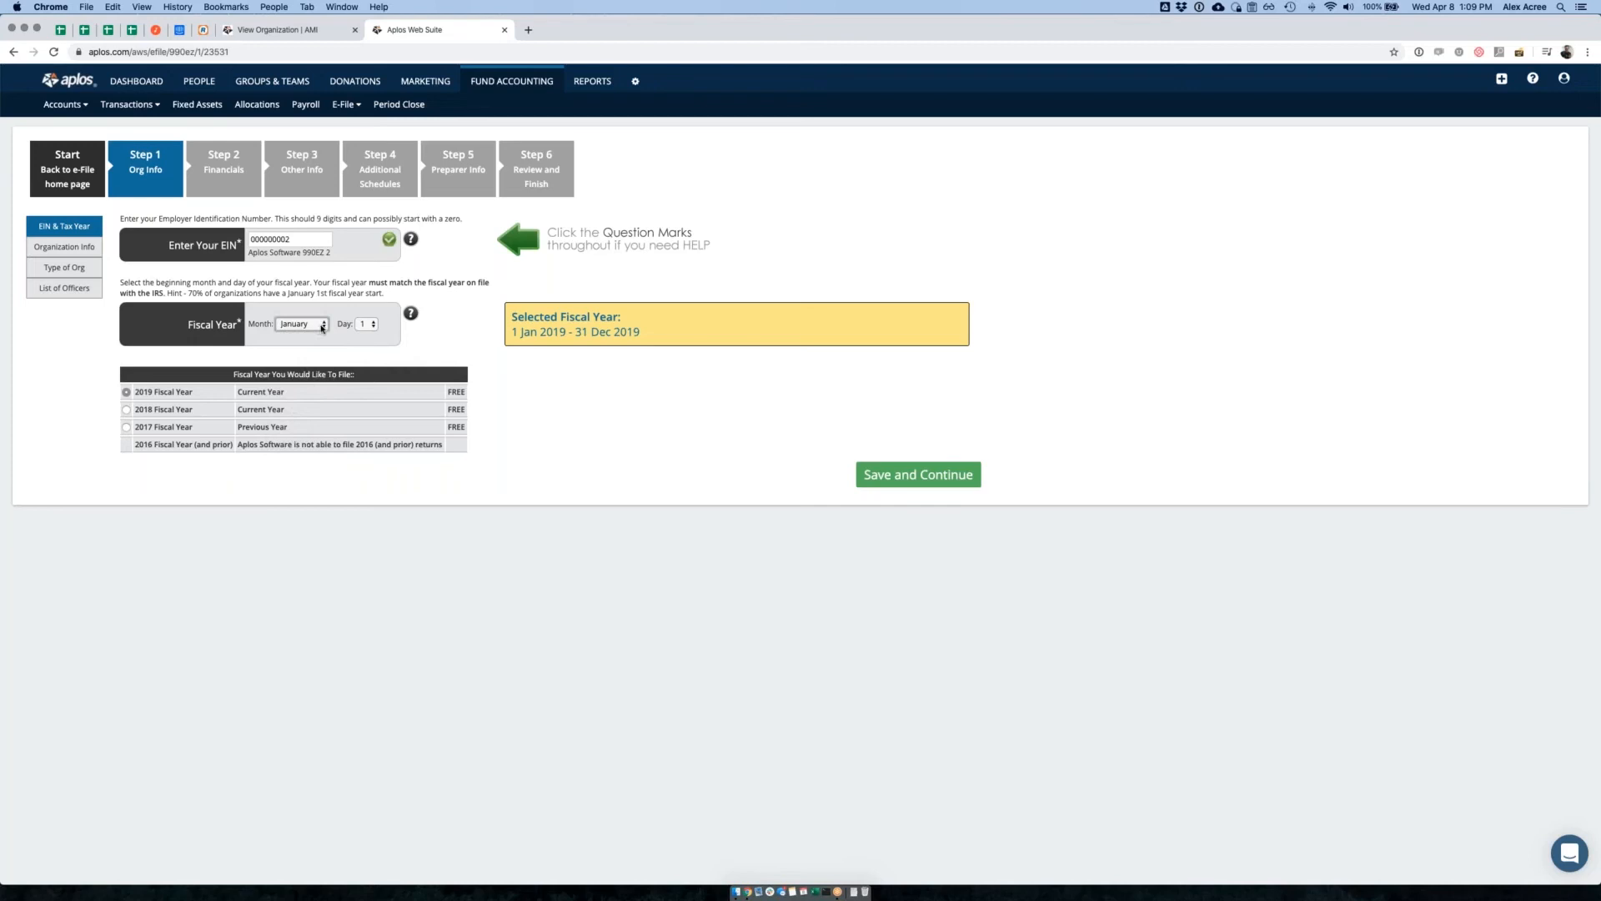
Choose the 2019 fiscal year with its January 1 start and save the EIN and tax year details
{"action": "left_click", "coordinate": [390, 340]}
{"action": "left_click", "coordinate": [127, 392]}
{"action": "left_click", "coordinate": [909, 477]}
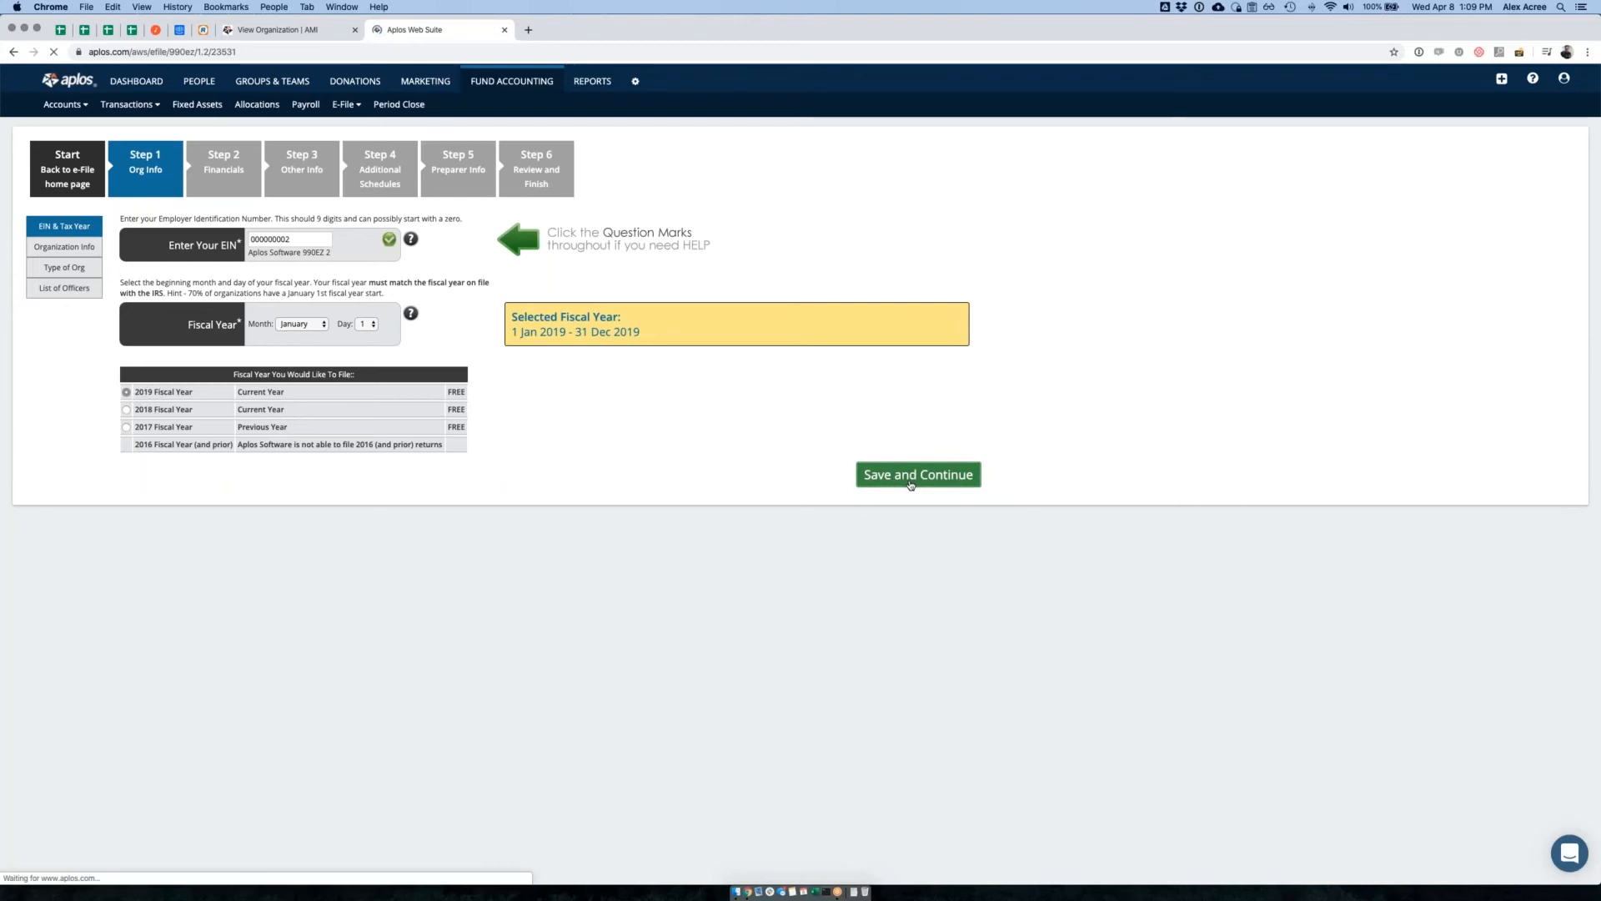
Review the organization, additional, state filing and bookkeeper information, and save it to continue
{"action": "scroll", "coordinate": [682, 333], "scroll_direction": "down", "scroll_amount": 3}
{"action": "scroll", "coordinate": [681, 337], "scroll_direction": "up", "scroll_amount": 3}
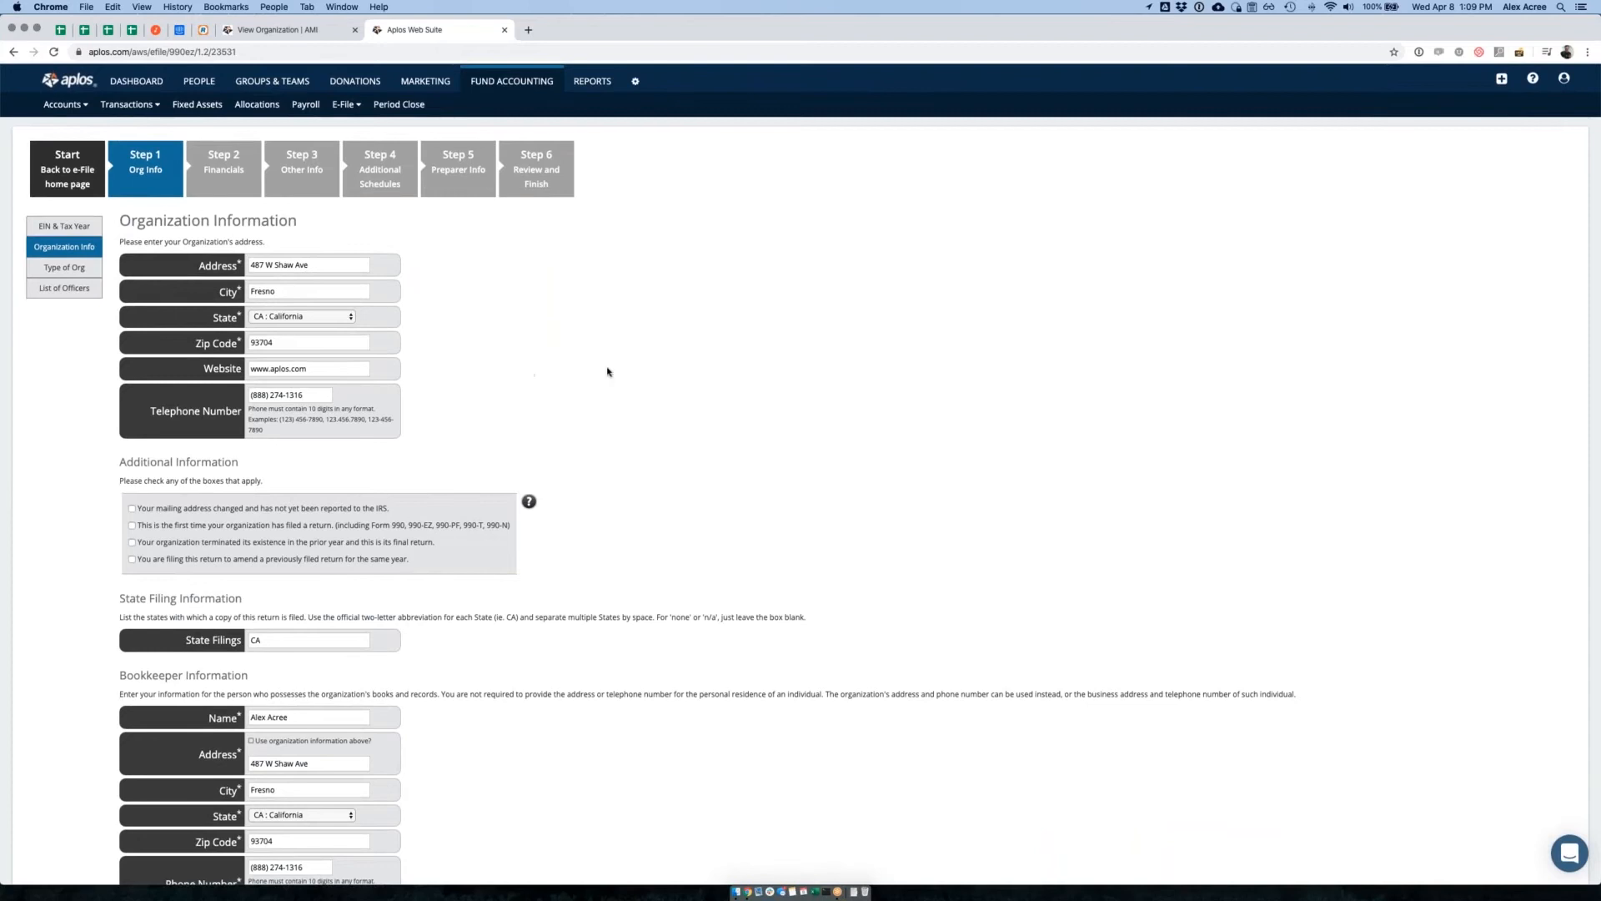
{"action": "scroll", "coordinate": [608, 372], "scroll_direction": "down", "scroll_amount": 2}
{"action": "scroll", "coordinate": [609, 367], "scroll_direction": "up", "scroll_amount": 2}
{"action": "scroll", "coordinate": [451, 368], "scroll_direction": "down", "scroll_amount": 1}
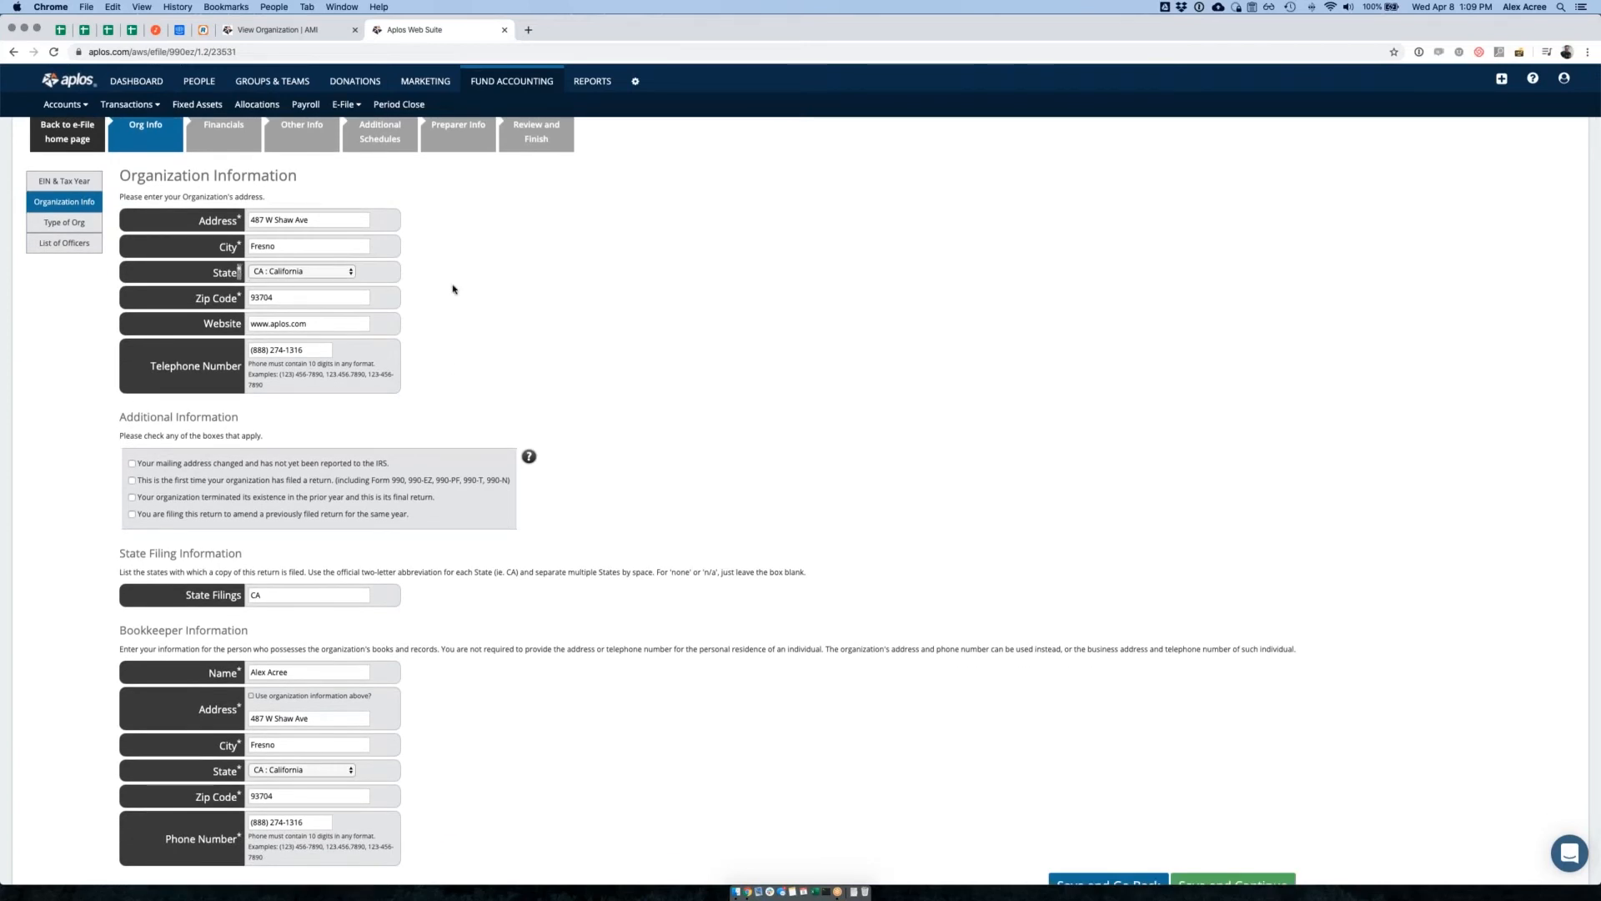
{"action": "scroll", "coordinate": [484, 289], "scroll_direction": "down", "scroll_amount": 2}
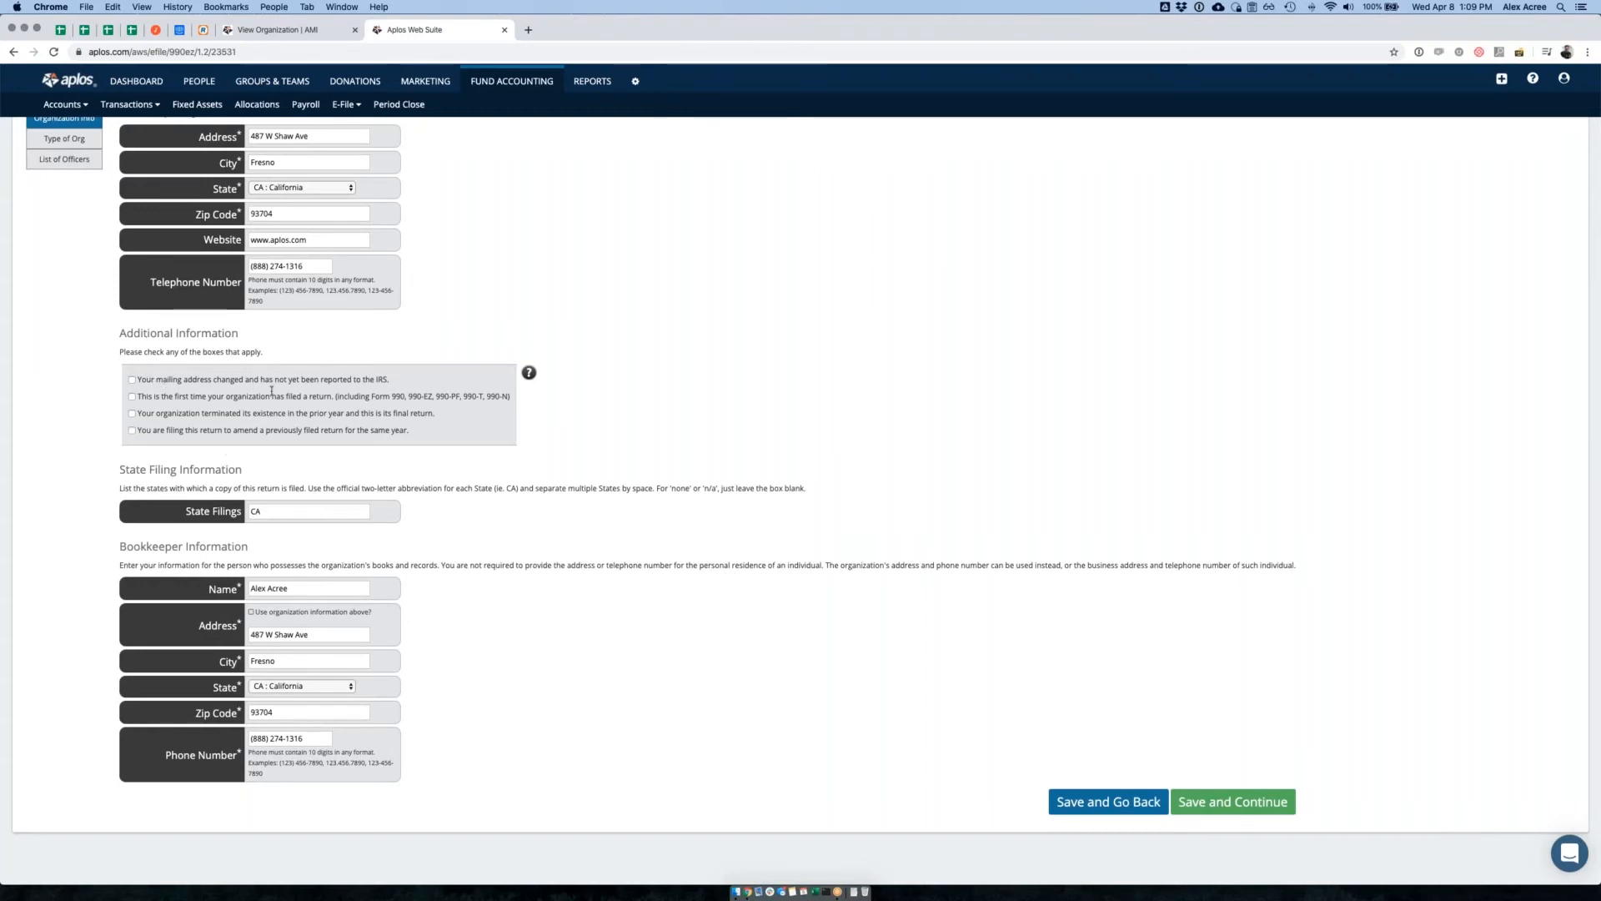
{"action": "left_click_drag", "start_coordinate": [116, 475], "coordinate": [328, 472]}
{"action": "left_click", "coordinate": [261, 490]}
{"action": "left_click_drag", "start_coordinate": [132, 488], "coordinate": [181, 487]}
{"action": "left_click", "coordinate": [424, 486]}
{"action": "left_click", "coordinate": [211, 485]}
{"action": "left_click_drag", "start_coordinate": [116, 568], "coordinate": [657, 561]}
{"action": "left_click", "coordinate": [657, 562]}
{"action": "left_click", "coordinate": [1201, 801]}
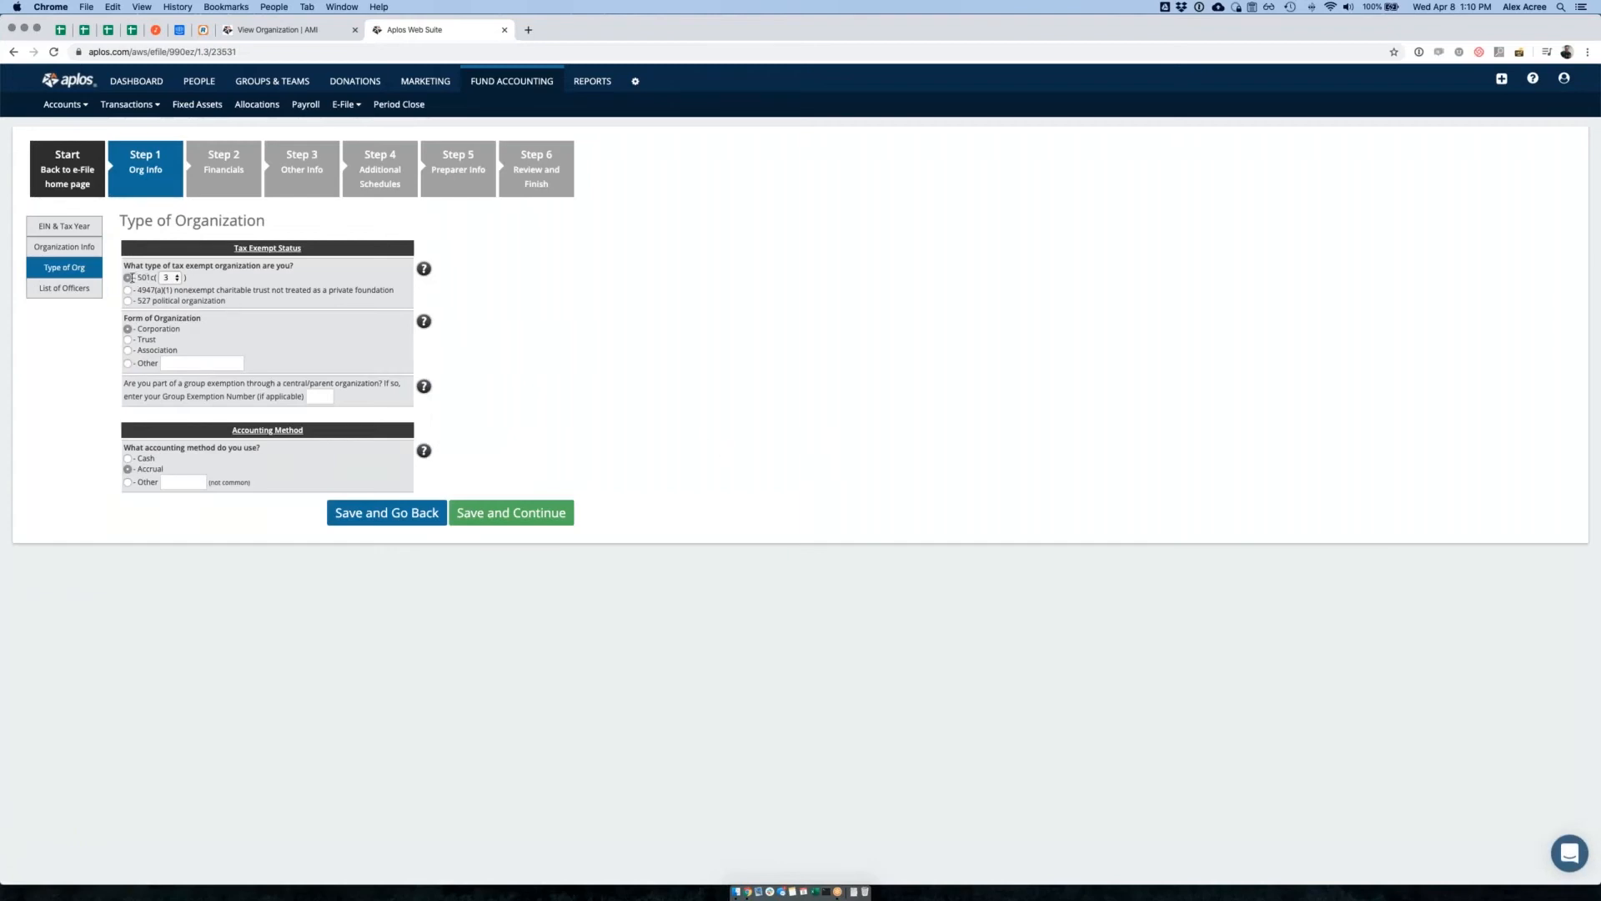
Keep 501(c)(3) as the tax exempt status and save the type of organization
{"action": "left_click", "coordinate": [161, 277]}
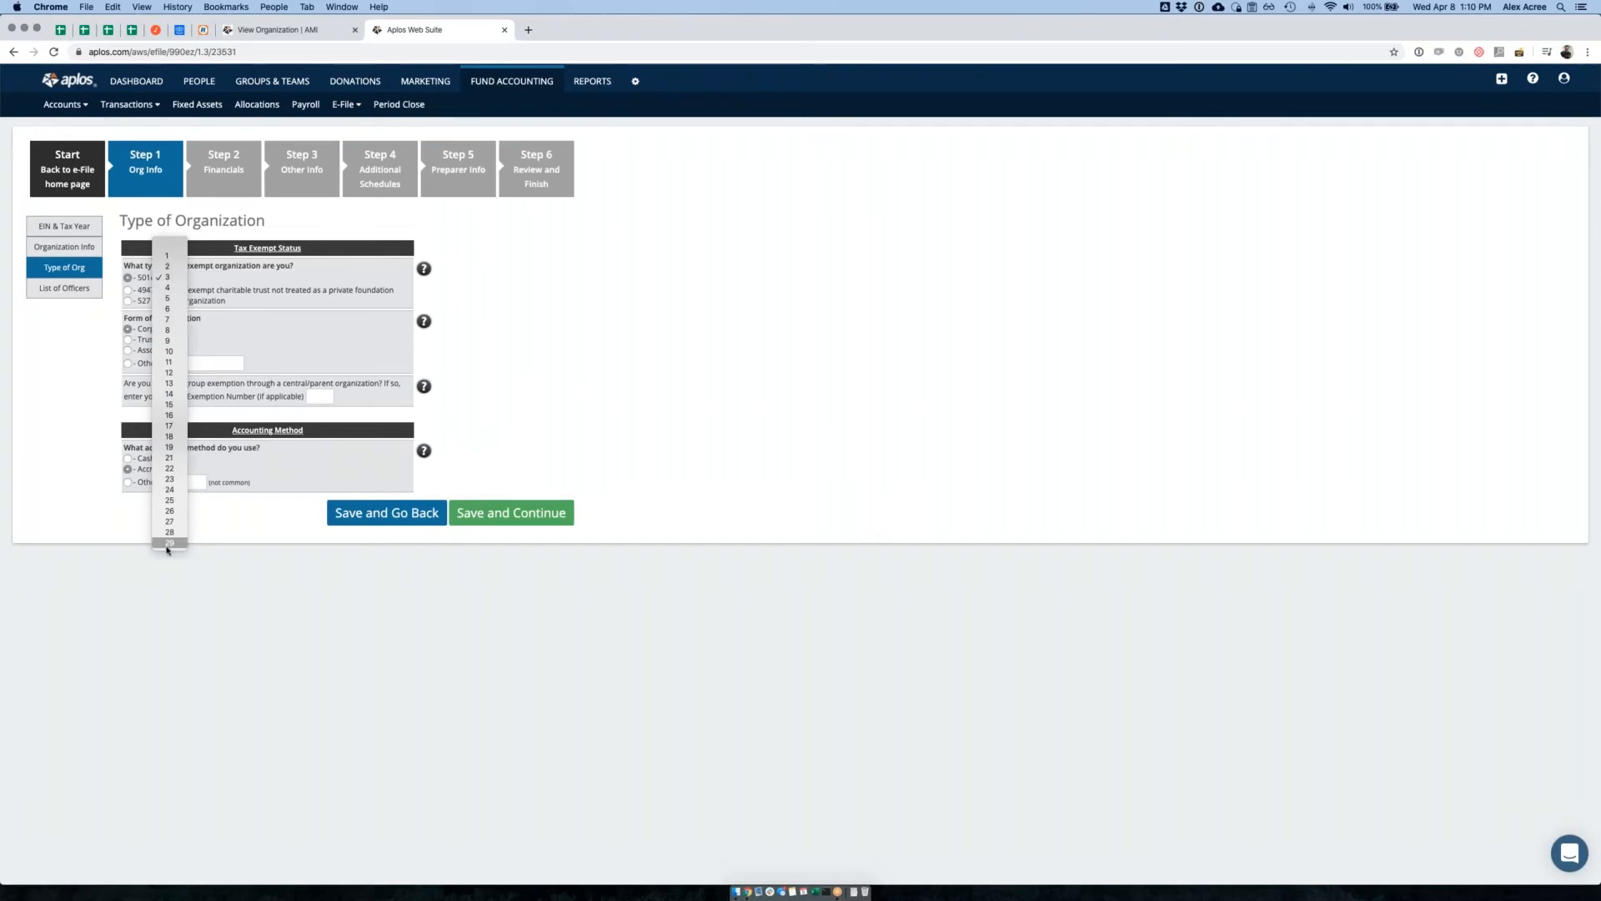
{"action": "left_click", "coordinate": [169, 277]}
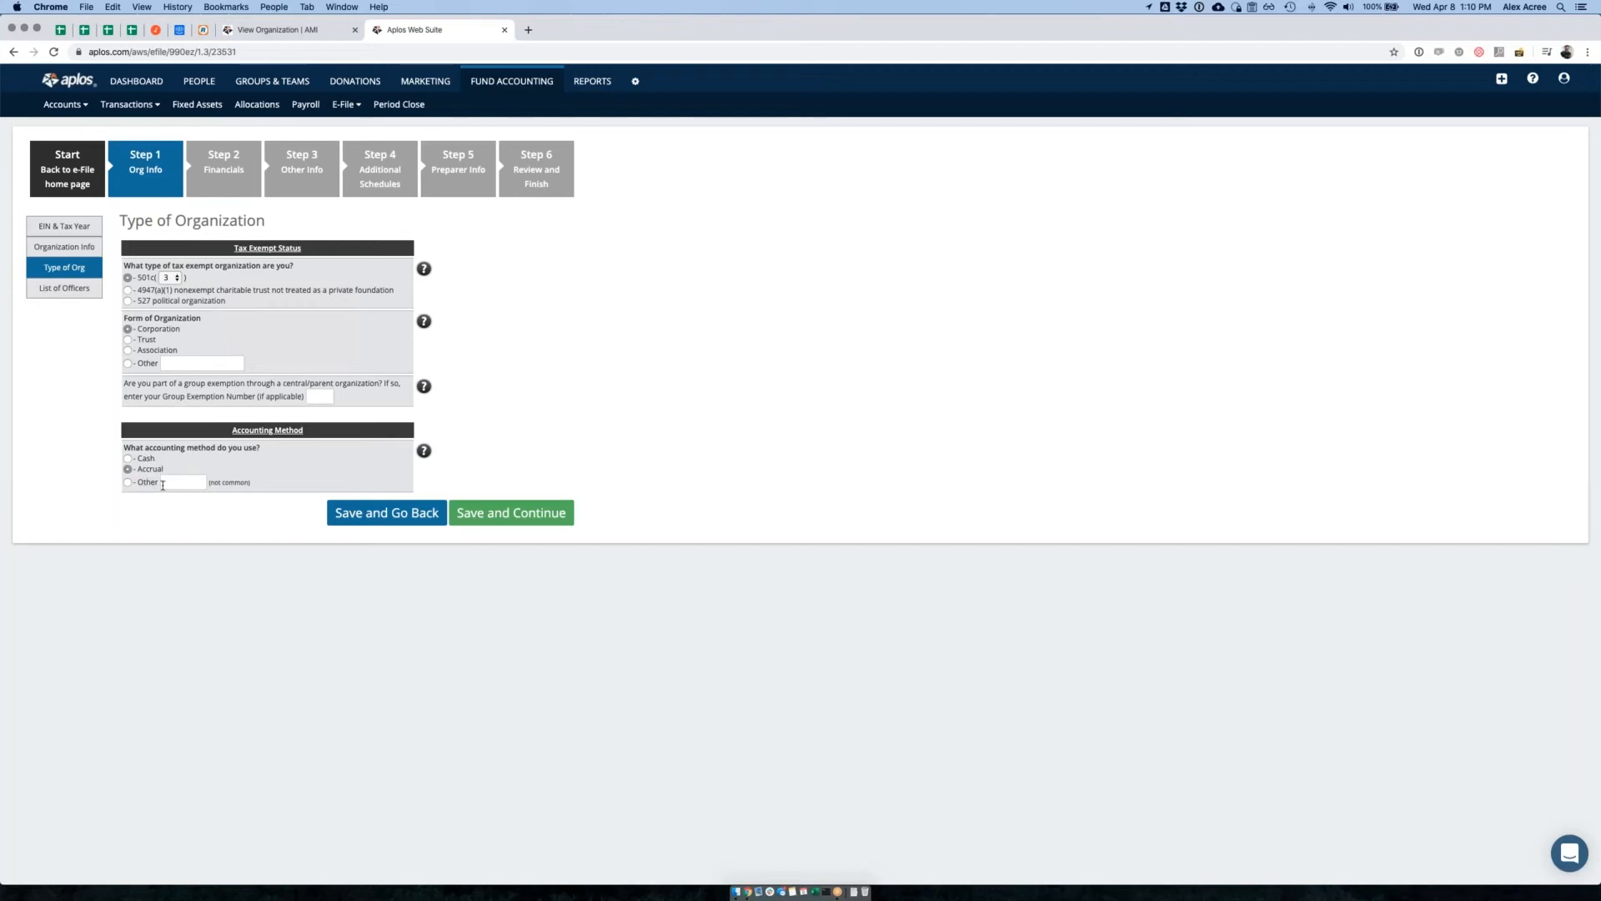
{"action": "left_click", "coordinate": [517, 512]}
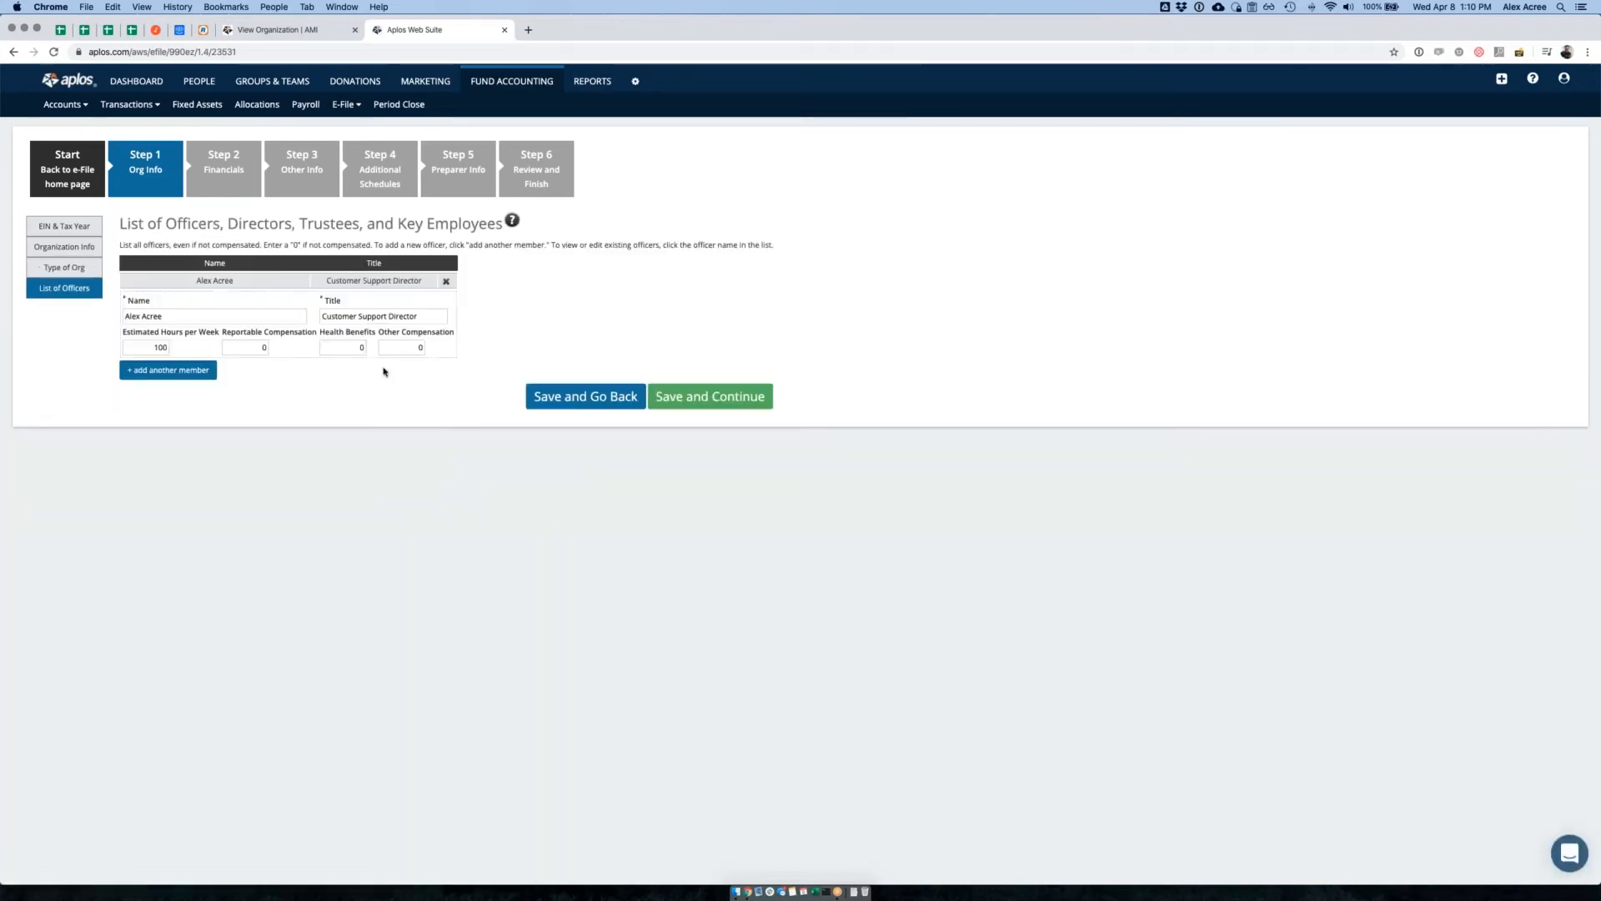
Read the officer list instructions, and add two blank member rows and remove both again
{"action": "left_click_drag", "start_coordinate": [119, 244], "coordinate": [233, 246]}
{"action": "left_click", "coordinate": [236, 224]}
{"action": "left_click_drag", "start_coordinate": [772, 245], "coordinate": [280, 244]}
{"action": "left_click", "coordinate": [251, 244]}
{"action": "left_click", "coordinate": [153, 370]}
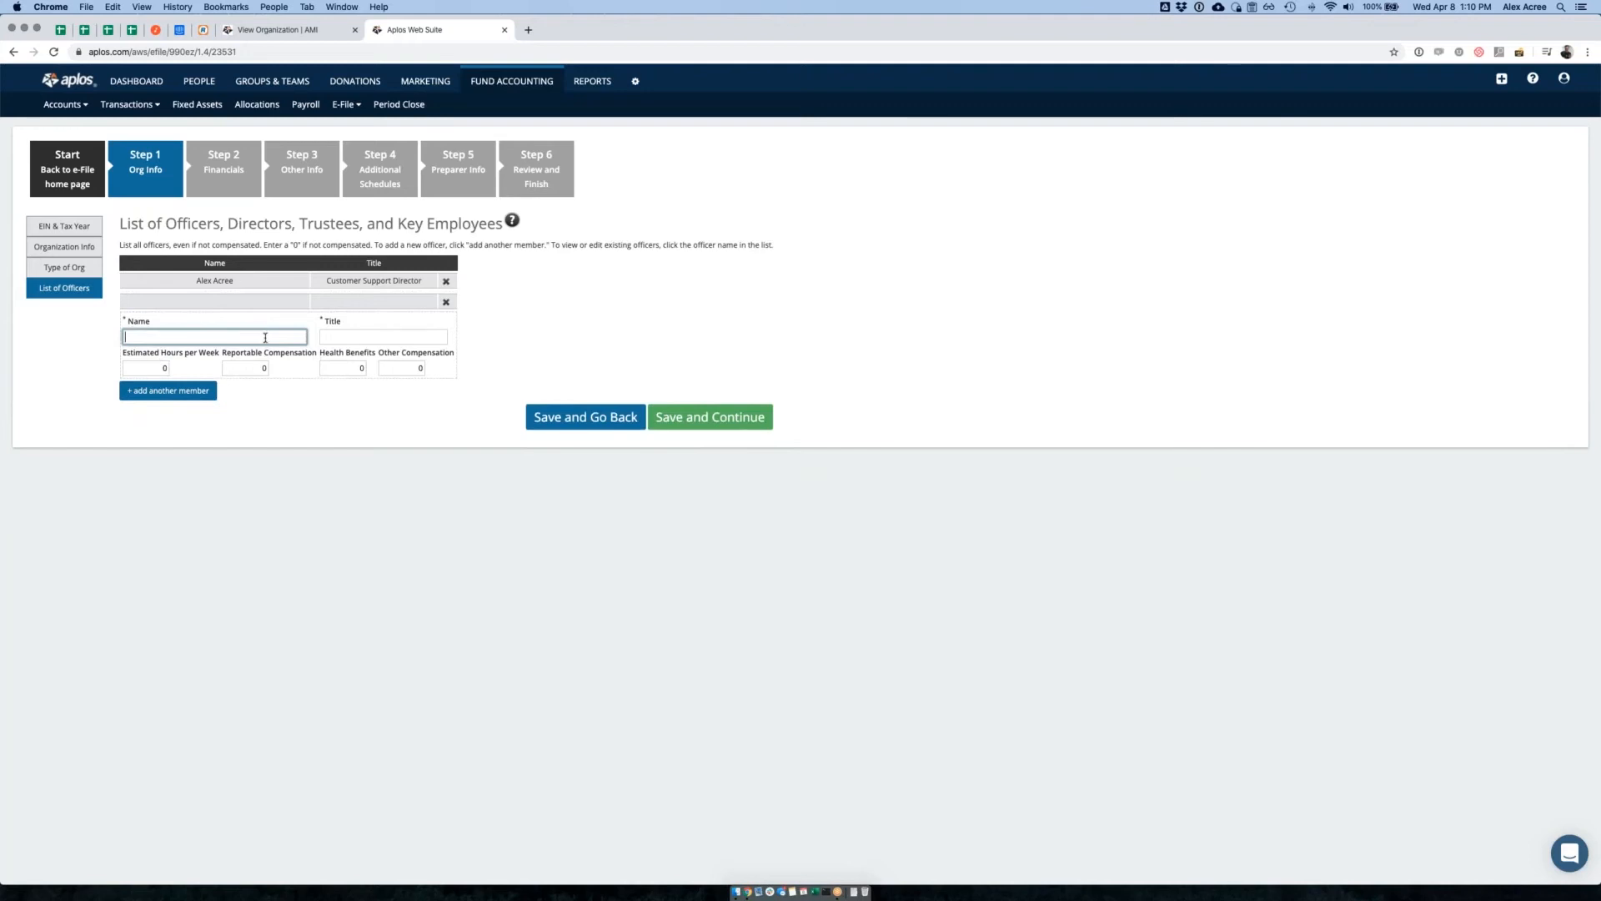
{"action": "left_click", "coordinate": [177, 391]}
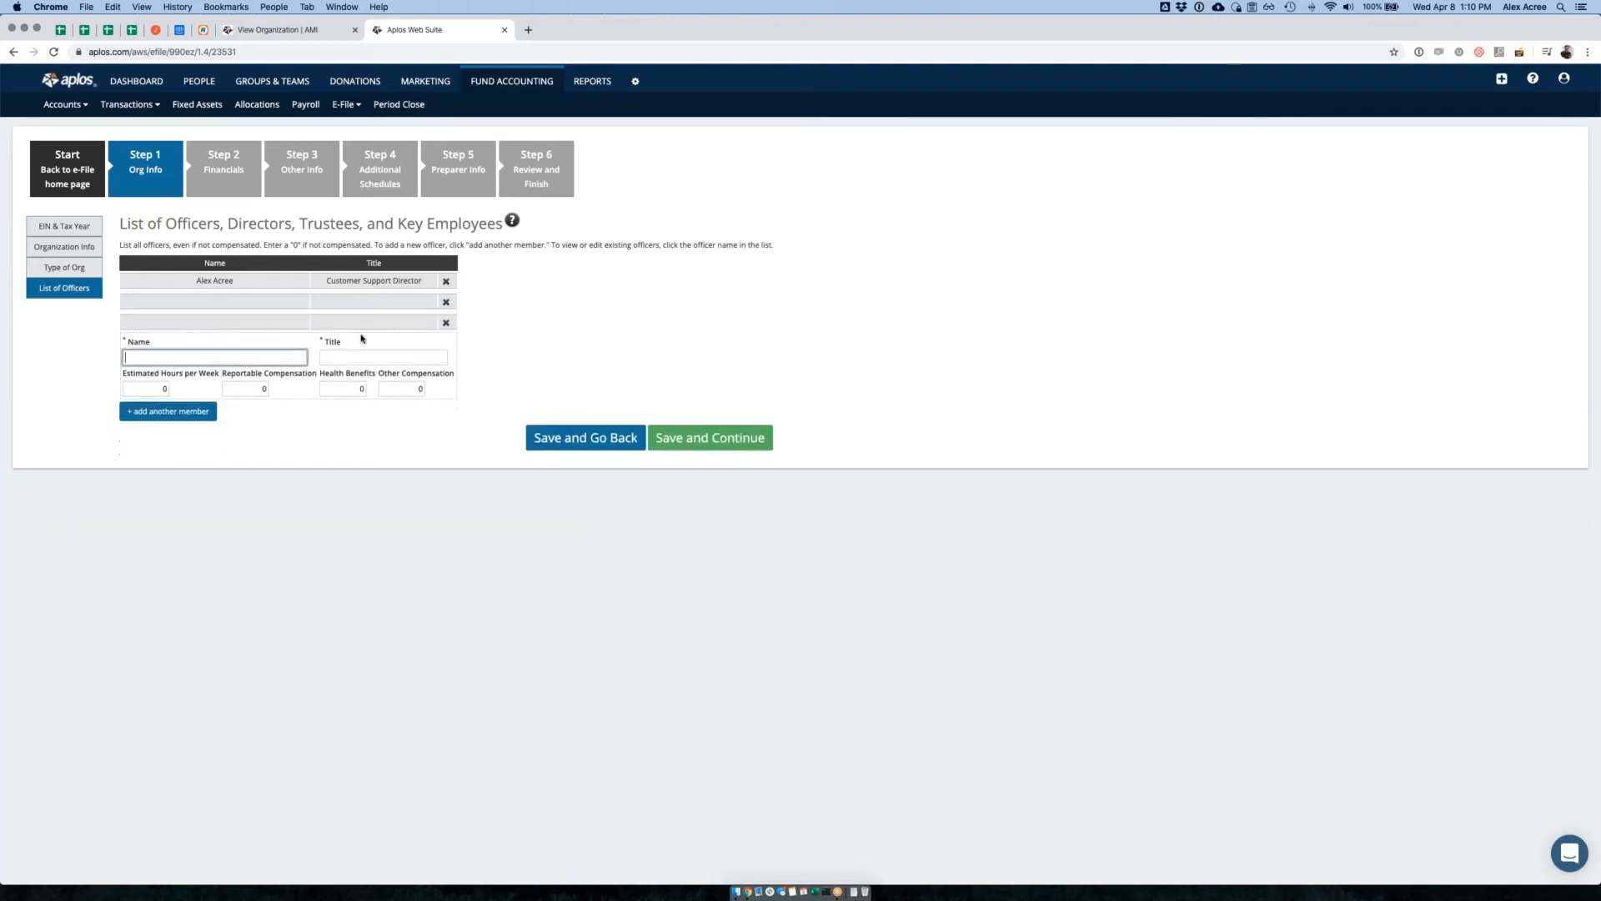
{"action": "left_click", "coordinate": [446, 303]}
{"action": "left_click", "coordinate": [446, 302]}
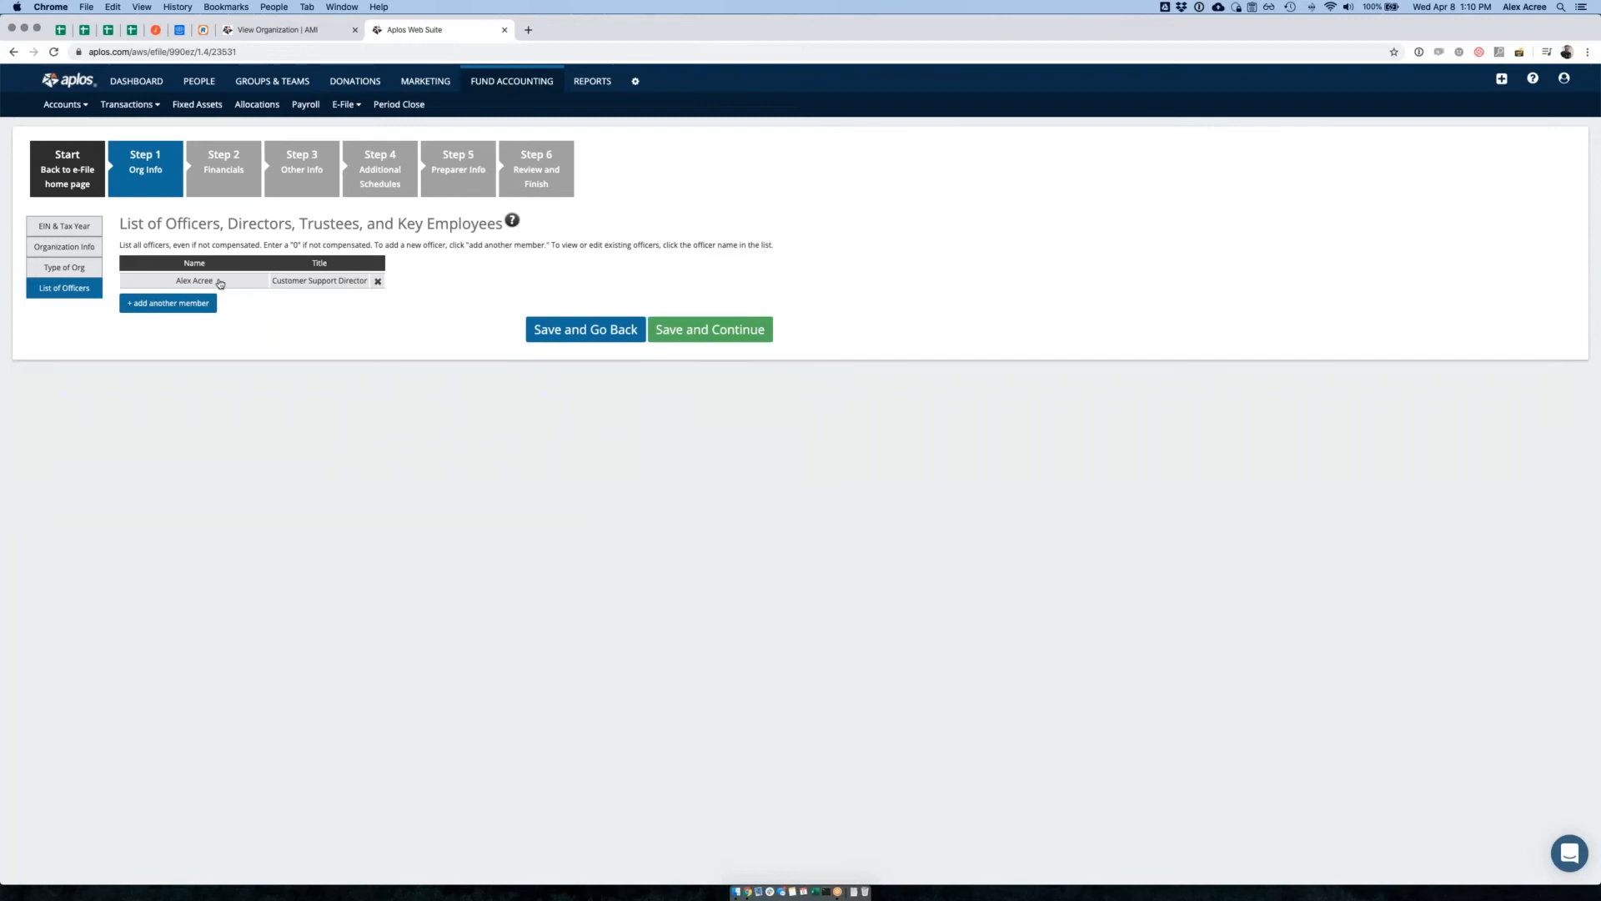
Expand the existing officer's details and save the list of officers to continue to the financials
{"action": "left_click", "coordinate": [221, 281]}
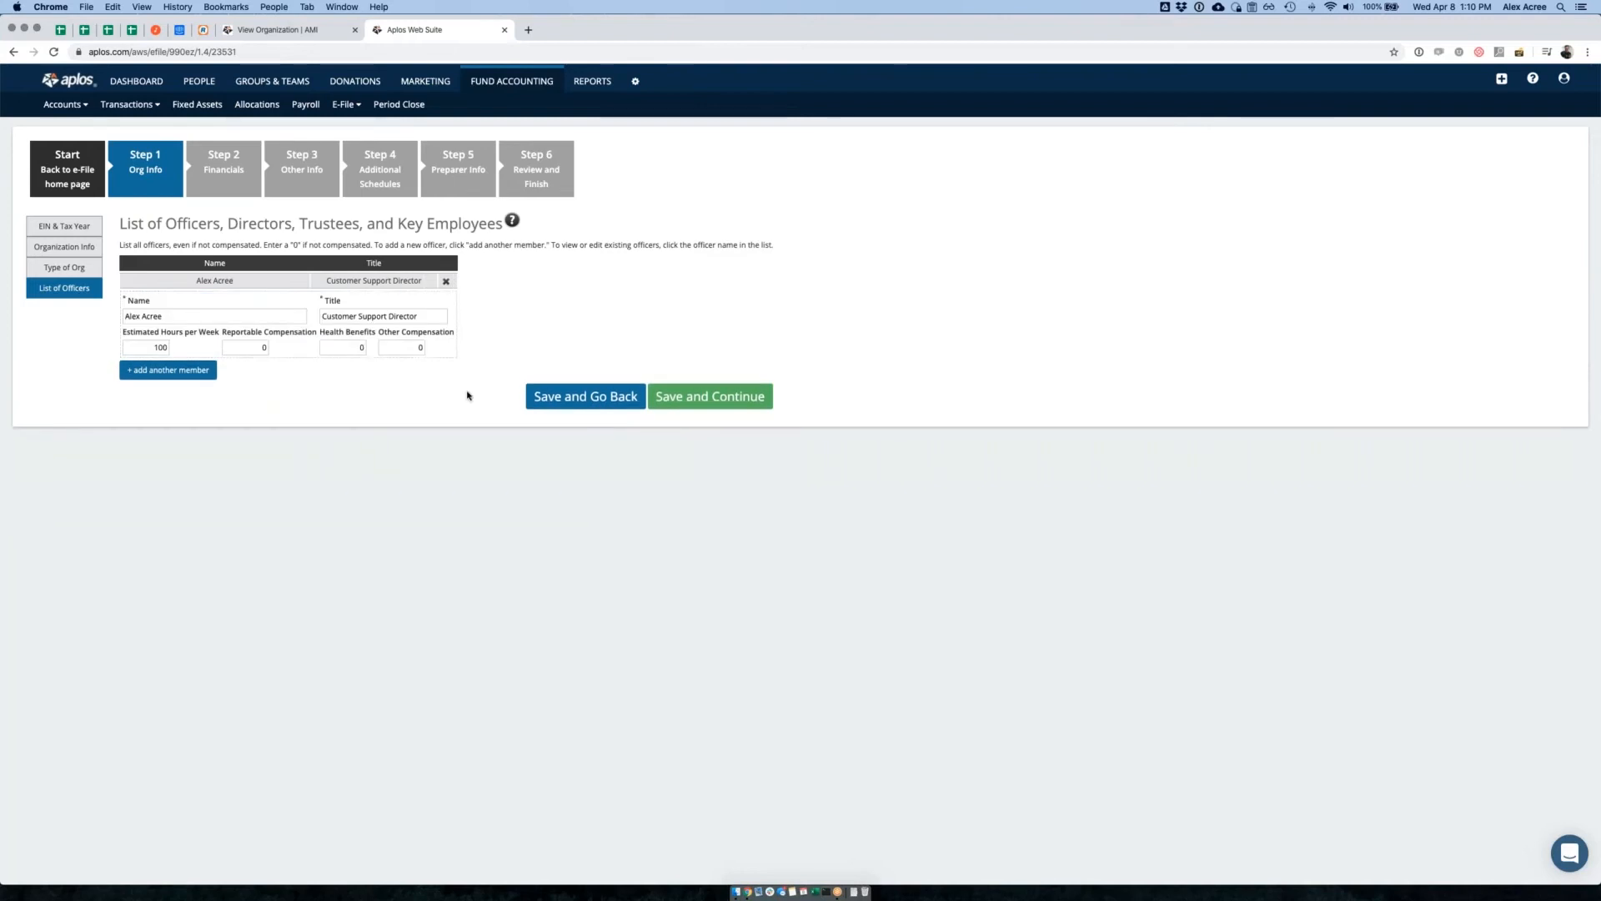
{"action": "left_click", "coordinate": [722, 400]}
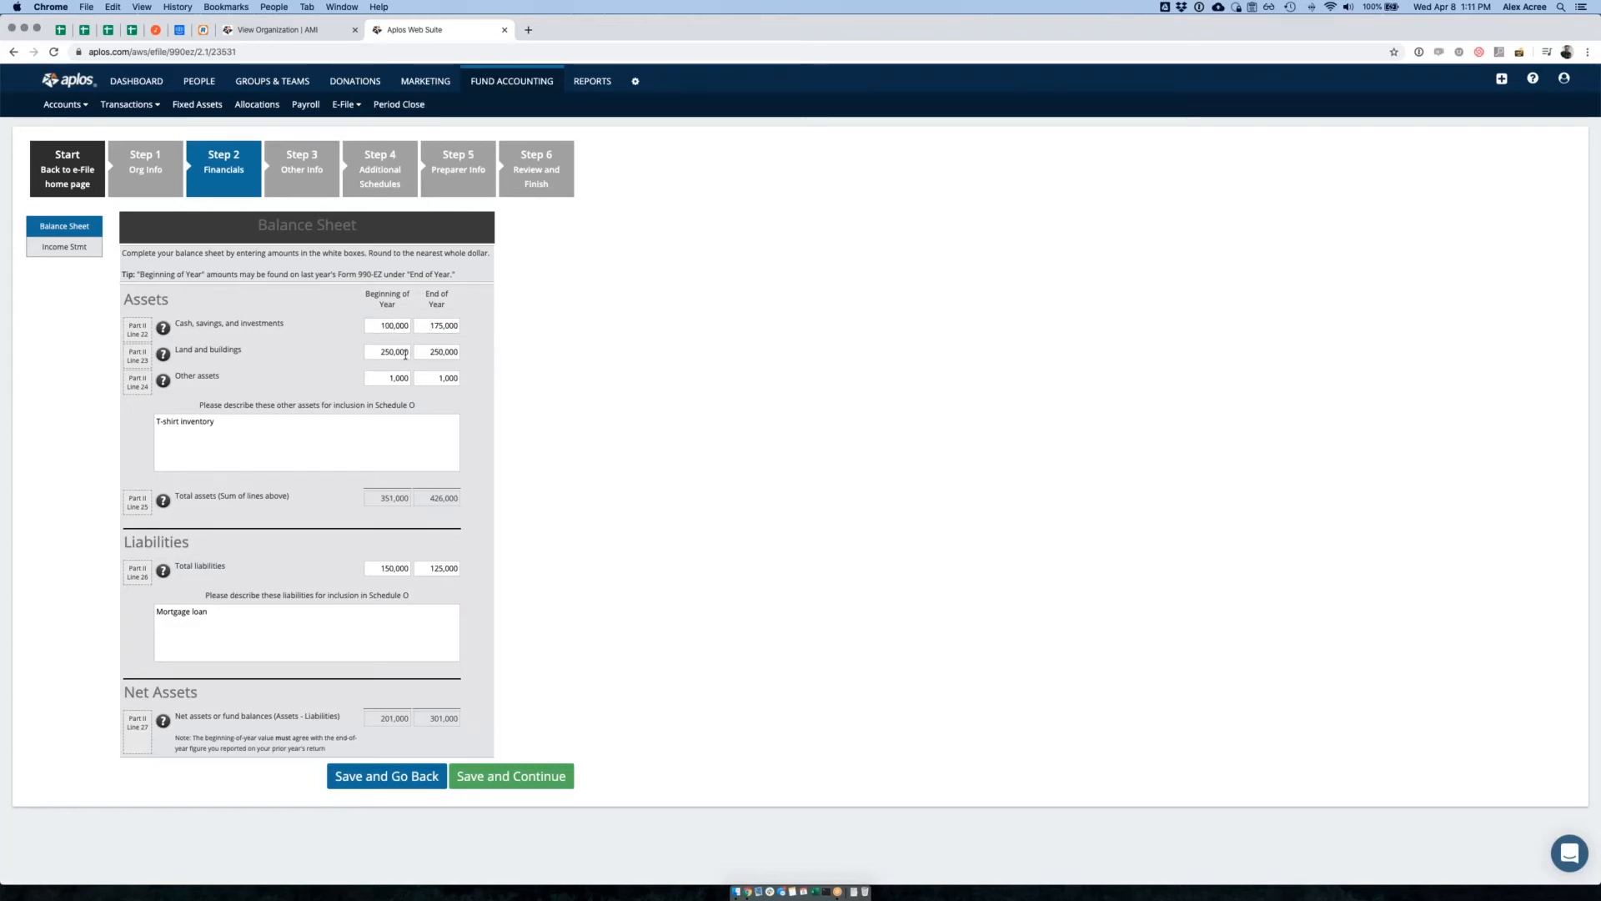
Clear the beginning-of-year and end-of-year amounts for other assets on the balance sheet
{"action": "left_click", "coordinate": [375, 324]}
{"action": "left_click", "coordinate": [272, 323]}
{"action": "left_click", "coordinate": [376, 350]}
{"action": "left_click", "coordinate": [243, 351]}
{"action": "left_click", "coordinate": [386, 379]}
{"action": "left_click", "coordinate": [405, 378]}
{"action": "key", "text": "super+a"}
{"action": "key", "text": "BackSpace"}
{"action": "key", "text": "Tab"}
{"action": "key", "text": "BackSpace"}
{"action": "left_click", "coordinate": [297, 371]}
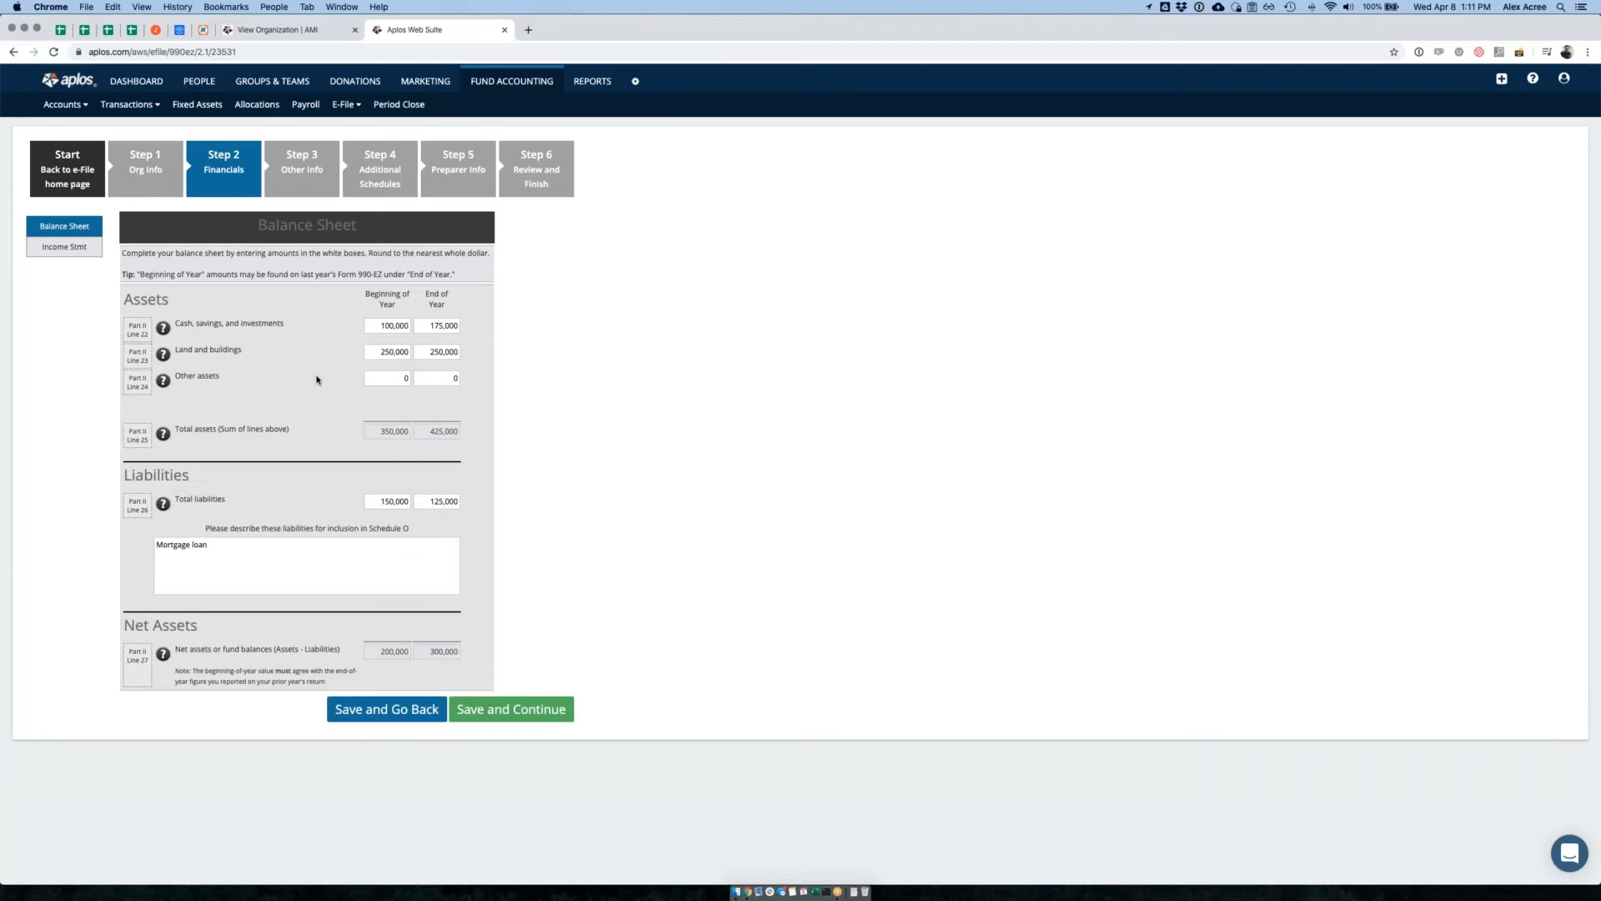
Set other assets to 1,000 for both the beginning and the end of the year
{"action": "key", "text": "Tab"}
{"action": "type", "text": "1,000"}
{"action": "key", "text": "Tab"}
{"action": "type", "text": "1000"}
{"action": "key", "text": "Tab"}
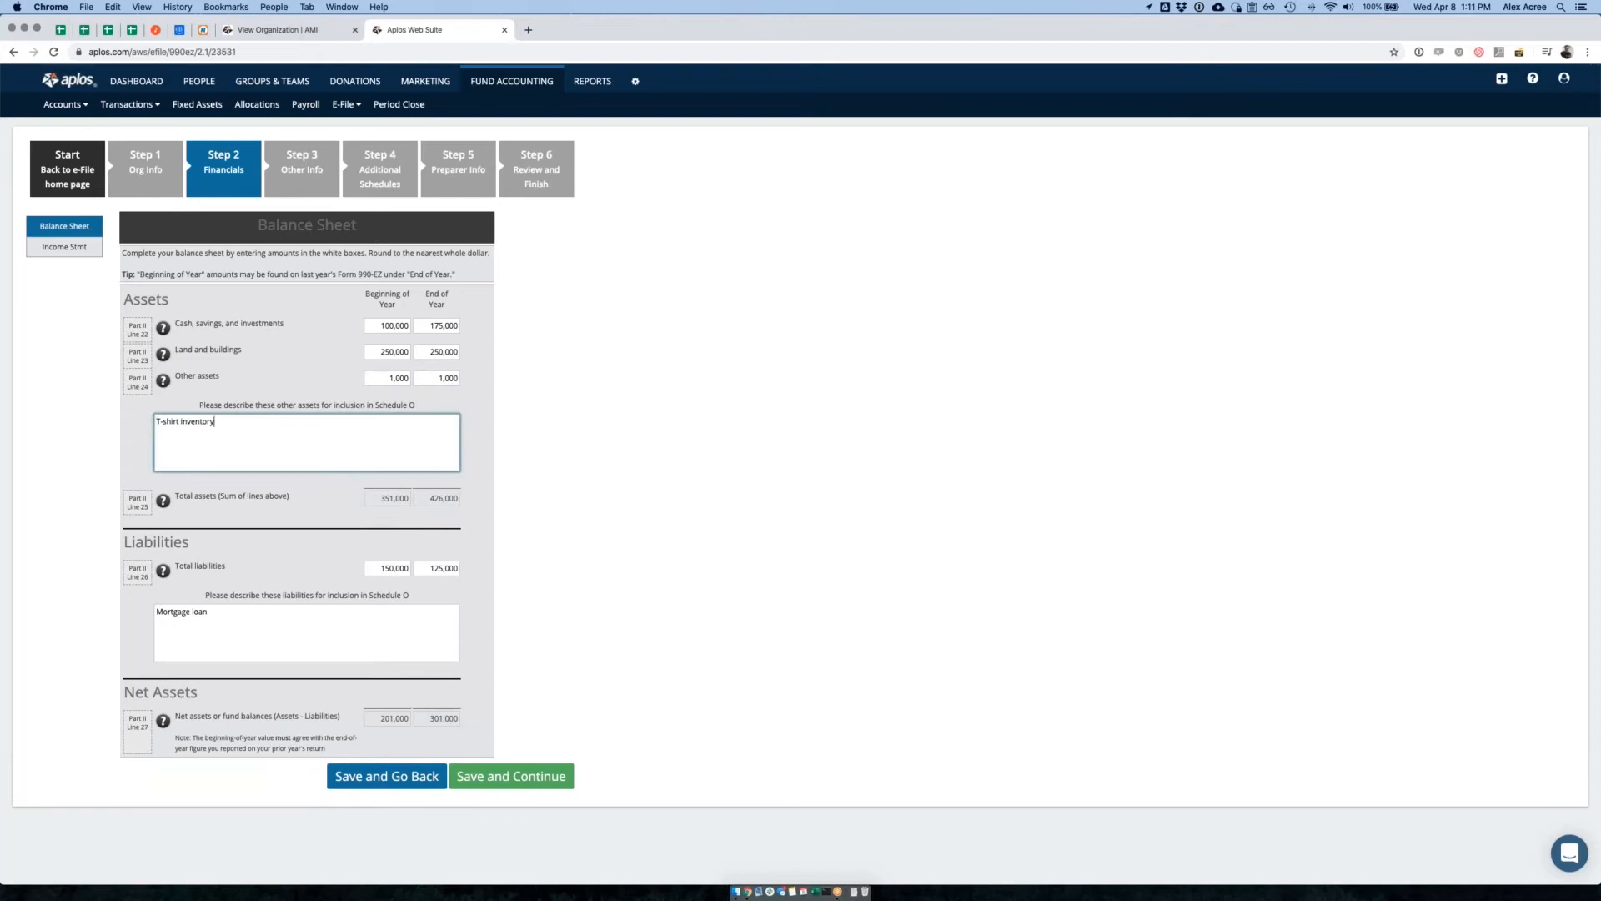
Review the Schedule O description request and the liabilities section, and save the balance sheet
{"action": "left_click_drag", "start_coordinate": [426, 406], "coordinate": [320, 405]}
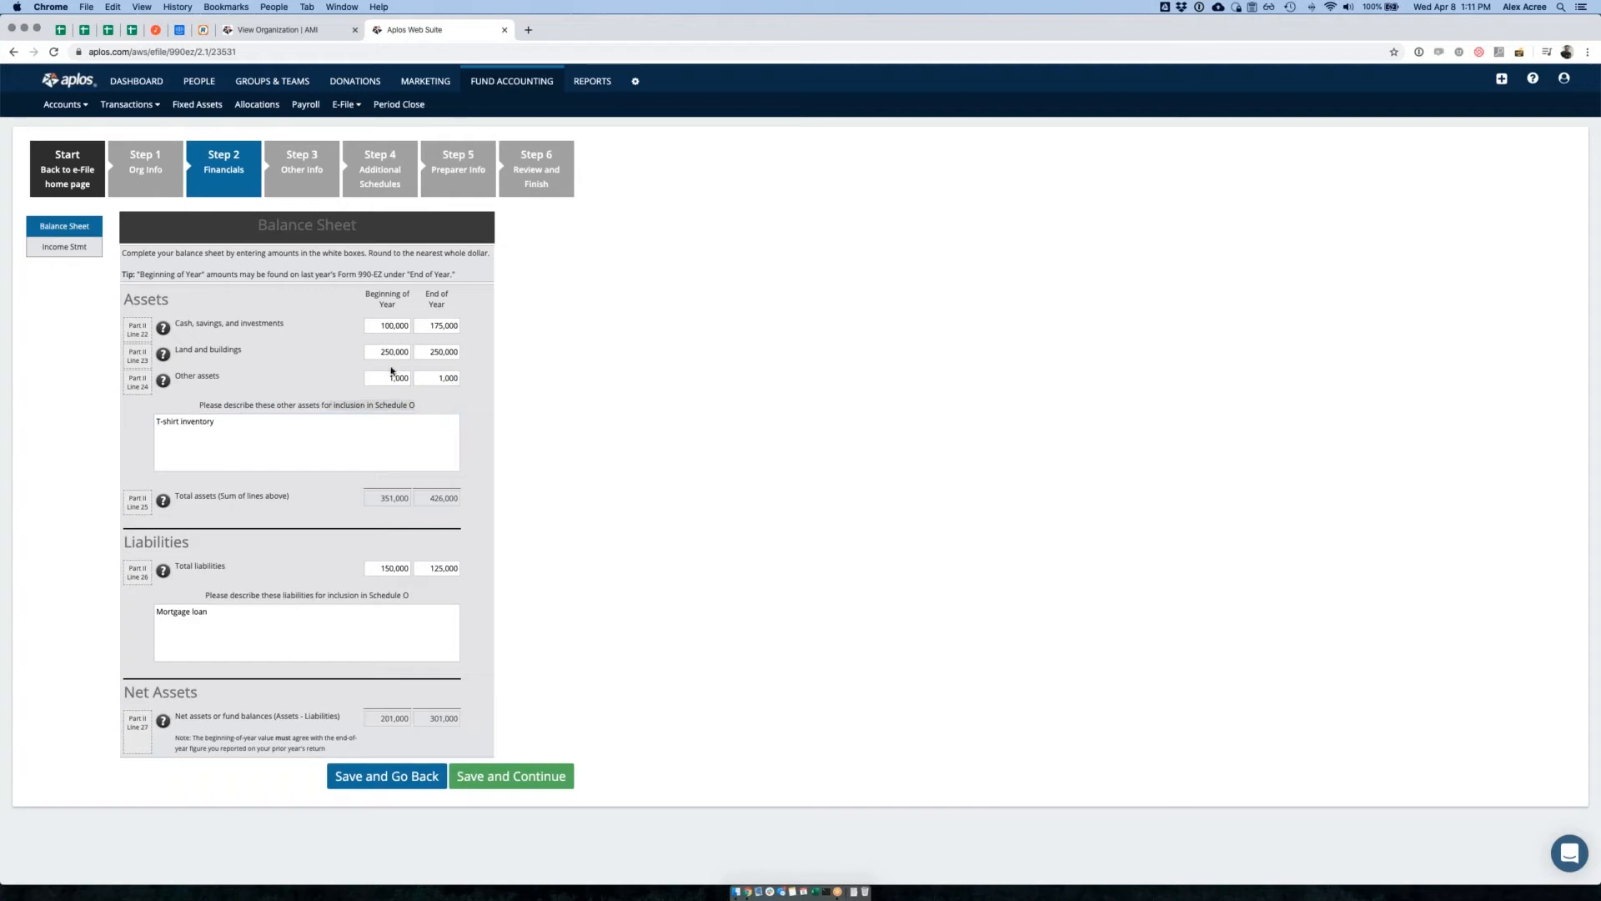
{"action": "left_click", "coordinate": [421, 409]}
{"action": "left_click_drag", "start_coordinate": [375, 405], "coordinate": [424, 409]}
{"action": "left_click", "coordinate": [424, 410]}
{"action": "left_click", "coordinate": [433, 568]}
{"action": "left_click", "coordinate": [469, 553]}
{"action": "left_click_drag", "start_coordinate": [124, 291], "coordinate": [275, 558]}
{"action": "left_click", "coordinate": [275, 558]}
{"action": "left_click", "coordinate": [496, 778]}
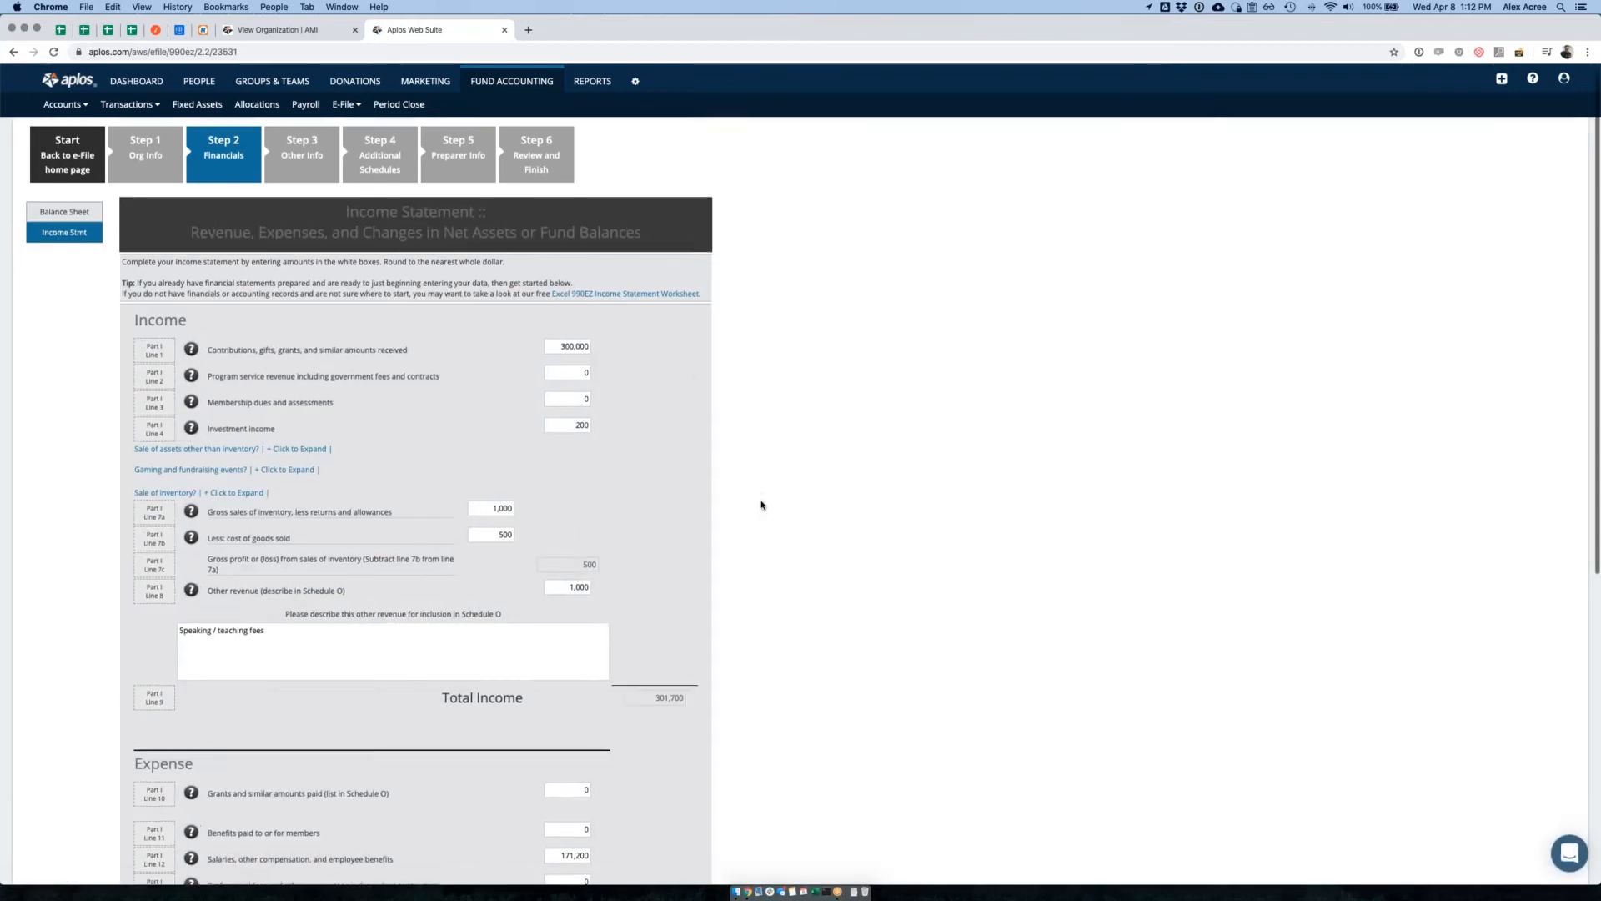
Look over the income, expense and net income sections of the income statement
{"action": "scroll", "coordinate": [715, 487], "scroll_direction": "down", "scroll_amount": 4}
{"action": "scroll", "coordinate": [715, 487], "scroll_direction": "down", "scroll_amount": 3}
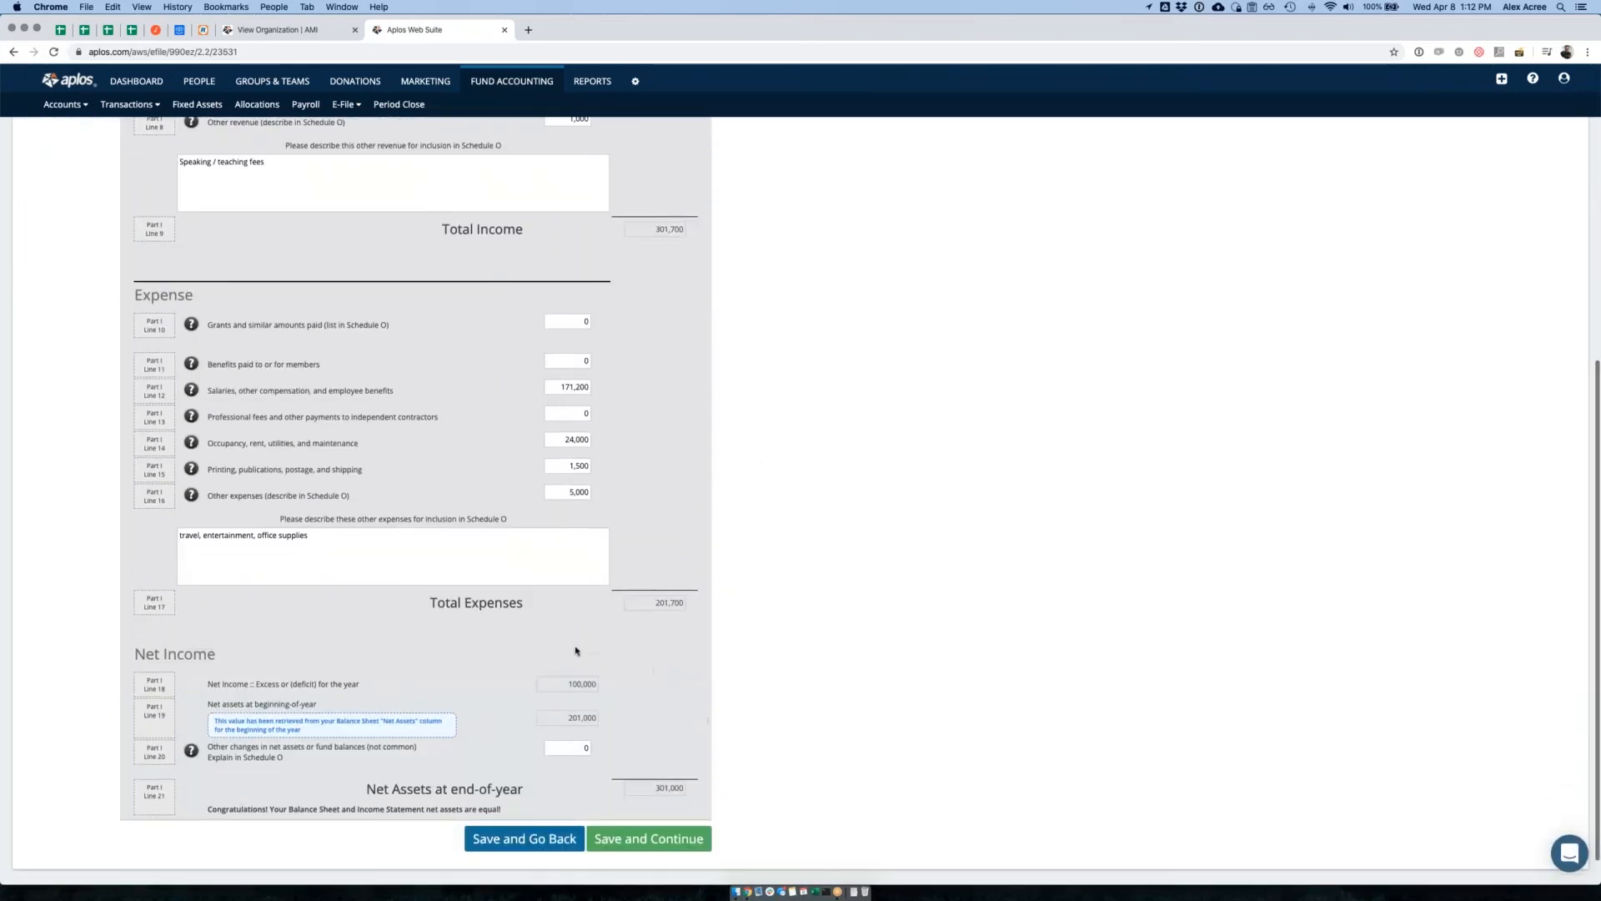
{"action": "scroll", "coordinate": [677, 645], "scroll_direction": "up", "scroll_amount": 7}
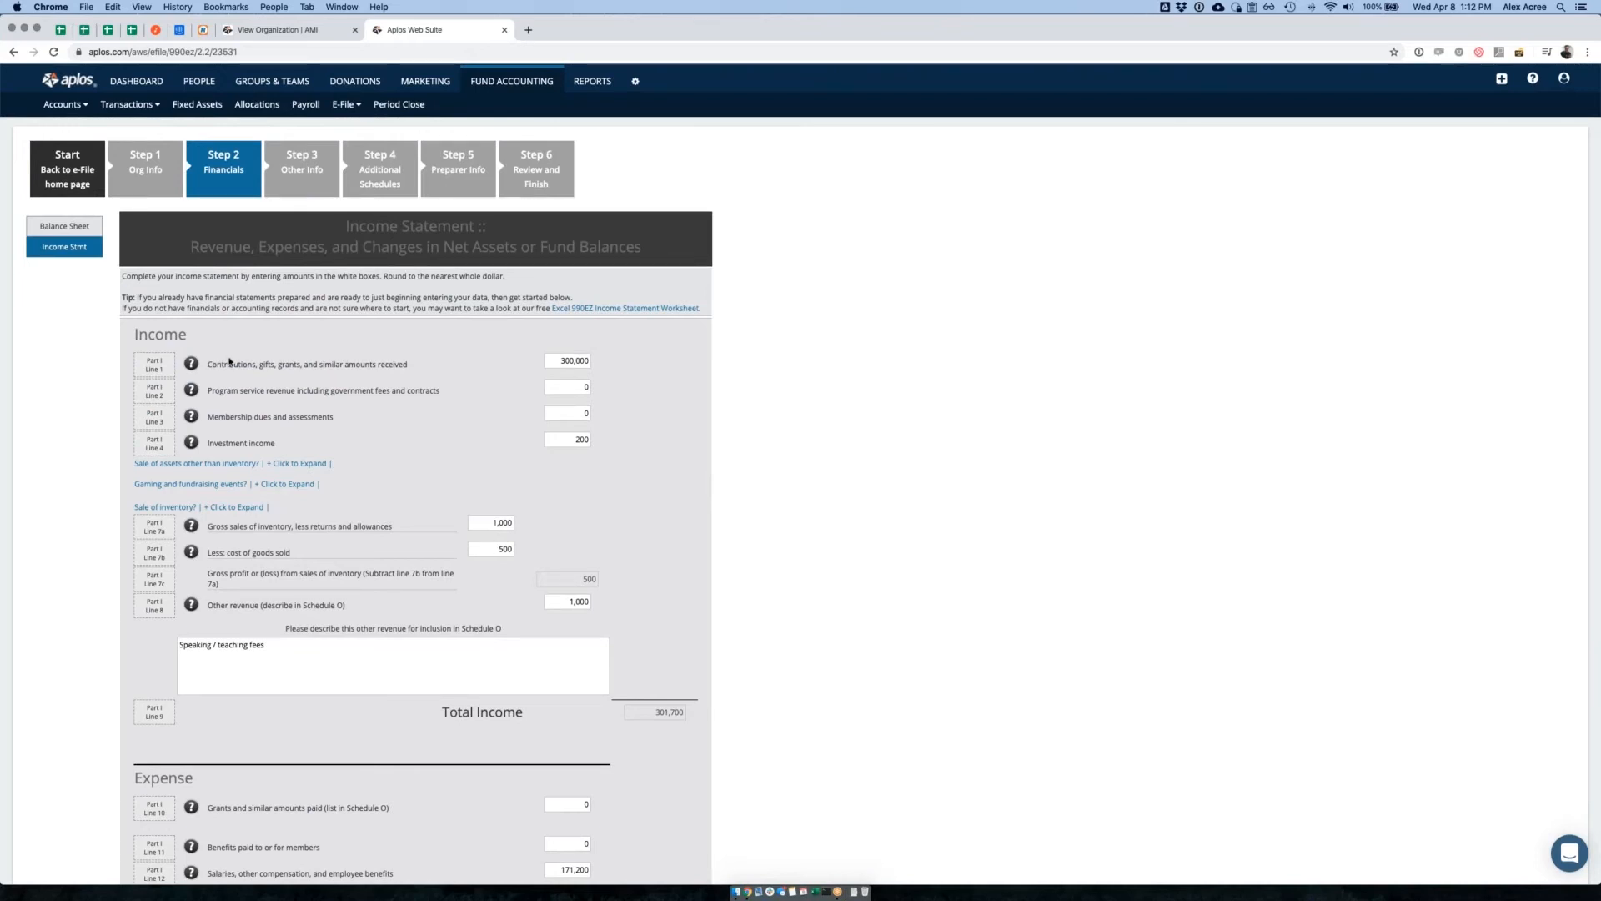
Examine the contributions and program service revenue lines in the Income section of the income statement
{"action": "mouse_move", "coordinate": [211, 361]}
{"action": "left_mouse_down"}
{"action": "mouse_move", "coordinate": [430, 367]}
{"action": "mouse_move", "coordinate": [209, 364]}
{"action": "left_mouse_up"}
{"action": "left_click", "coordinate": [412, 365]}
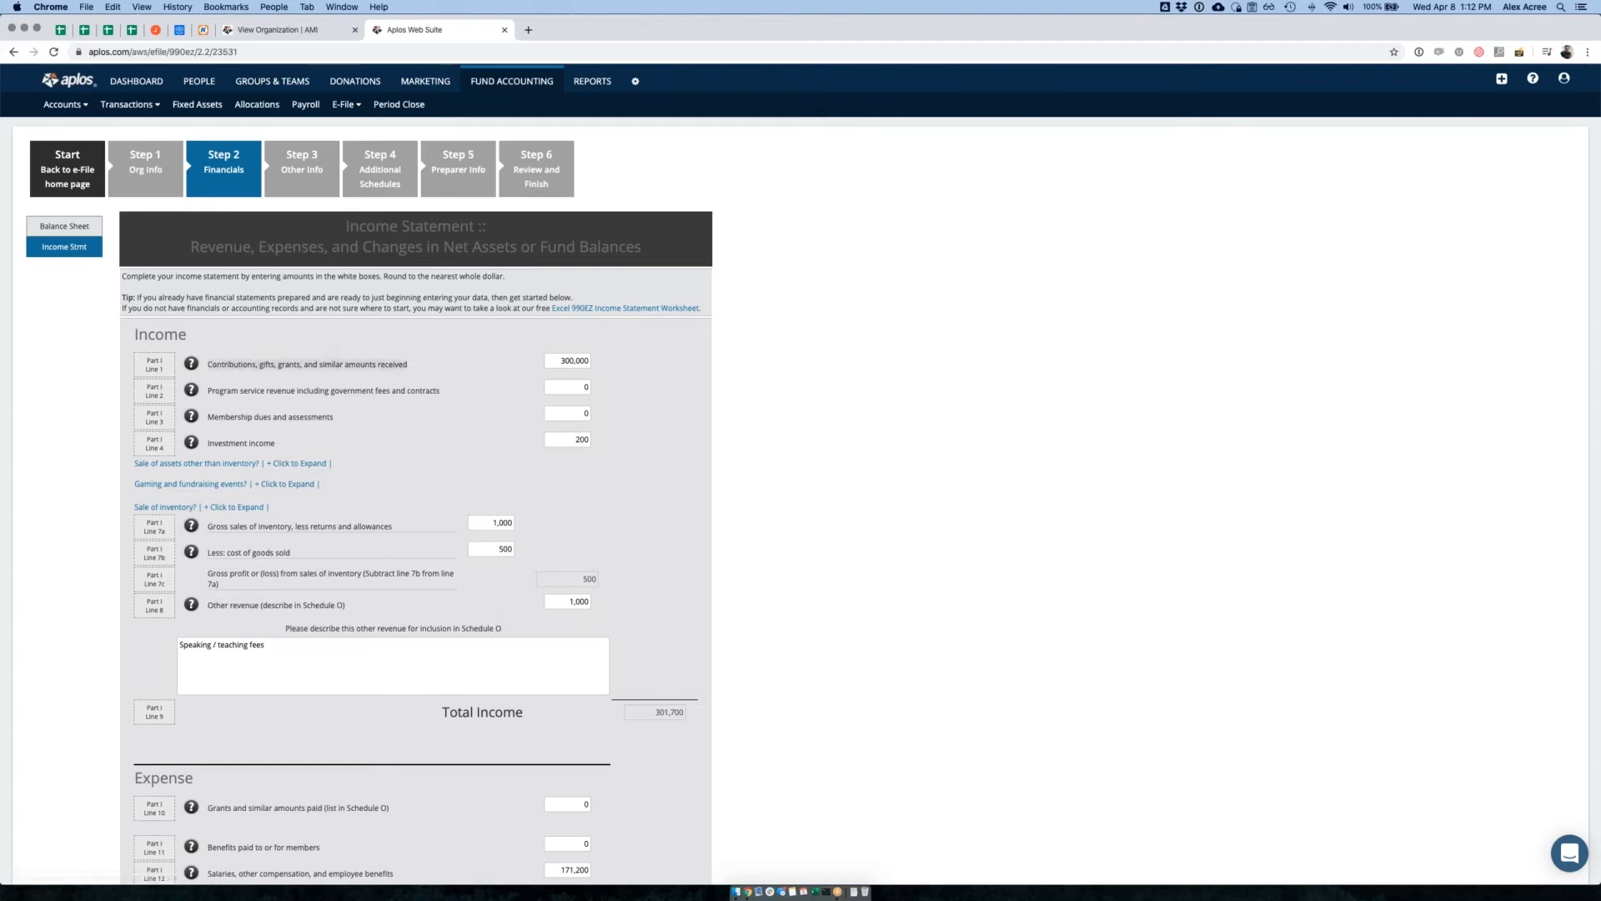
{"action": "left_click_drag", "start_coordinate": [469, 399], "coordinate": [318, 393]}
{"action": "left_click", "coordinate": [739, 385]}
{"action": "scroll", "coordinate": [739, 385], "scroll_direction": "down", "scroll_amount": 1}
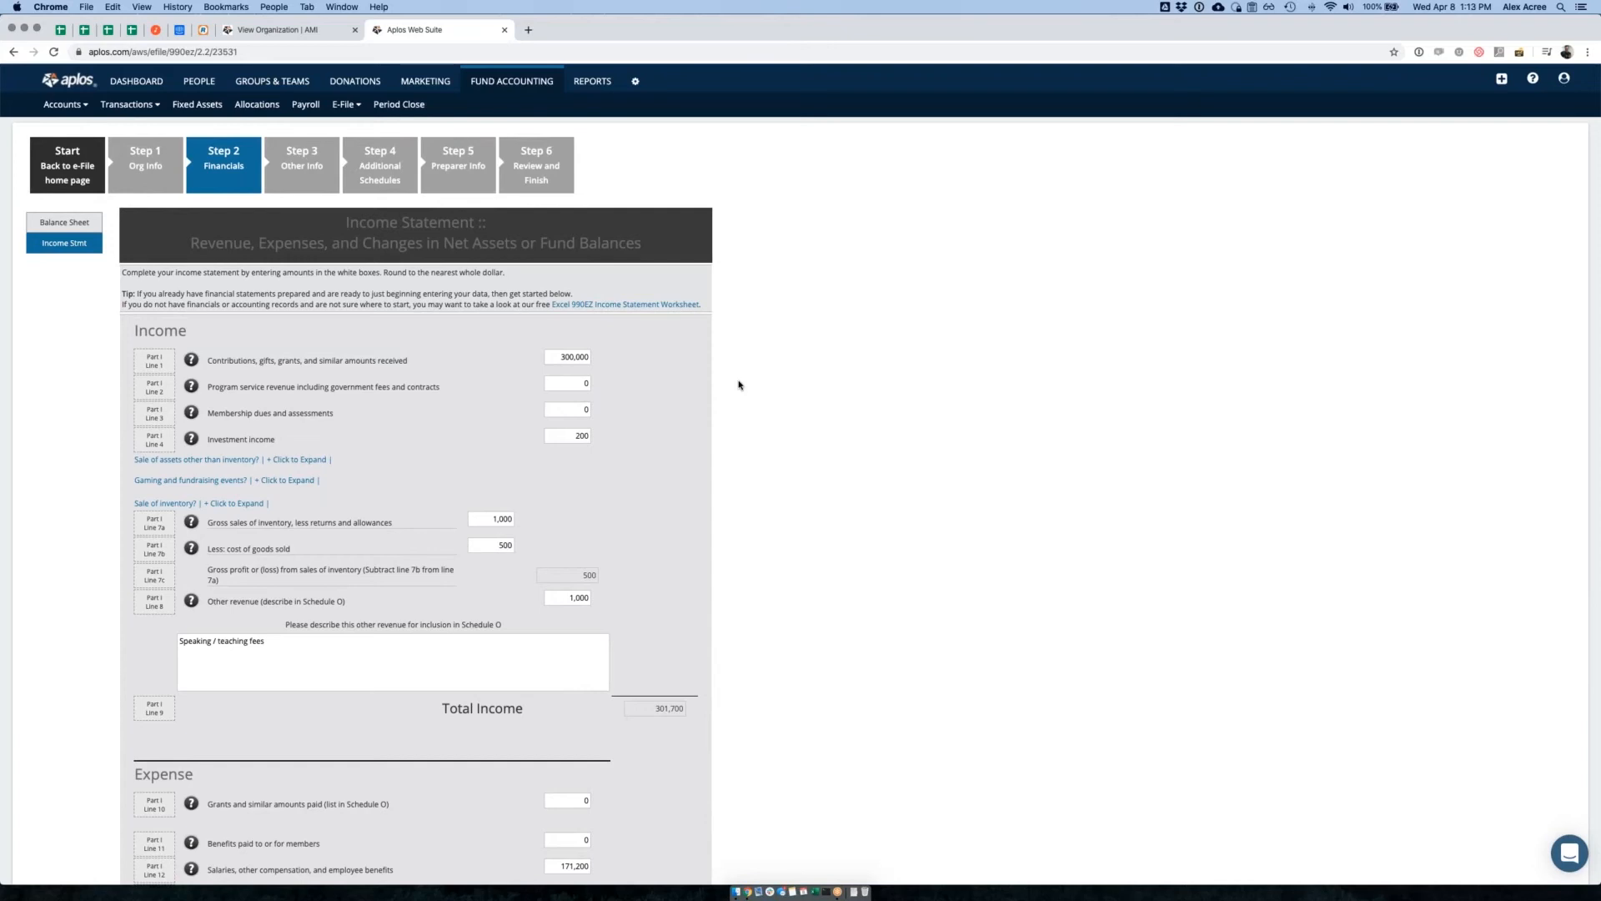
{"action": "left_click_drag", "start_coordinate": [434, 371], "coordinate": [208, 360]}
{"action": "left_click", "coordinate": [439, 386]}
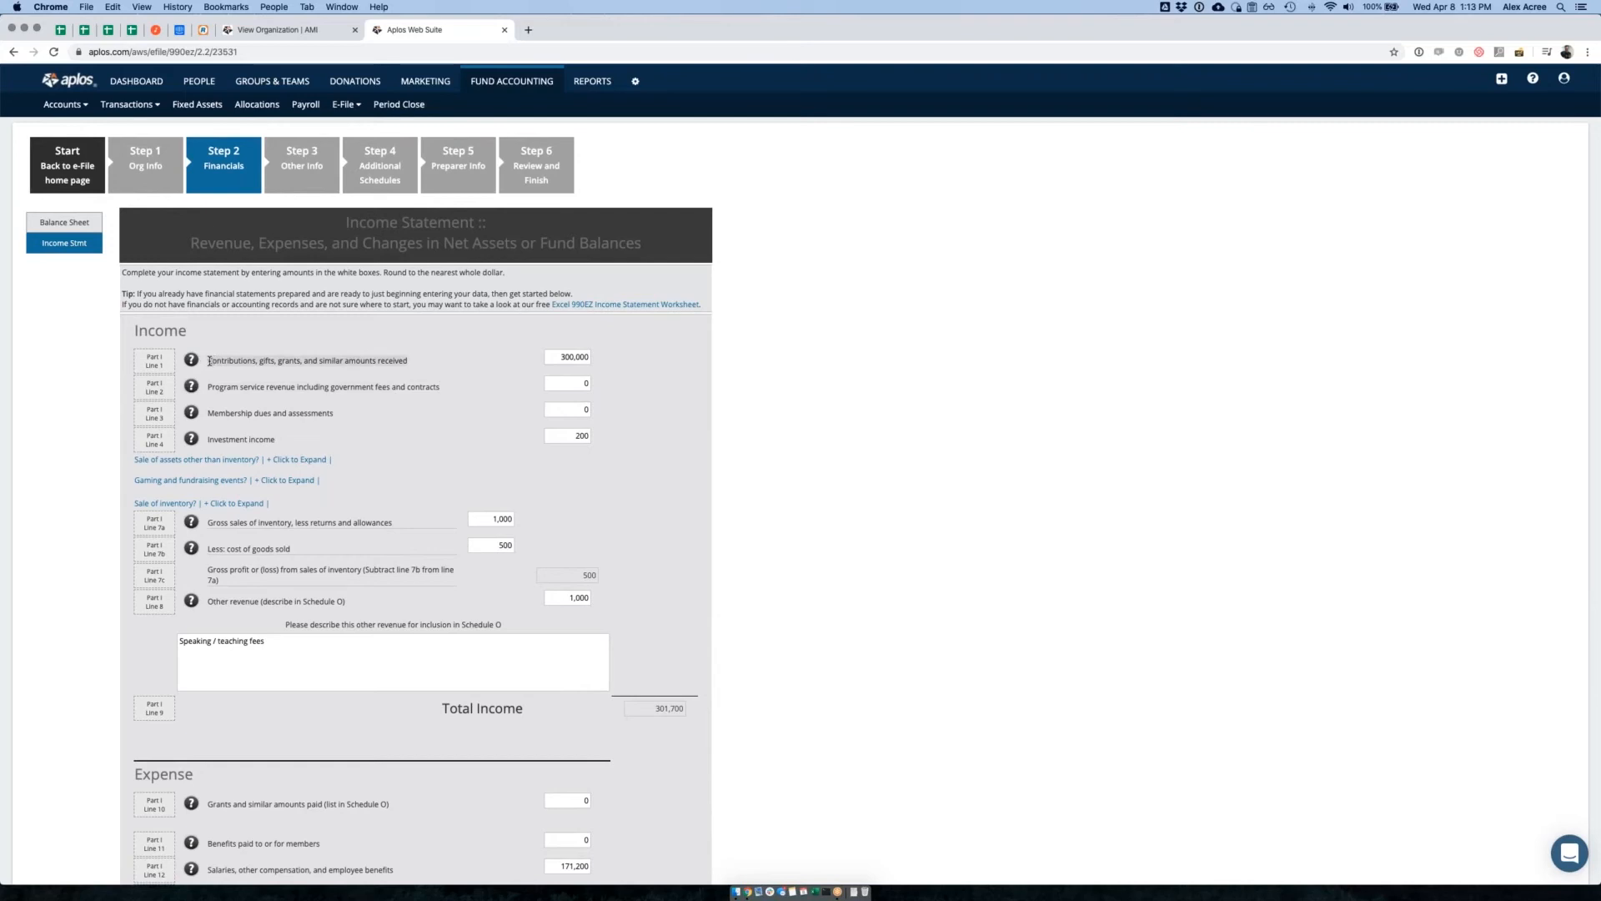
{"action": "left_click", "coordinate": [614, 355]}
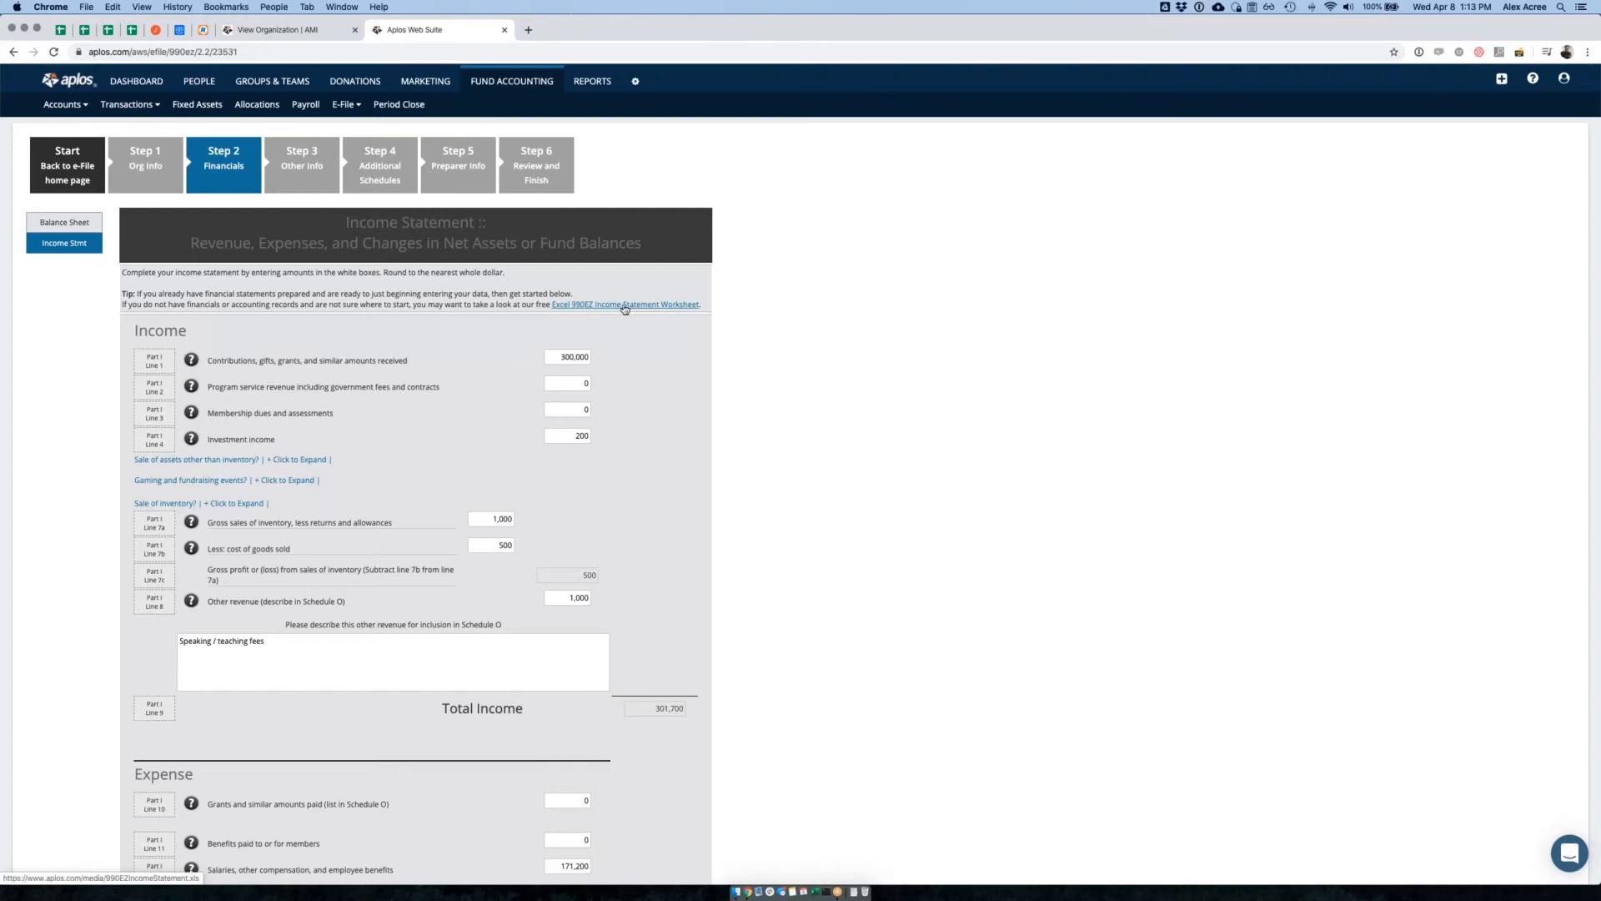
Download the Excel 990EZ Income Statement Worksheet, open it in Excel and look over its Income Statement sheet
{"action": "left_click", "coordinate": [612, 306]}
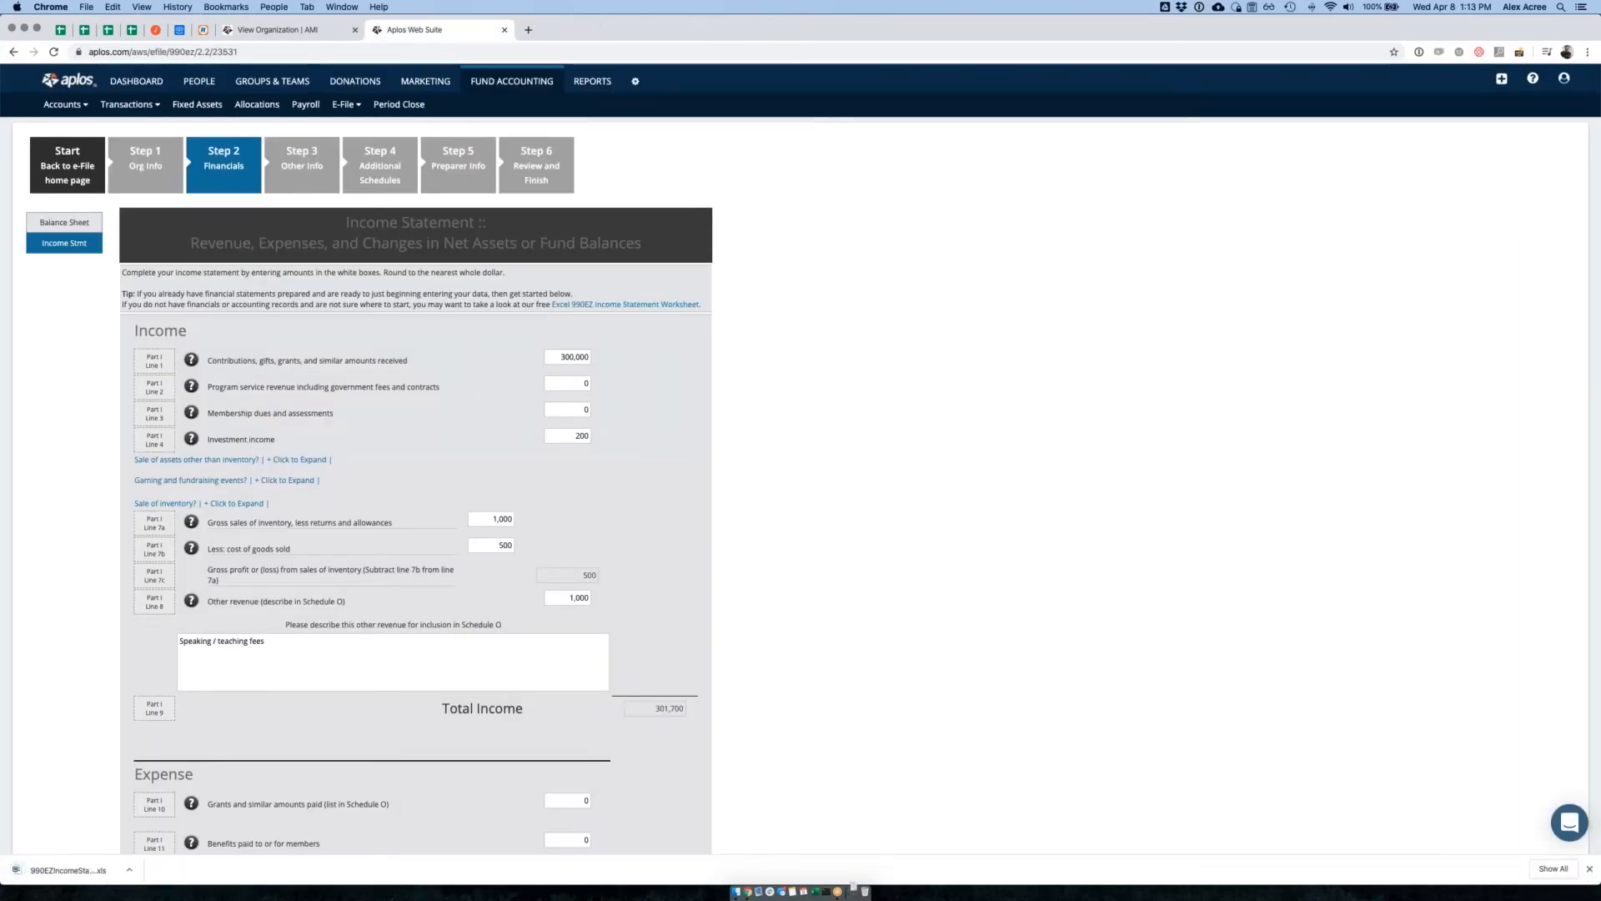
{"action": "left_click", "coordinate": [72, 870]}
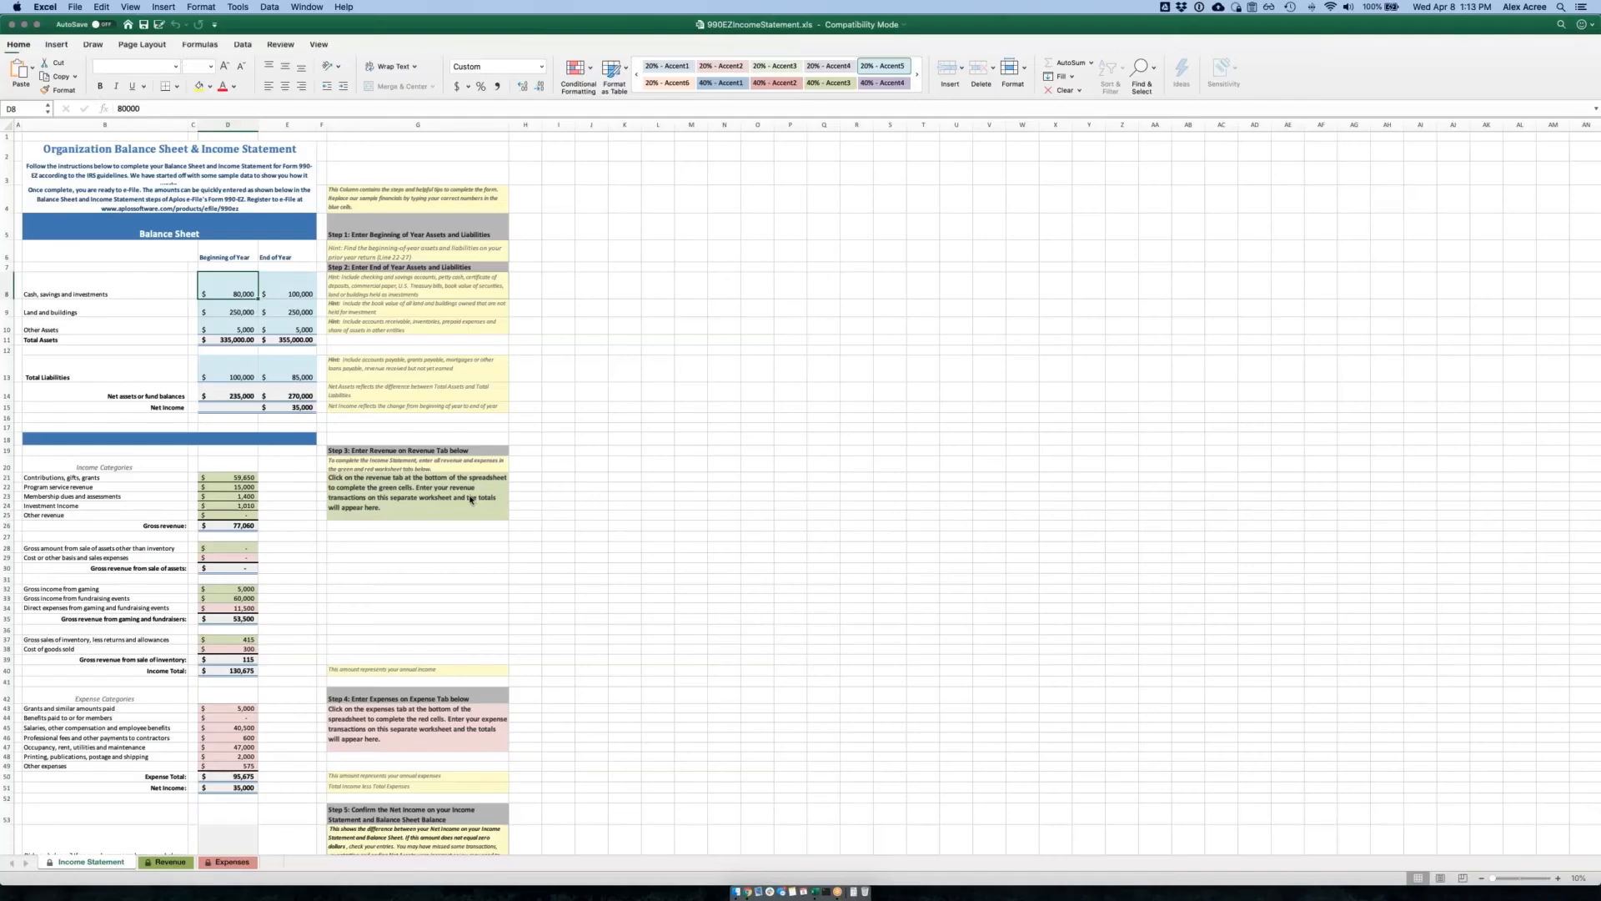
{"action": "scroll", "coordinate": [278, 343], "scroll_direction": "down", "scroll_amount": 5}
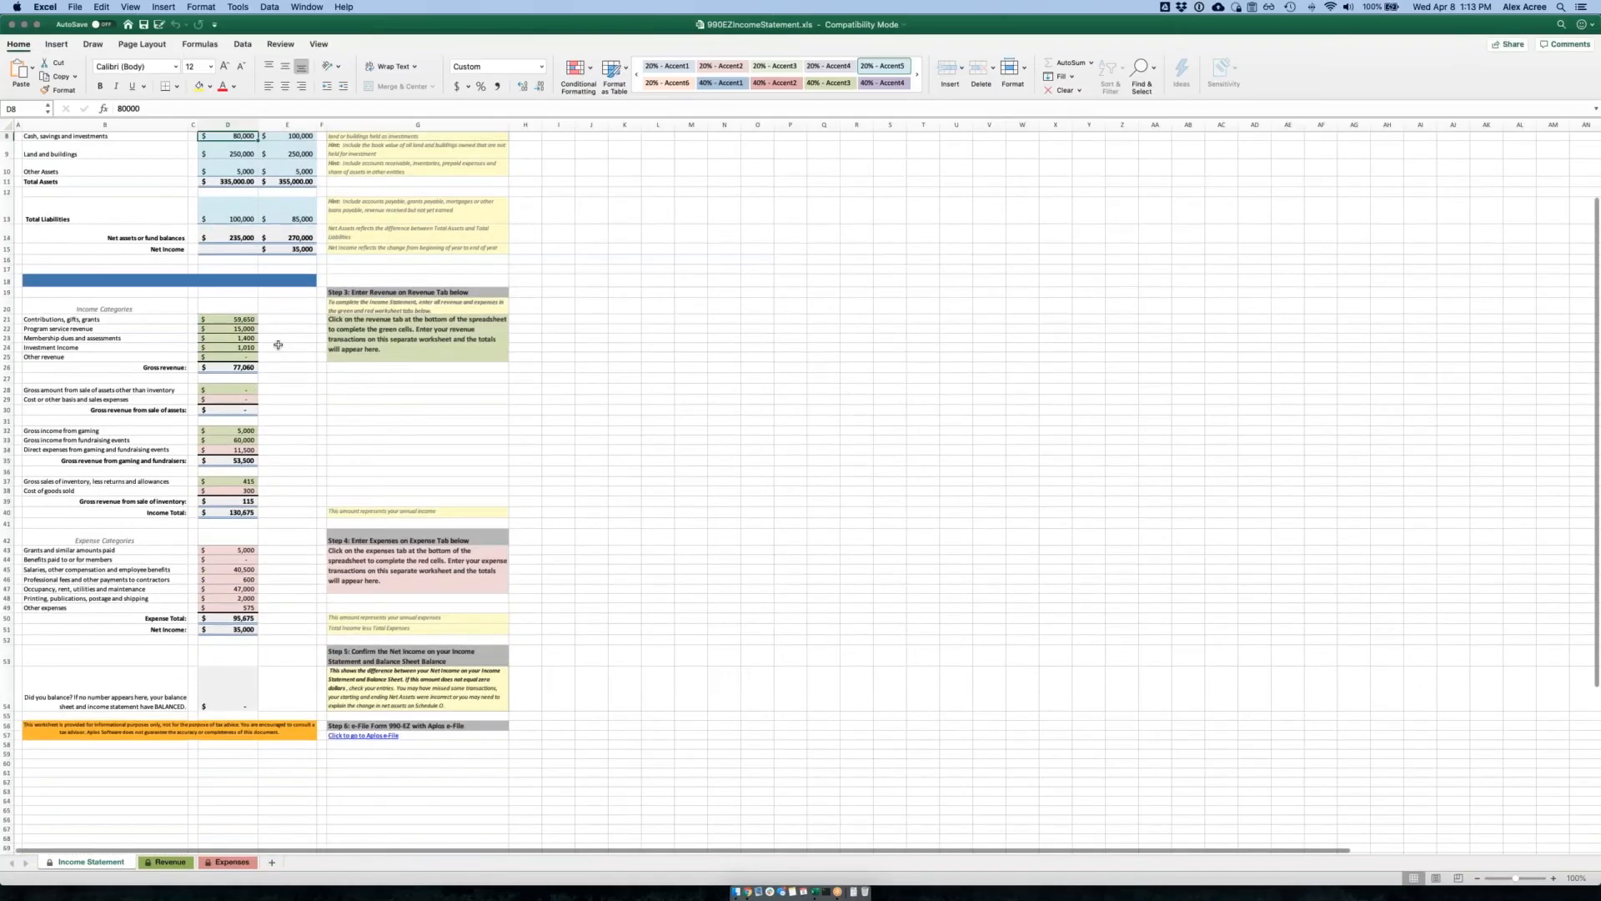
{"action": "scroll", "coordinate": [277, 344], "scroll_direction": "up", "scroll_amount": 5}
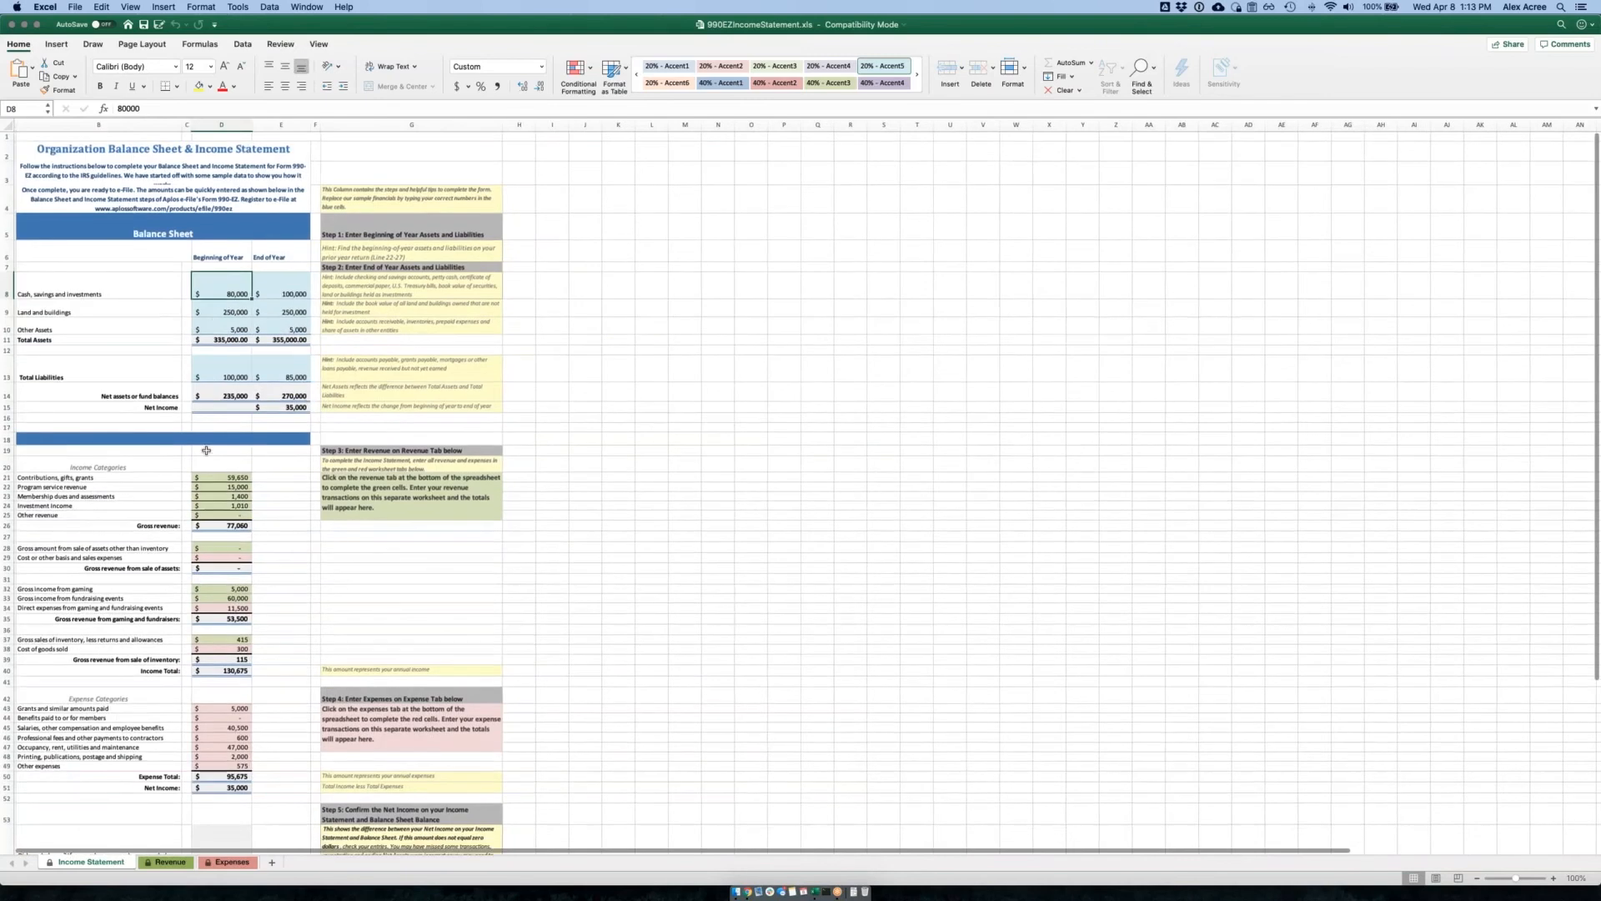
View the workbook's Revenue and Expenses sheets, and return to the income statement form in Chrome
{"action": "left_click", "coordinate": [169, 862]}
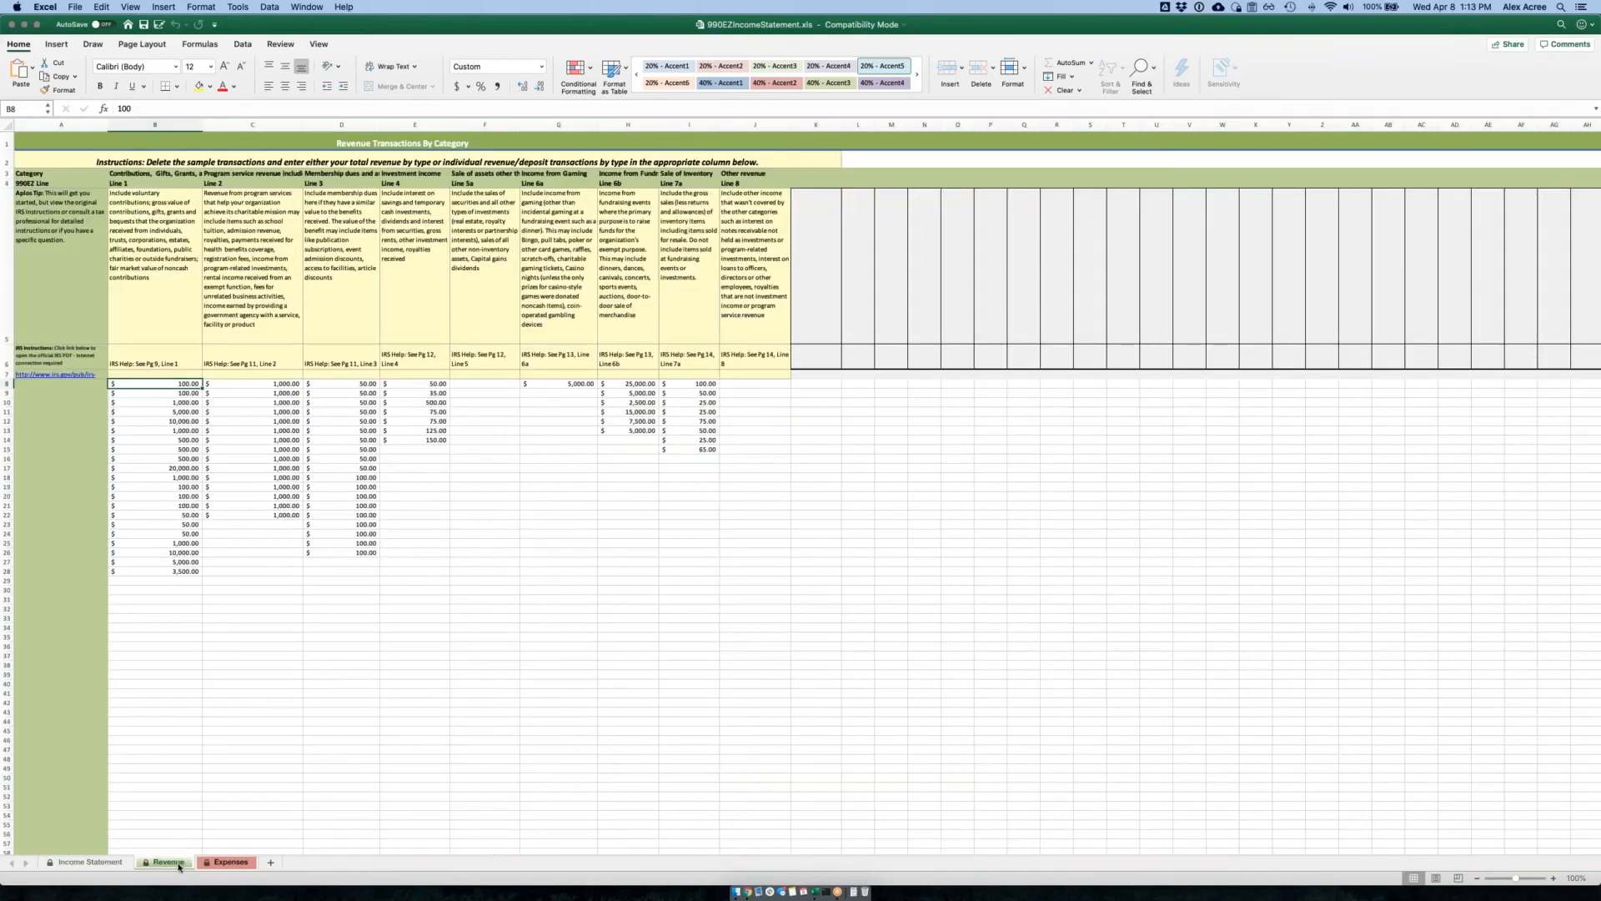
{"action": "left_click", "coordinate": [231, 862]}
{"action": "left_click", "coordinate": [90, 862]}
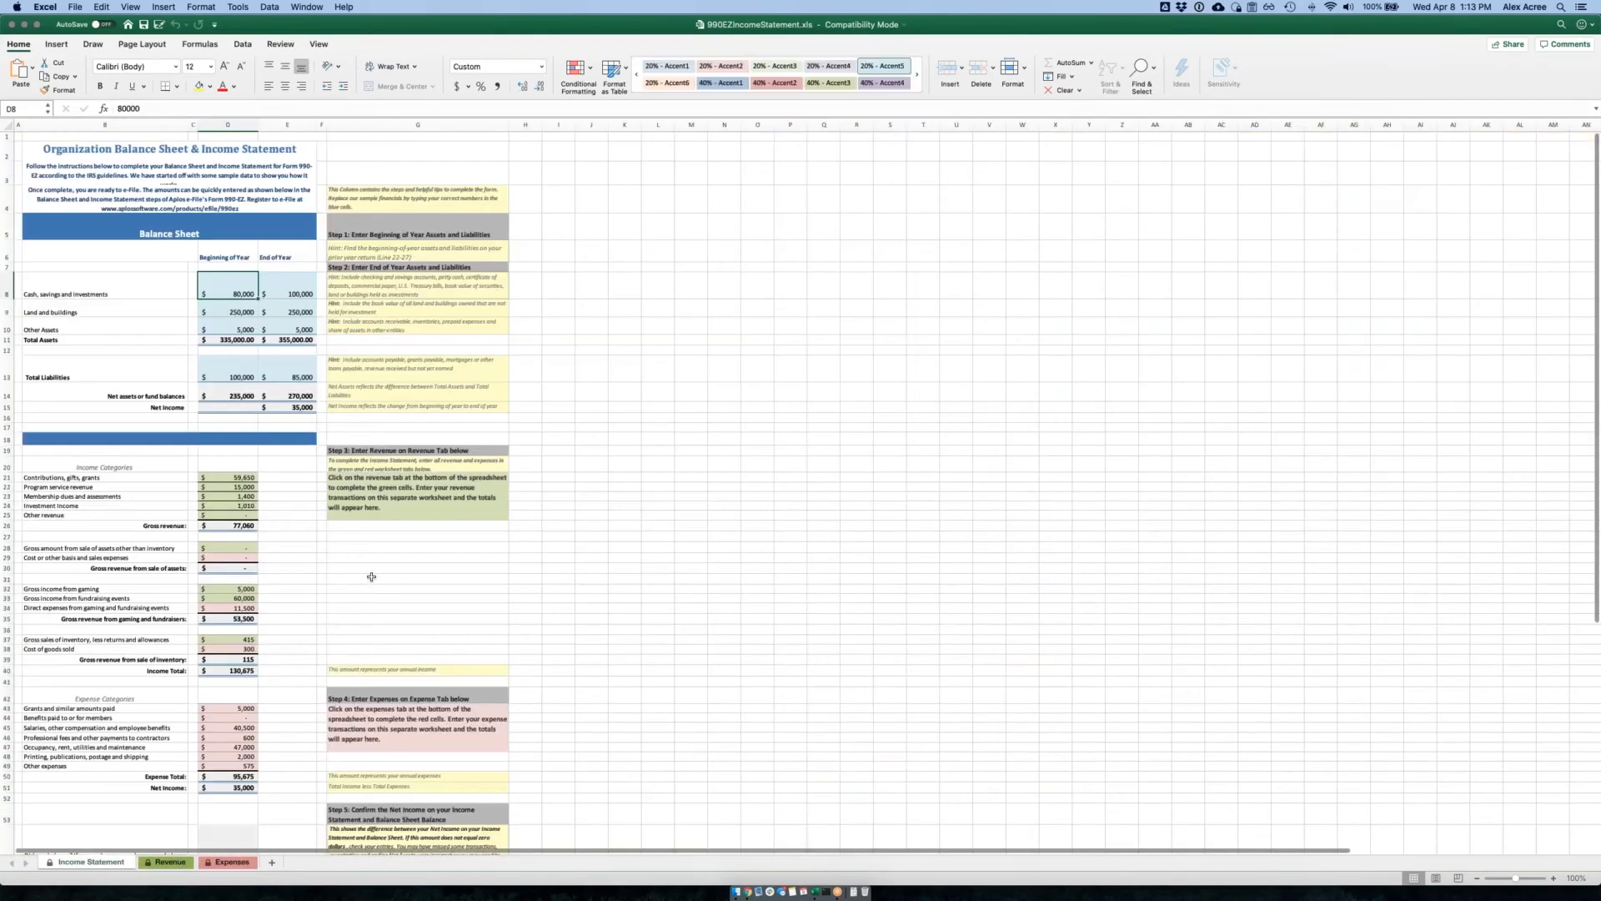
{"action": "key", "text": "super+Tab"}
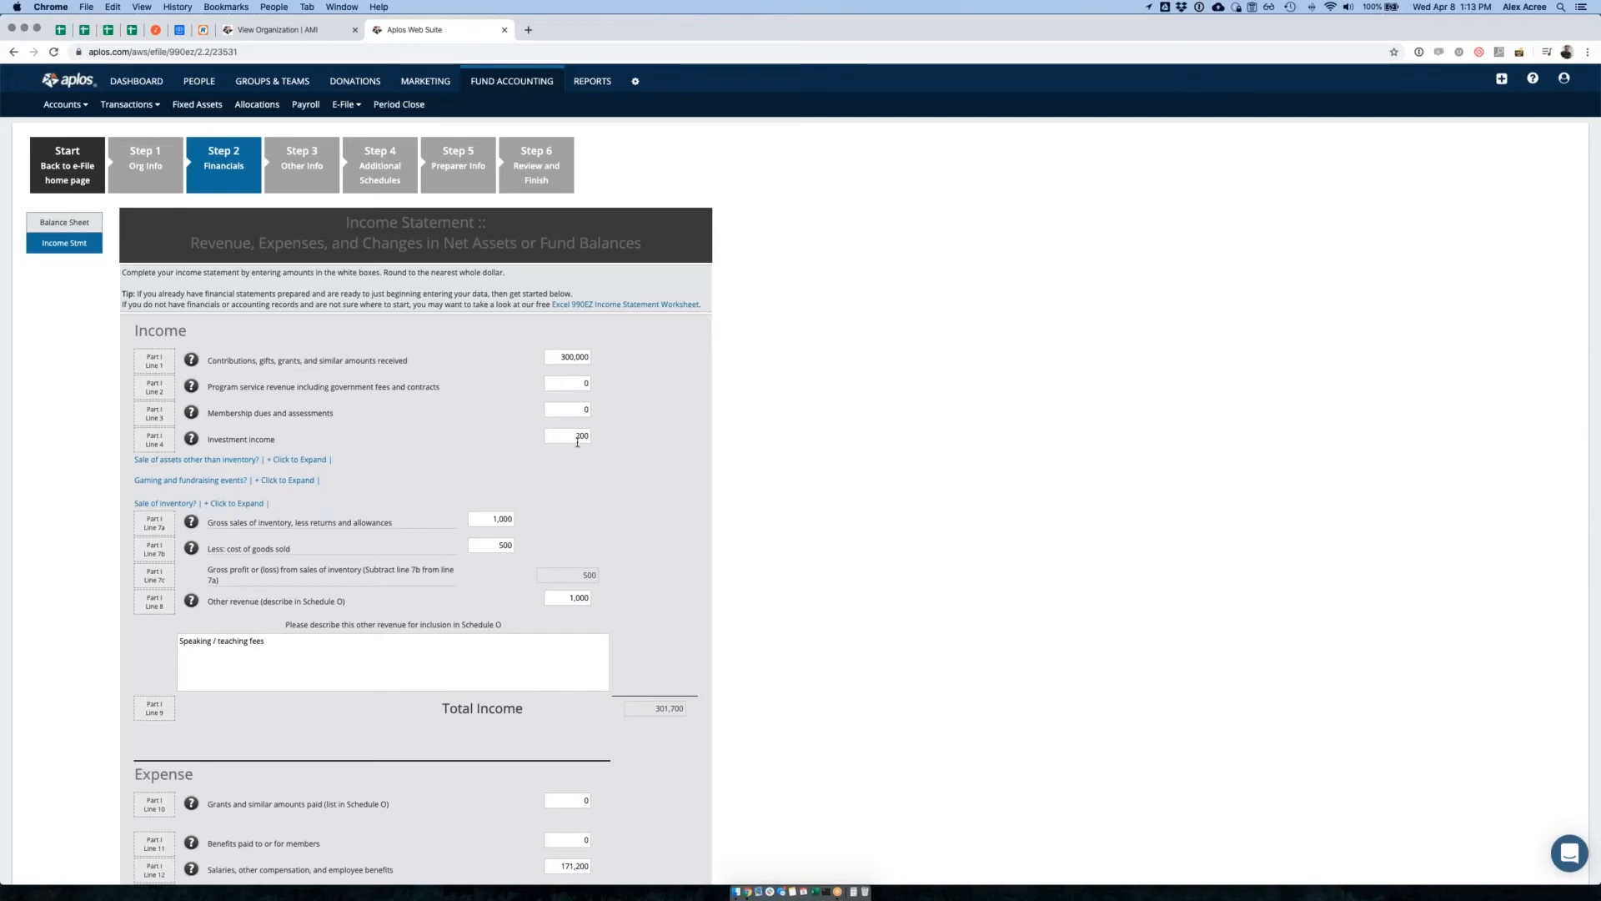
Expand and collapse the sale of assets other than inventory and the gaming and fundraising events sections to view their lines
{"action": "scroll", "coordinate": [242, 421], "scroll_direction": "down", "scroll_amount": 2}
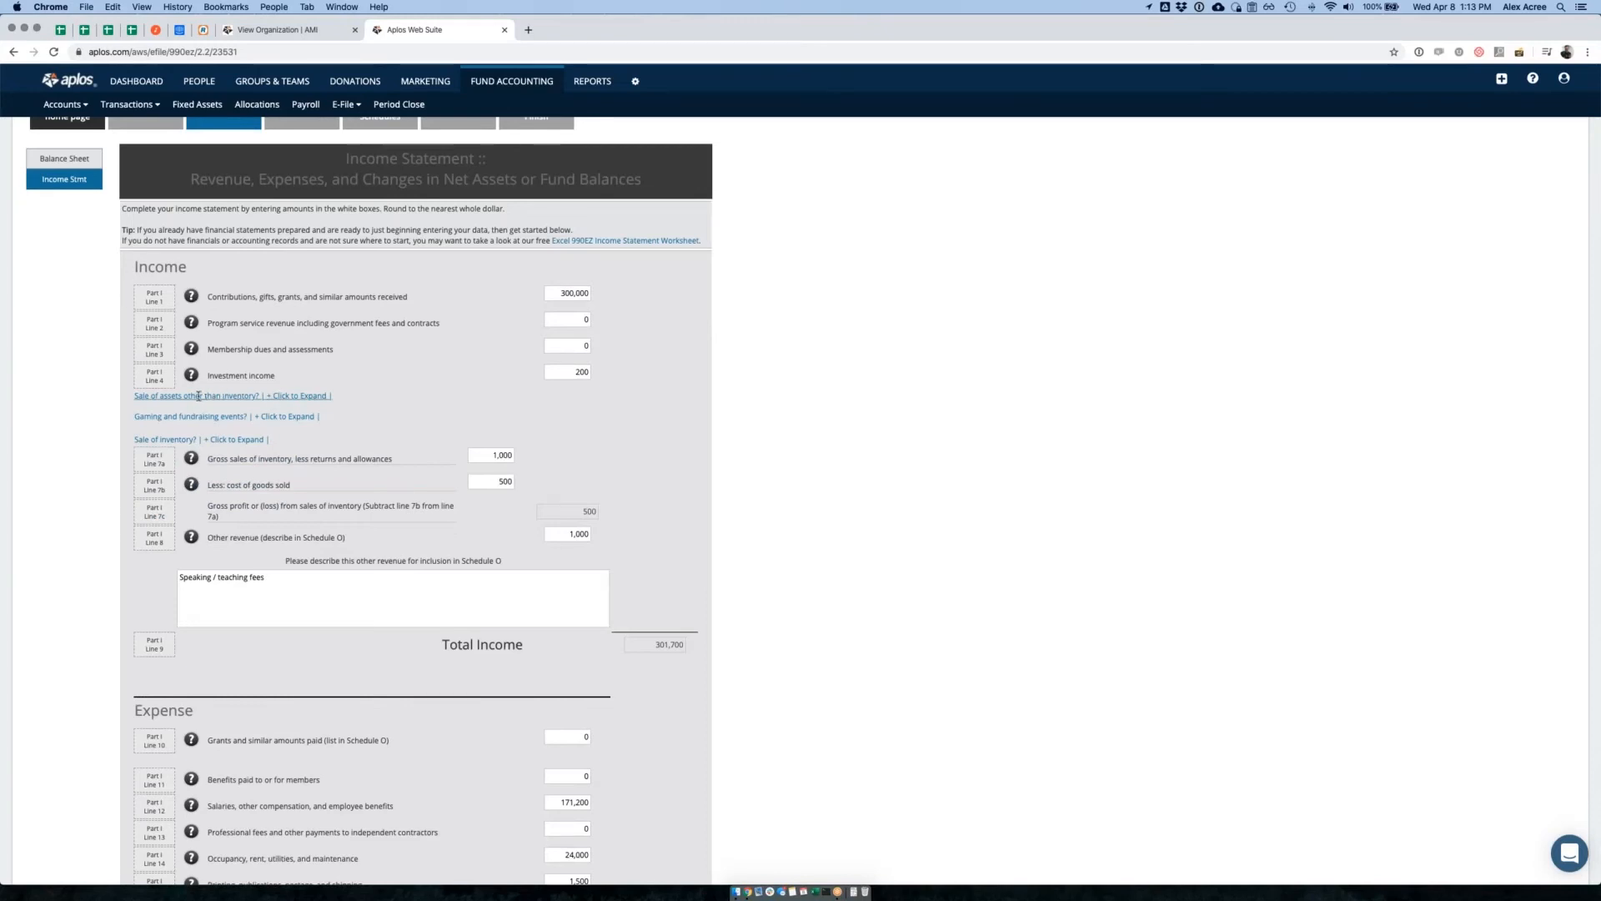
{"action": "left_click", "coordinate": [241, 396]}
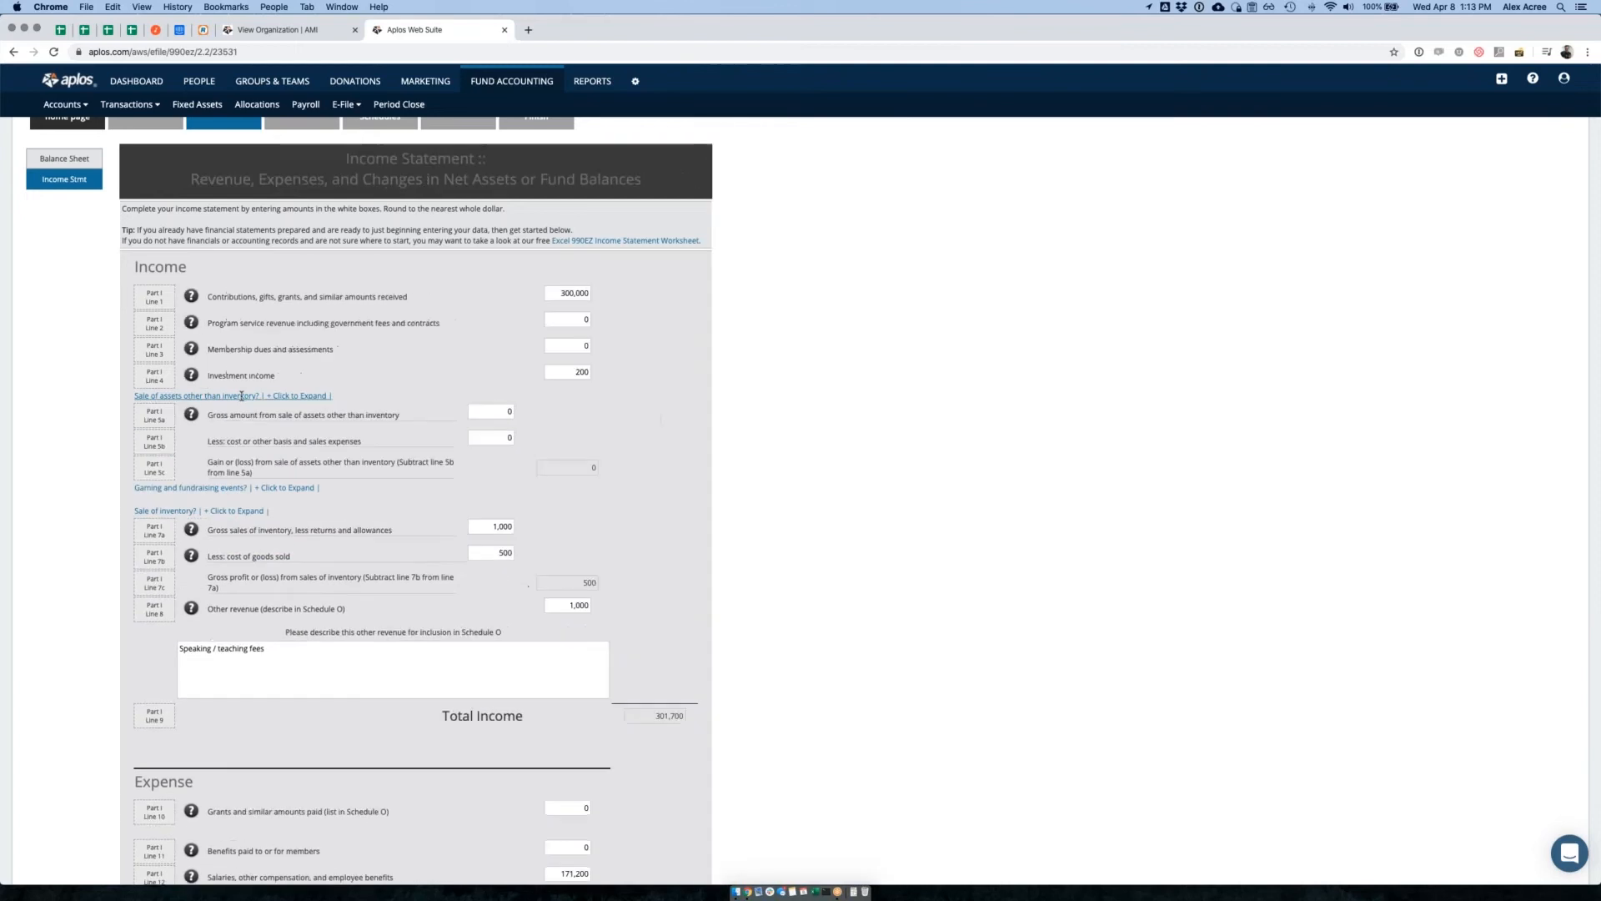
{"action": "left_click", "coordinate": [288, 396]}
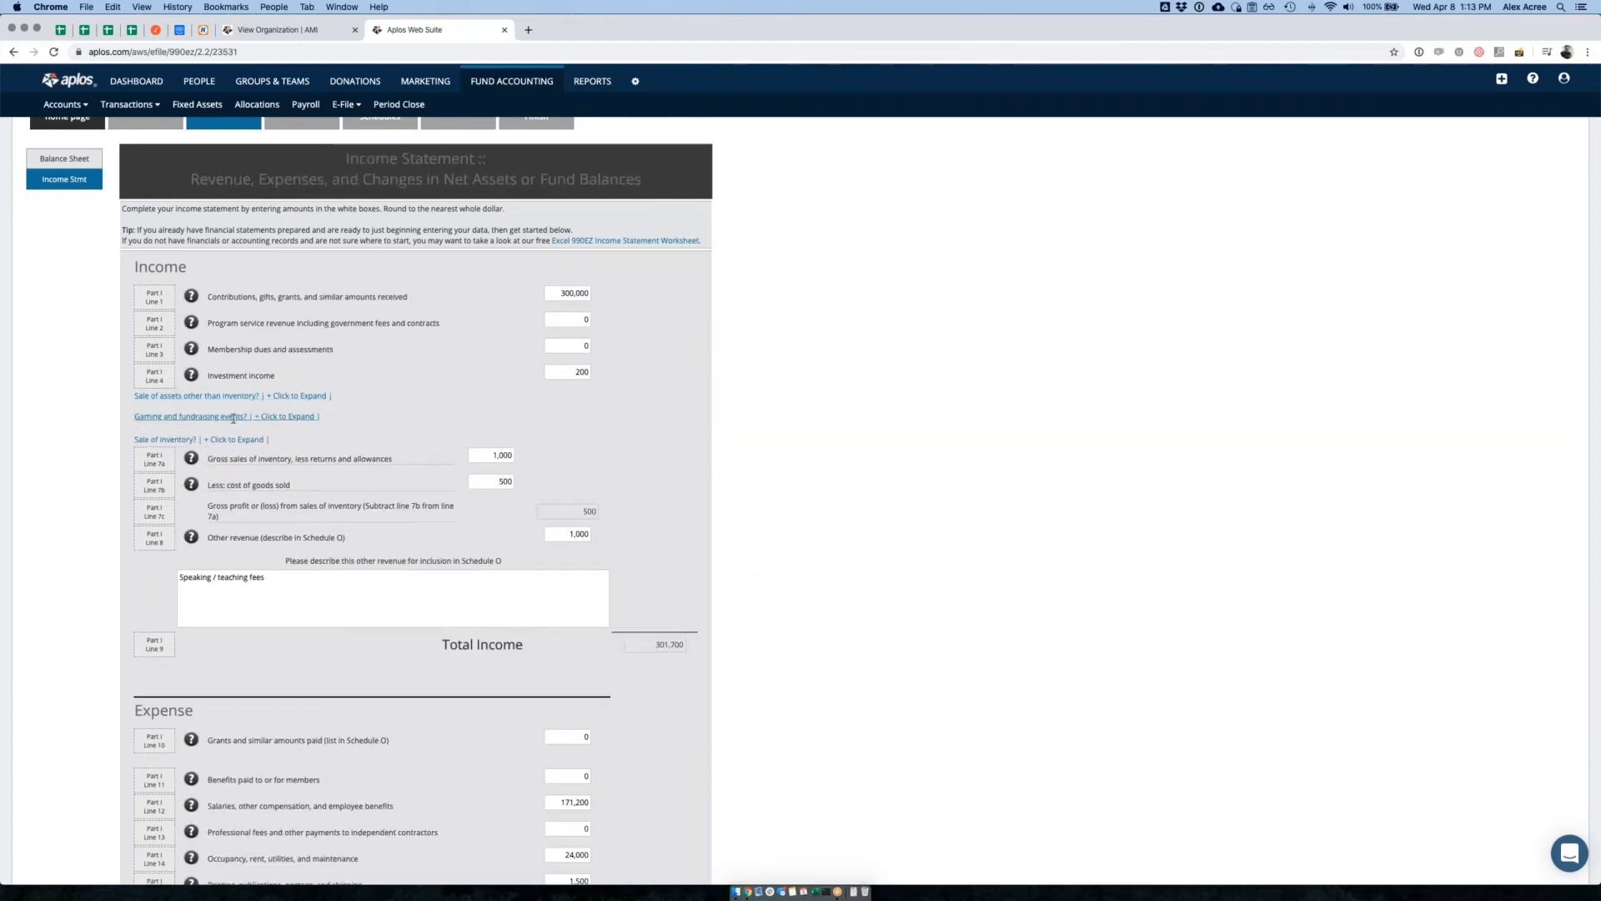
{"action": "left_click", "coordinate": [265, 416]}
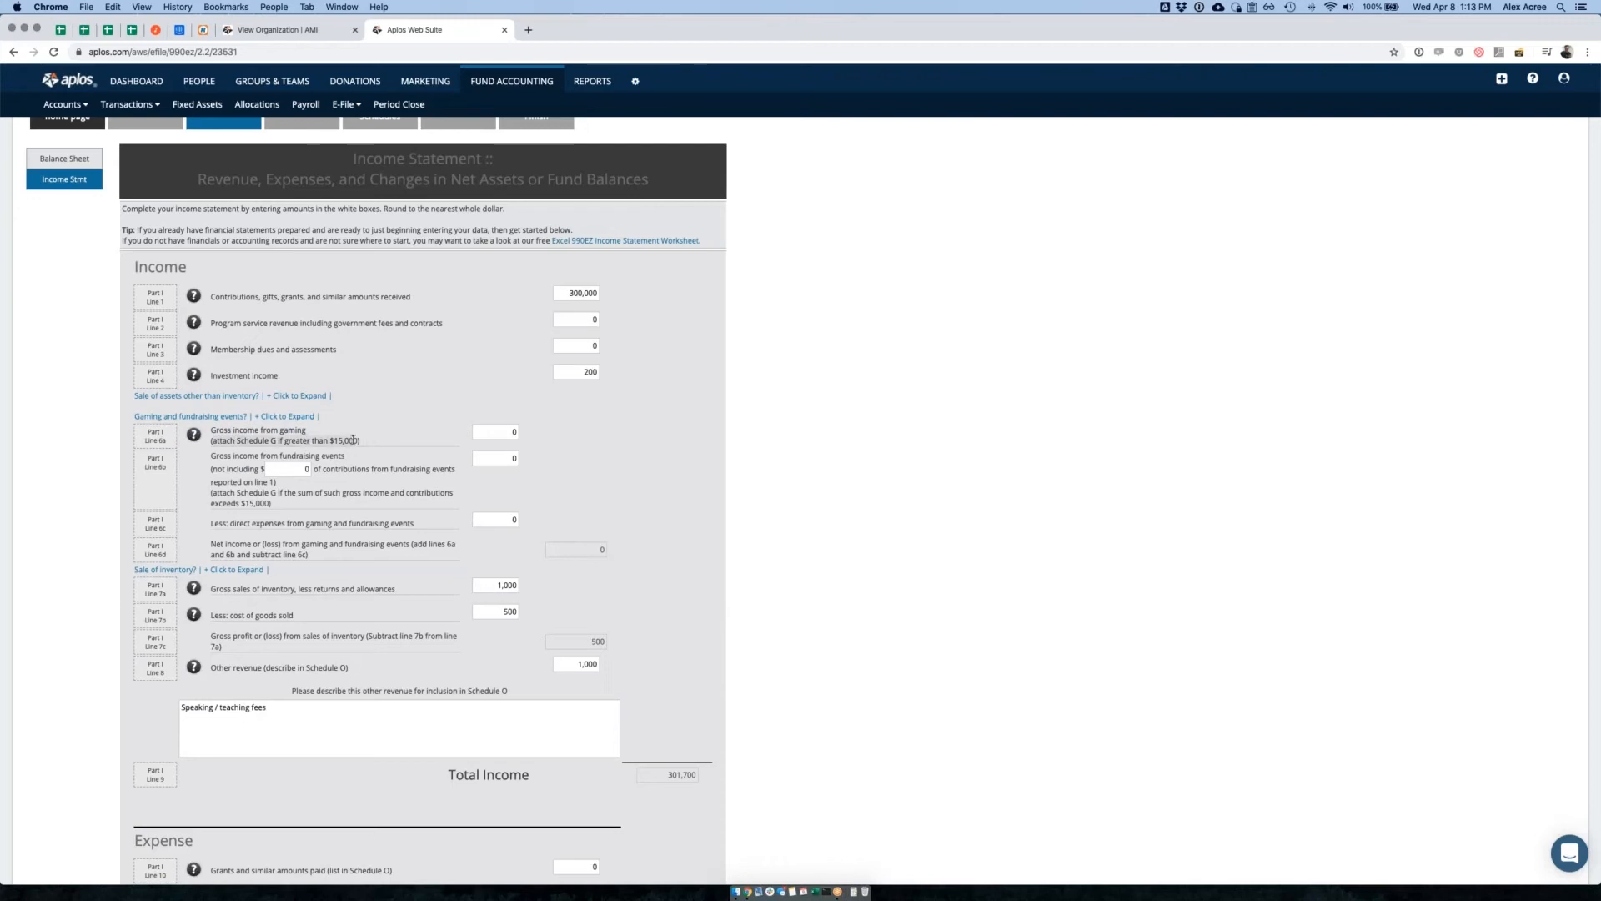
{"action": "scroll", "coordinate": [396, 401], "scroll_direction": "up", "scroll_amount": 1}
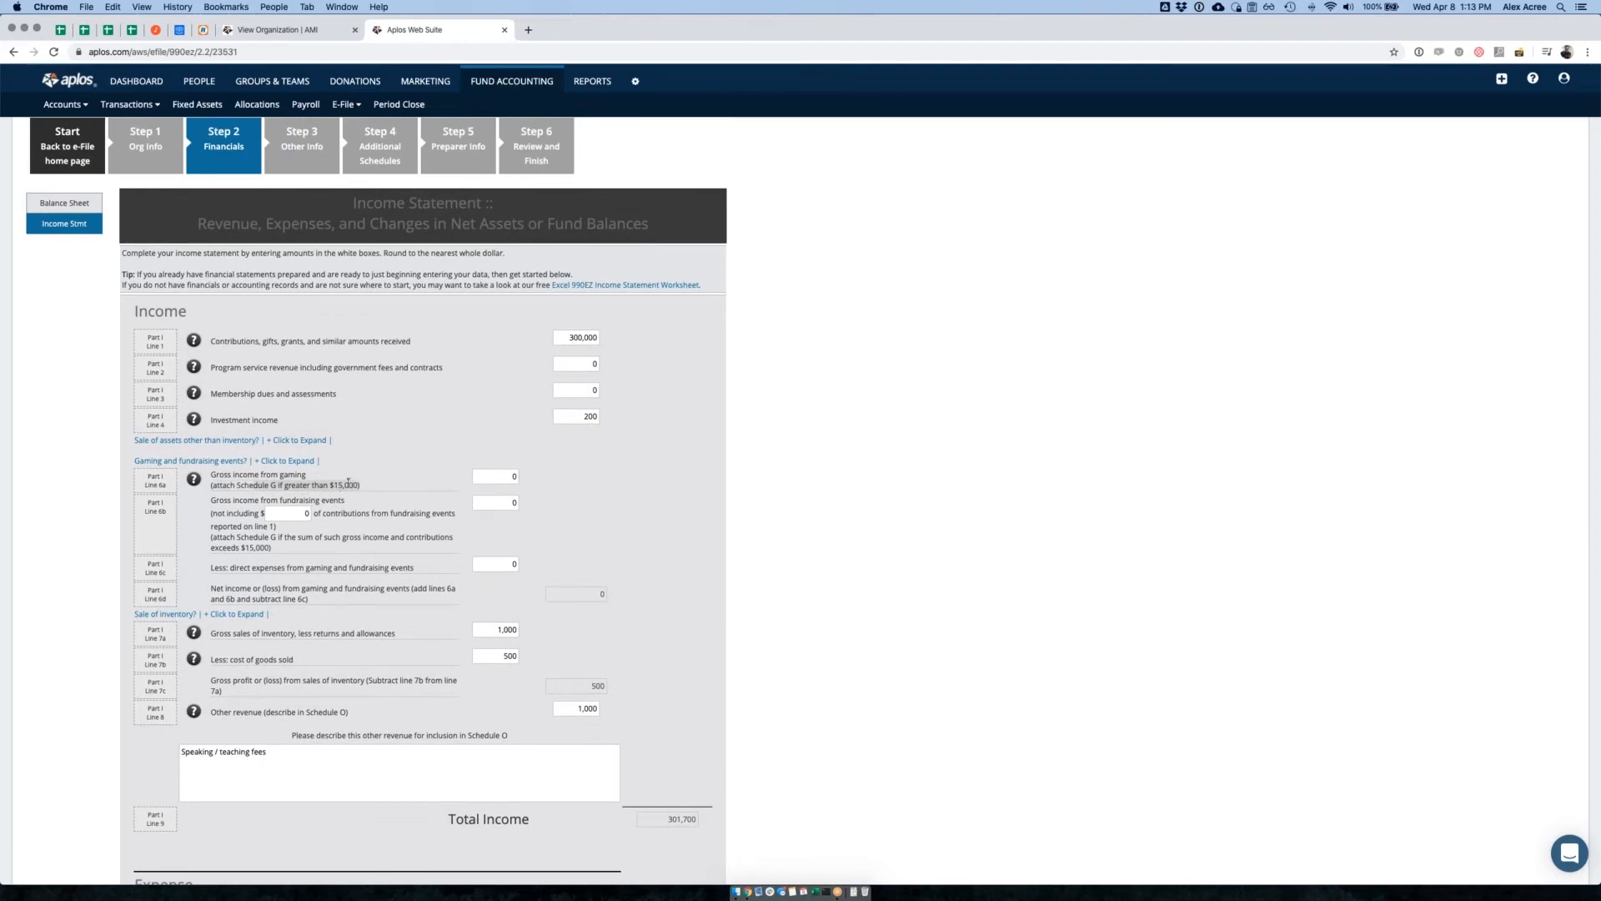
{"action": "left_click", "coordinate": [221, 462]}
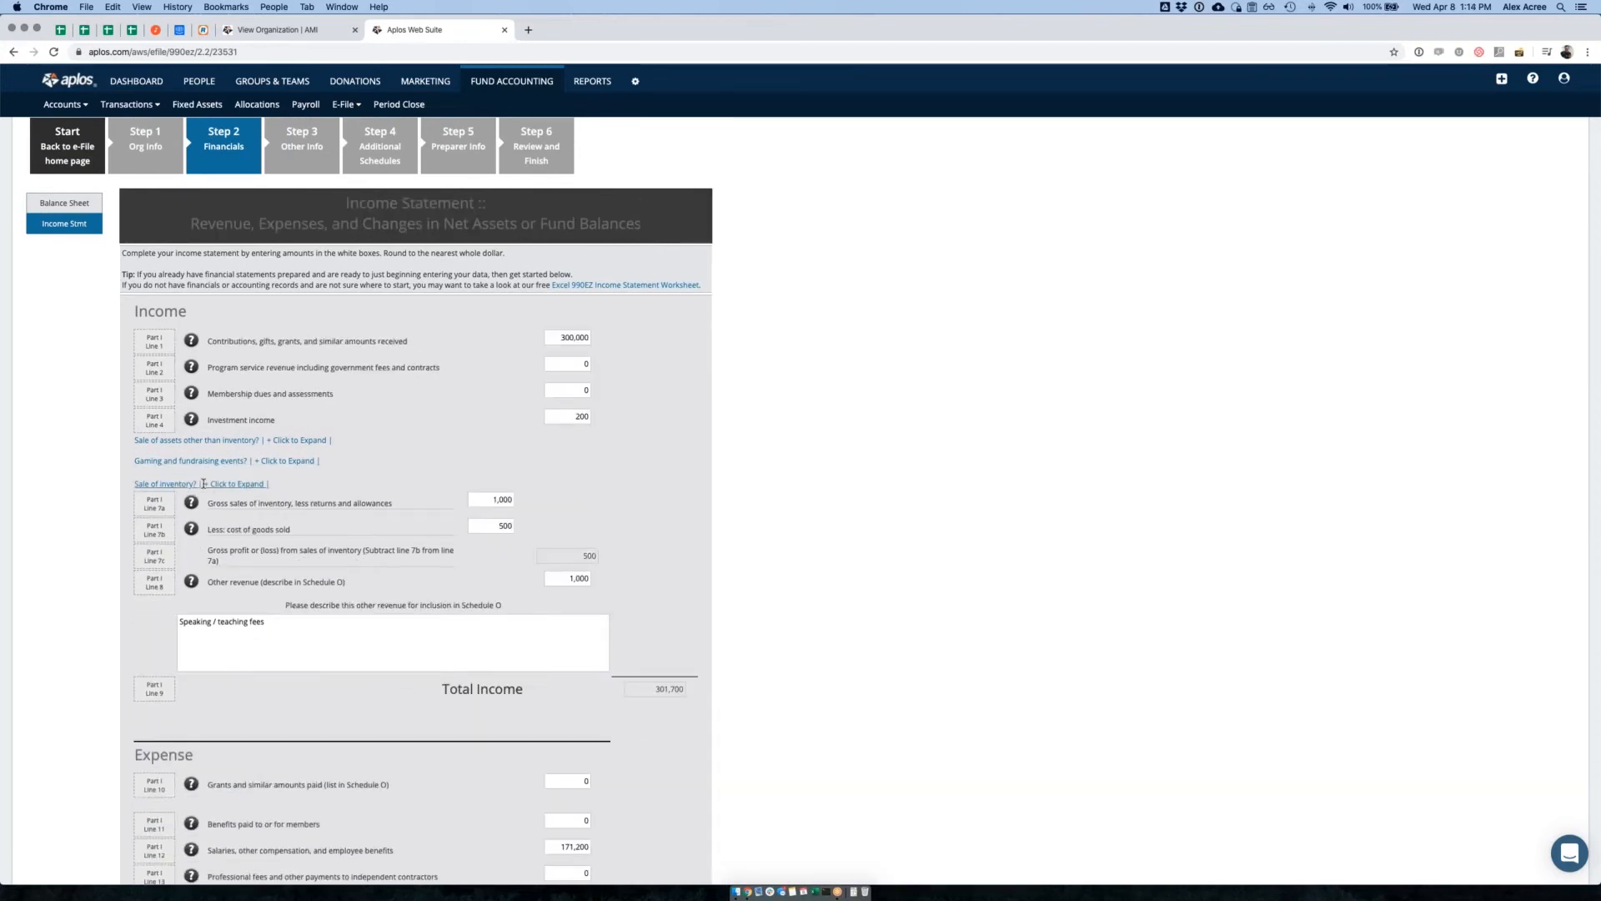
Check the sale of inventory section, including its cost of goods sold and gross profit lines
{"action": "left_click", "coordinate": [205, 485]}
{"action": "left_click", "coordinate": [218, 484]}
{"action": "left_click", "coordinate": [486, 527]}
{"action": "left_click", "coordinate": [591, 555]}
{"action": "scroll", "coordinate": [559, 533], "scroll_direction": "down", "scroll_amount": 1}
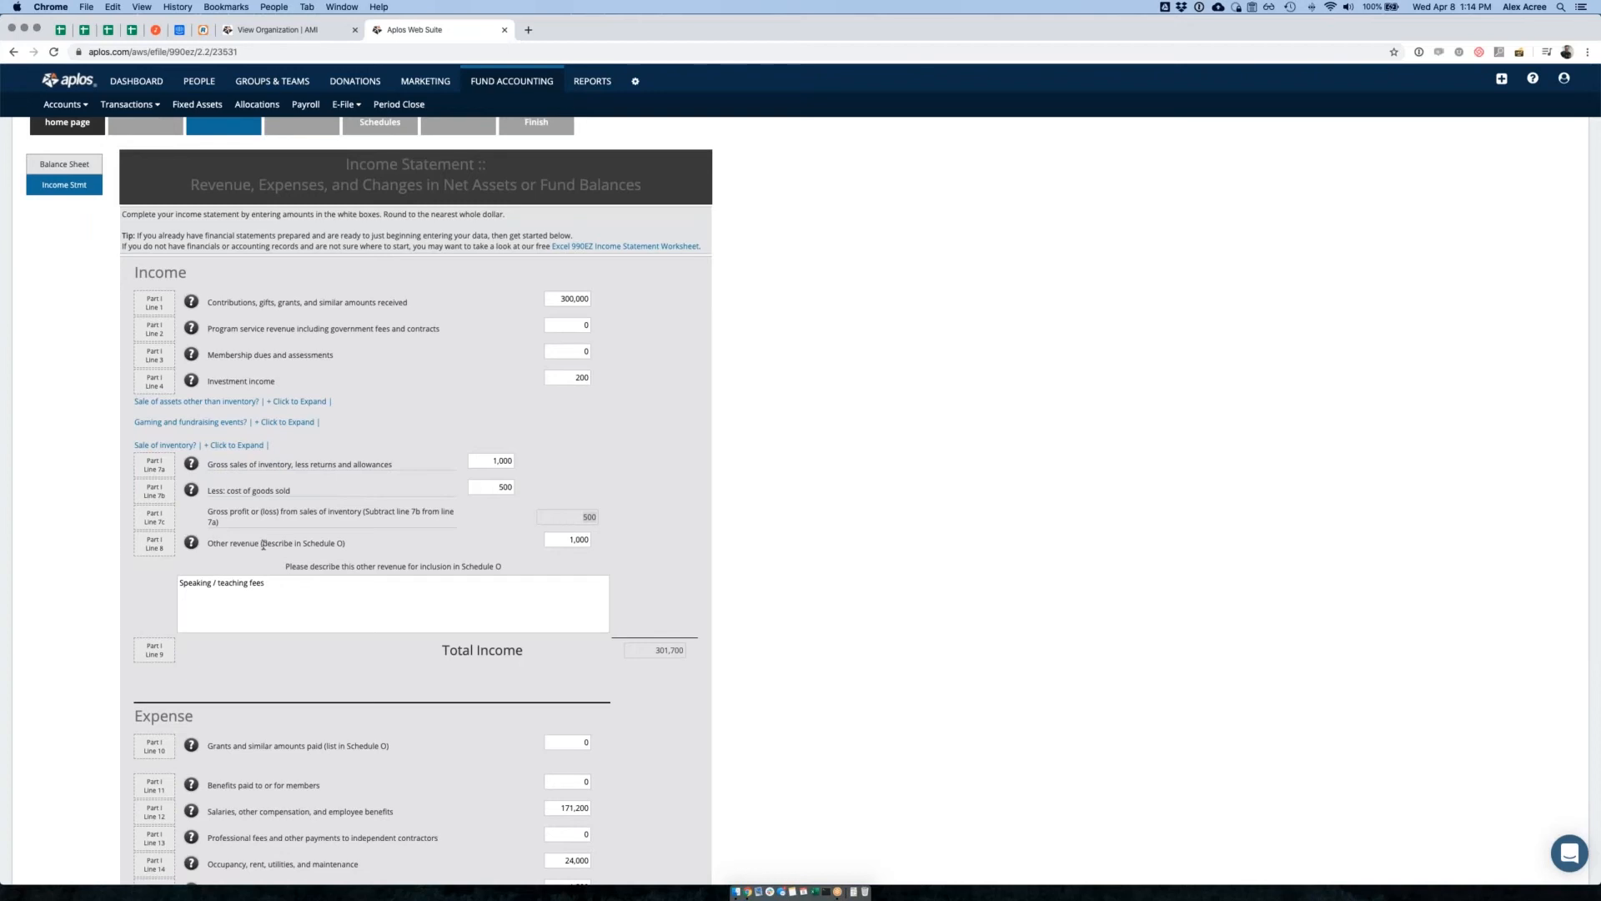
Reword the Schedule O description of other revenue as "Speaking and teaching fees"
{"action": "left_click", "coordinate": [568, 540]}
{"action": "left_click", "coordinate": [345, 589]}
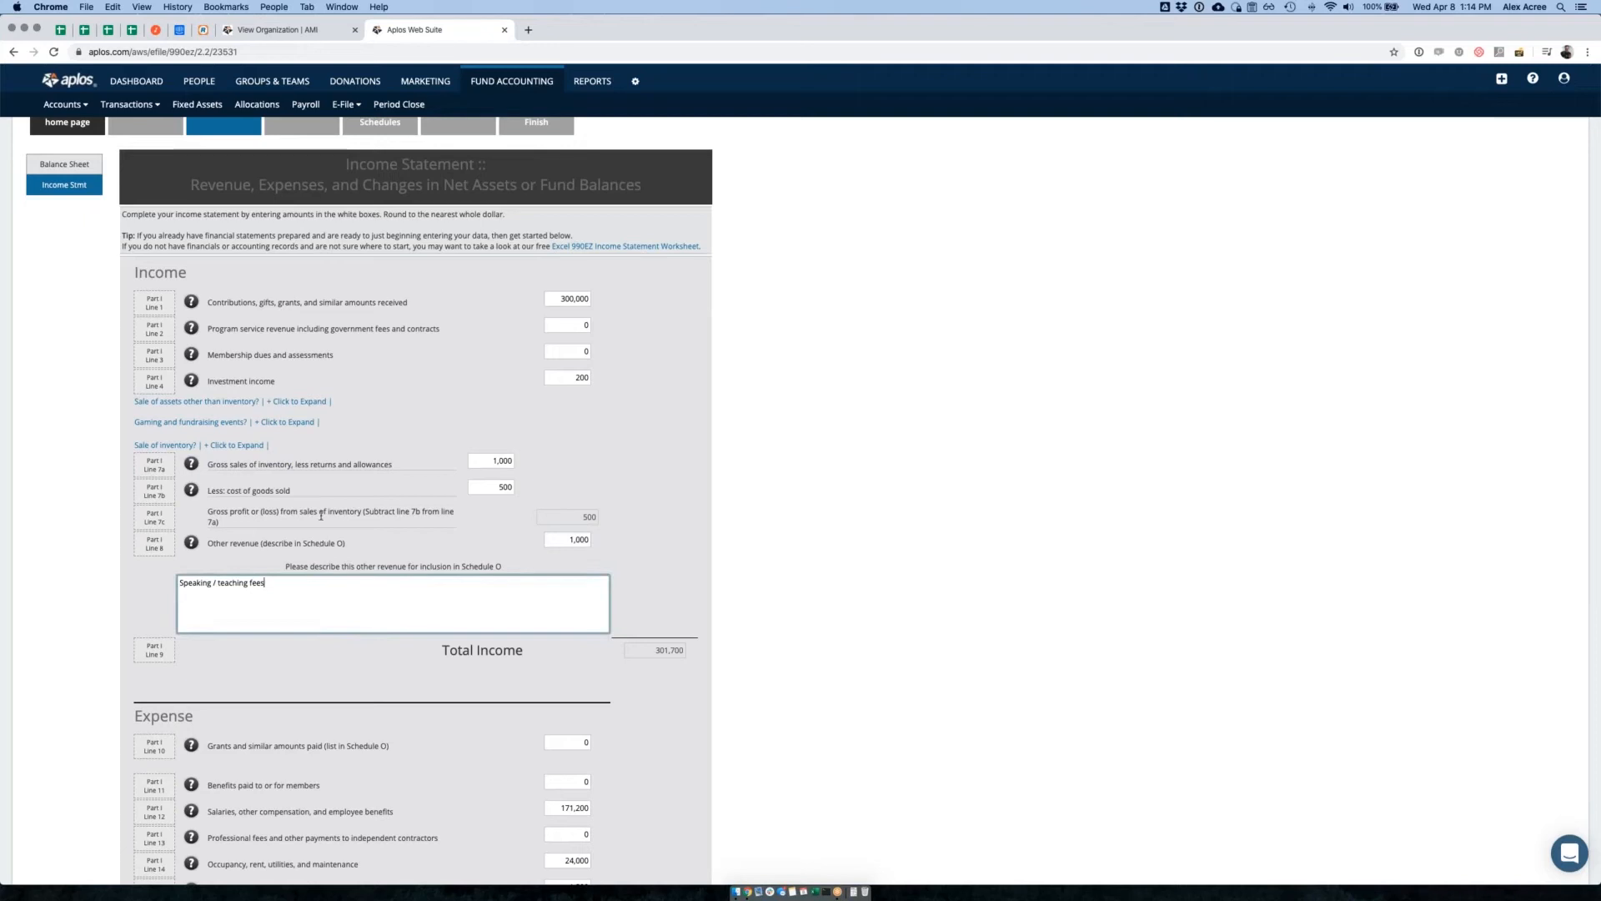
{"action": "left_click", "coordinate": [217, 584]}
{"action": "key", "text": "BackSpace"}
{"action": "key", "text": "BackSpace"}
{"action": "type", "text": "and"}
Examine the Expense section's lines, from grants paid through printing, publications, postage and shipping
{"action": "scroll", "coordinate": [328, 621], "scroll_direction": "down", "scroll_amount": 2}
{"action": "scroll", "coordinate": [432, 474], "scroll_direction": "down", "scroll_amount": 10}
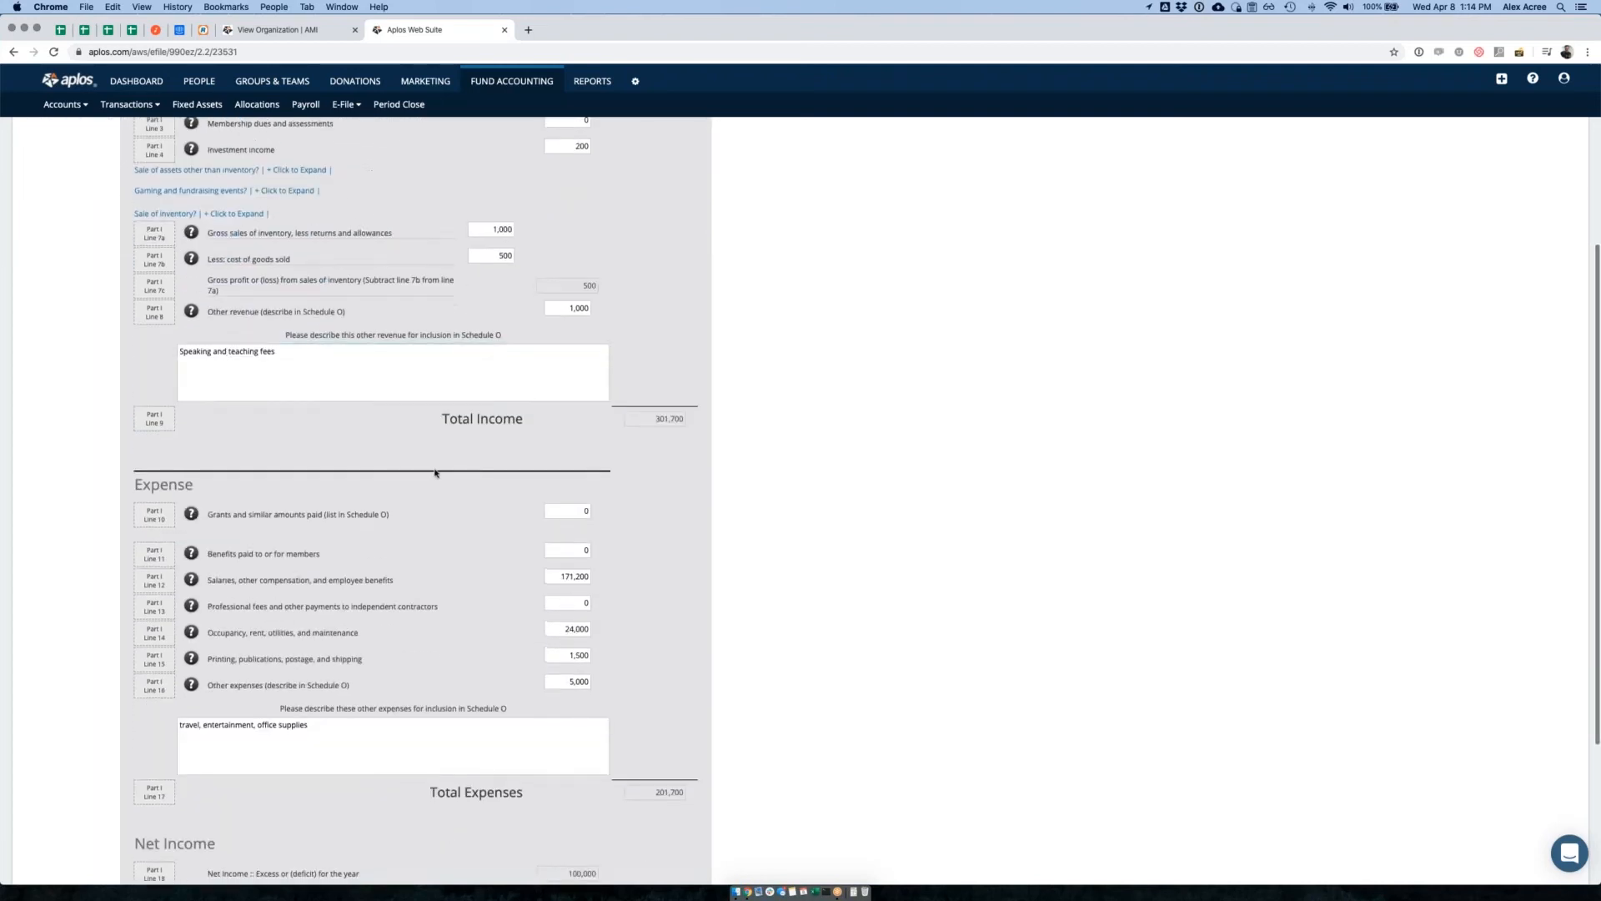
{"action": "scroll", "coordinate": [439, 414], "scroll_direction": "down", "scroll_amount": 2}
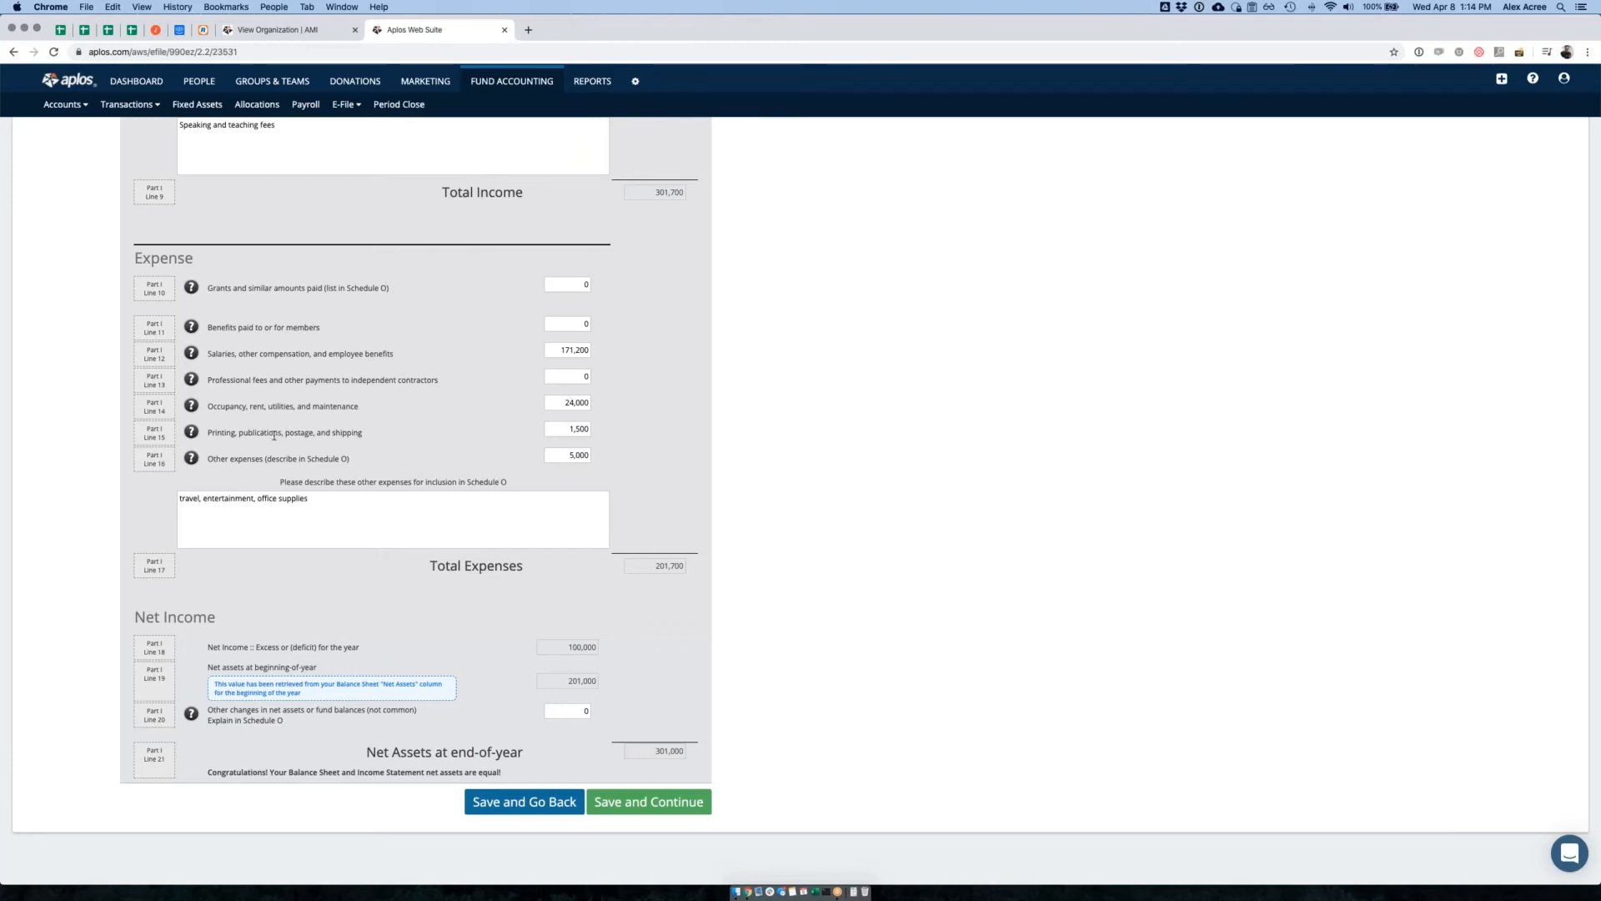
{"action": "left_click_drag", "start_coordinate": [207, 462], "coordinate": [398, 460]}
{"action": "left_click", "coordinate": [401, 461]}
{"action": "left_click_drag", "start_coordinate": [264, 288], "coordinate": [268, 398]}
{"action": "left_click_drag", "start_coordinate": [200, 285], "coordinate": [391, 437]}
{"action": "left_click", "coordinate": [523, 437]}
Review the other expenses line with its Schedule O description, and compare the income, expense and net asset totals
{"action": "left_click_drag", "start_coordinate": [208, 456], "coordinate": [372, 465]}
{"action": "left_click", "coordinate": [372, 466]}
{"action": "left_click", "coordinate": [400, 503]}
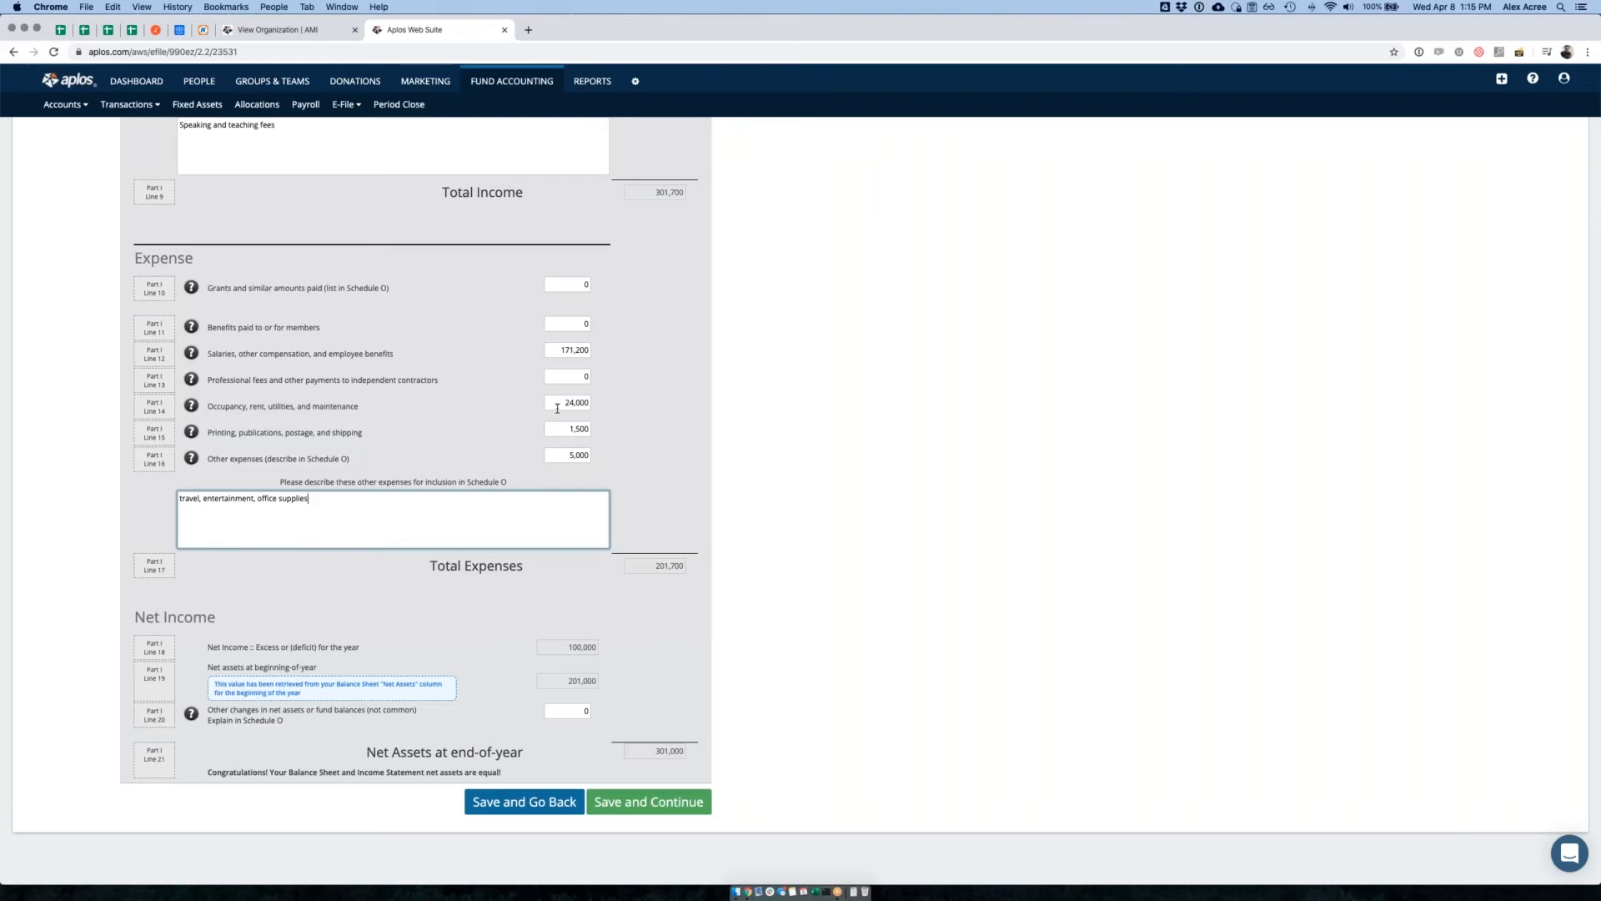
{"action": "double_click", "coordinate": [328, 408]}
{"action": "left_click", "coordinate": [367, 408]}
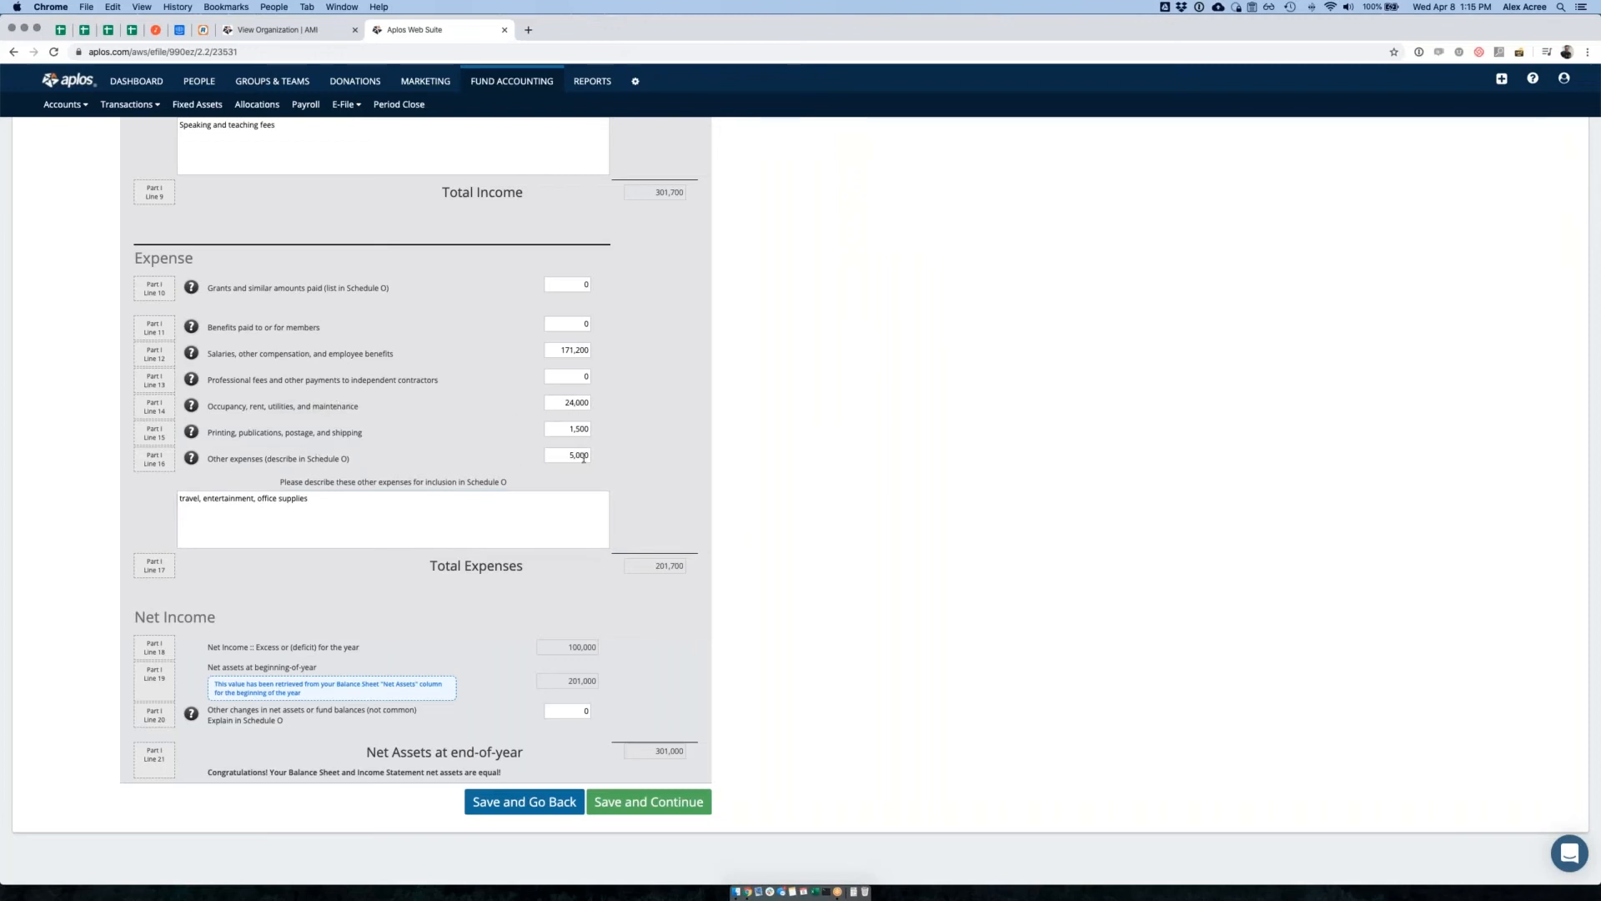
{"action": "left_click", "coordinate": [317, 515]}
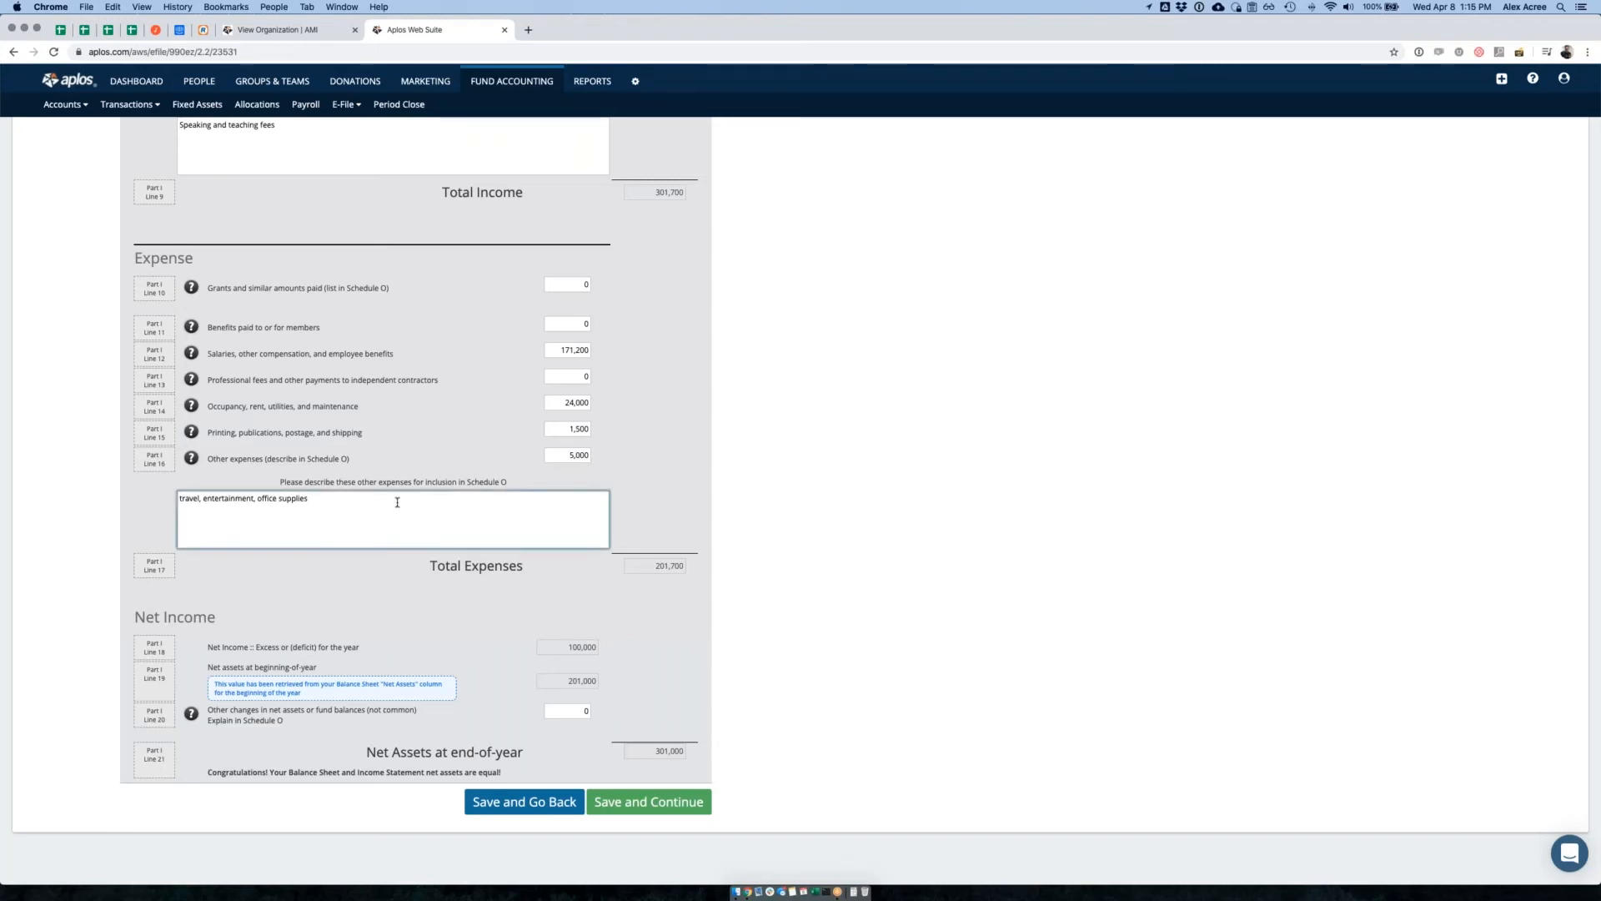
{"action": "scroll", "coordinate": [372, 467], "scroll_direction": "down", "scroll_amount": 1}
{"action": "scroll", "coordinate": [621, 492], "scroll_direction": "up", "scroll_amount": 3}
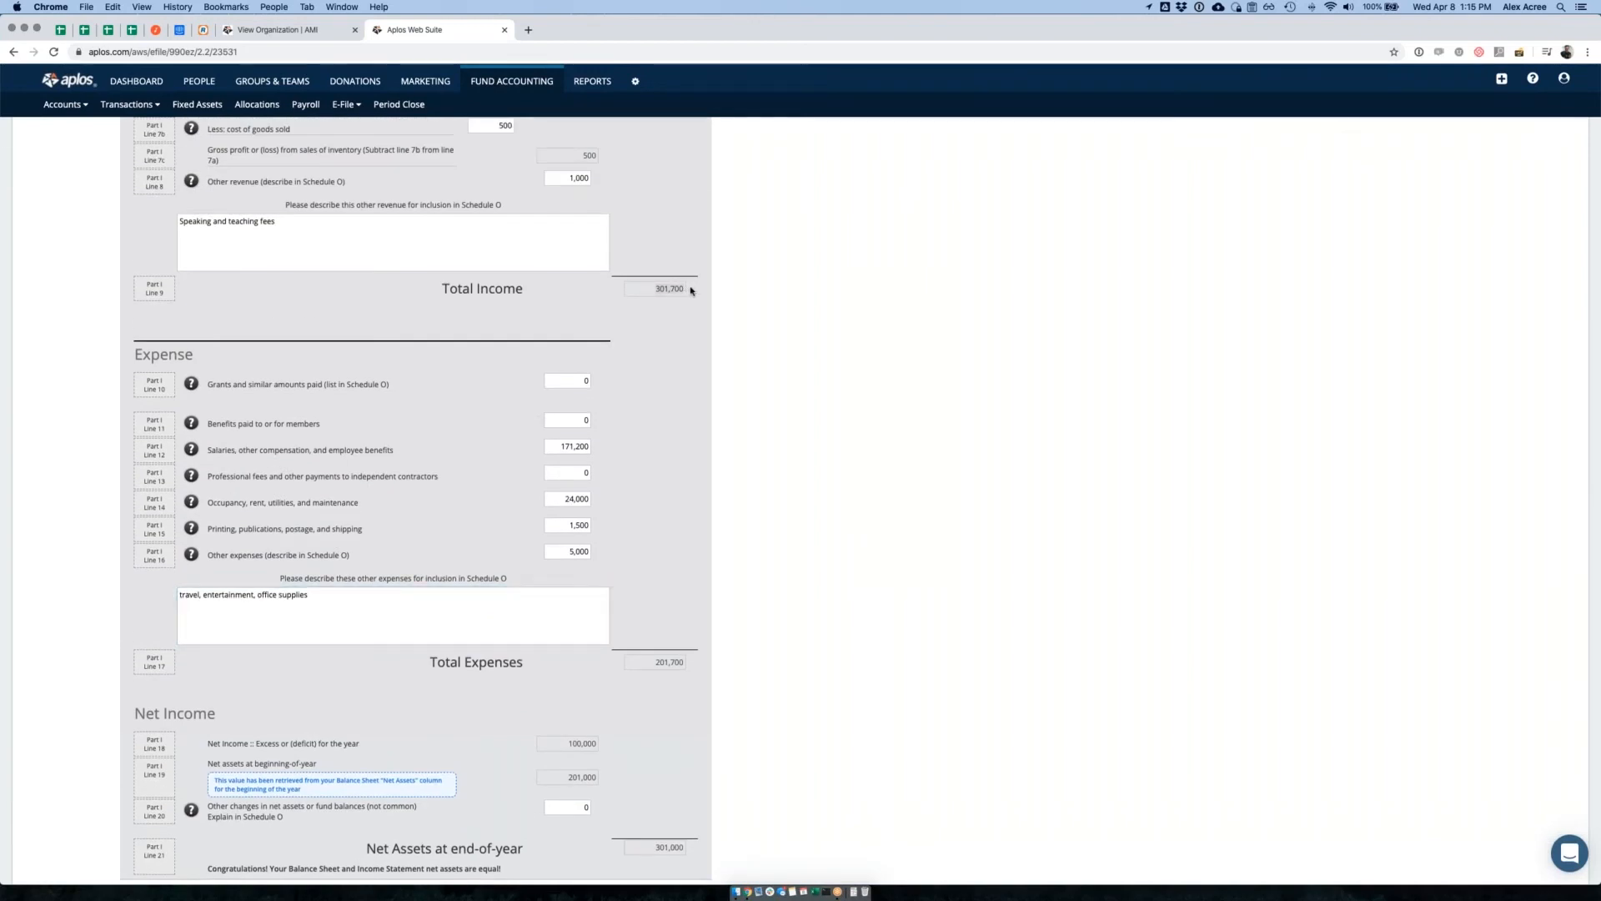
{"action": "scroll", "coordinate": [658, 347], "scroll_direction": "down", "scroll_amount": 3}
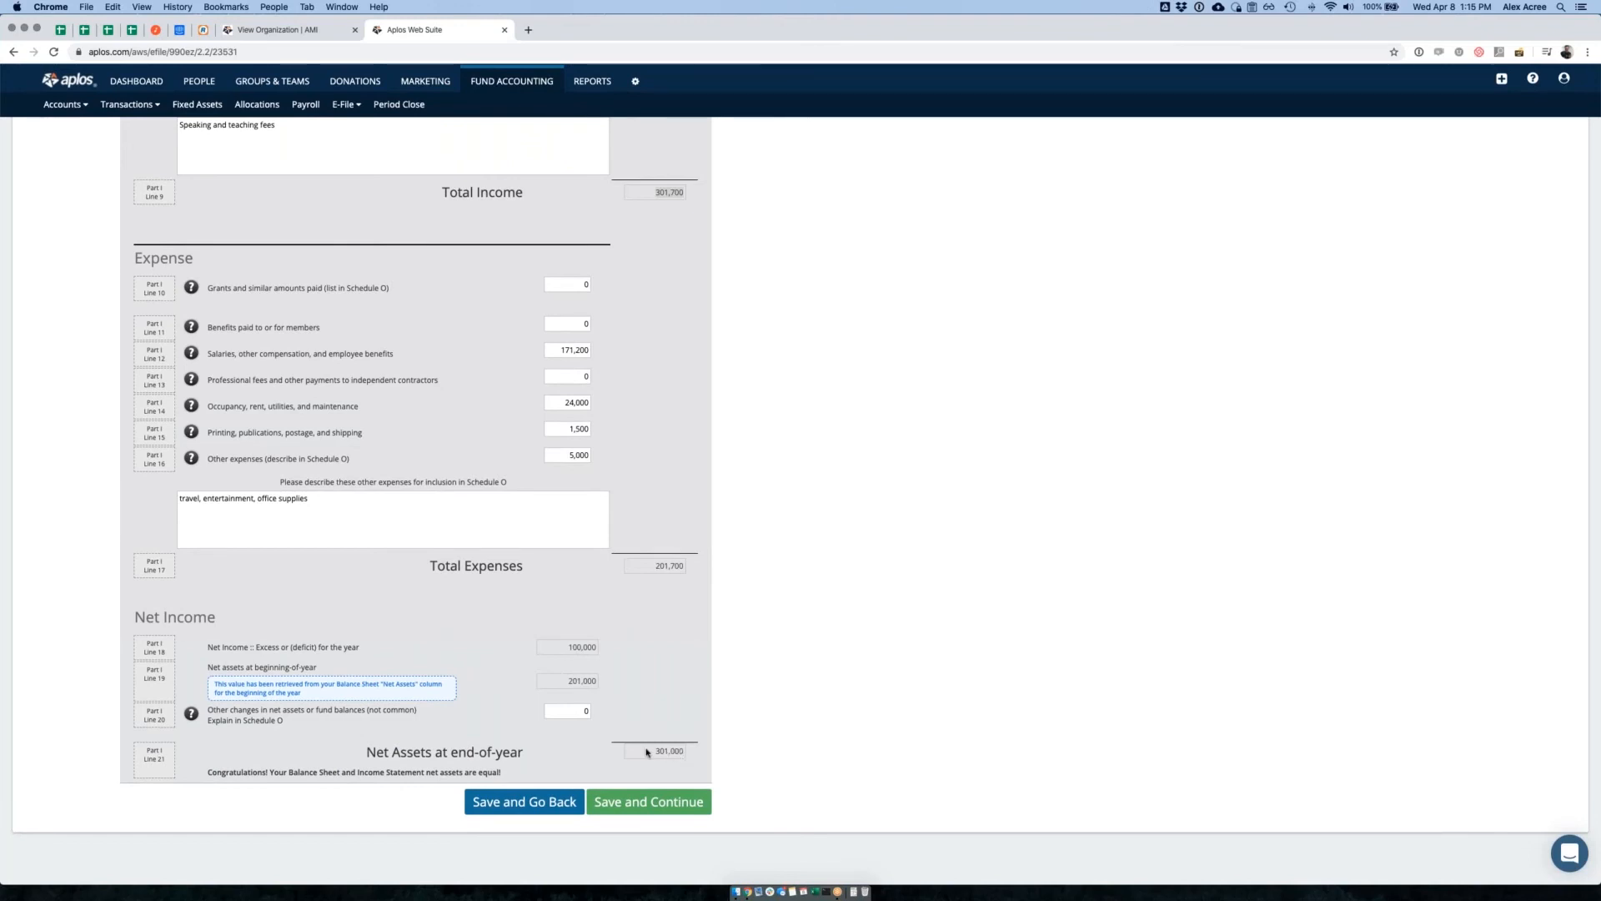
Set other expenses on line 16 of the income statement to 10,000
{"action": "left_click", "coordinate": [571, 455]}
{"action": "type", "text": "10,"}
{"action": "type", "text": "000"}
{"action": "left_click", "coordinate": [653, 458]}
Check the net income and end-of-year net assets, and set other changes in net assets or fund balances to 5,000
{"action": "scroll", "coordinate": [653, 458], "scroll_direction": "down", "scroll_amount": 1}
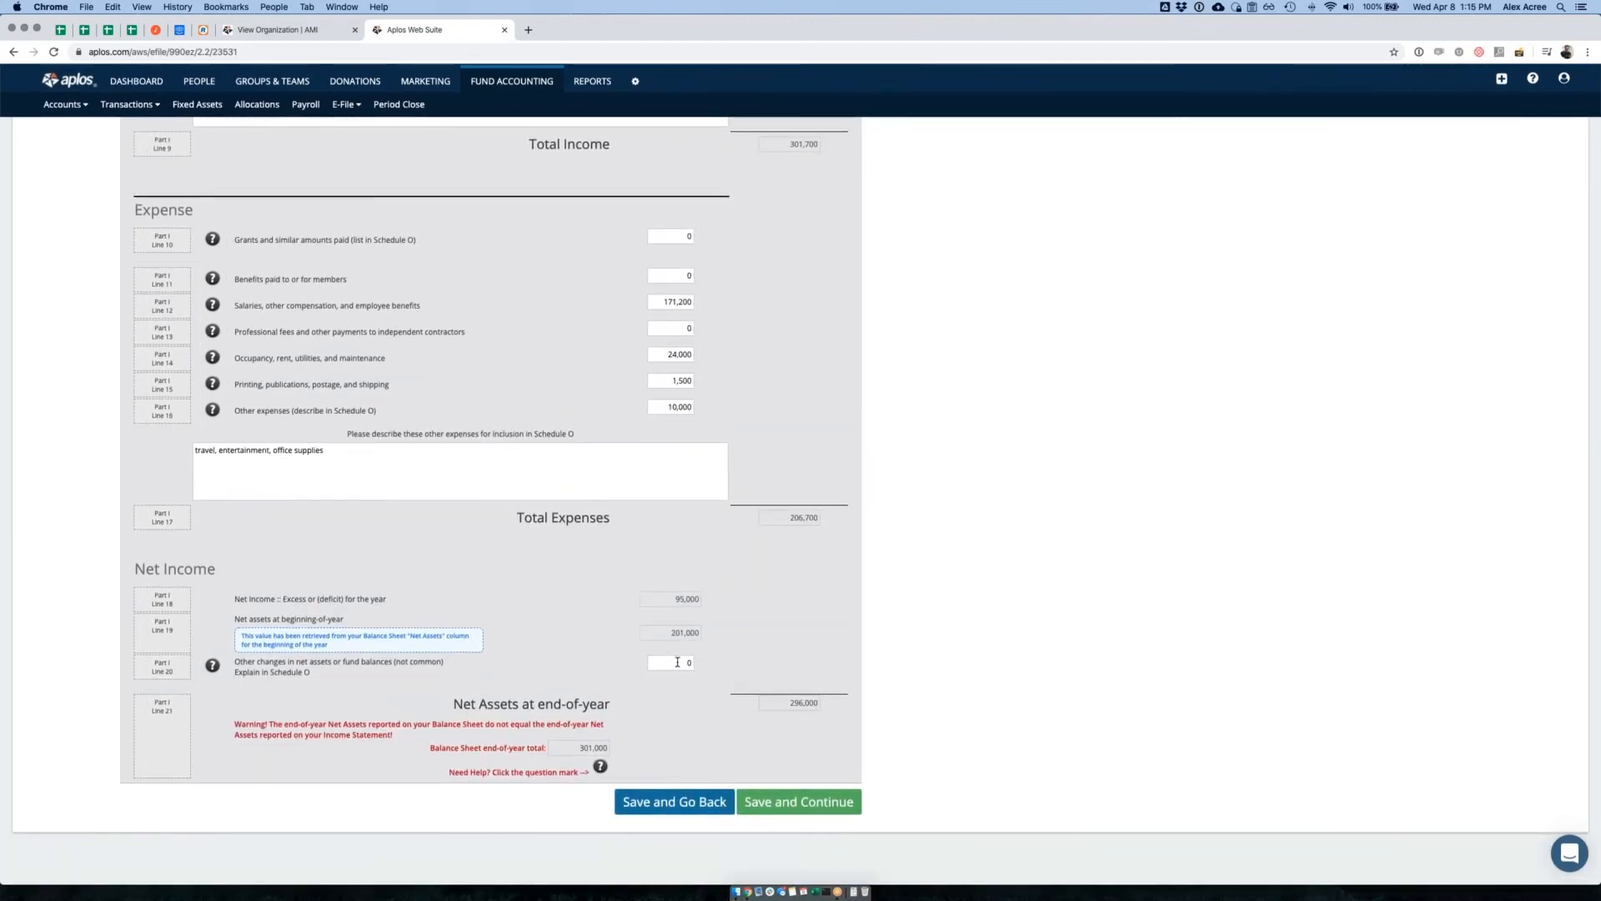
{"action": "left_click_drag", "start_coordinate": [669, 632], "coordinate": [712, 634]}
{"action": "scroll", "coordinate": [682, 617], "scroll_direction": "up", "scroll_amount": 3}
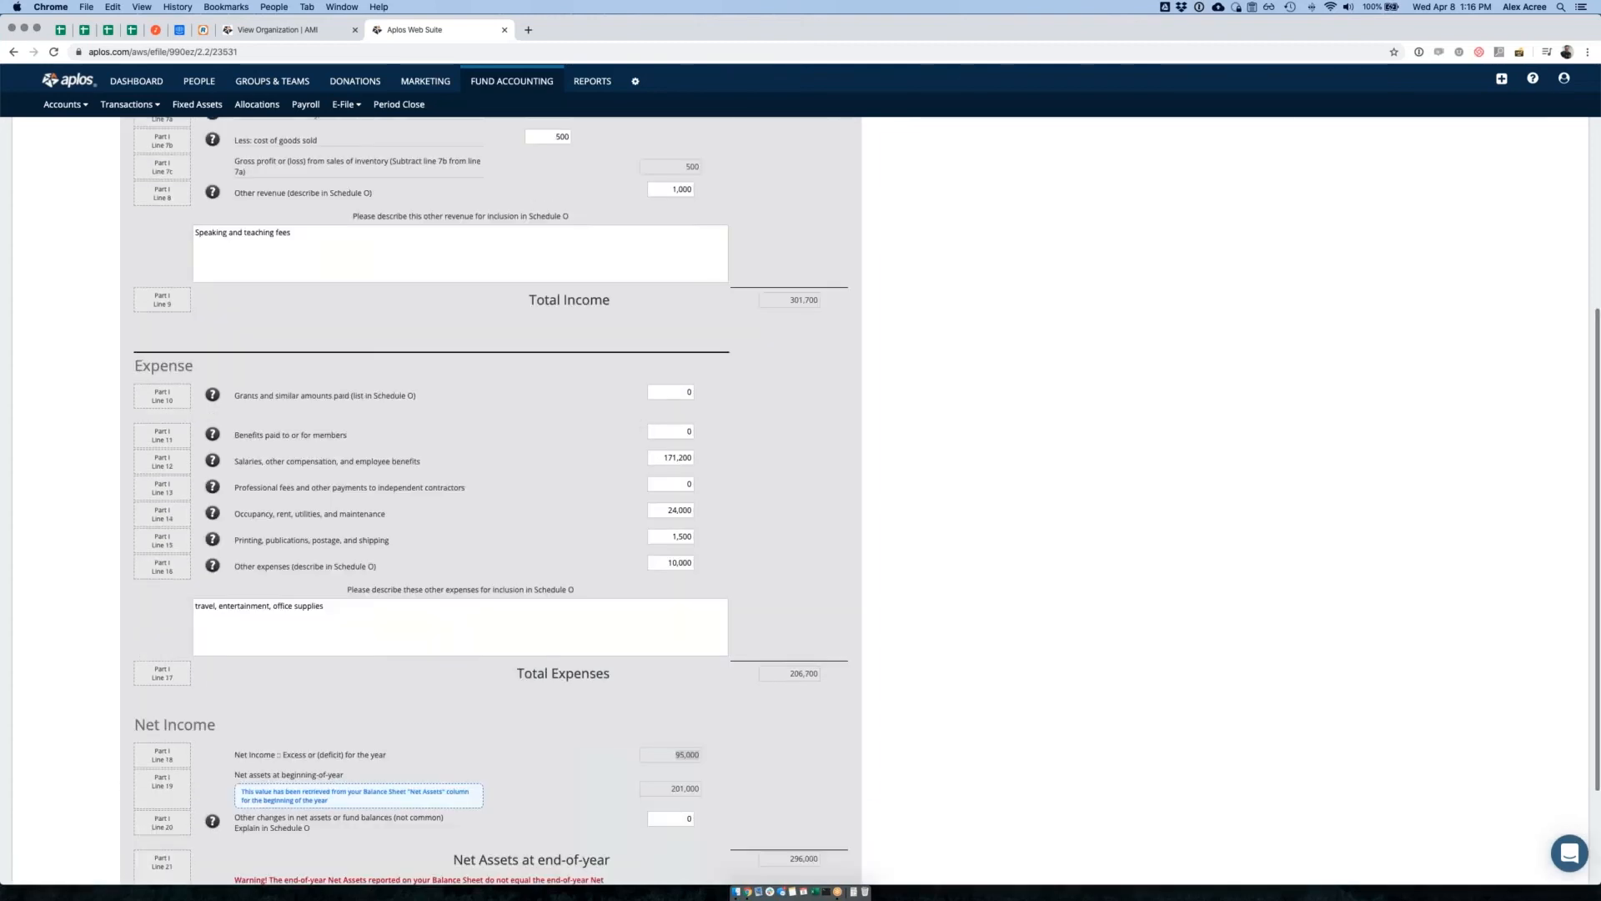
{"action": "scroll", "coordinate": [676, 597], "scroll_direction": "up", "scroll_amount": 4}
{"action": "scroll", "coordinate": [675, 597], "scroll_direction": "down", "scroll_amount": 5}
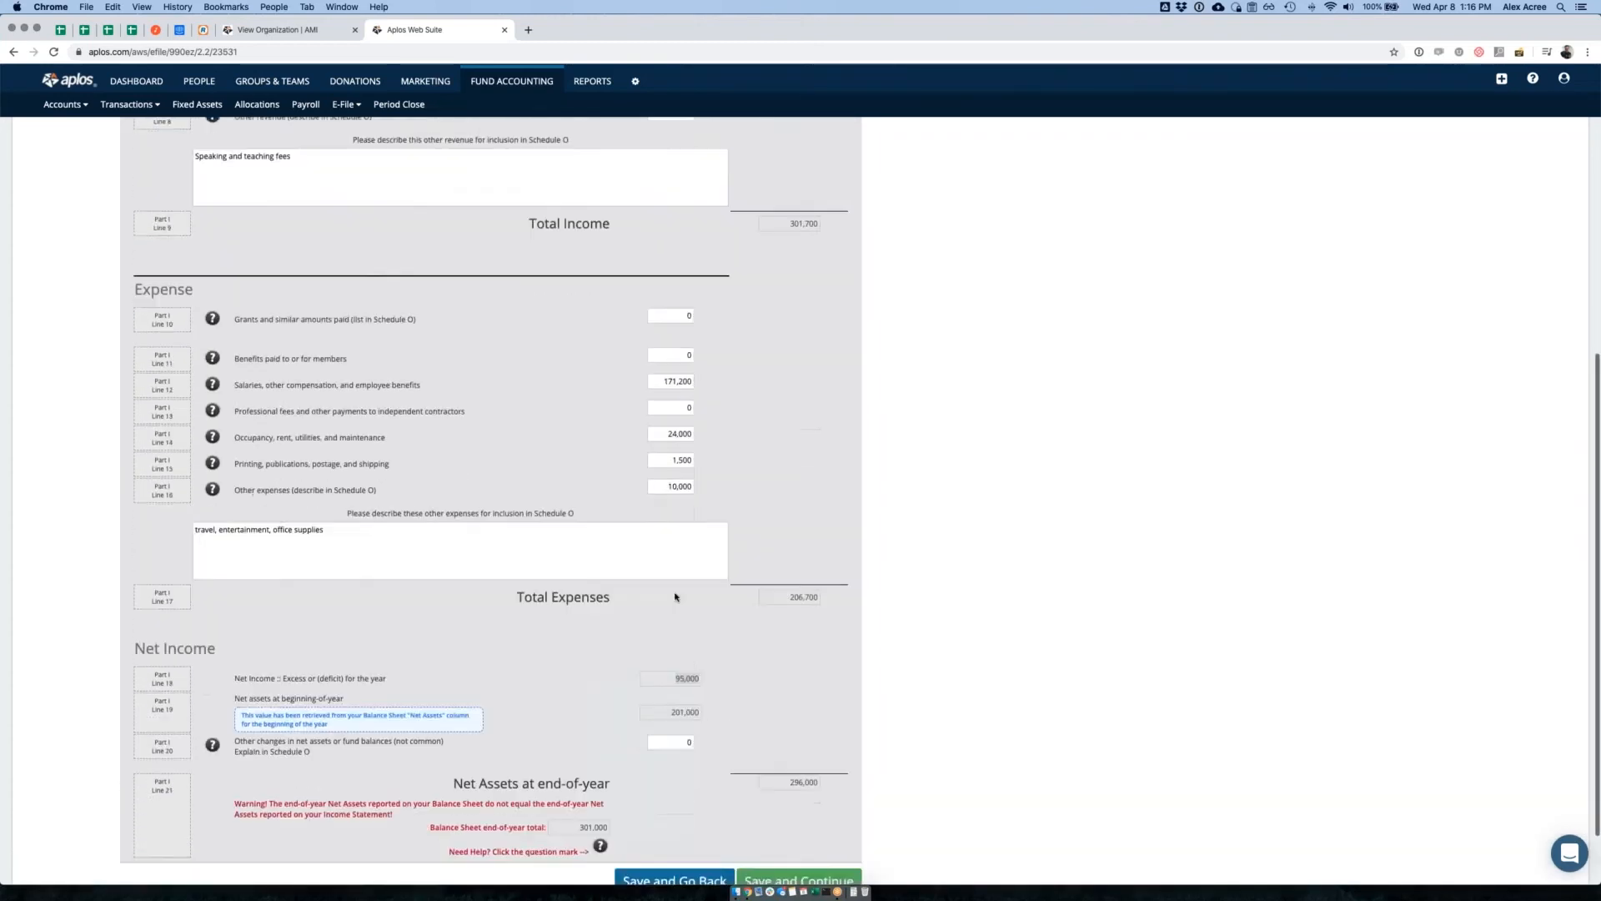
{"action": "scroll", "coordinate": [679, 613], "scroll_direction": "down", "scroll_amount": 2}
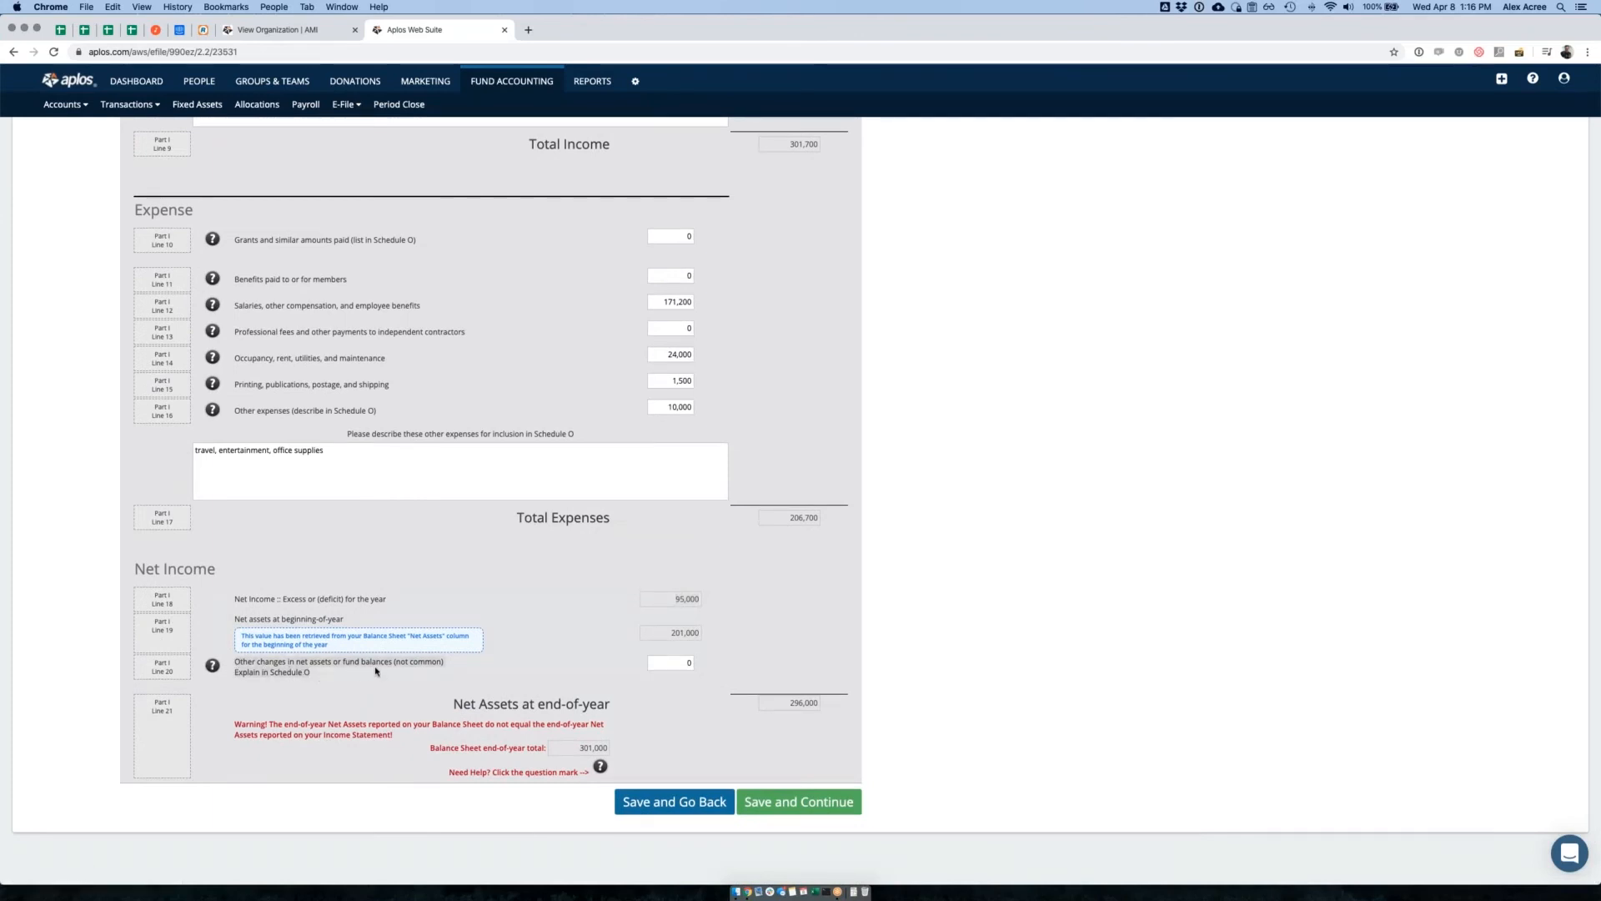
{"action": "left_click", "coordinate": [672, 663]}
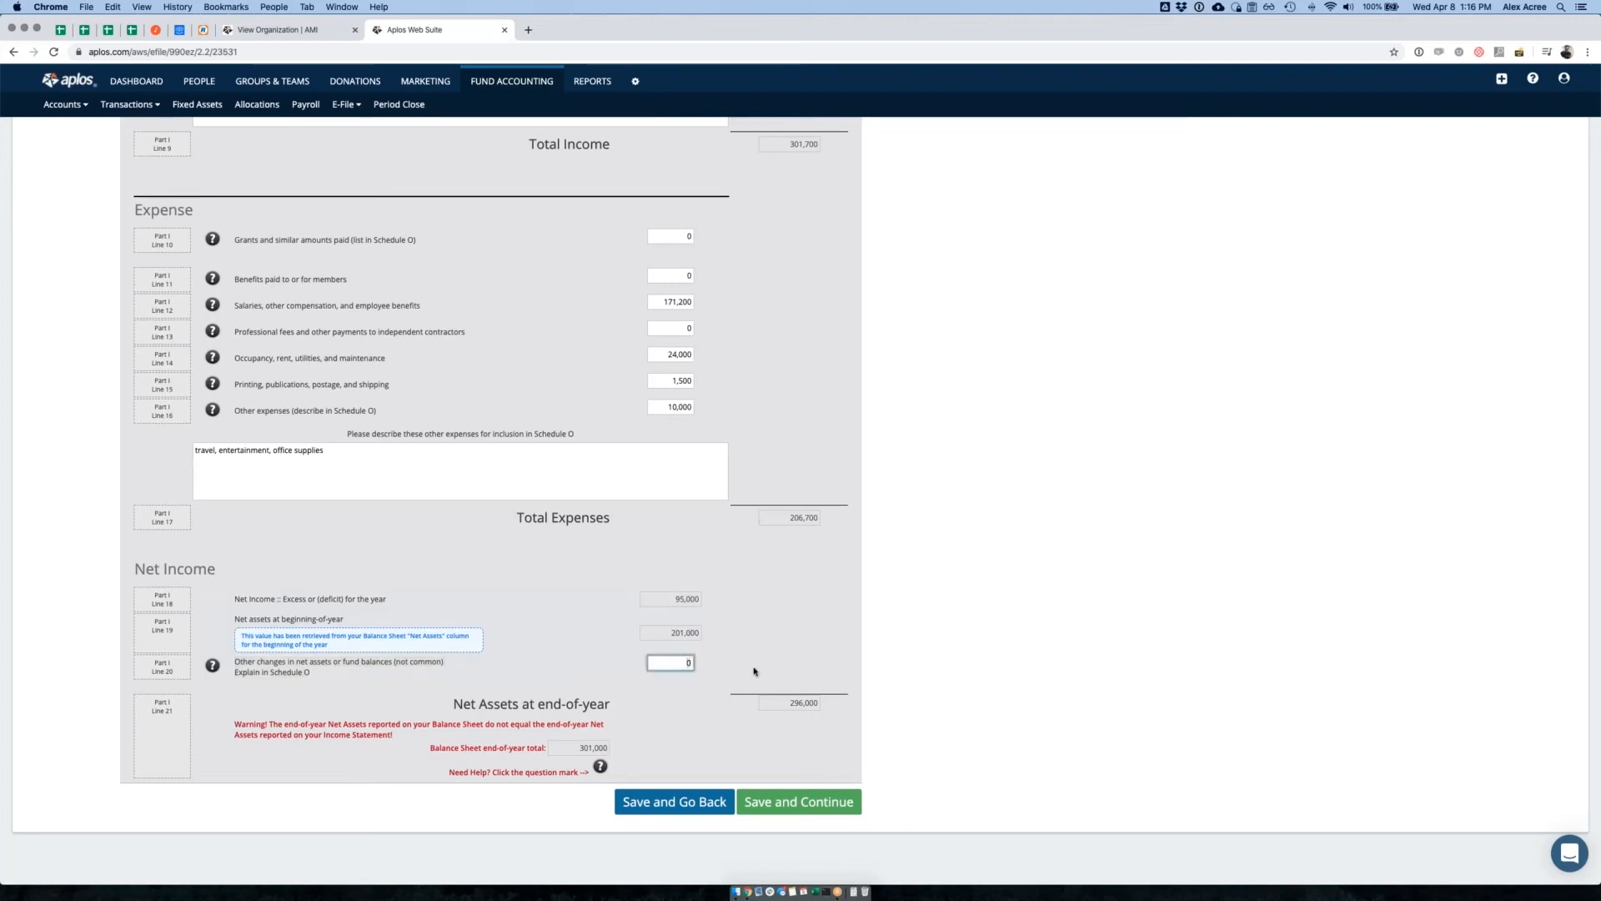
{"action": "type", "text": "5,000"}
{"action": "left_click", "coordinate": [777, 652]}
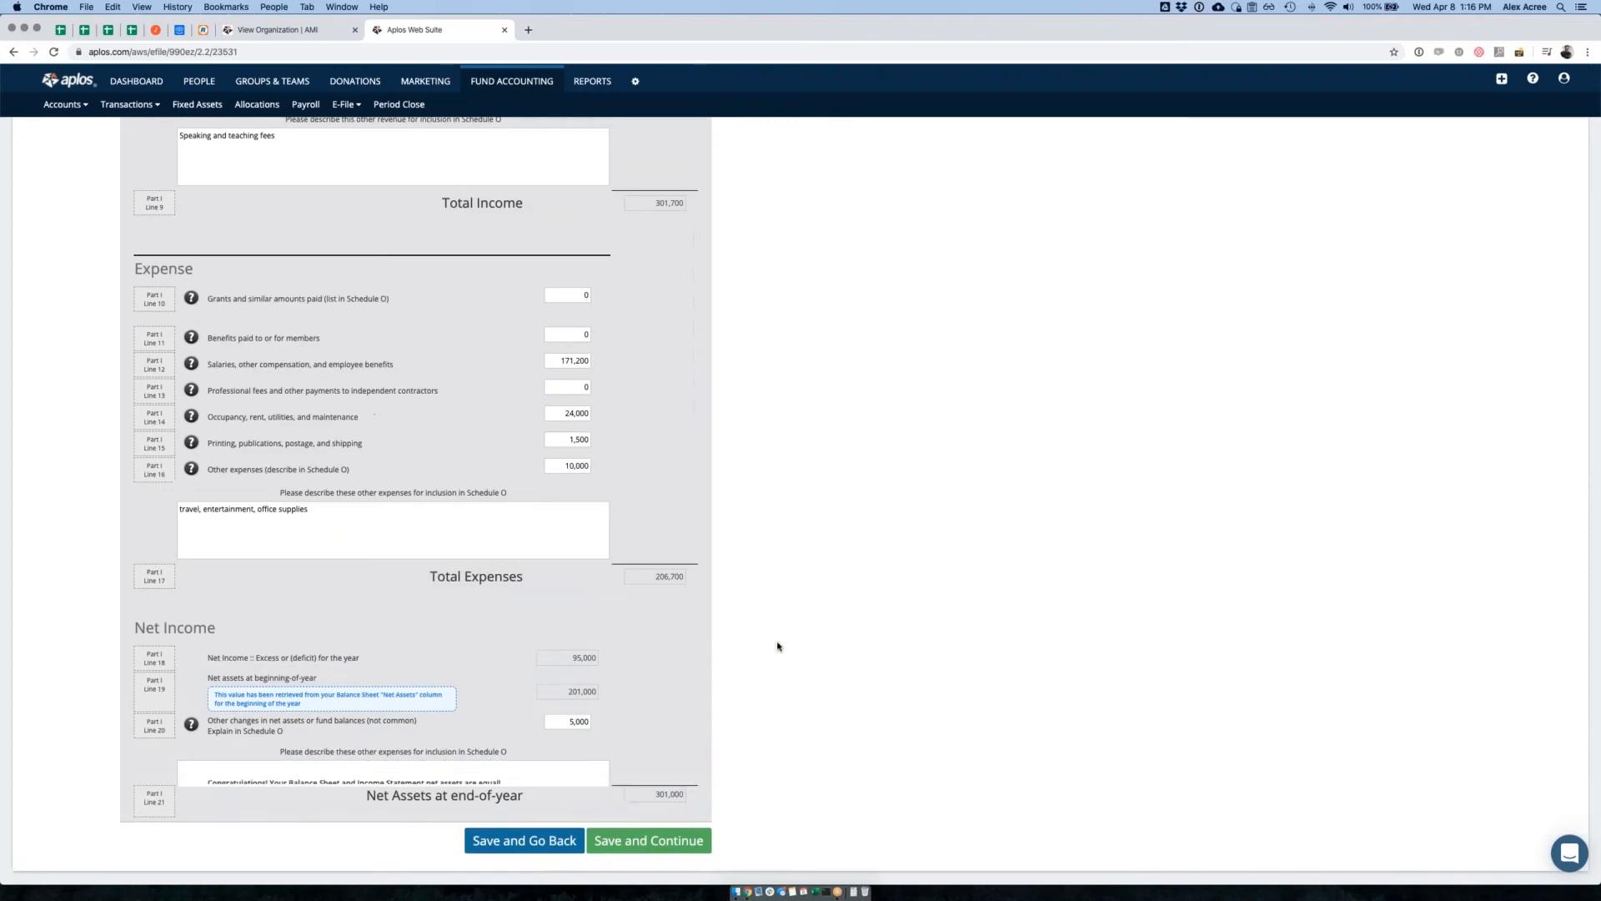
Enter "receipt of accounts receivable" as the Schedule O explanation for the other changes in net assets
{"action": "left_click", "coordinate": [480, 682]}
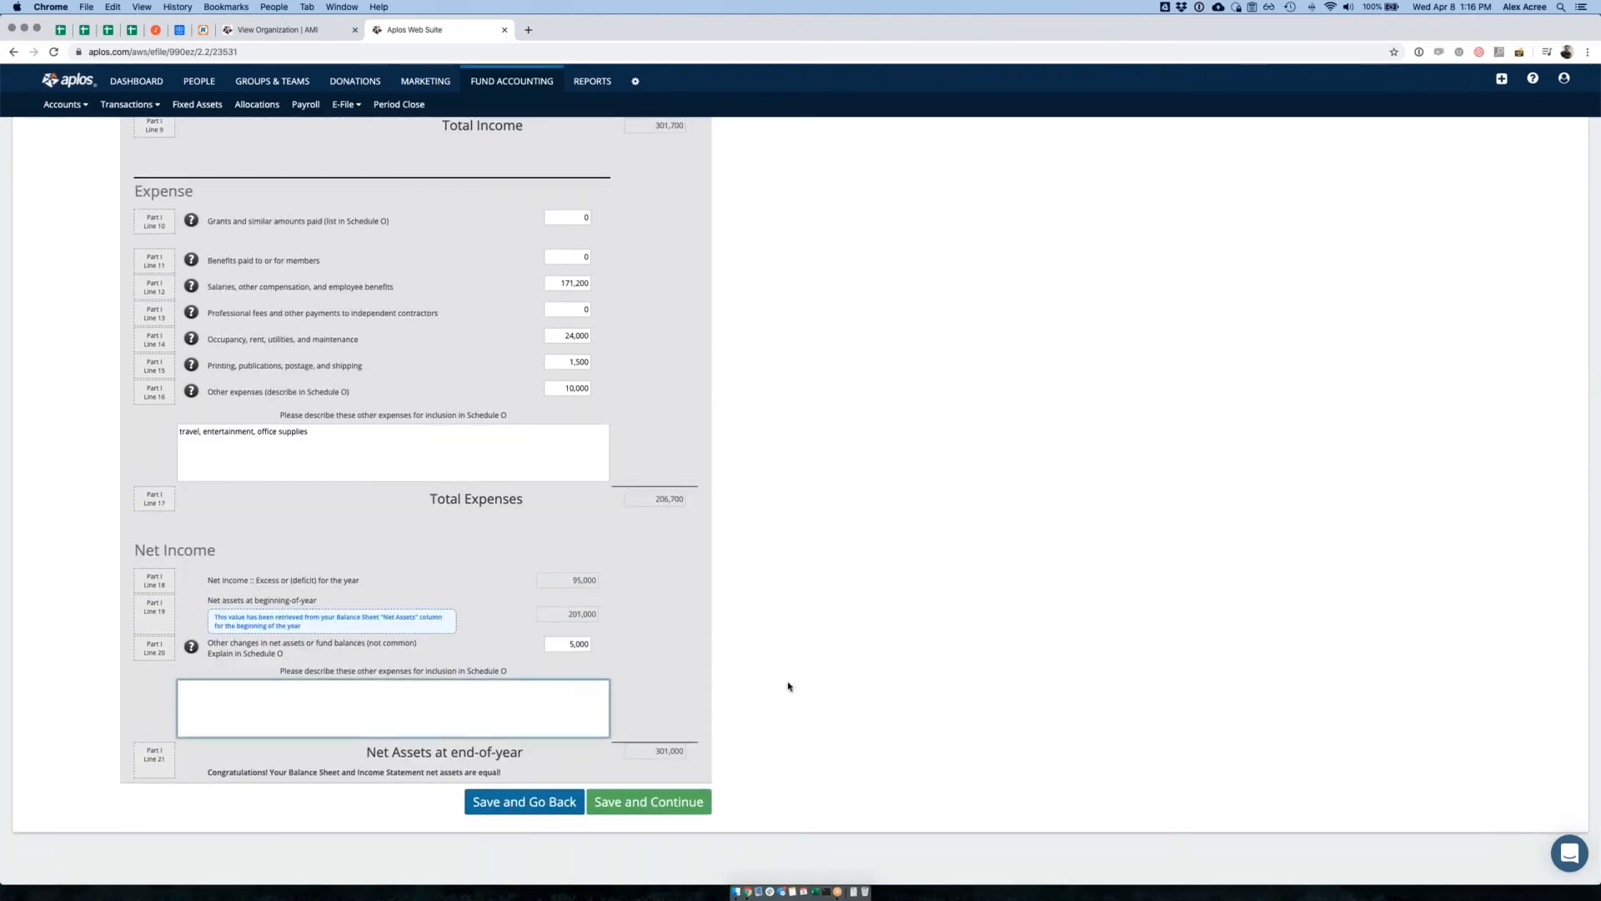
{"action": "type", "text": "receipt of accounts rw"}
{"action": "key", "text": "BackSpace"}
{"action": "type", "text": "eceivable"}
{"action": "left_click", "coordinate": [575, 583]}
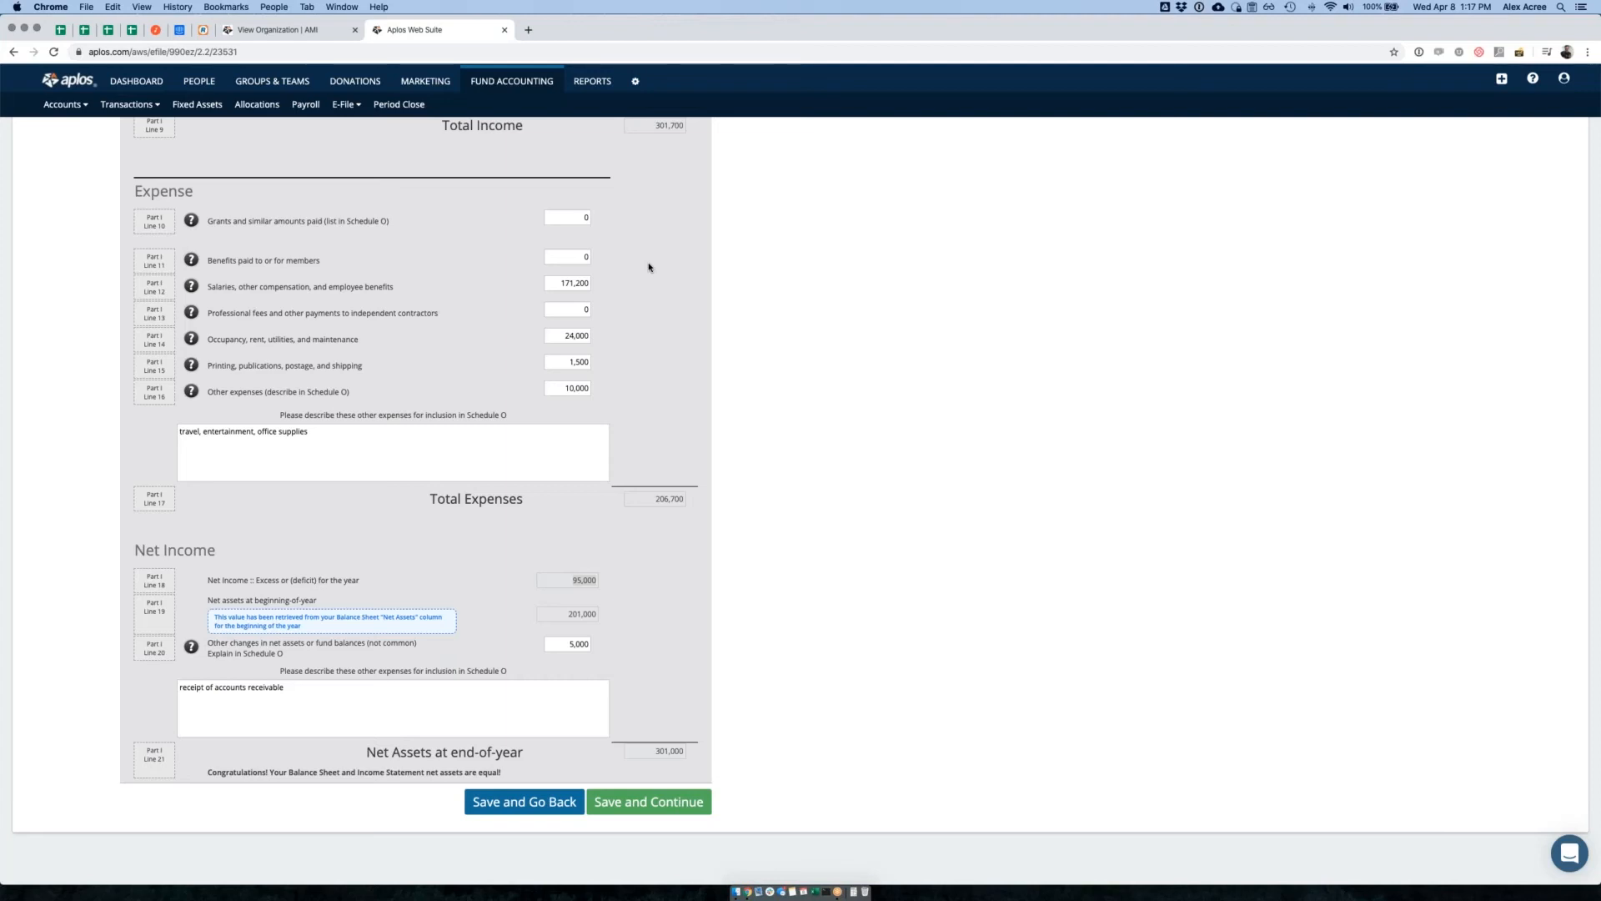
{"action": "left_click", "coordinate": [329, 698]}
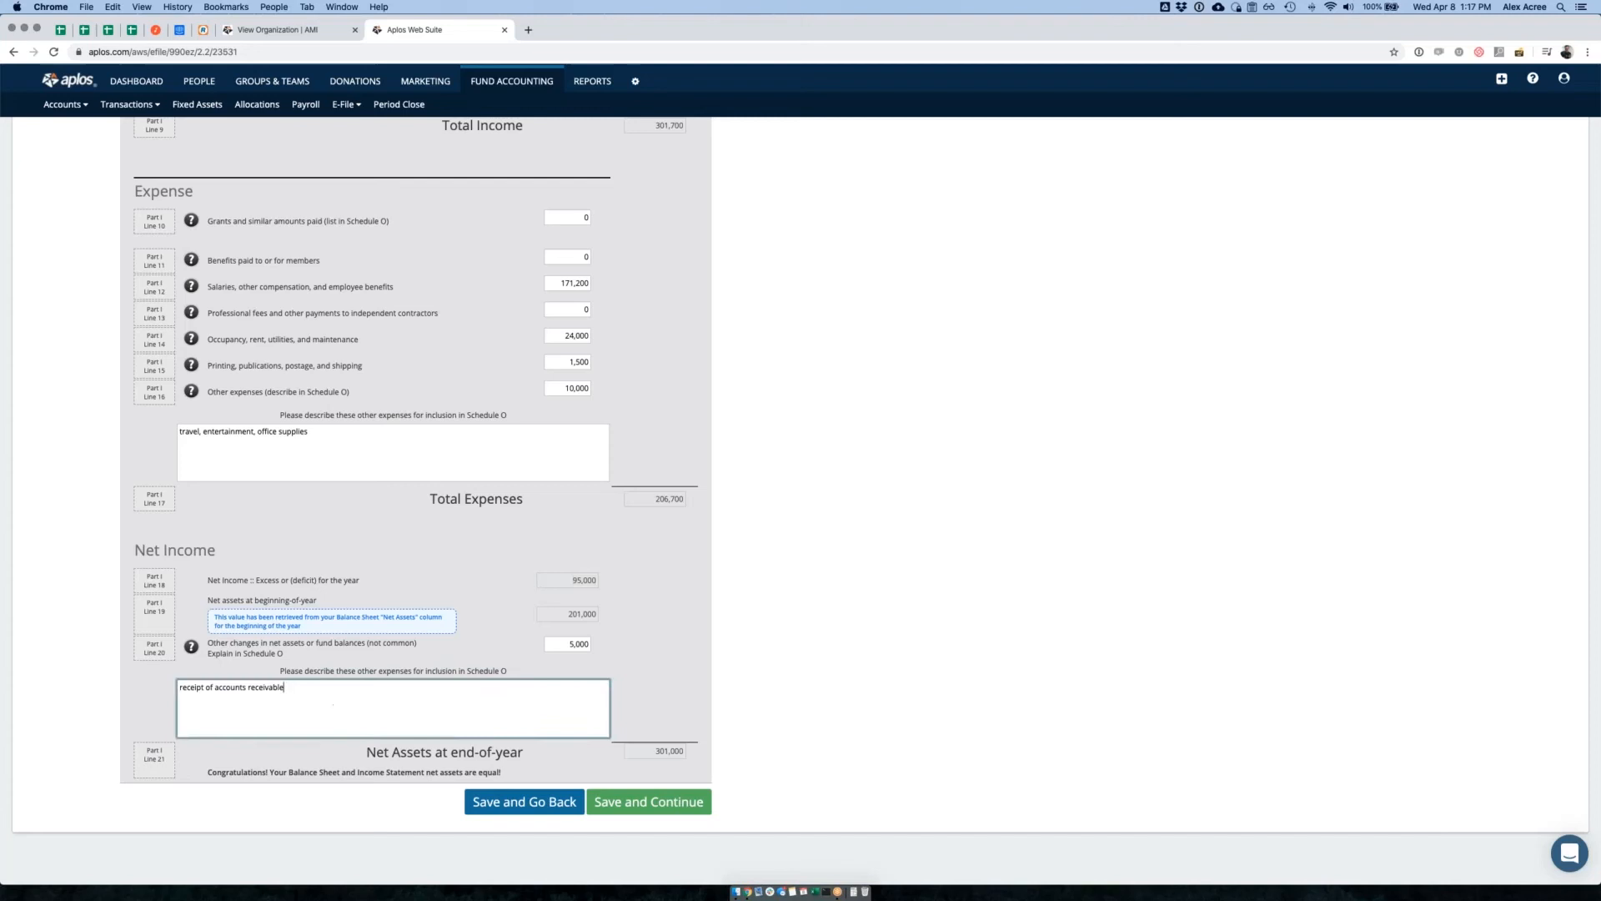
Review the Schedule O explanation entered for the other changes in net assets or fund balances
{"action": "left_click_drag", "start_coordinate": [329, 698], "coordinate": [183, 686]}
{"action": "left_click", "coordinate": [245, 688]}
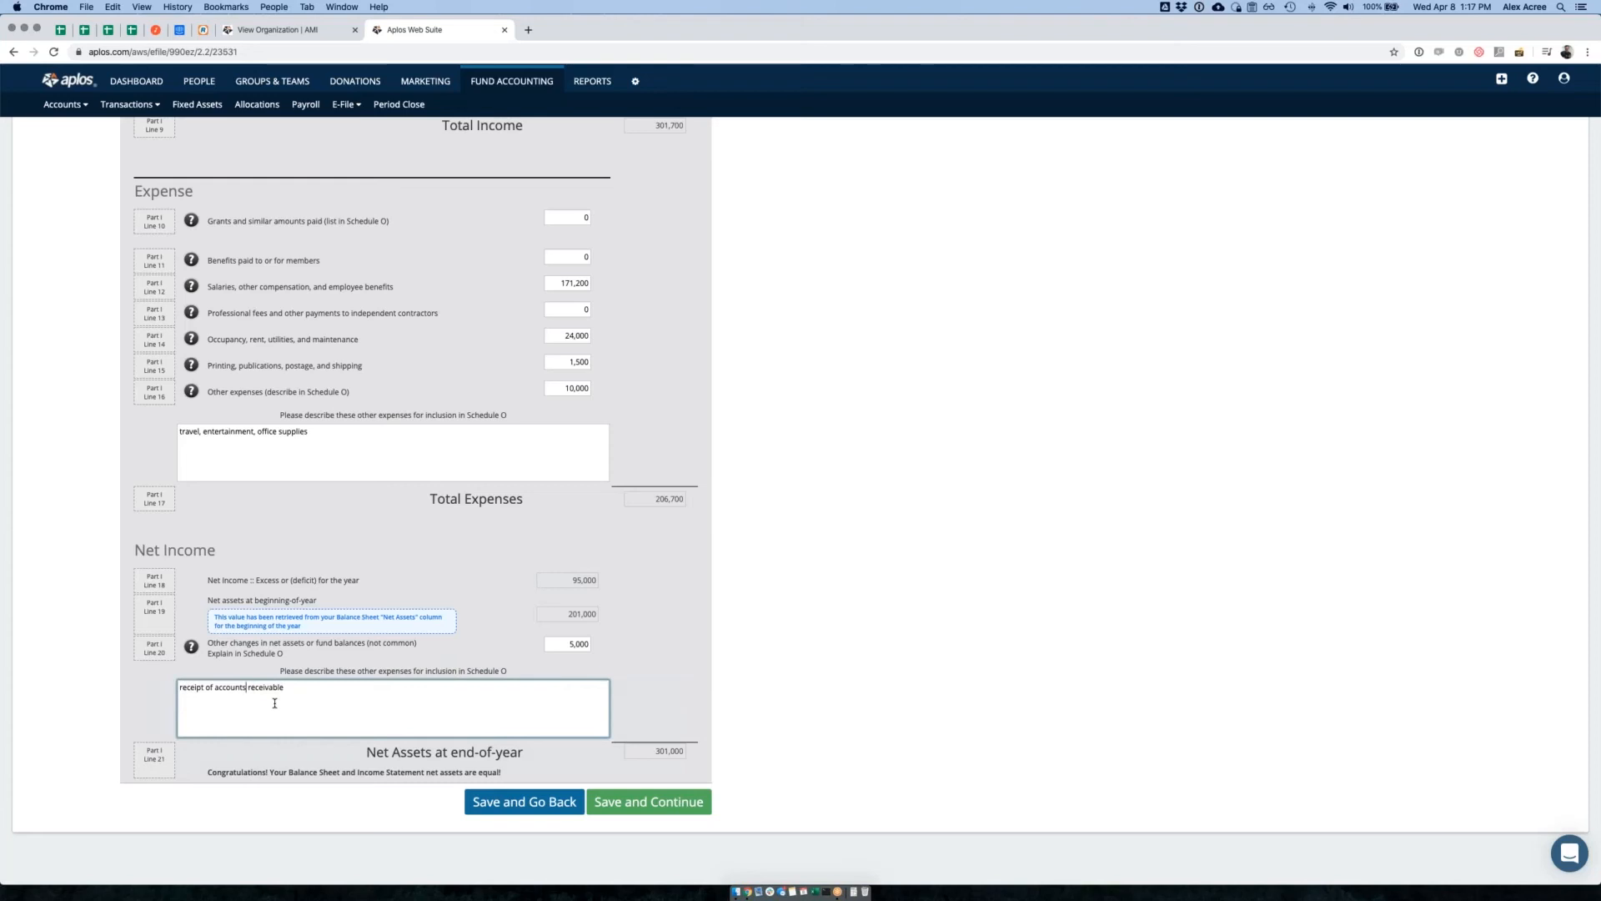
{"action": "mouse_move", "coordinate": [201, 684]}
{"action": "left_mouse_down"}
{"action": "mouse_move", "coordinate": [364, 697]}
{"action": "mouse_move", "coordinate": [185, 673]}
{"action": "left_mouse_up"}
{"action": "left_click", "coordinate": [210, 643]}
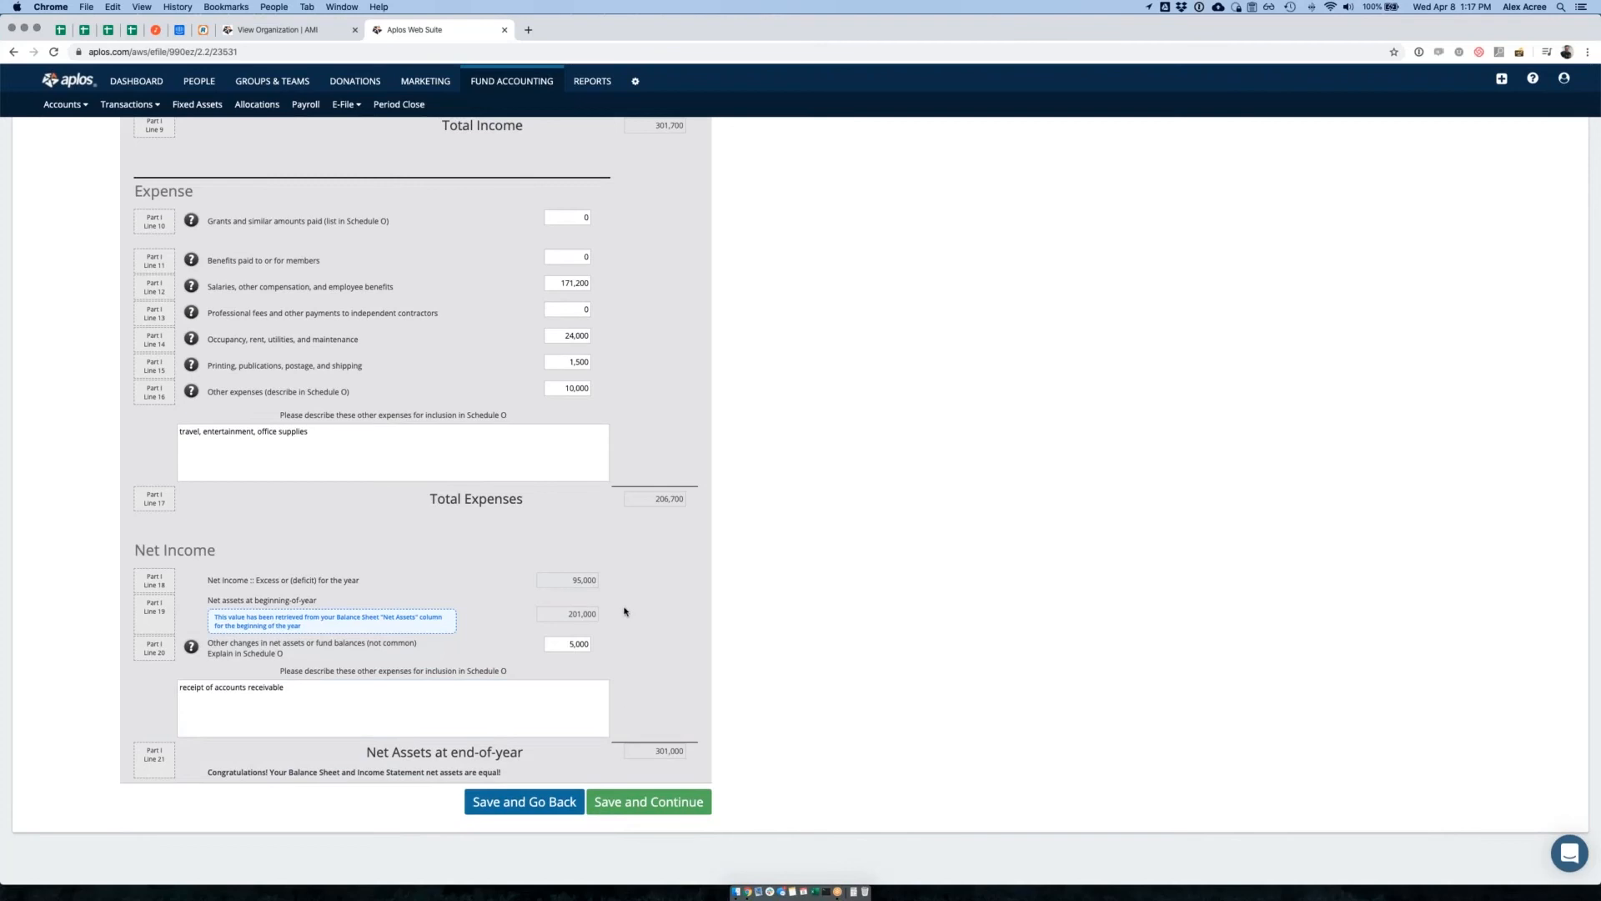
Set other changes in net assets or fund balances to 0 to check the balance comparison, and restore it to 5,000
{"action": "left_click_drag", "start_coordinate": [561, 645], "coordinate": [648, 651]}
{"action": "type", "text": "0"}
{"action": "left_click", "coordinate": [666, 650]}
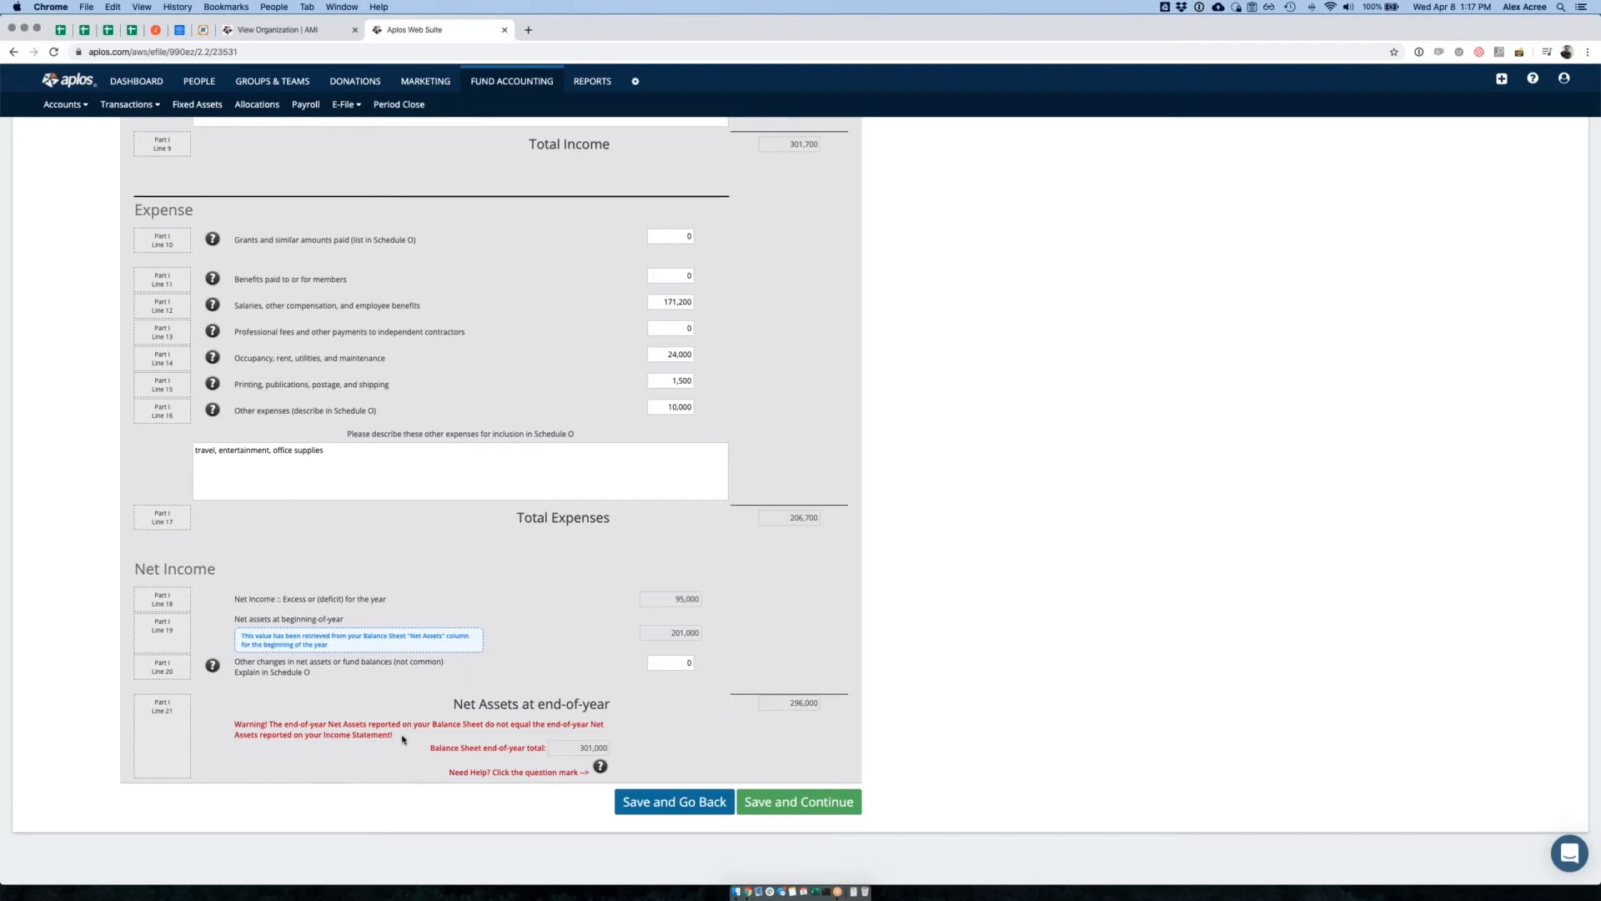
{"action": "left_click", "coordinate": [665, 665]}
{"action": "type", "text": "5,00"}
{"action": "left_click", "coordinate": [804, 641]}
Save the income statement and continue to the Program Services page
{"action": "scroll", "coordinate": [632, 776], "scroll_direction": "down", "scroll_amount": 1}
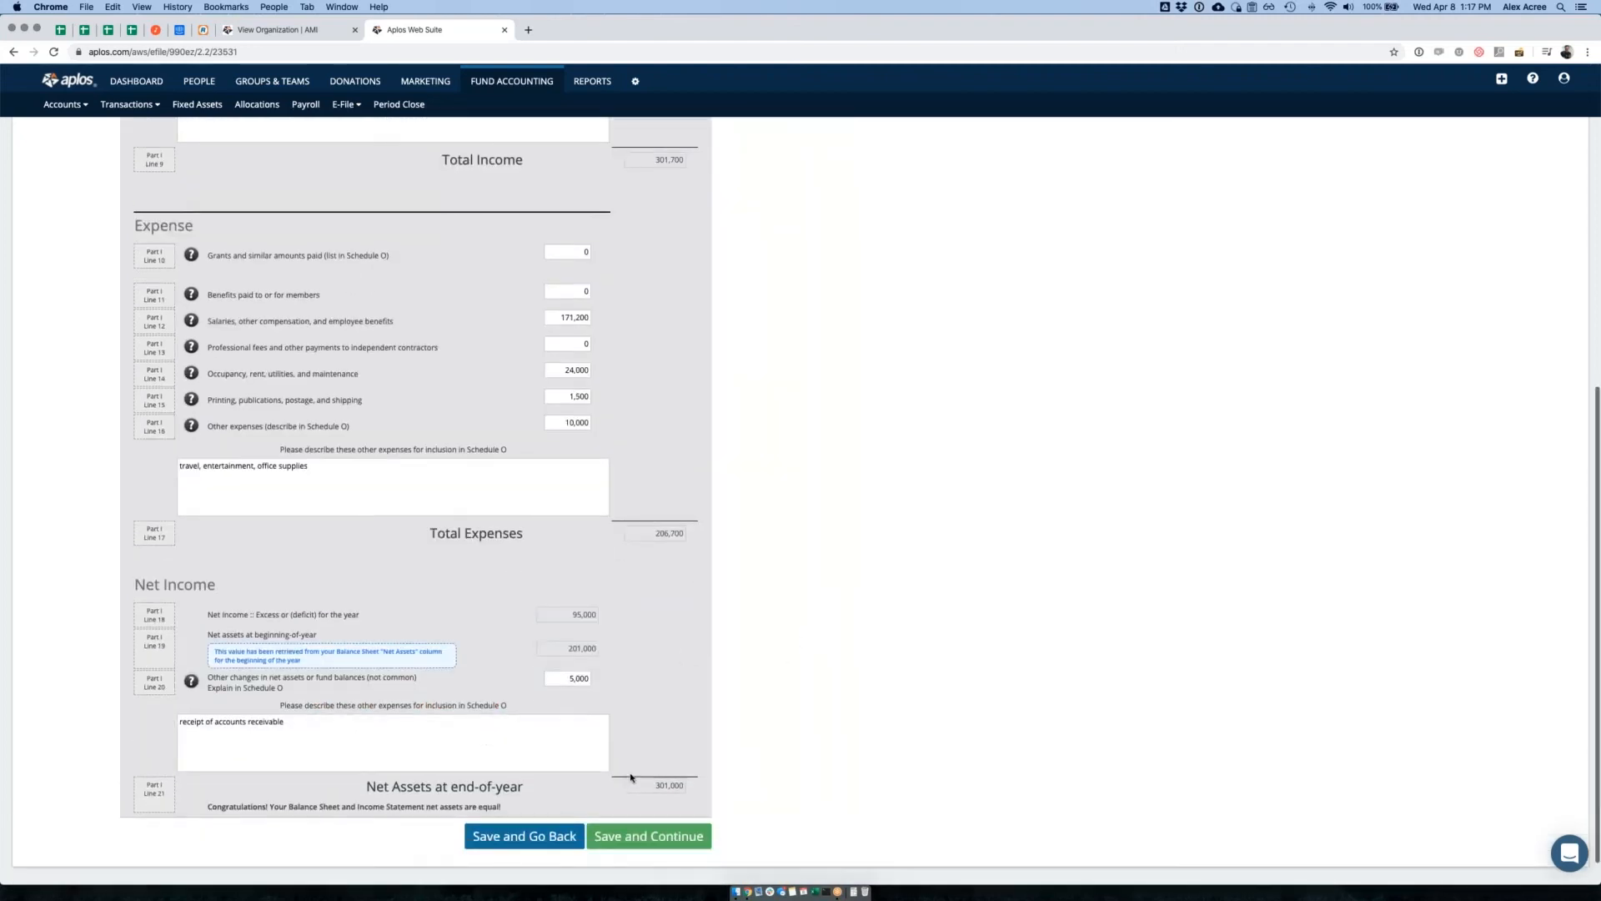
{"action": "scroll", "coordinate": [631, 777], "scroll_direction": "down", "scroll_amount": 1}
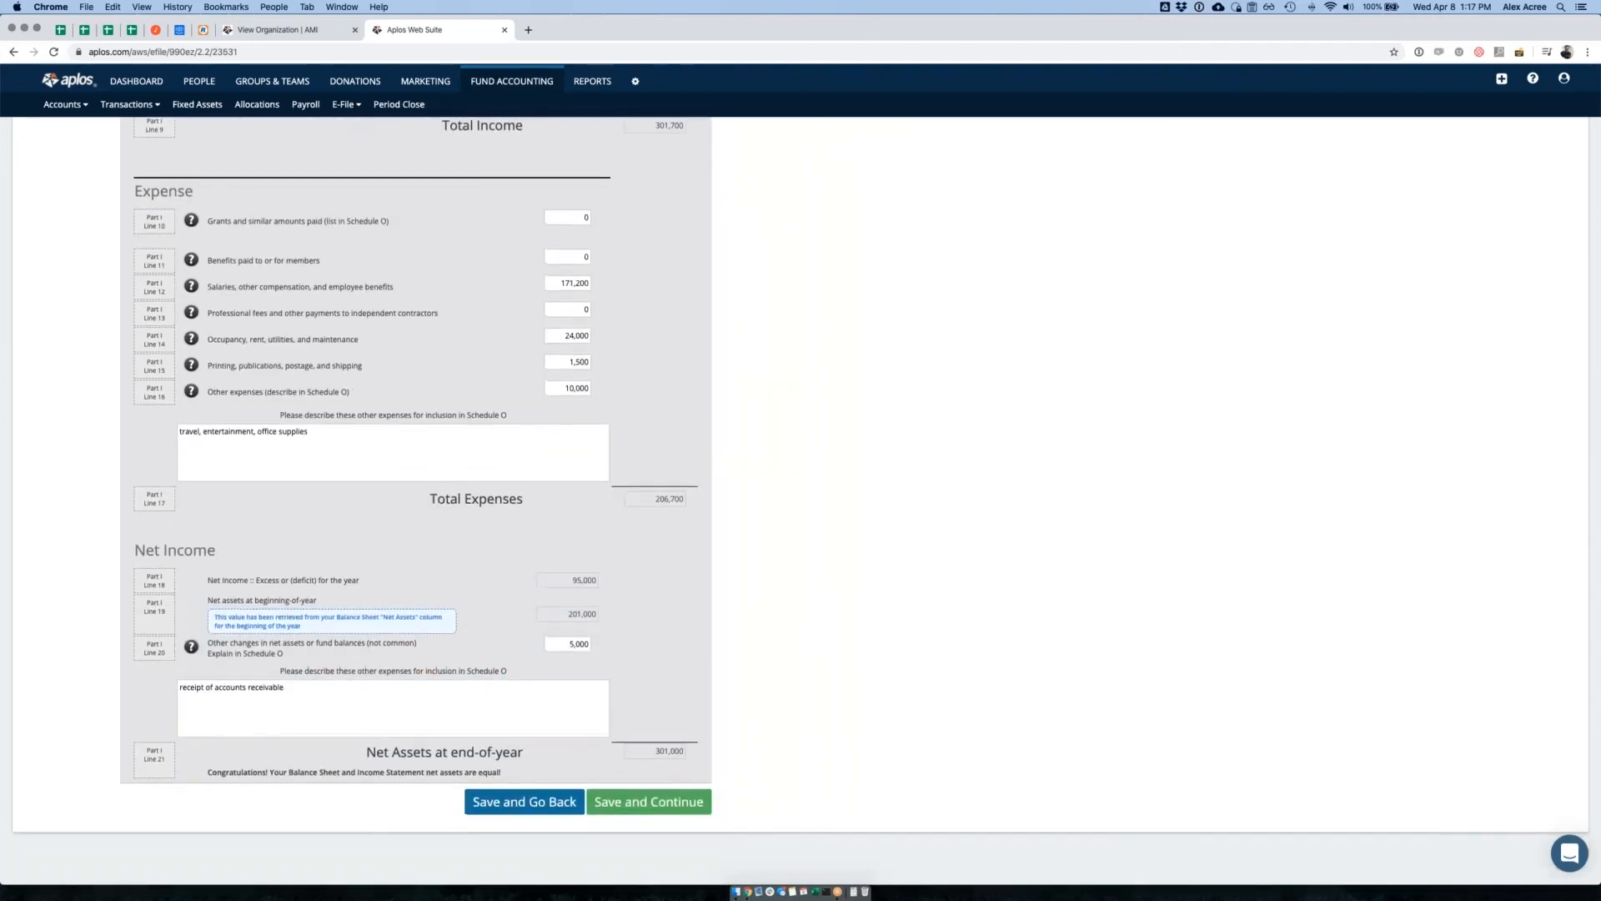
{"action": "left_click", "coordinate": [638, 803]}
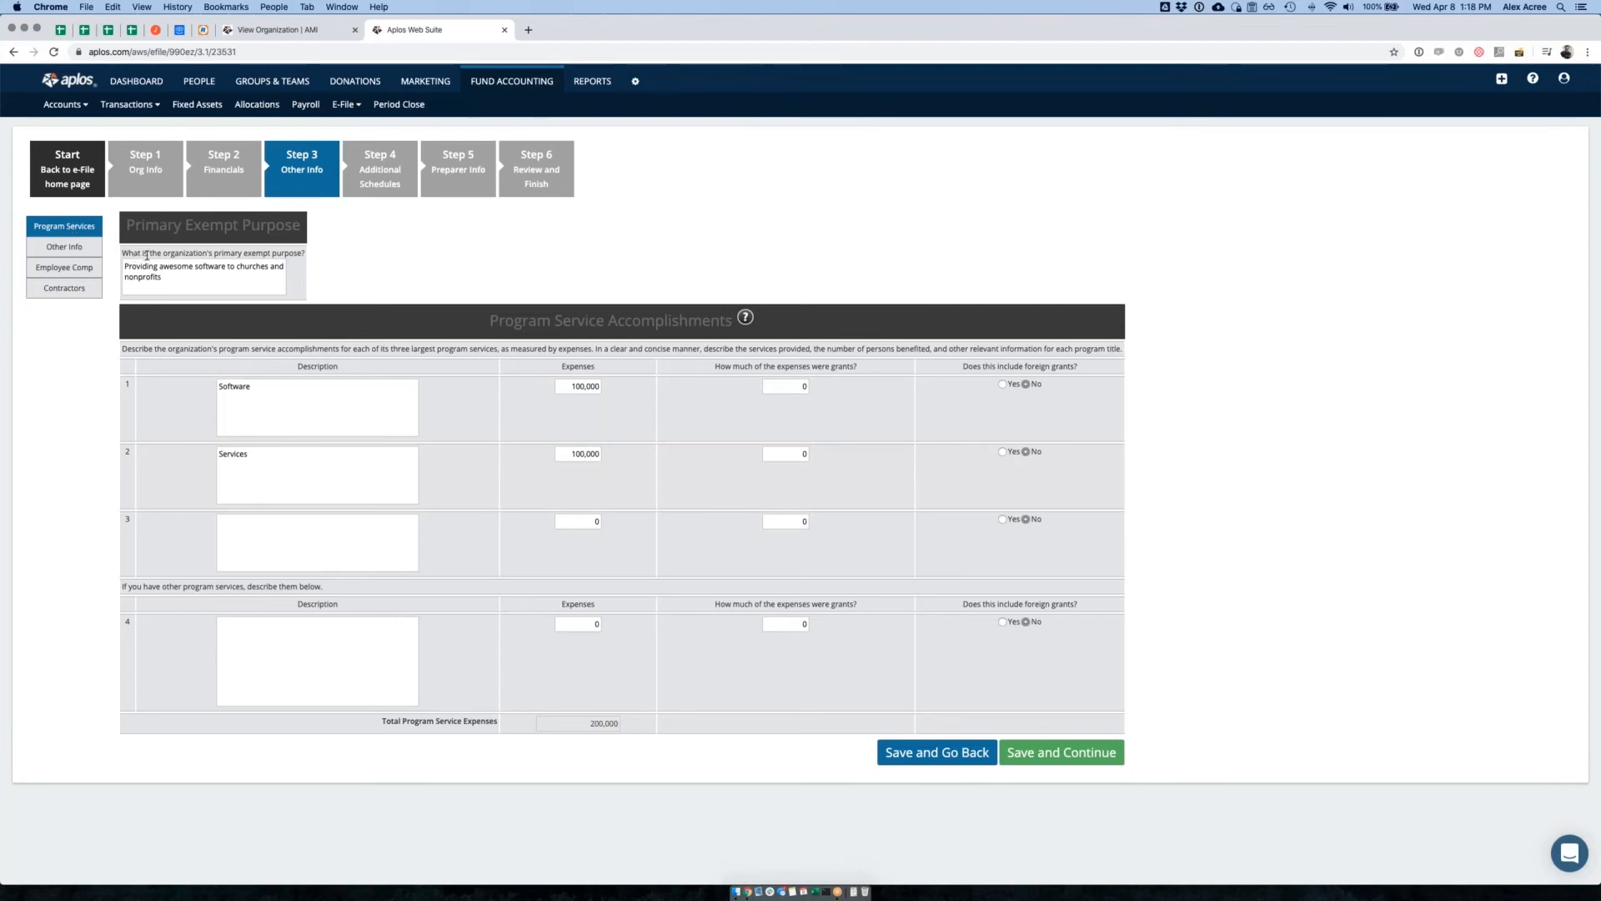
Review the organization's primary exempt purpose and compare it with the first program service description
{"action": "left_click_drag", "start_coordinate": [307, 256], "coordinate": [273, 251]}
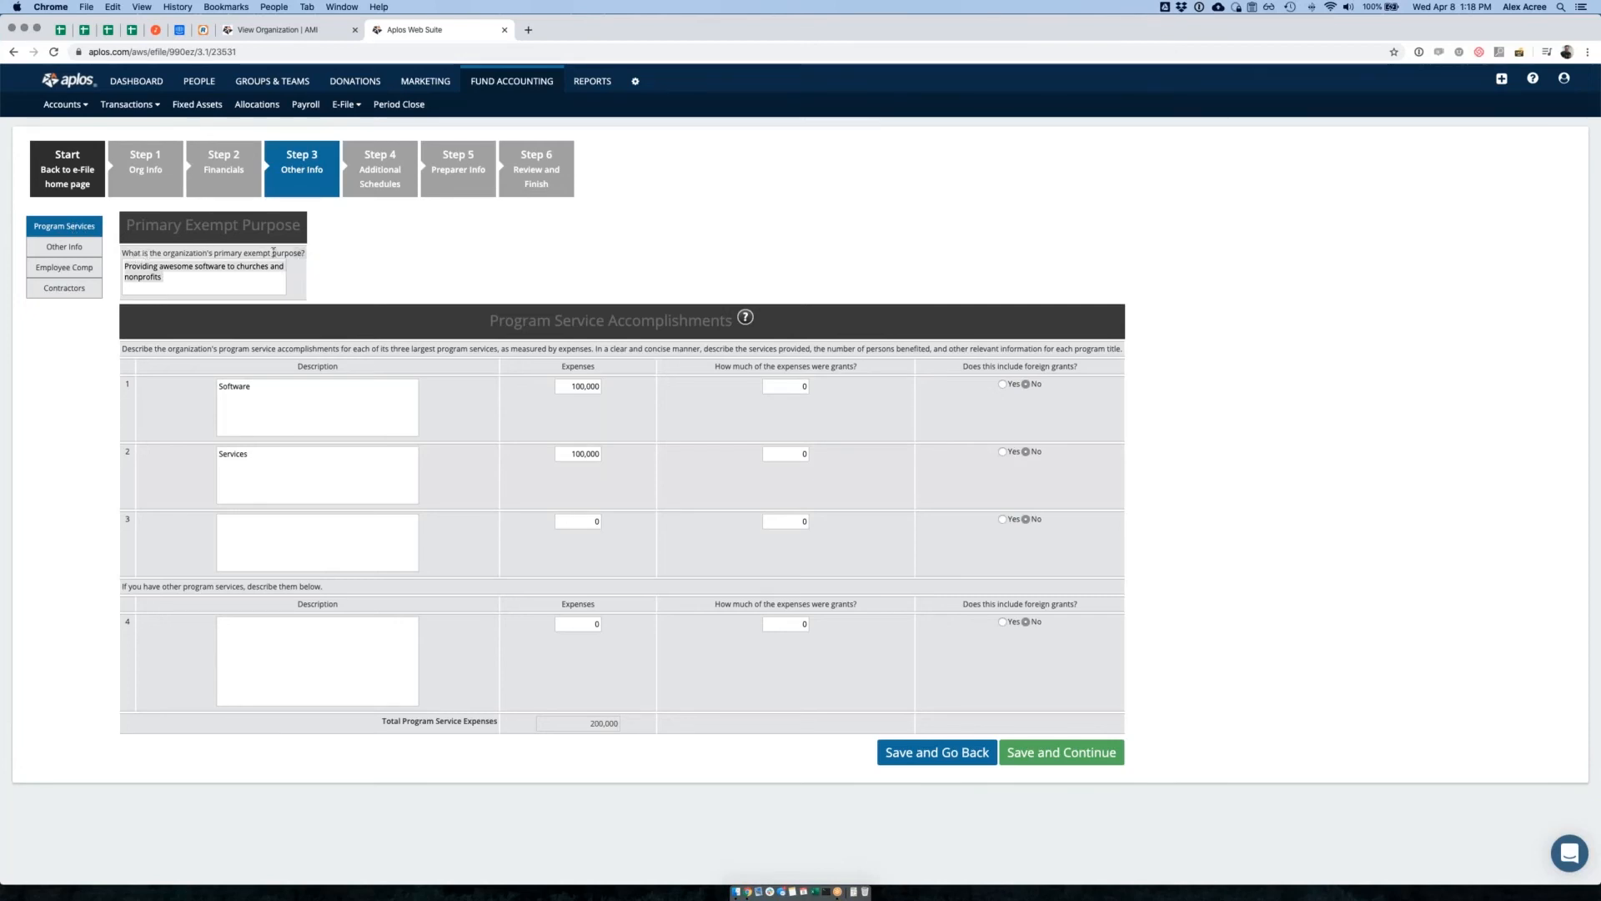
{"action": "left_click", "coordinate": [157, 252]}
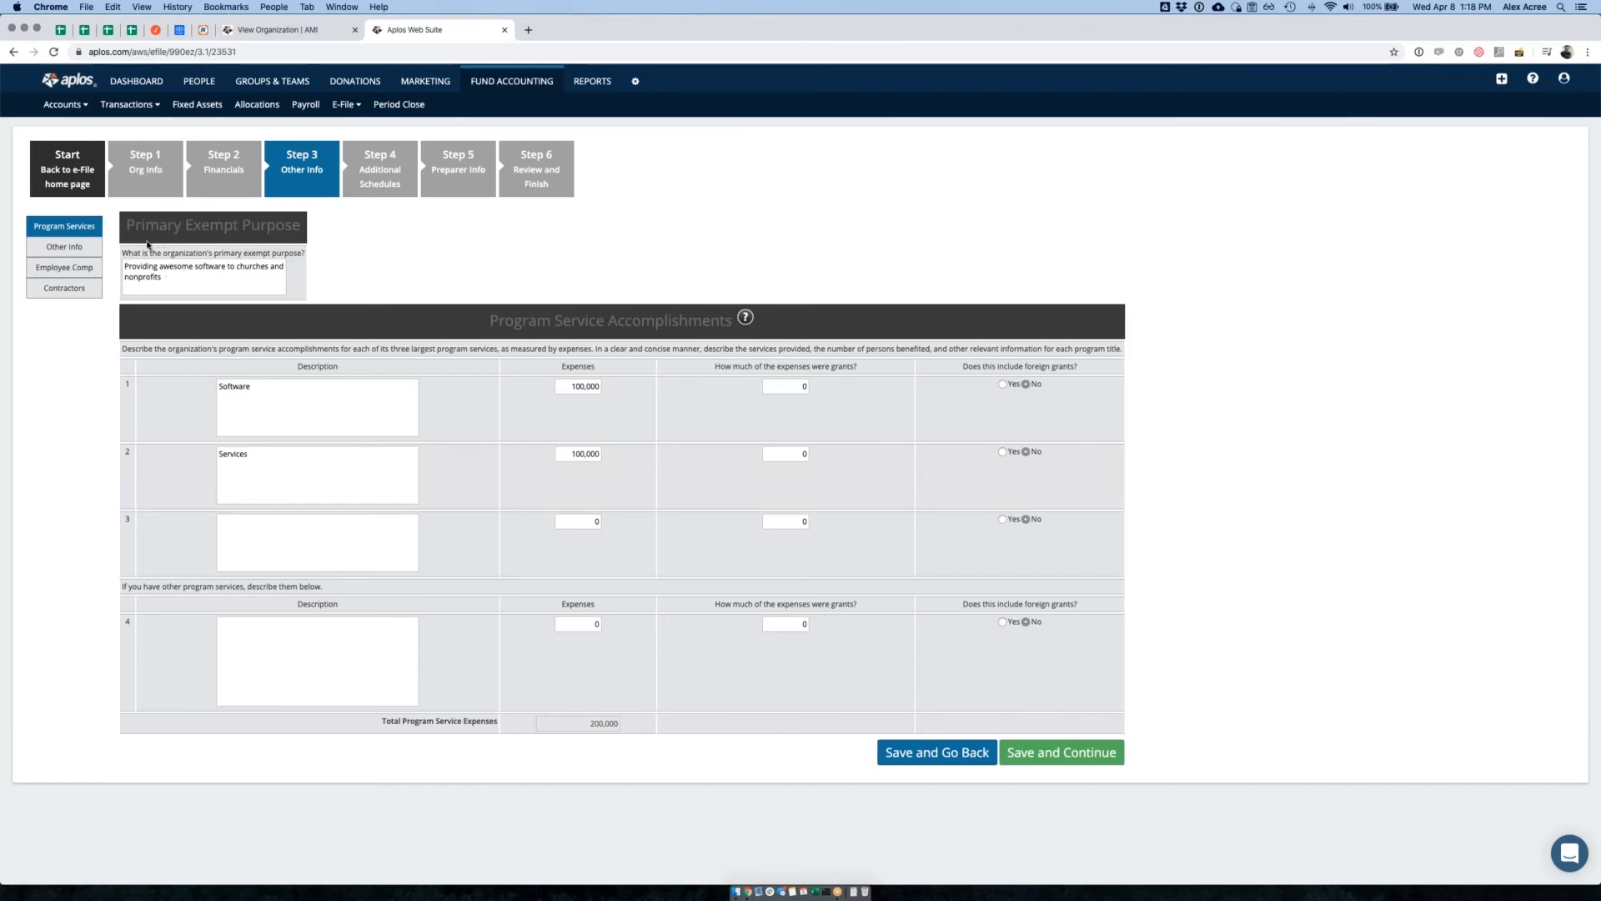
{"action": "left_click", "coordinate": [178, 282]}
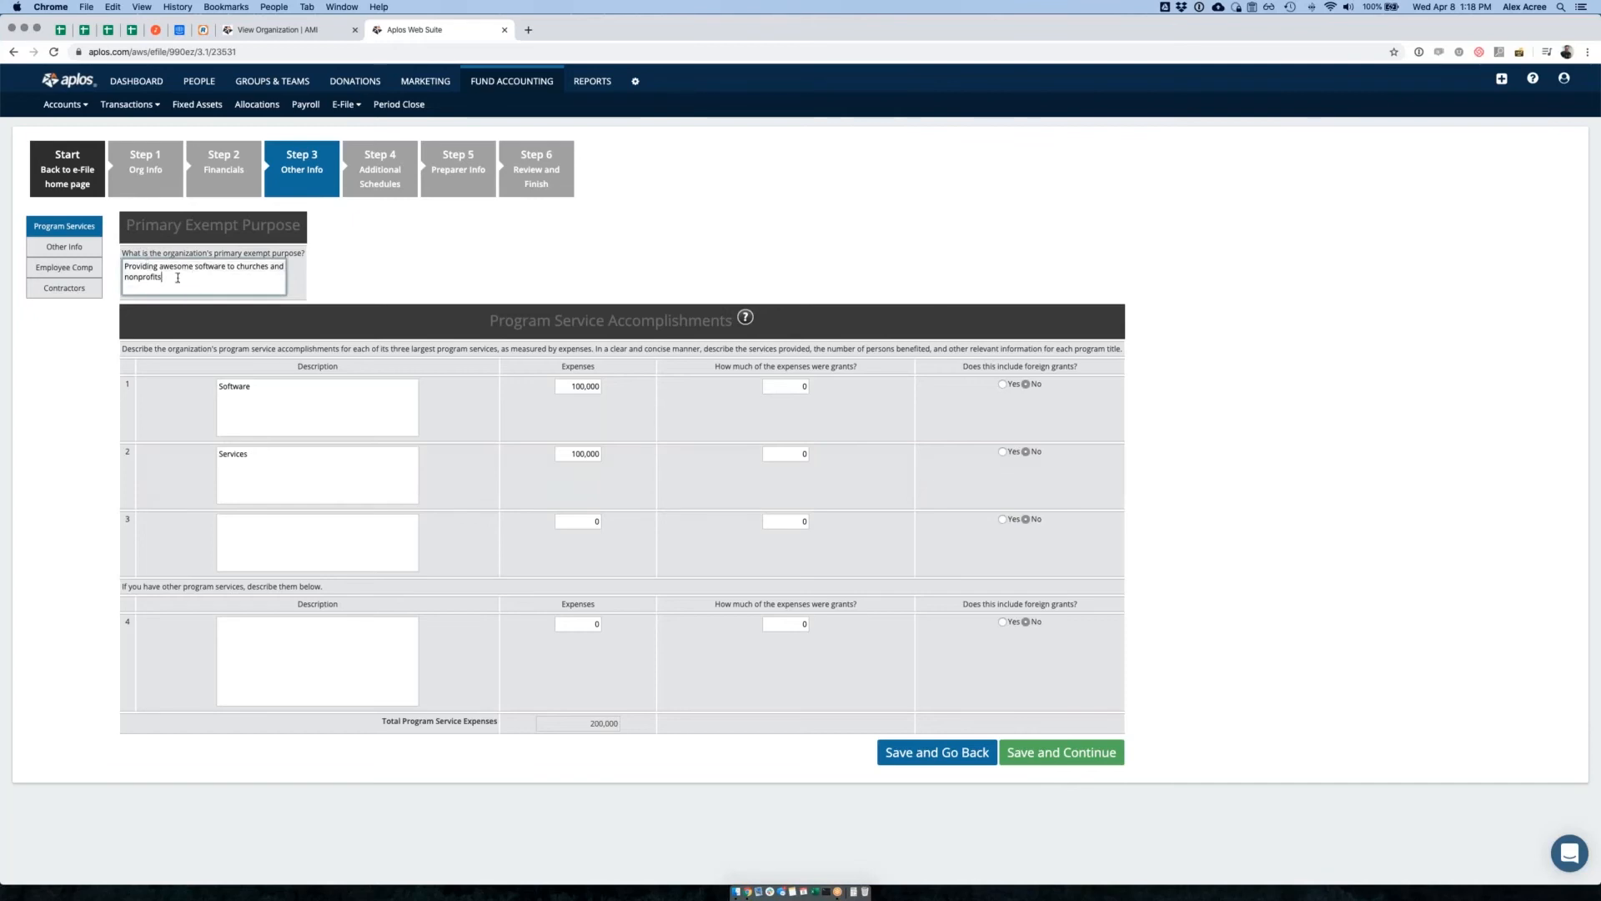
{"action": "left_click", "coordinate": [350, 273]}
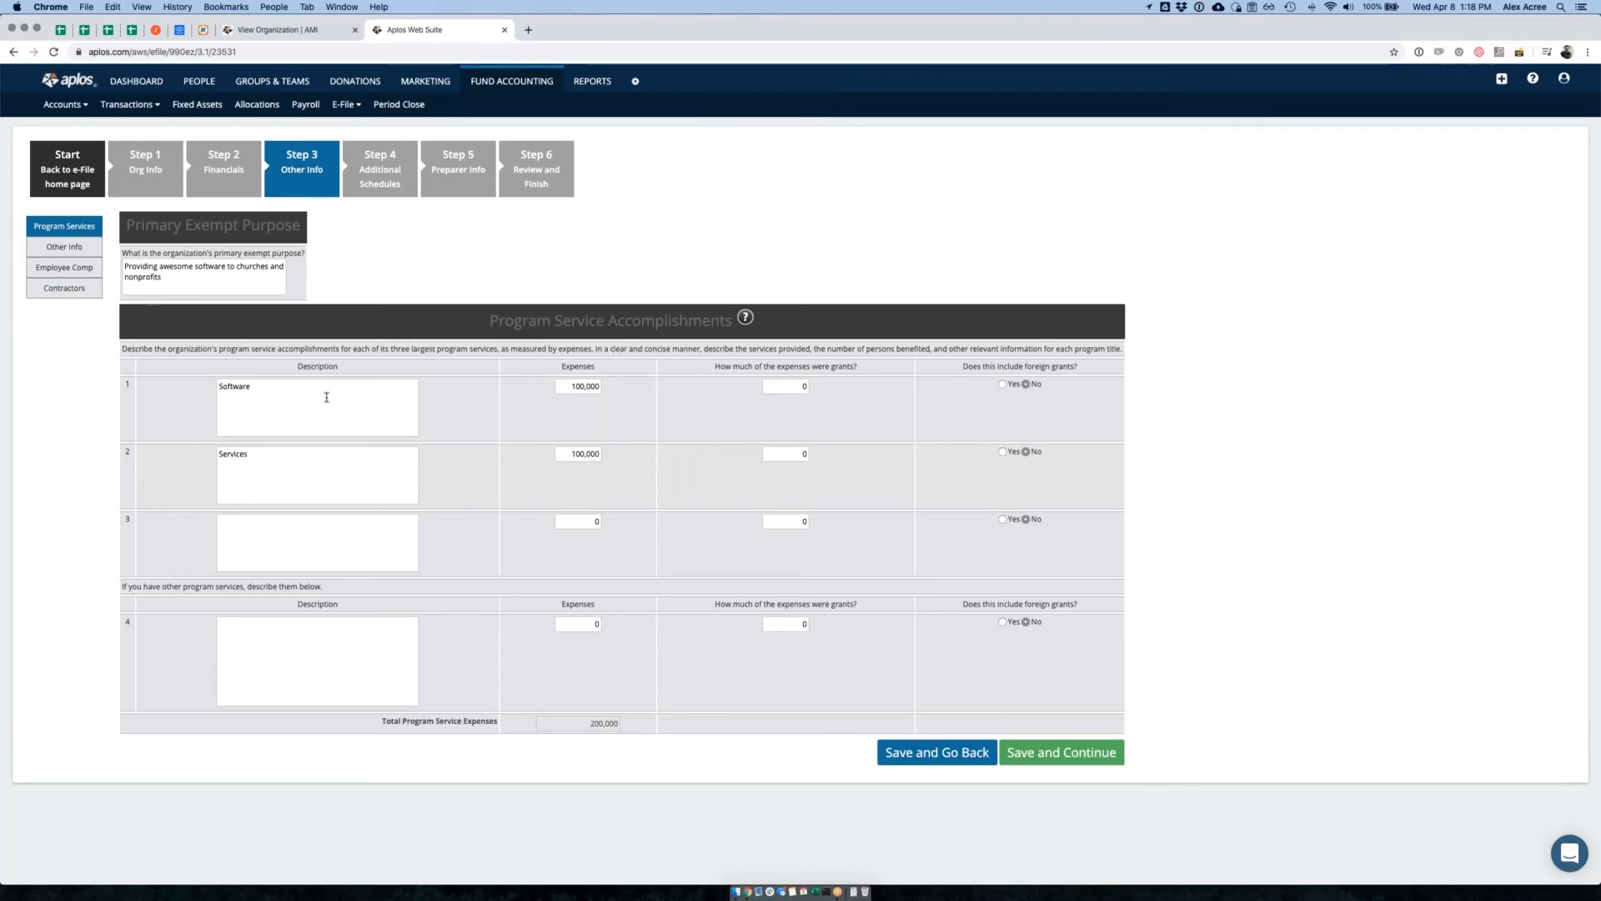
{"action": "left_click_drag", "start_coordinate": [319, 395], "coordinate": [227, 382]}
{"action": "left_click", "coordinate": [176, 390]}
{"action": "left_click", "coordinate": [167, 284]}
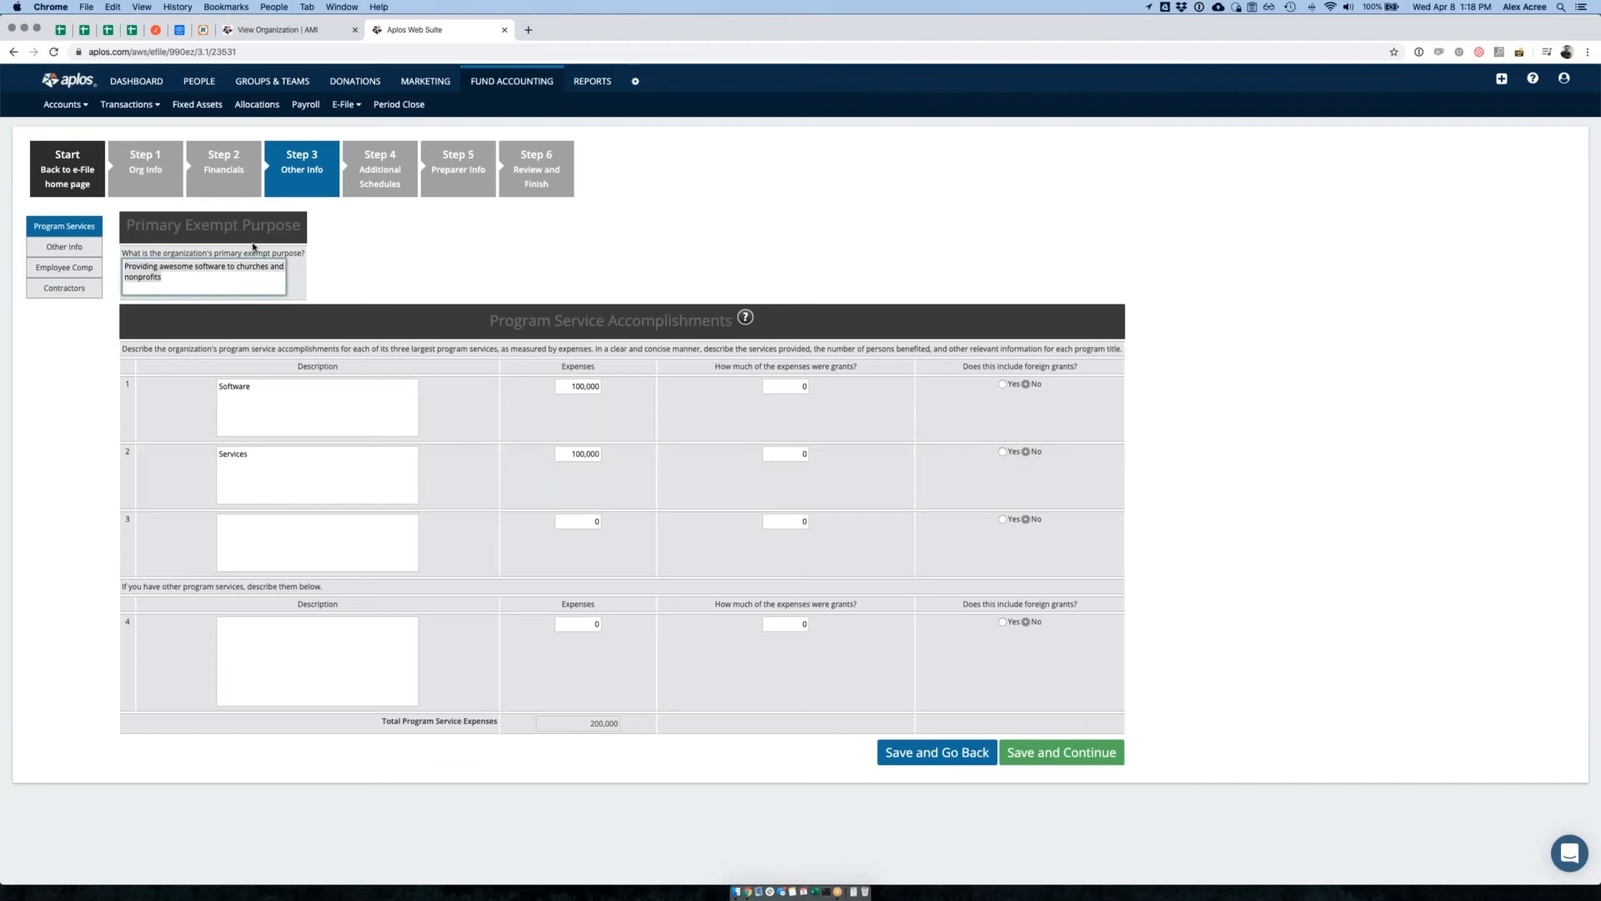
Examine the descriptions, expenses and grant amounts of the program service accomplishments, including the entry for other program services
{"action": "left_click", "coordinate": [285, 403]}
{"action": "left_click", "coordinate": [285, 551]}
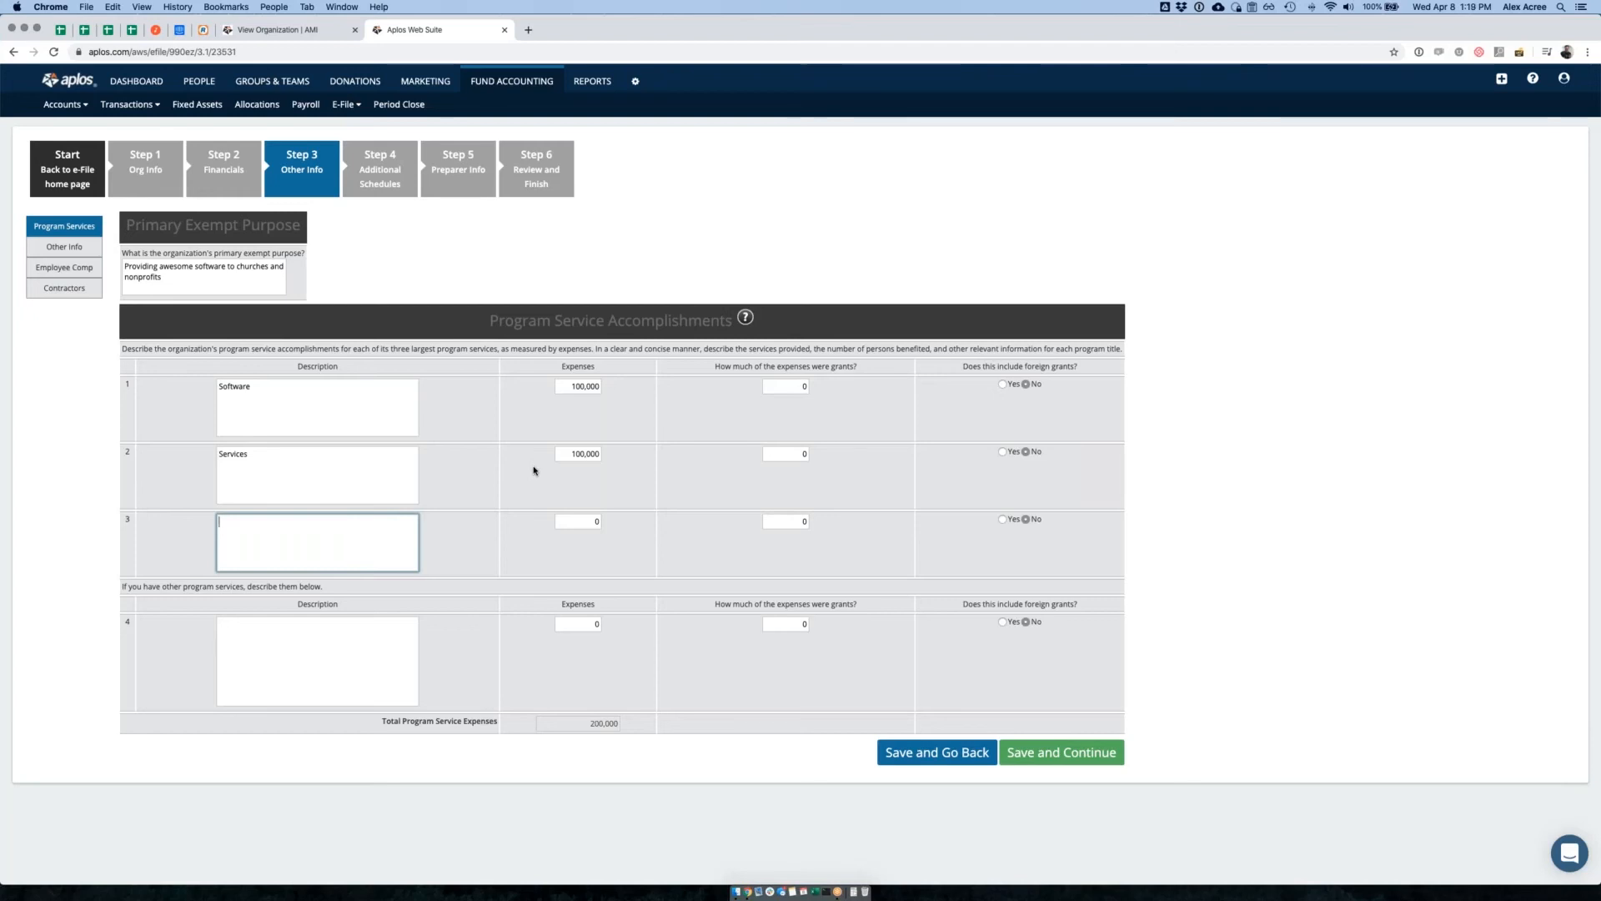
{"action": "left_click_drag", "start_coordinate": [263, 410], "coordinate": [260, 380]}
{"action": "left_click_drag", "start_coordinate": [261, 482], "coordinate": [260, 447]}
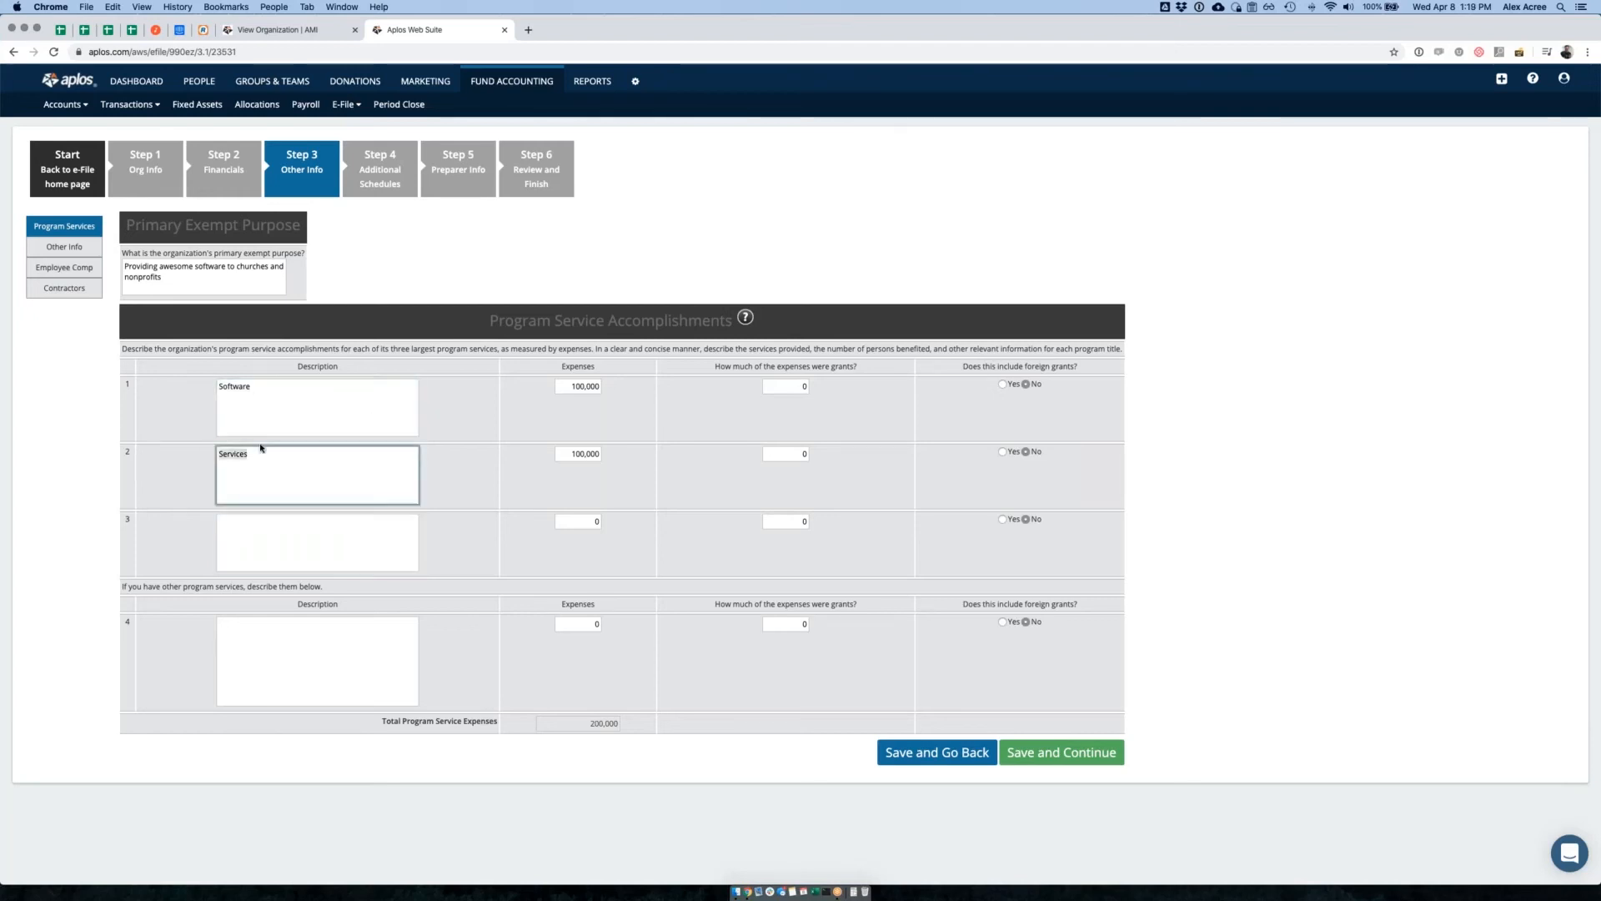
{"action": "left_click", "coordinate": [565, 386]}
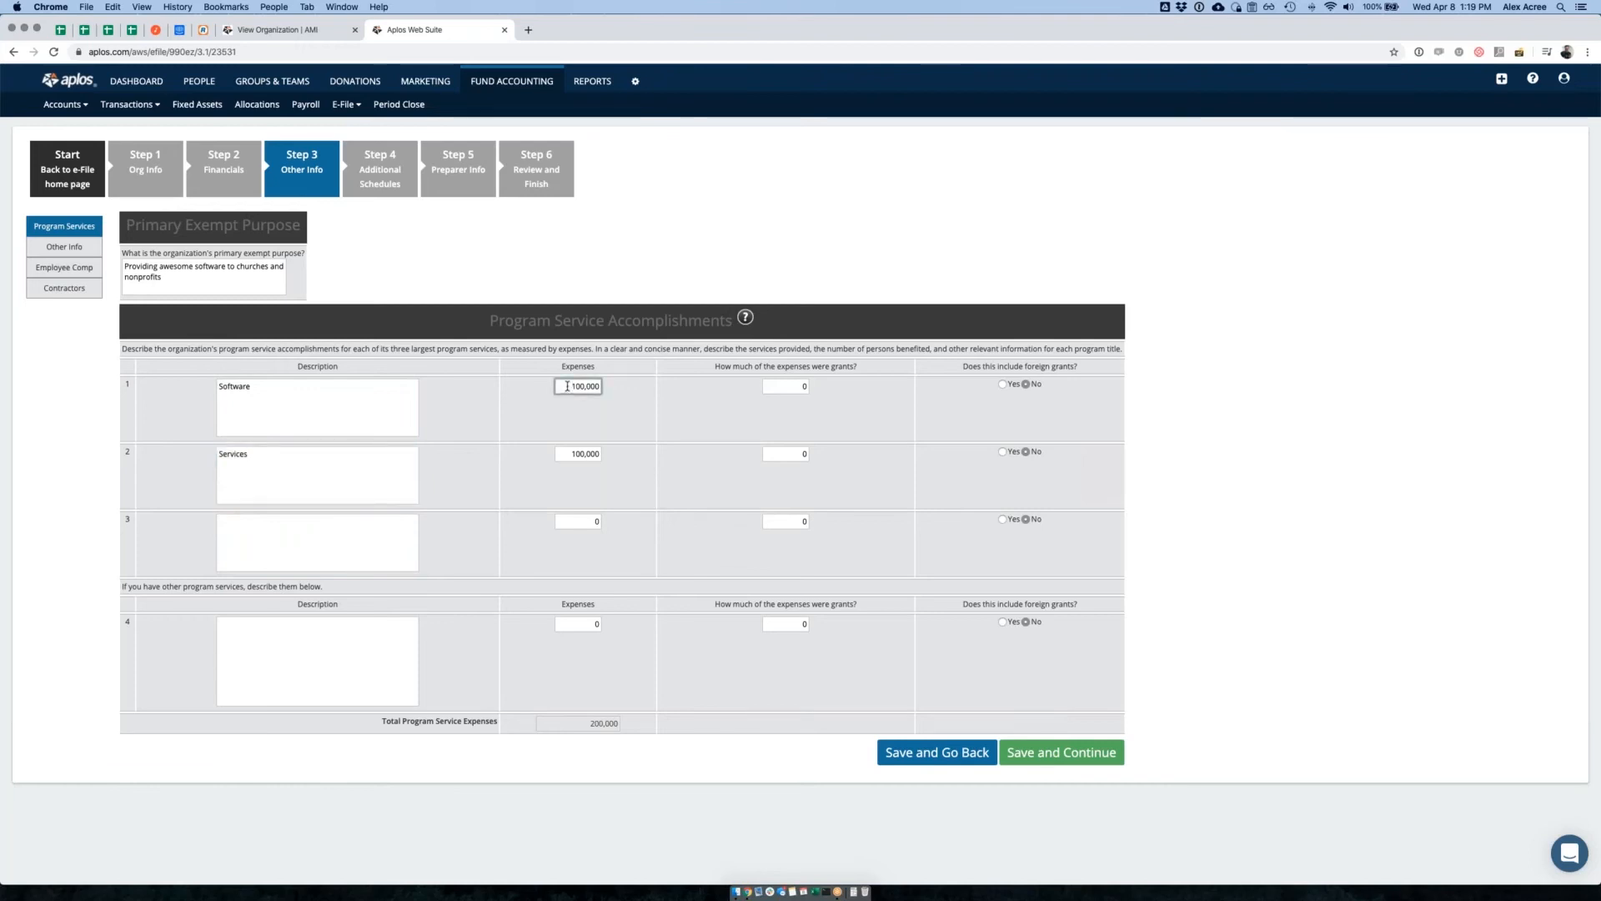
{"action": "key", "text": "shift+Tab"}
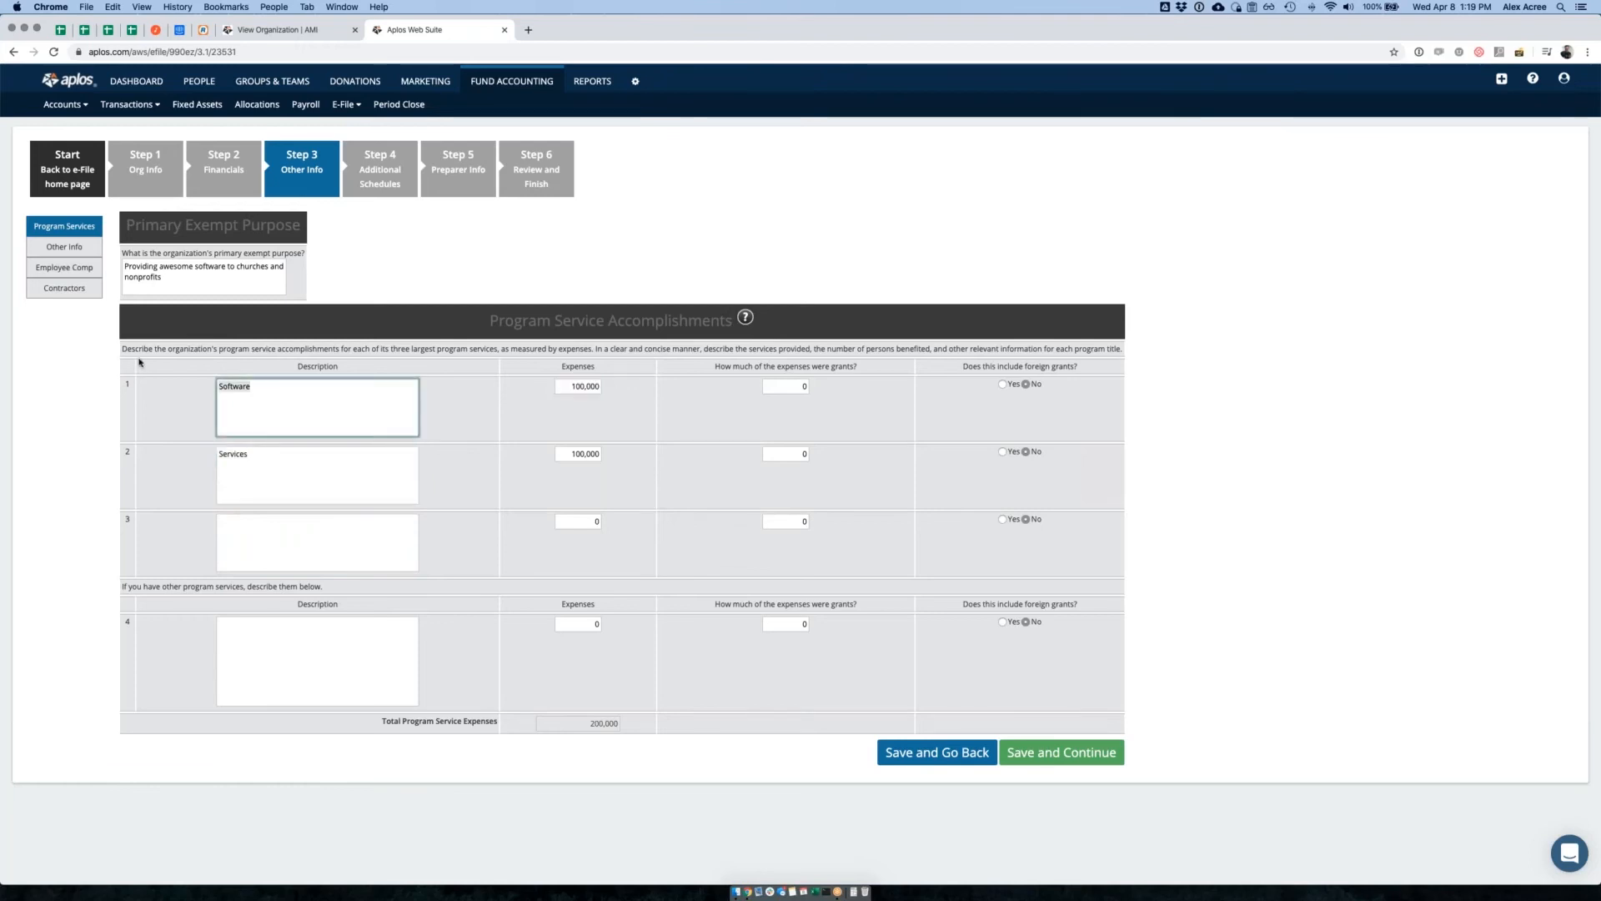
{"action": "left_click", "coordinate": [788, 386]}
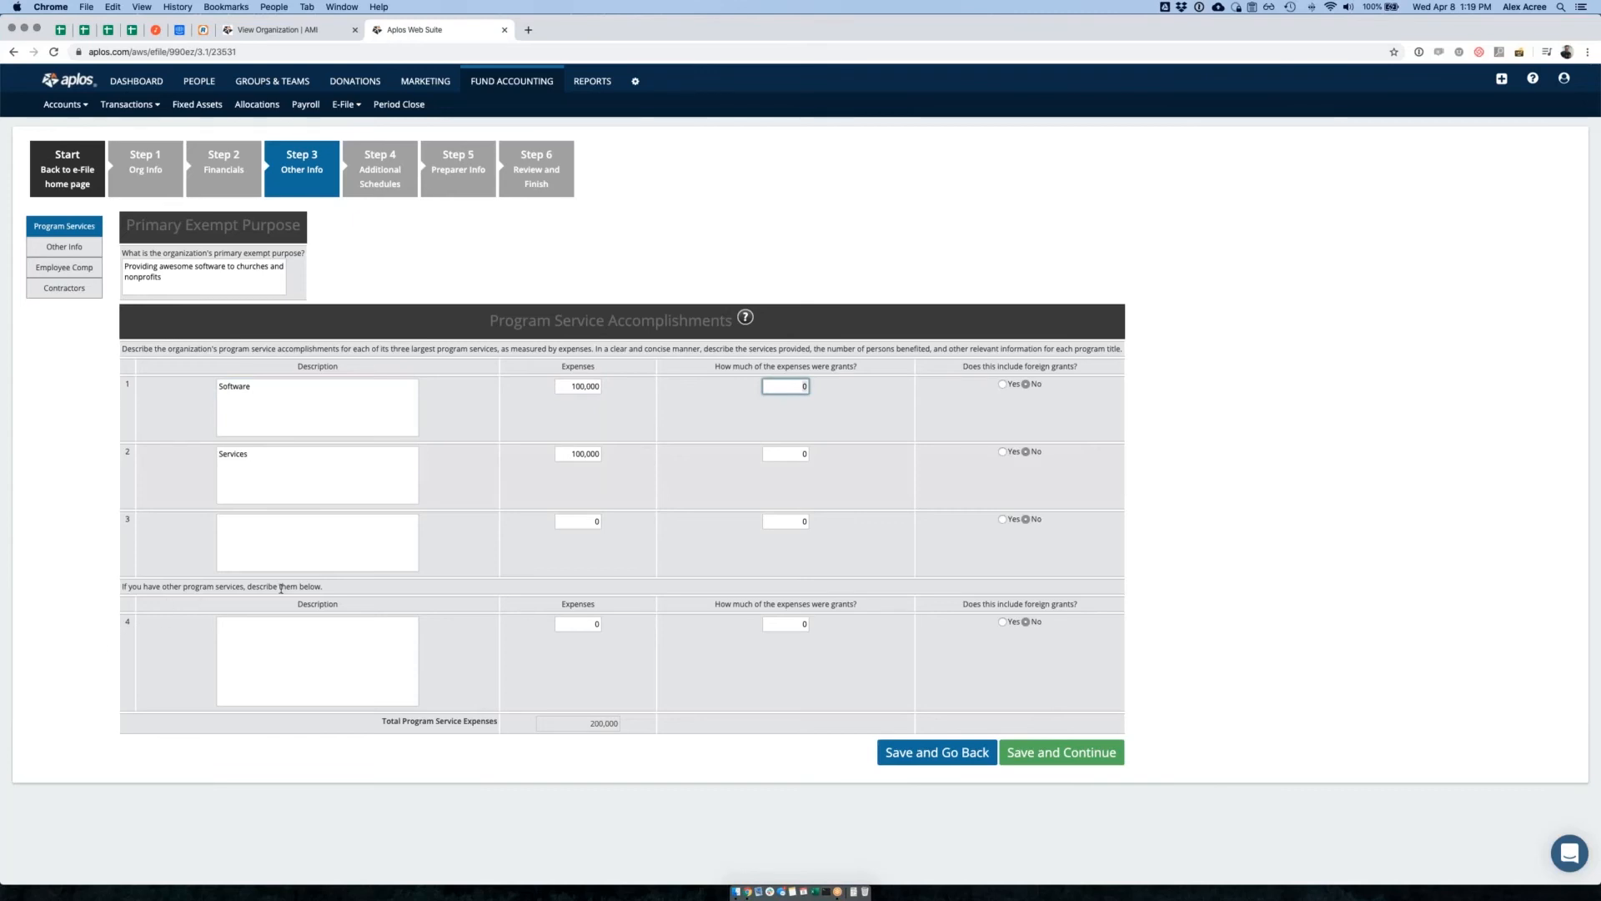
{"action": "left_click", "coordinate": [250, 523]}
{"action": "left_click", "coordinate": [254, 492]}
{"action": "left_click", "coordinate": [299, 414]}
{"action": "left_click", "coordinate": [268, 544]}
{"action": "left_click", "coordinate": [351, 655]}
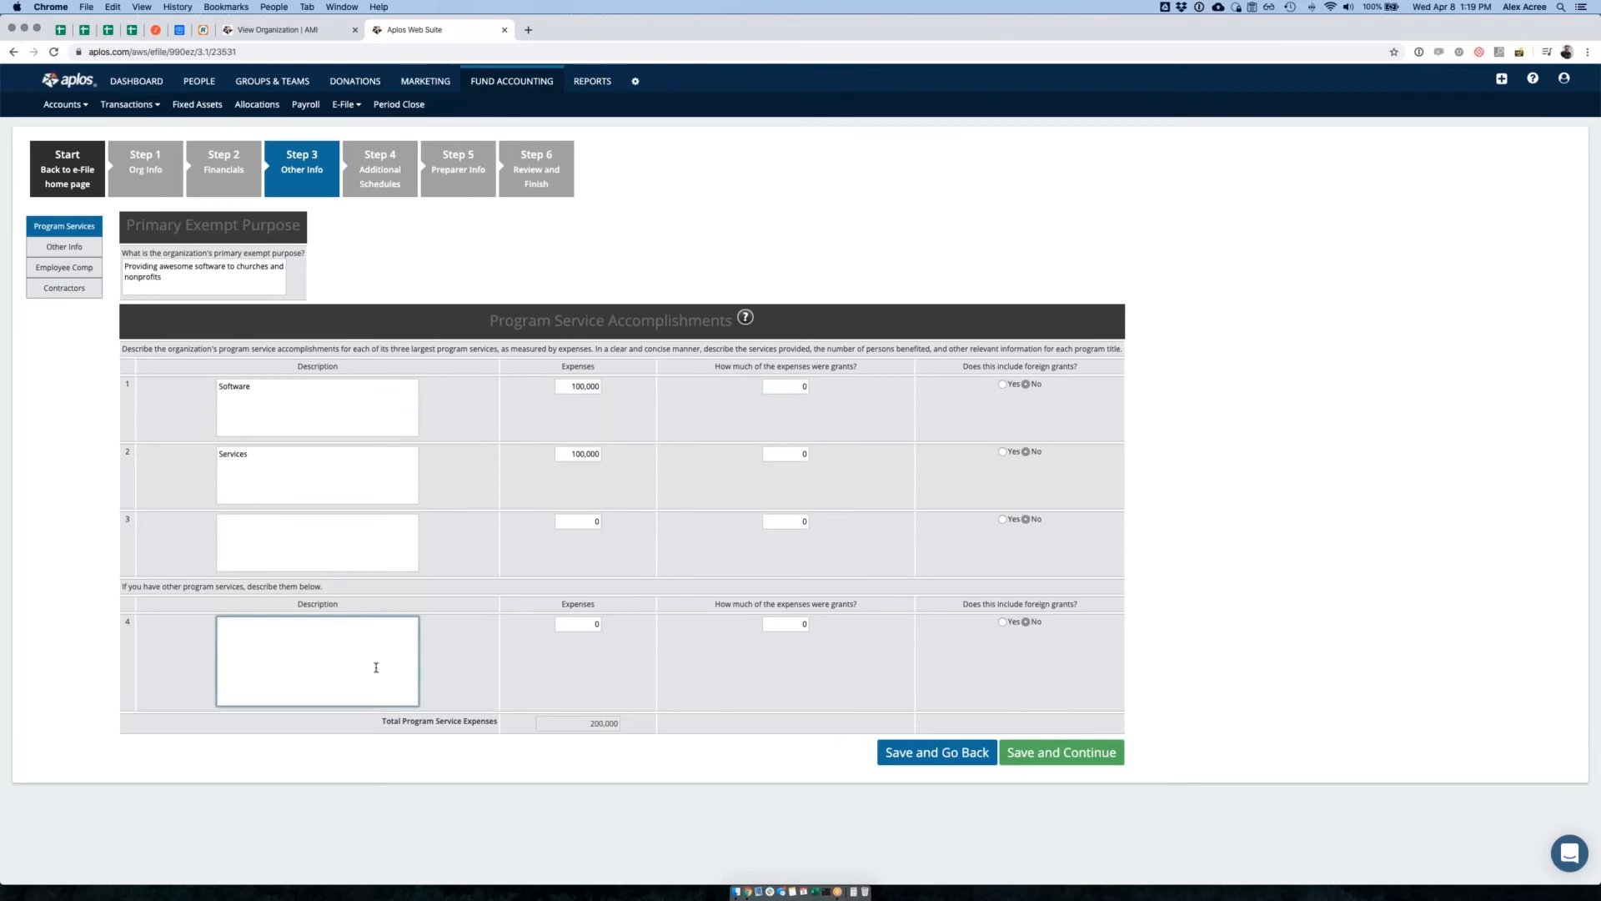
Save the program services, continue to the Other Info page and skim its questions
{"action": "left_click", "coordinate": [1038, 753]}
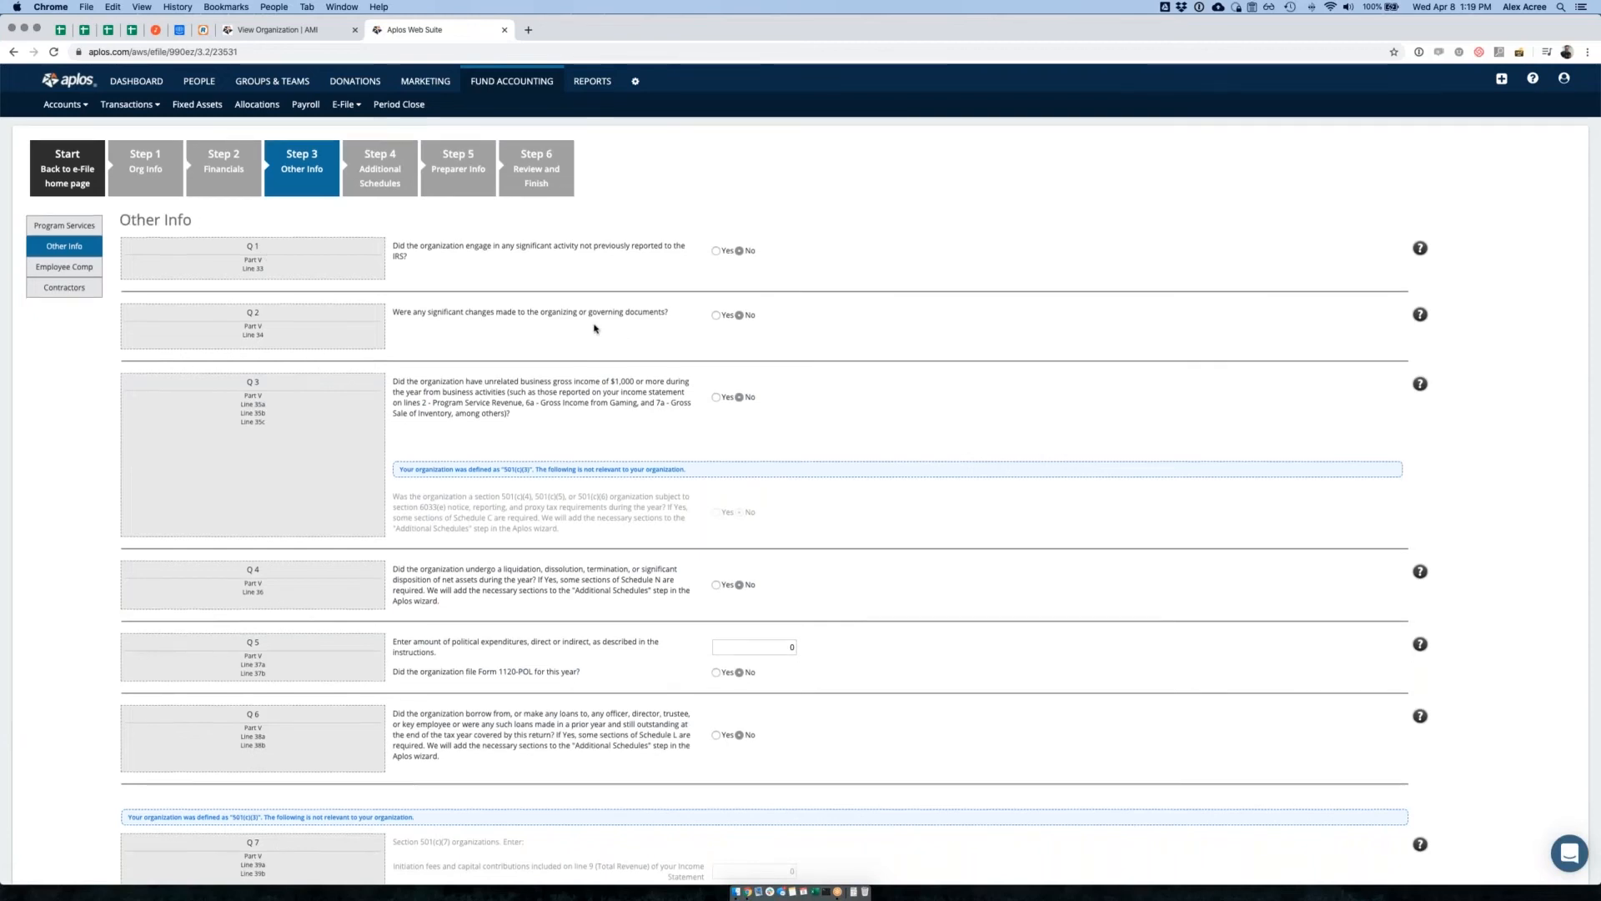
{"action": "scroll", "coordinate": [597, 326], "scroll_direction": "down", "scroll_amount": 5}
{"action": "scroll", "coordinate": [597, 326], "scroll_direction": "down", "scroll_amount": 15}
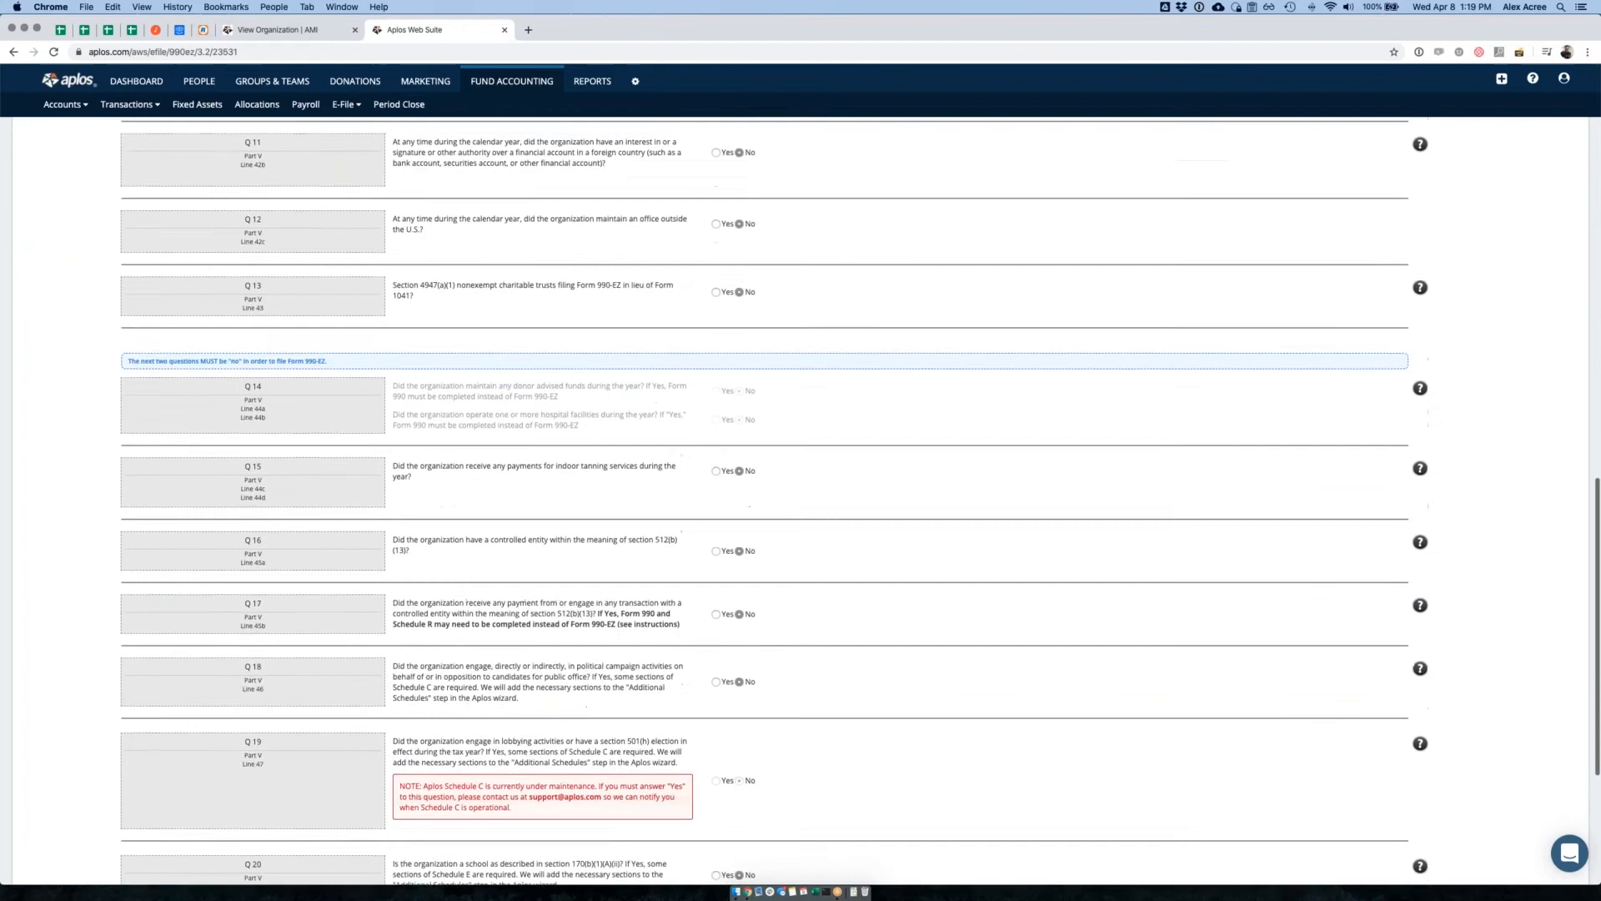
{"action": "scroll", "coordinate": [597, 325], "scroll_direction": "up", "scroll_amount": 14}
{"action": "scroll", "coordinate": [597, 325], "scroll_direction": "up", "scroll_amount": 6}
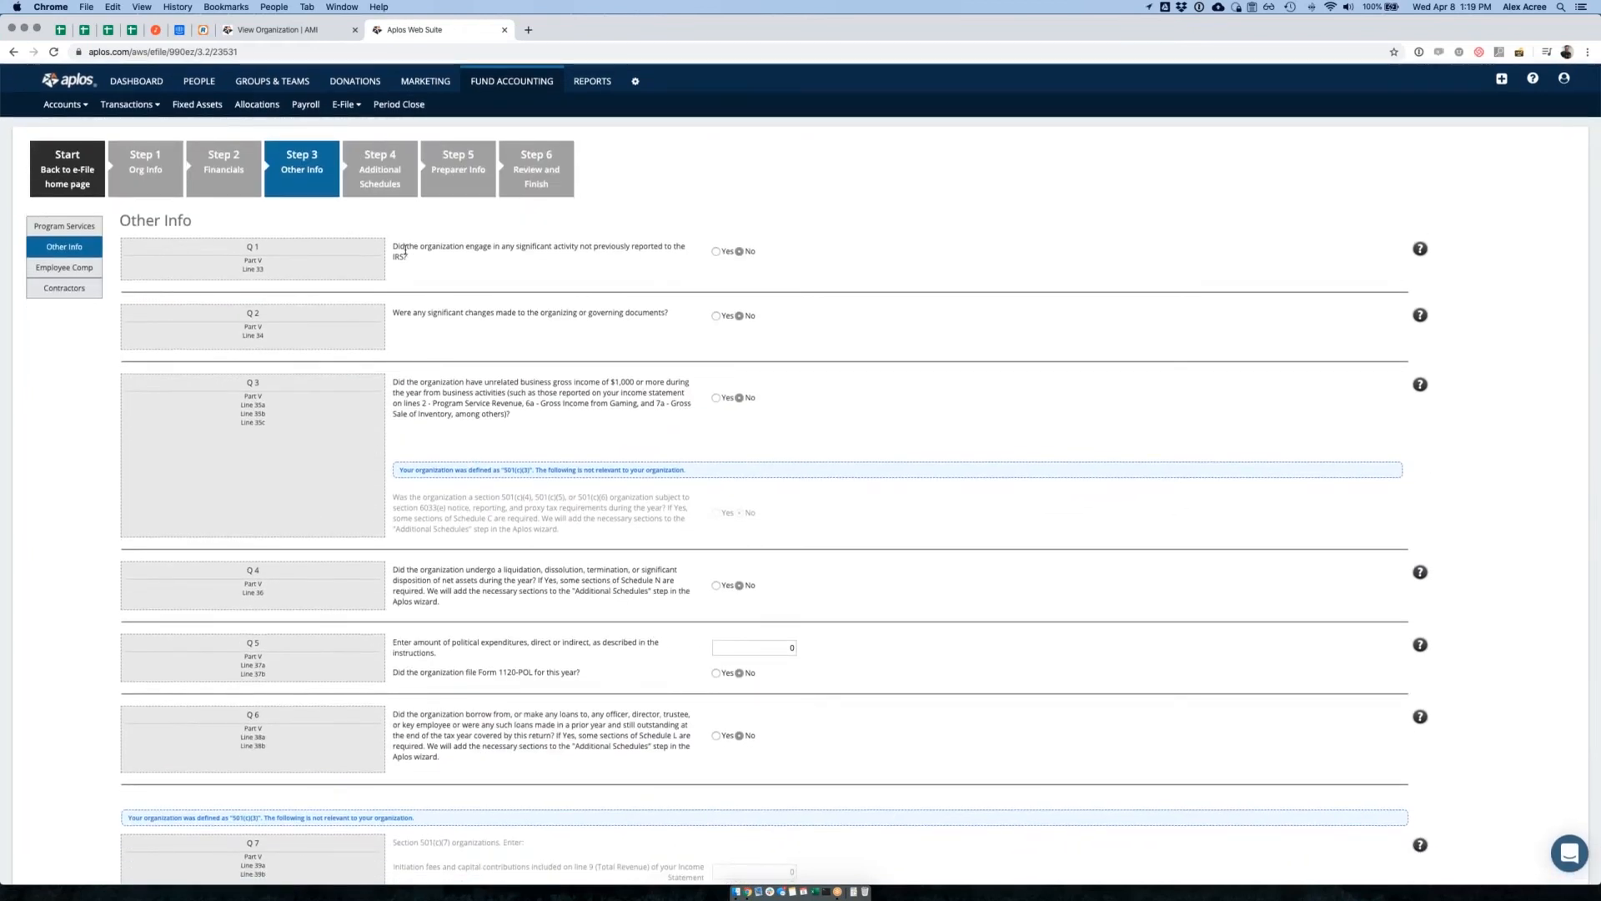
Answer Yes to Q1 on activity not previously reported to view its description field, and switch the answer back to No
{"action": "scroll", "coordinate": [469, 324], "scroll_direction": "down", "scroll_amount": 1}
{"action": "scroll", "coordinate": [468, 324], "scroll_direction": "up", "scroll_amount": 1}
{"action": "left_click", "coordinate": [716, 251]}
{"action": "left_click", "coordinate": [559, 299]}
{"action": "left_click", "coordinate": [739, 252]}
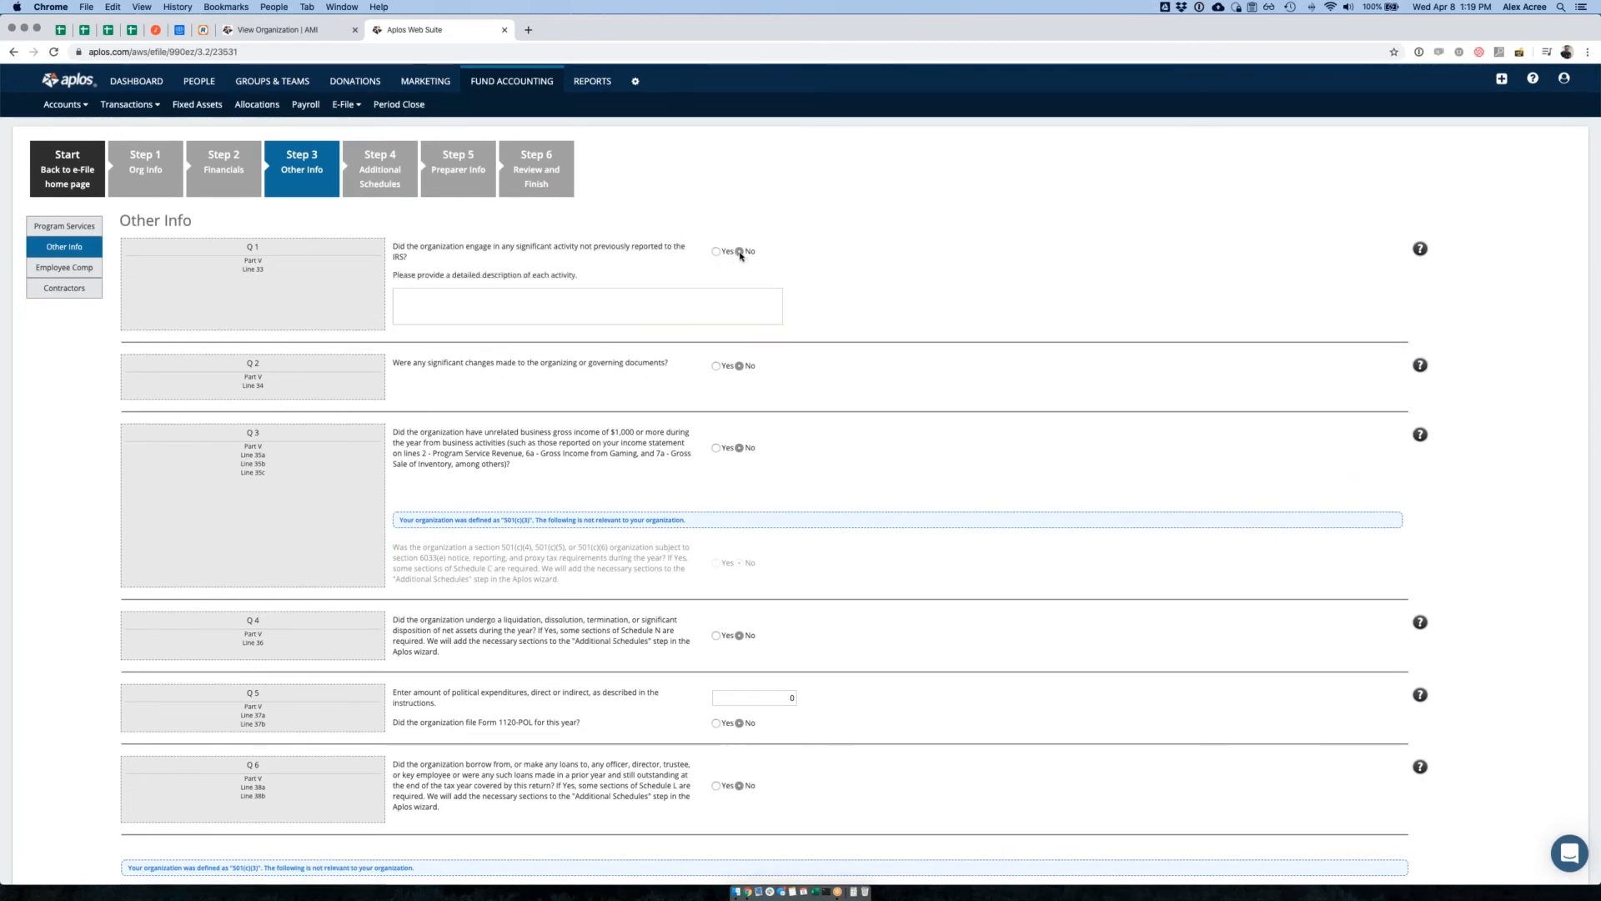
Answer Yes to Q3 on unrelated business income to read the Form 990-T follow-up question, and switch the answer back to No
{"action": "scroll", "coordinate": [464, 351], "scroll_direction": "down", "scroll_amount": 2}
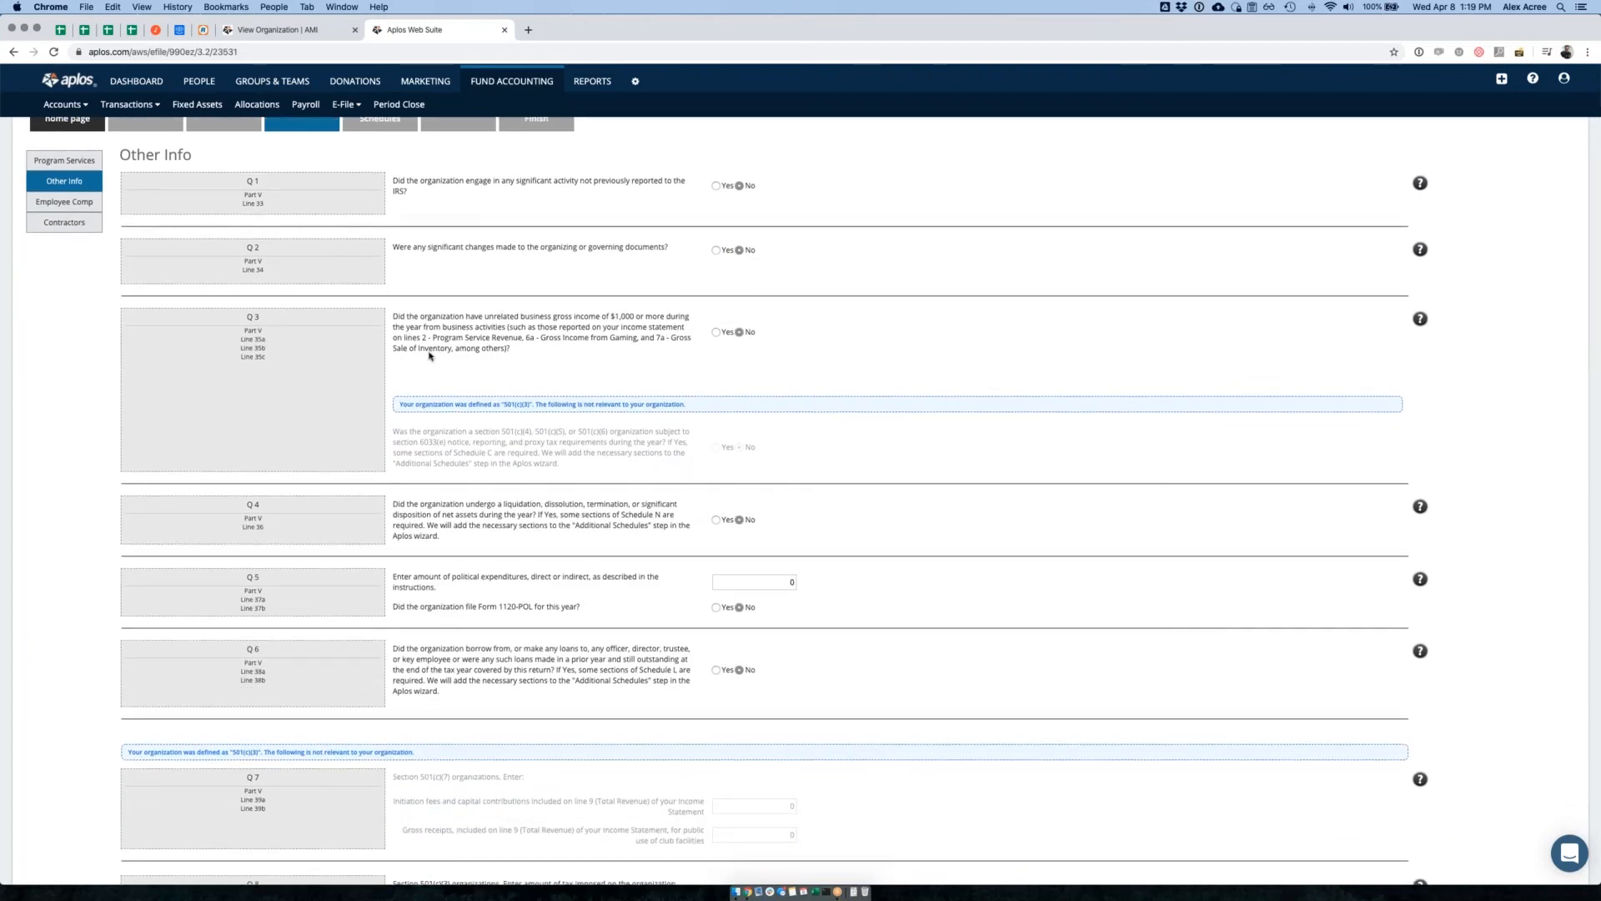
{"action": "scroll", "coordinate": [408, 320], "scroll_direction": "up", "scroll_amount": 1}
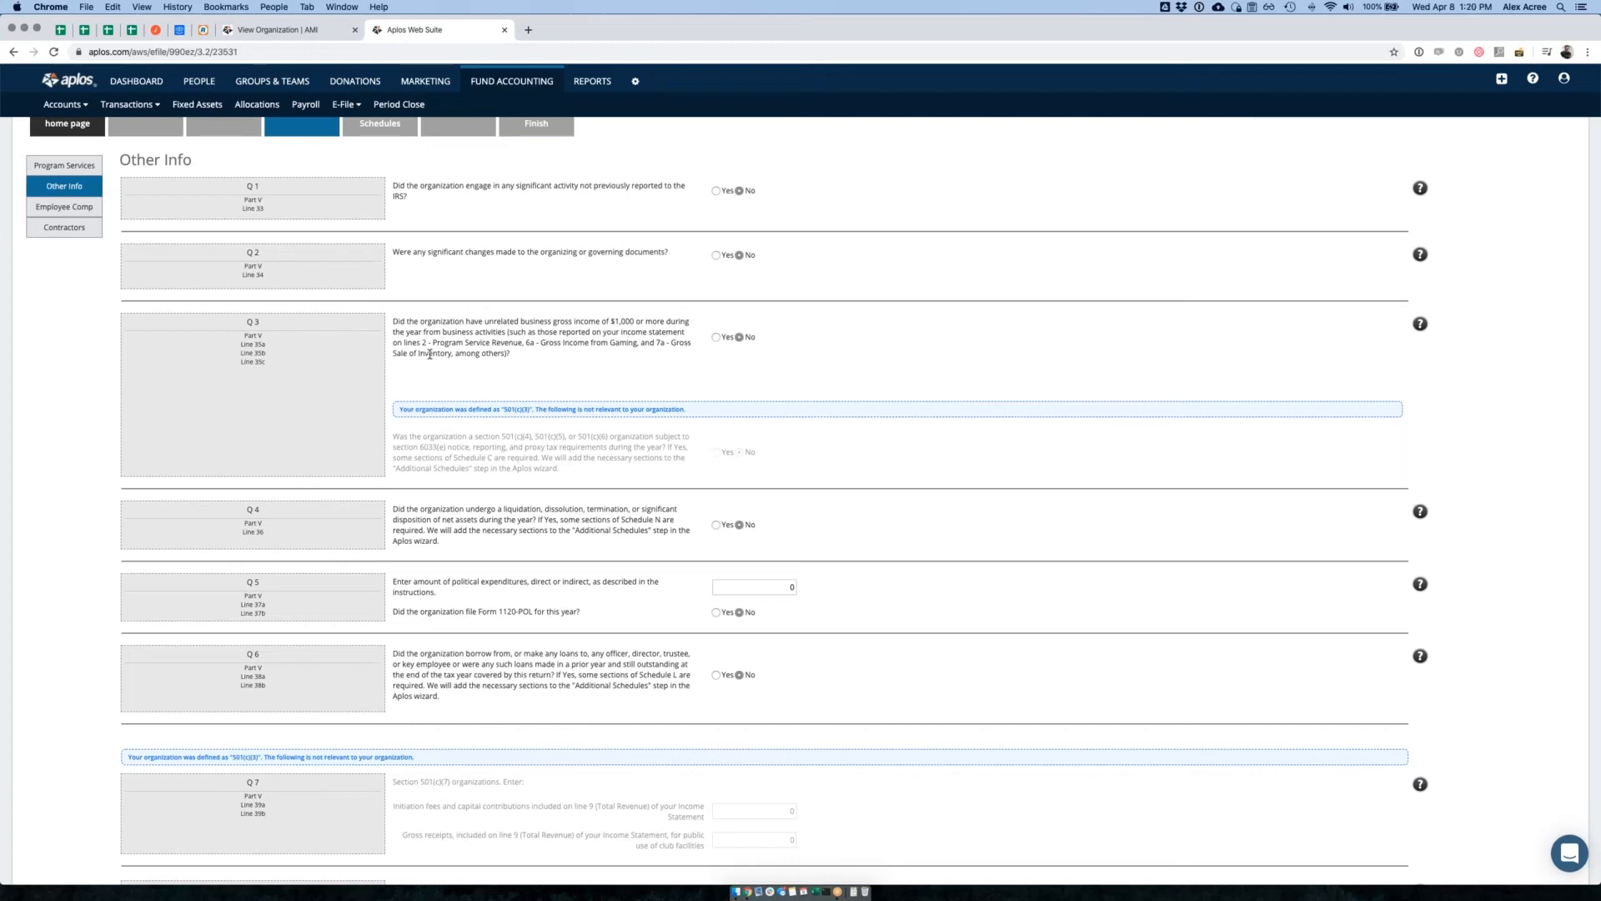
{"action": "left_click", "coordinate": [715, 337]}
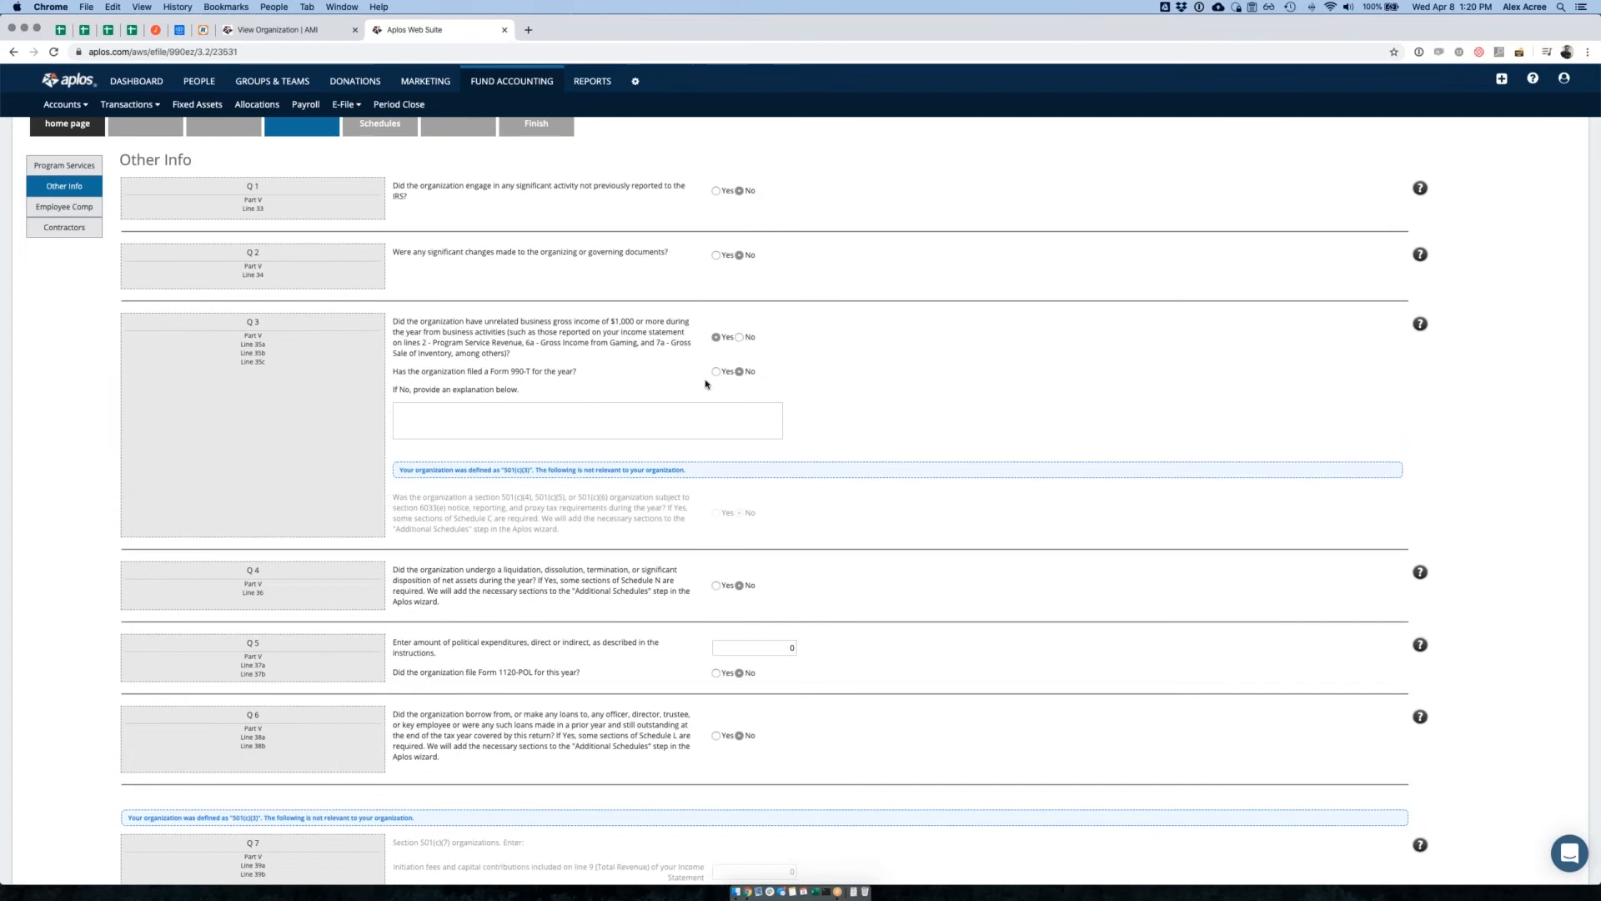
{"action": "left_click_drag", "start_coordinate": [394, 372], "coordinate": [582, 376]}
{"action": "left_click", "coordinate": [587, 377]}
{"action": "left_click", "coordinate": [738, 337]}
Review Q4 on liquidation or disposition of net assets and the following questions on political expenditures and loans
{"action": "scroll", "coordinate": [723, 386], "scroll_direction": "down", "scroll_amount": 3}
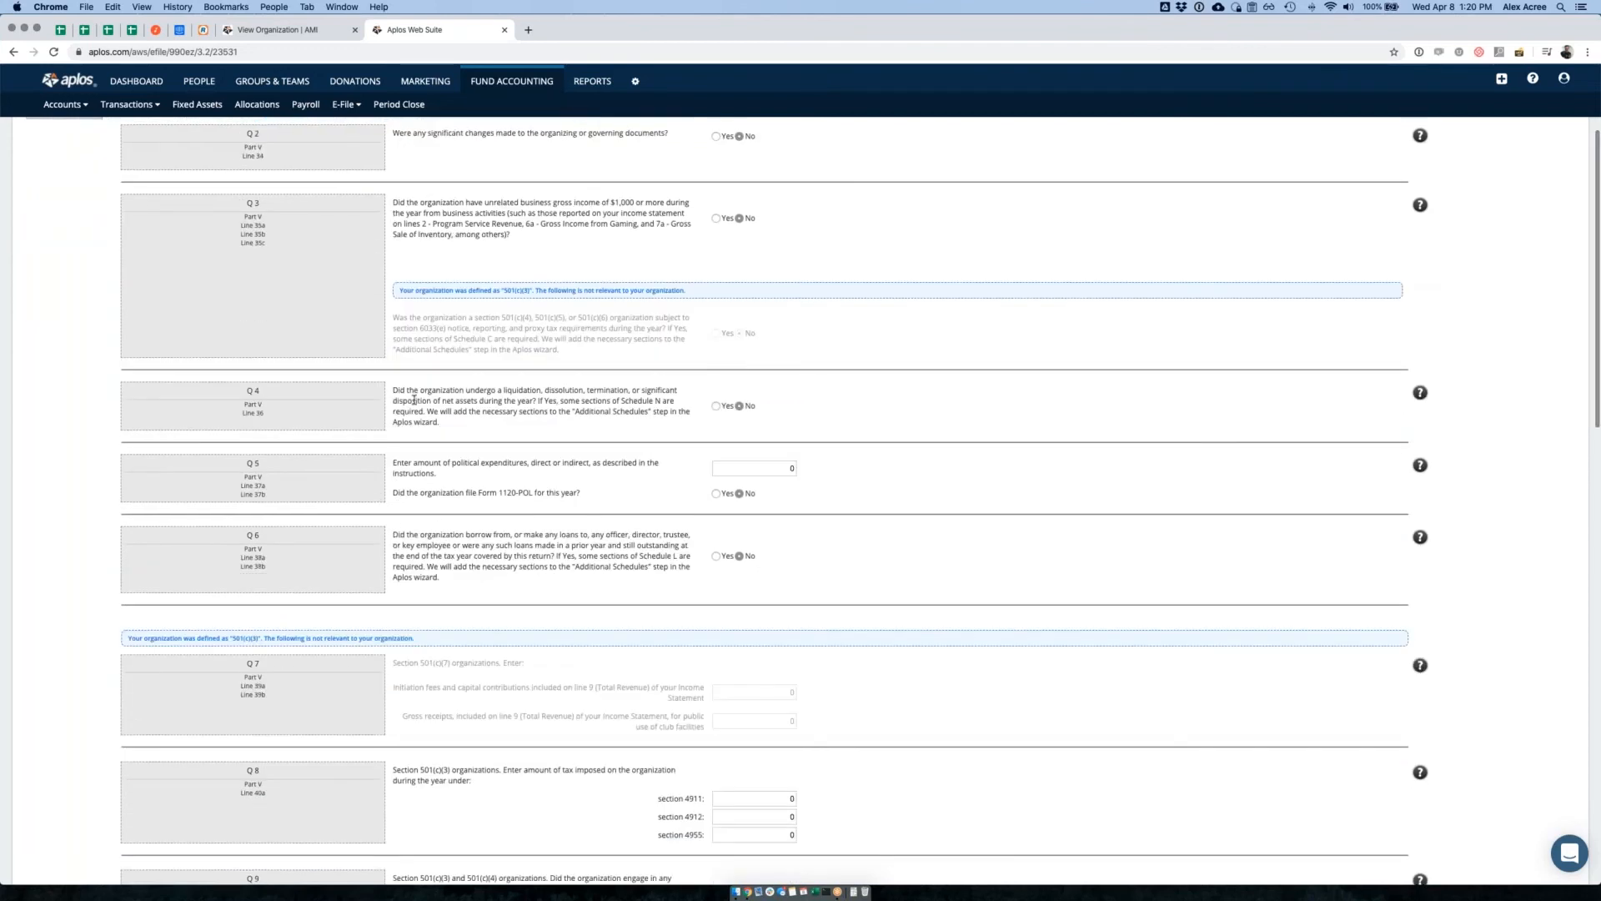
{"action": "scroll", "coordinate": [414, 396], "scroll_direction": "down", "scroll_amount": 1}
{"action": "left_click_drag", "start_coordinate": [395, 334], "coordinate": [447, 378]}
{"action": "left_click", "coordinate": [462, 384]}
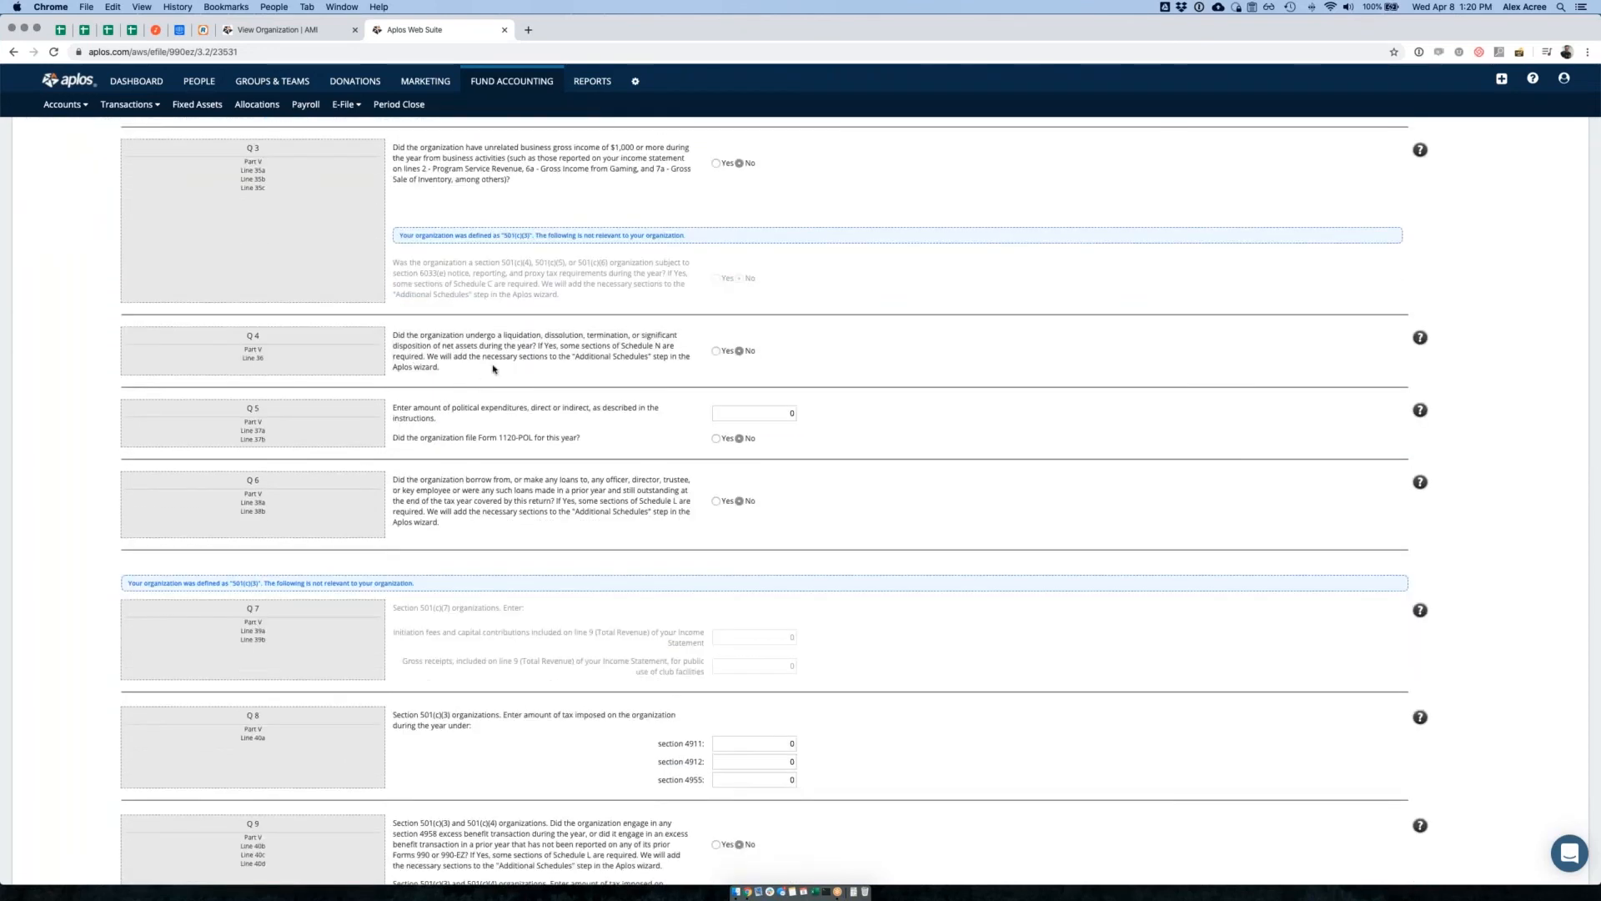
{"action": "scroll", "coordinate": [716, 319], "scroll_direction": "down", "scroll_amount": 1}
{"action": "scroll", "coordinate": [715, 319], "scroll_direction": "down", "scroll_amount": 6}
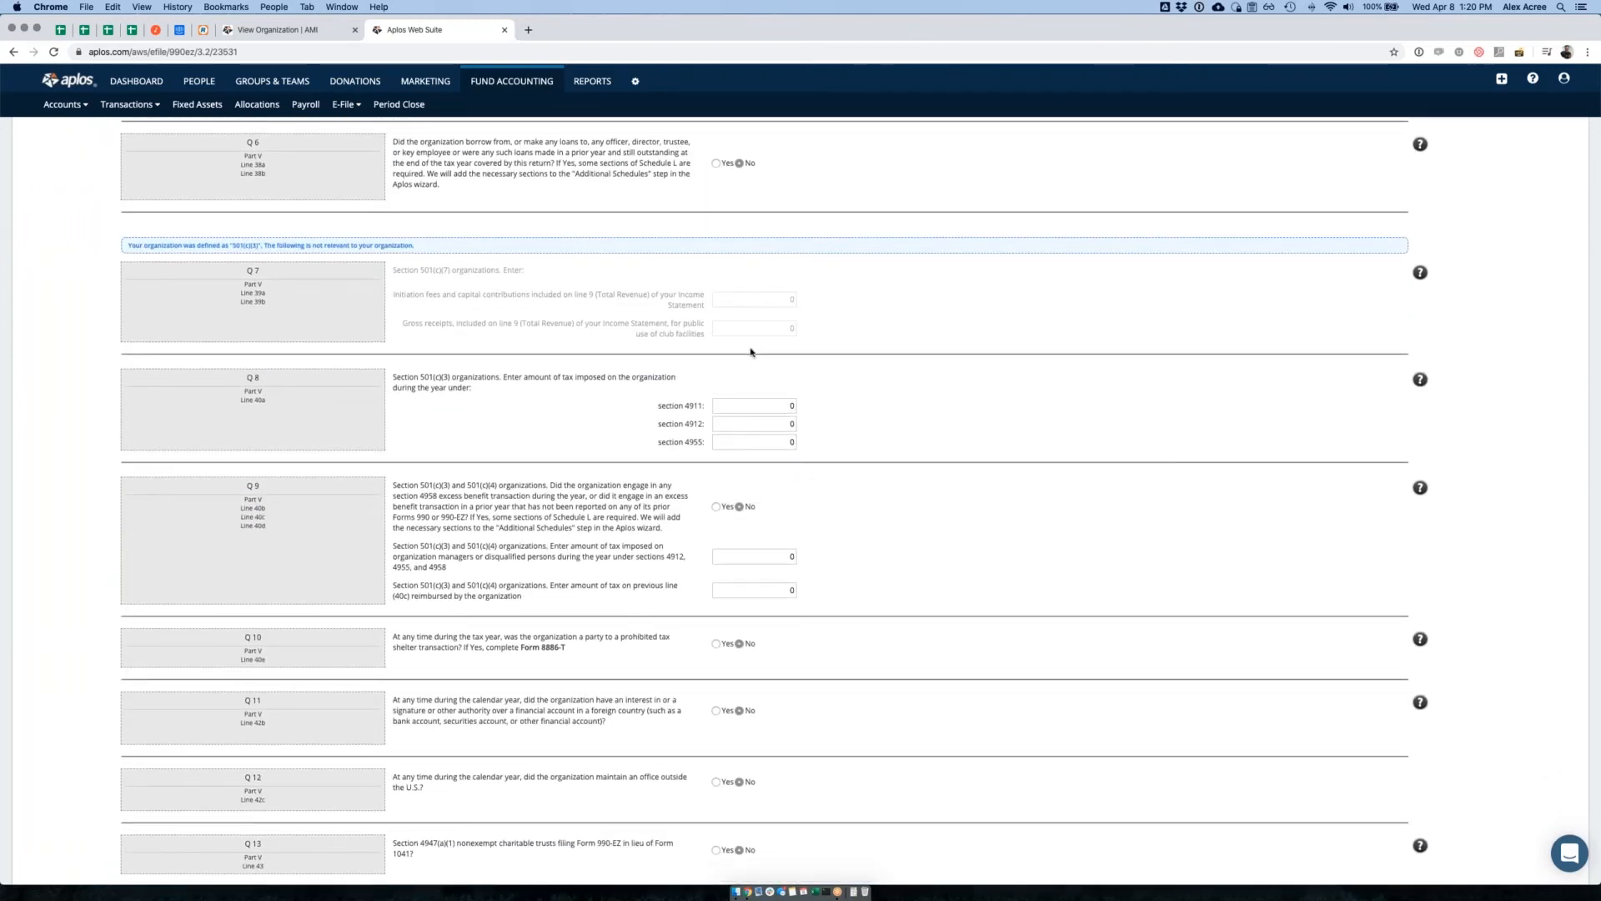
Review Q8 on taxes imposed on 501(c)(3) organizations and read through the questions that follow it
{"action": "left_click_drag", "start_coordinate": [393, 375], "coordinate": [488, 393]}
{"action": "left_click", "coordinate": [497, 392]}
{"action": "scroll", "coordinate": [715, 450], "scroll_direction": "down", "scroll_amount": 6}
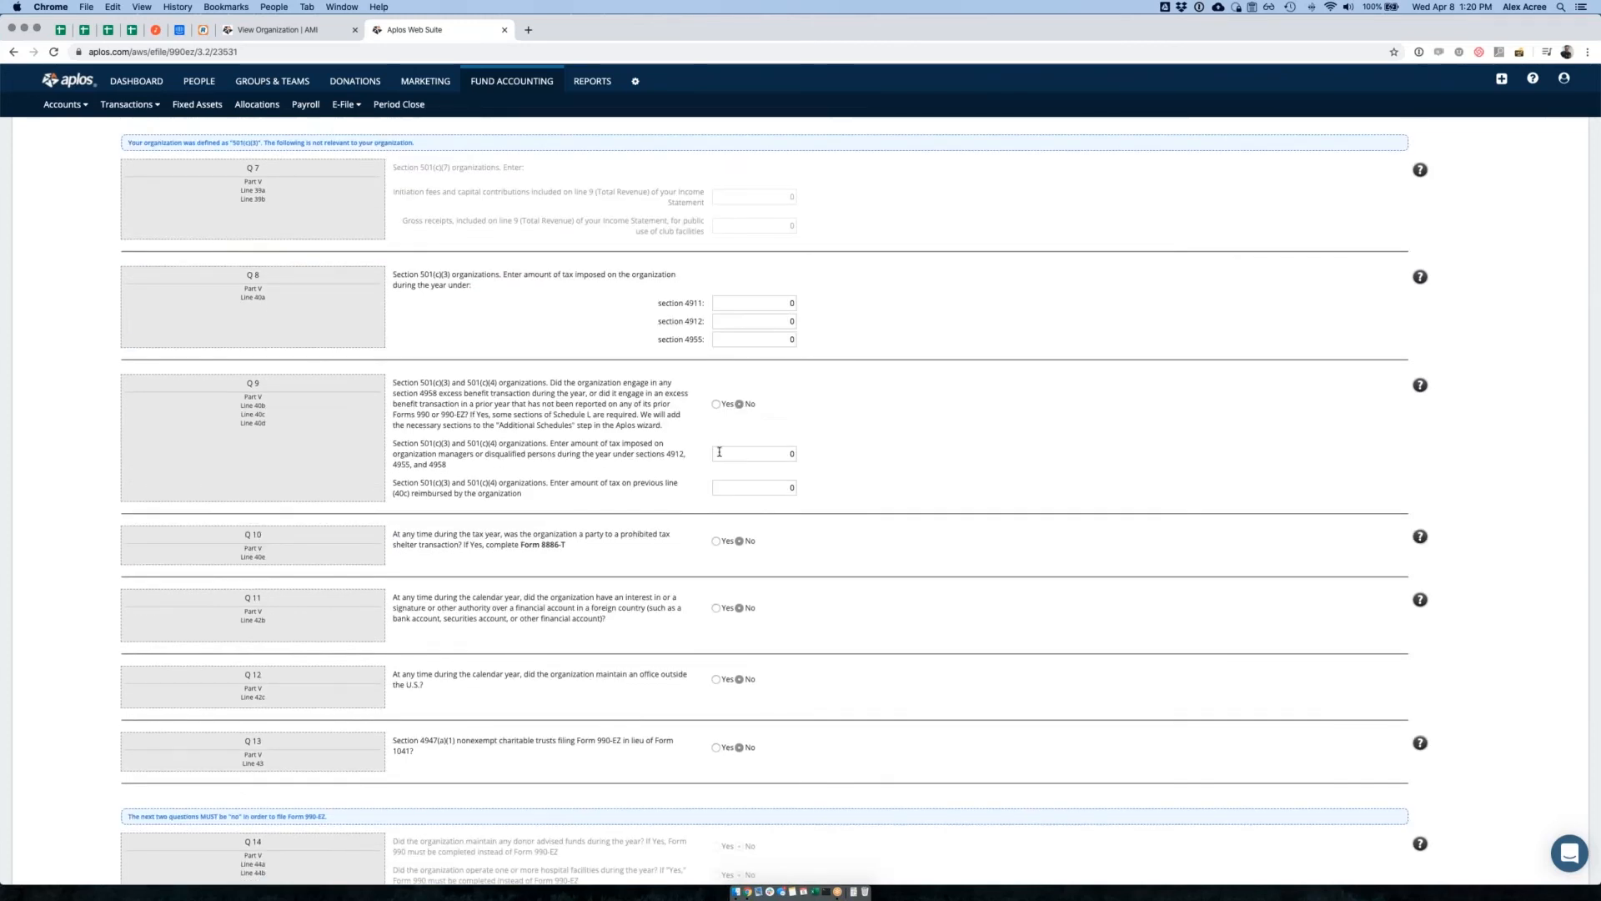
{"action": "scroll", "coordinate": [713, 408], "scroll_direction": "down", "scroll_amount": 6}
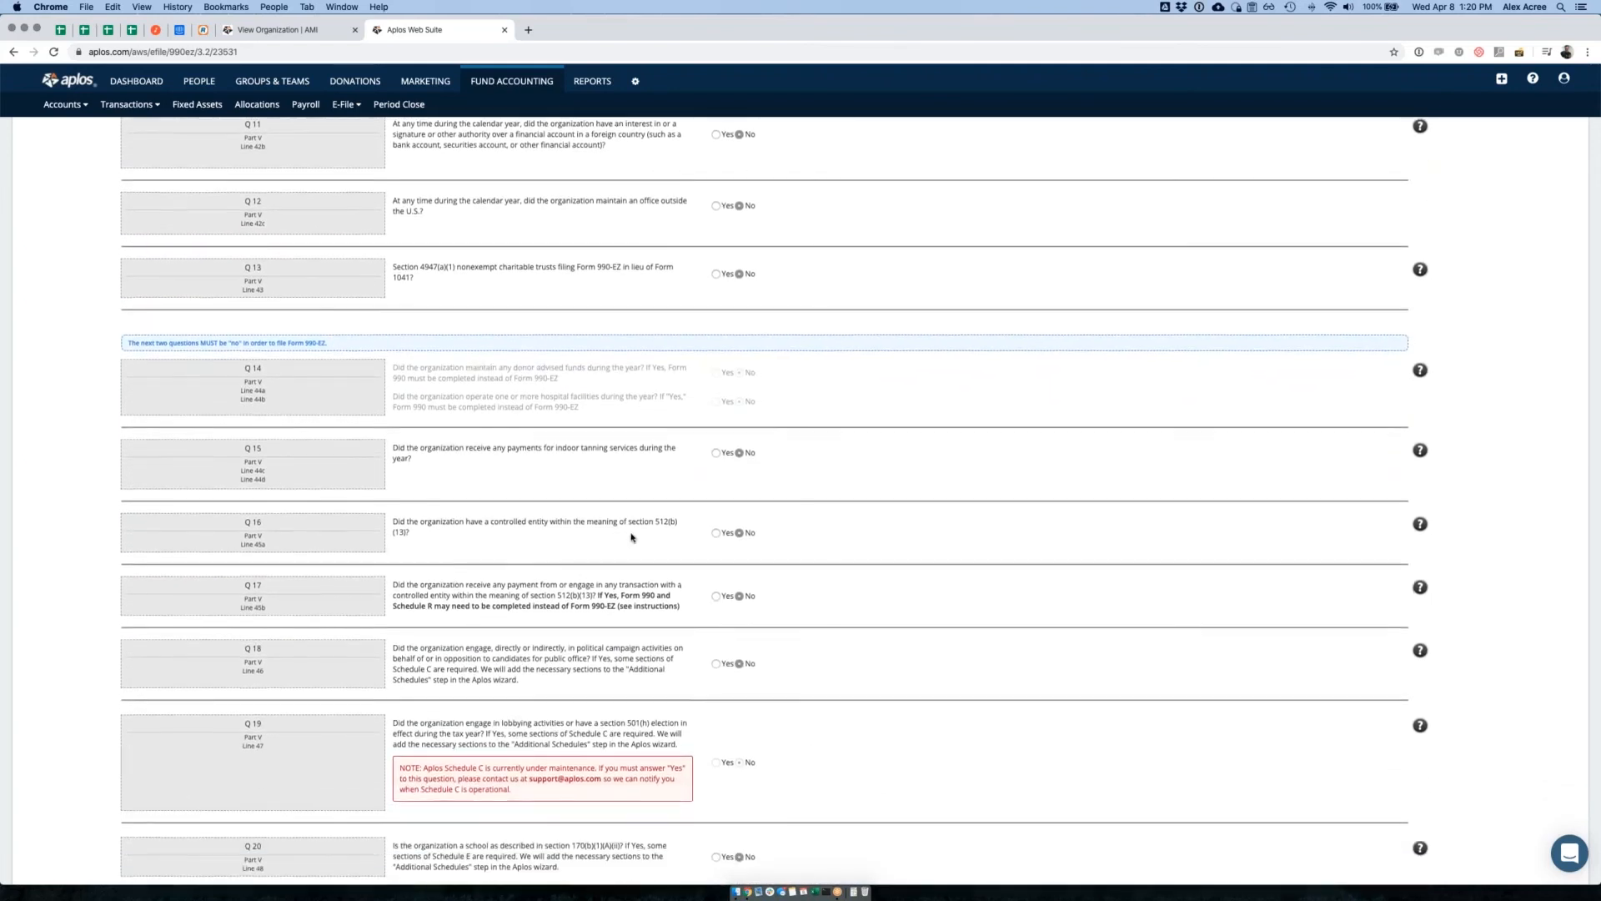
{"action": "scroll", "coordinate": [631, 537], "scroll_direction": "down", "scroll_amount": 4}
{"action": "scroll", "coordinate": [634, 524], "scroll_direction": "down", "scroll_amount": 2}
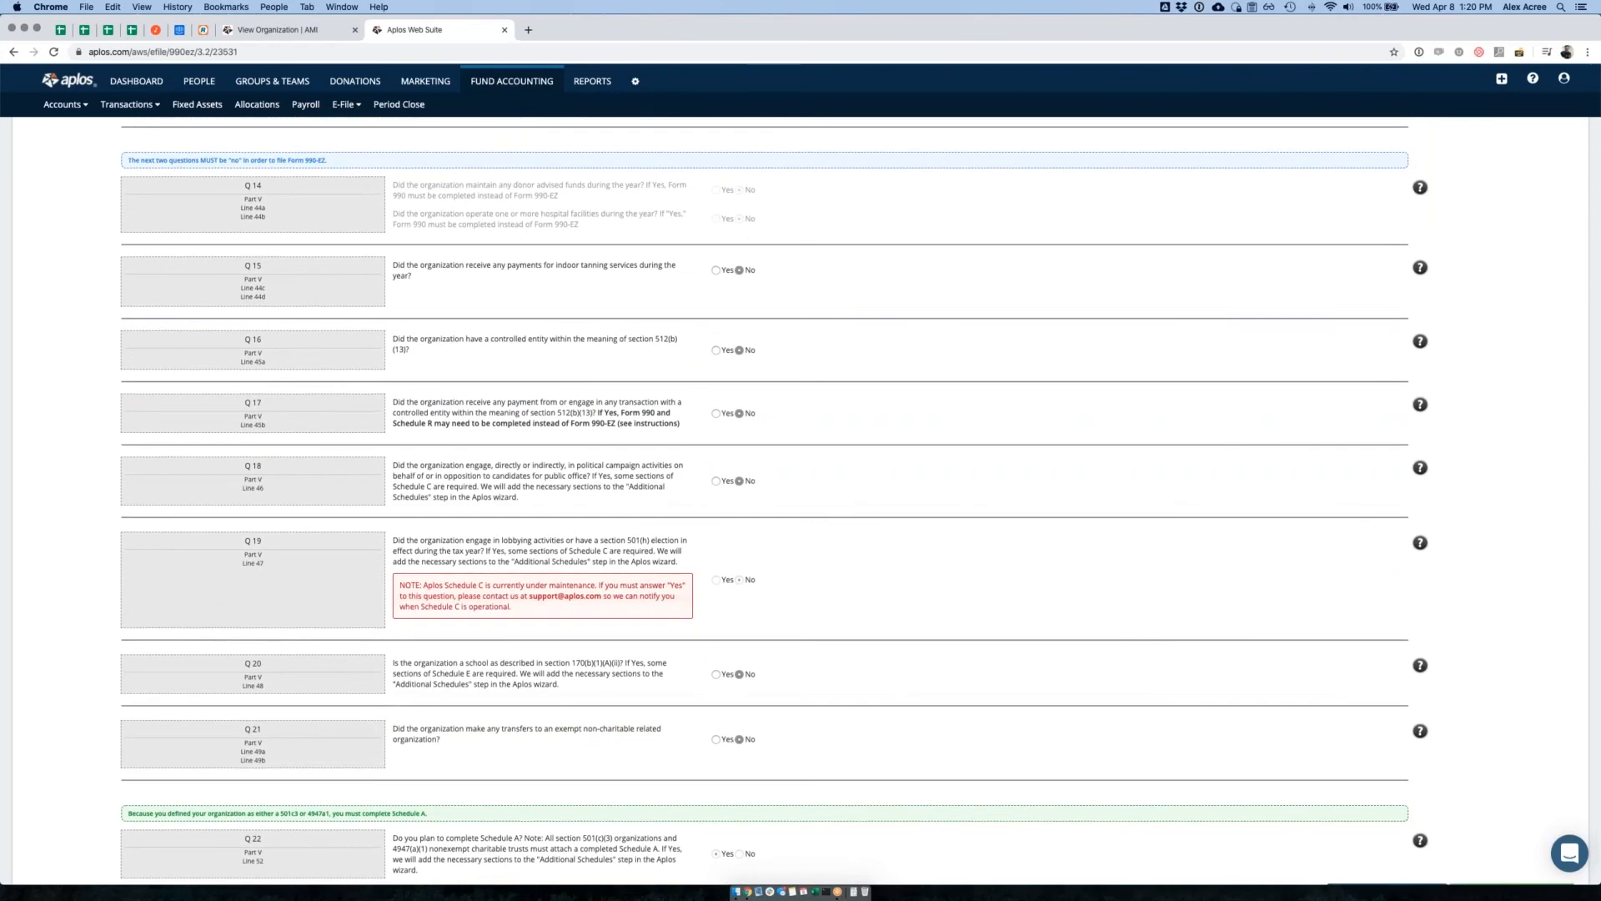
Read the Schedule C maintenance note under Q19 on lobbying activities, and check the remaining questions through Q22 on Schedule A
{"action": "left_click_drag", "start_coordinate": [399, 493], "coordinate": [521, 514]}
{"action": "left_click", "coordinate": [456, 493]}
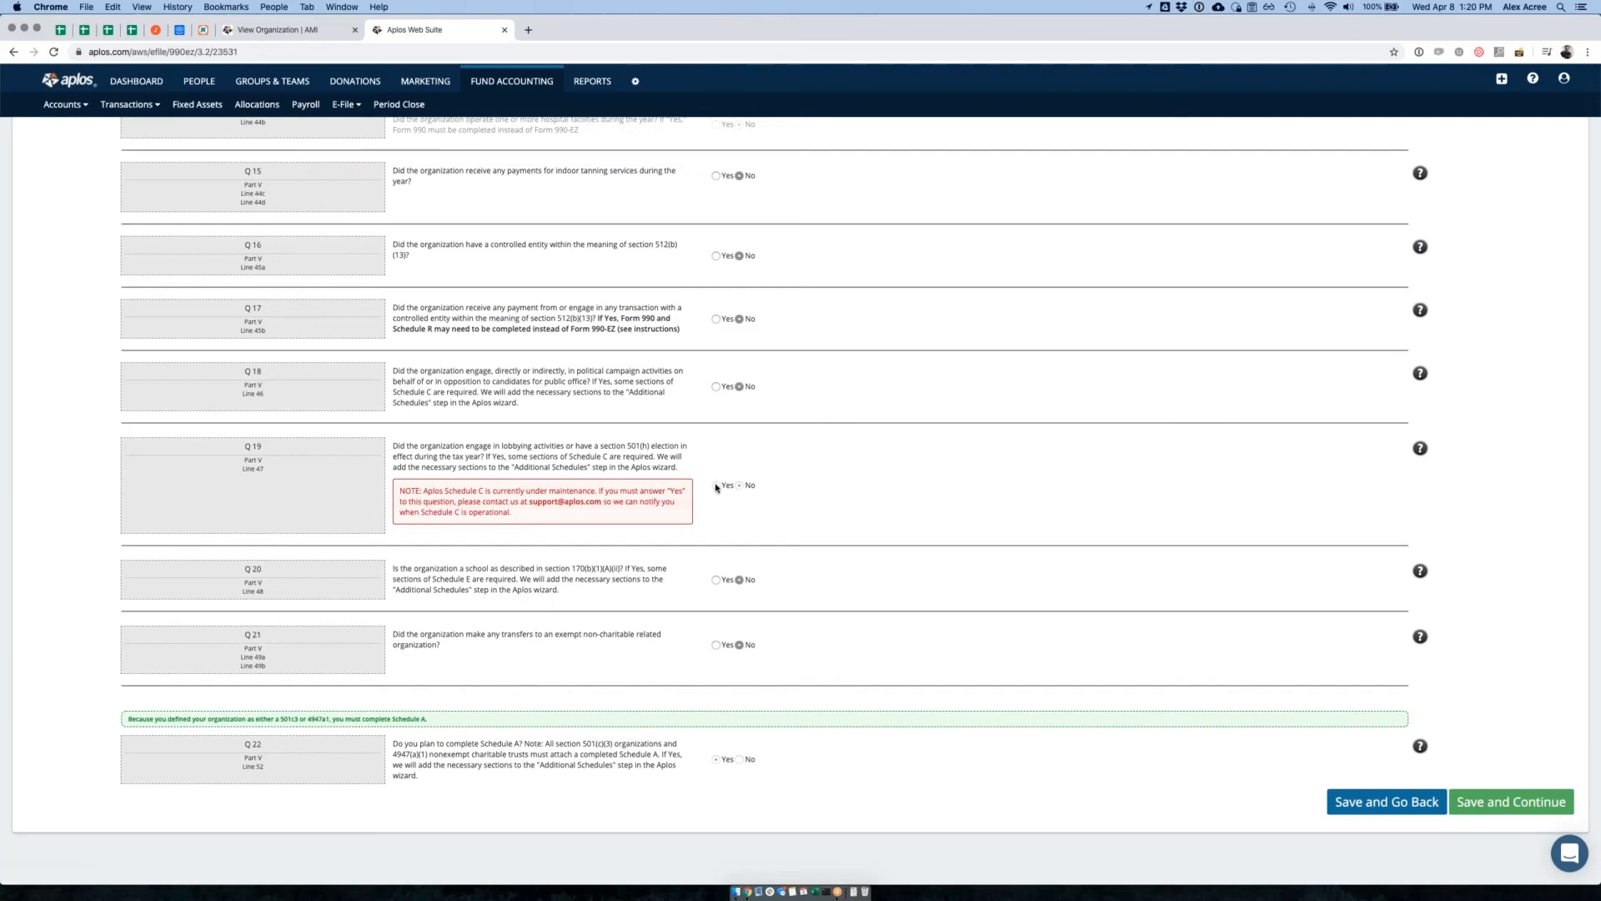
{"action": "left_click_drag", "start_coordinate": [537, 515], "coordinate": [400, 492]}
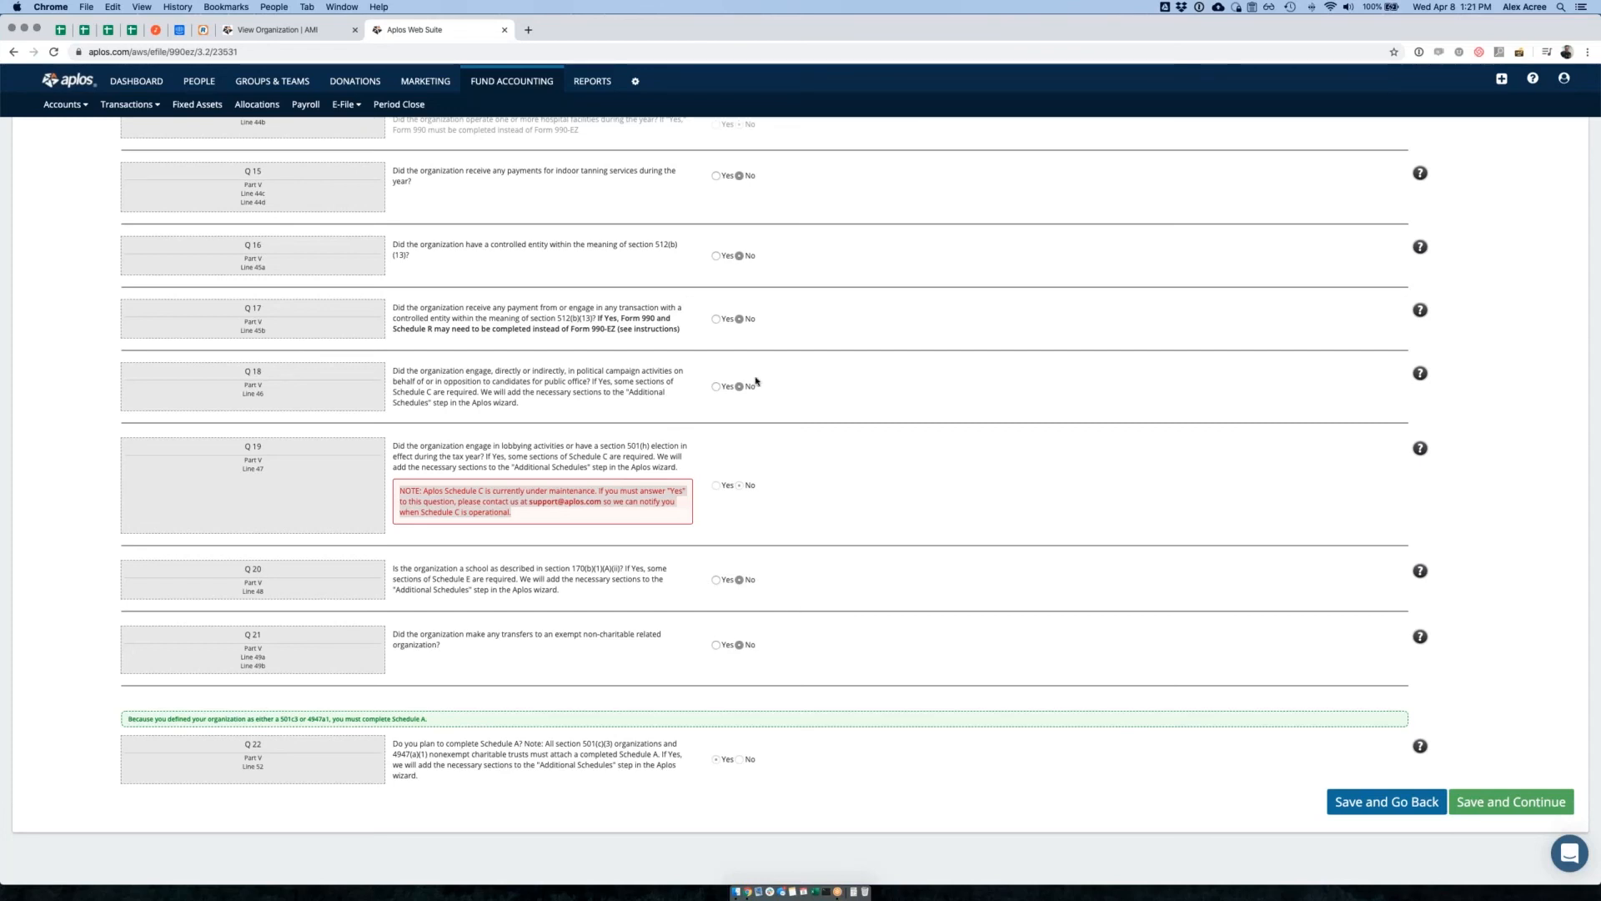
{"action": "scroll", "coordinate": [756, 381], "scroll_direction": "up", "scroll_amount": 2}
{"action": "scroll", "coordinate": [703, 508], "scroll_direction": "down", "scroll_amount": 2}
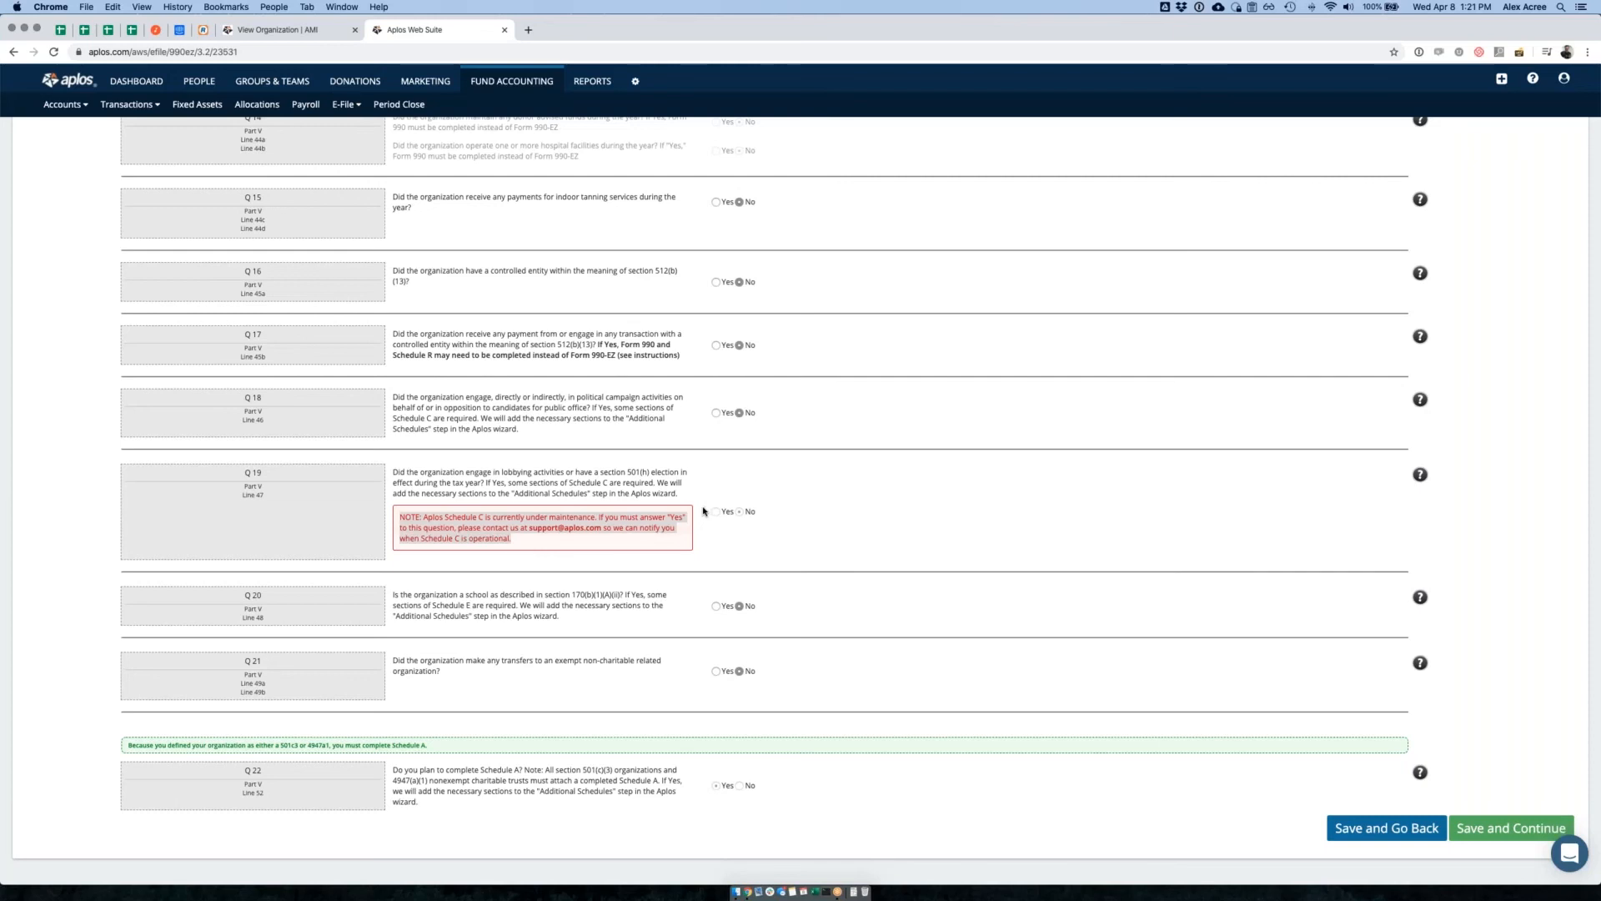
{"action": "double_click", "coordinate": [468, 515]}
{"action": "left_click", "coordinate": [608, 463]}
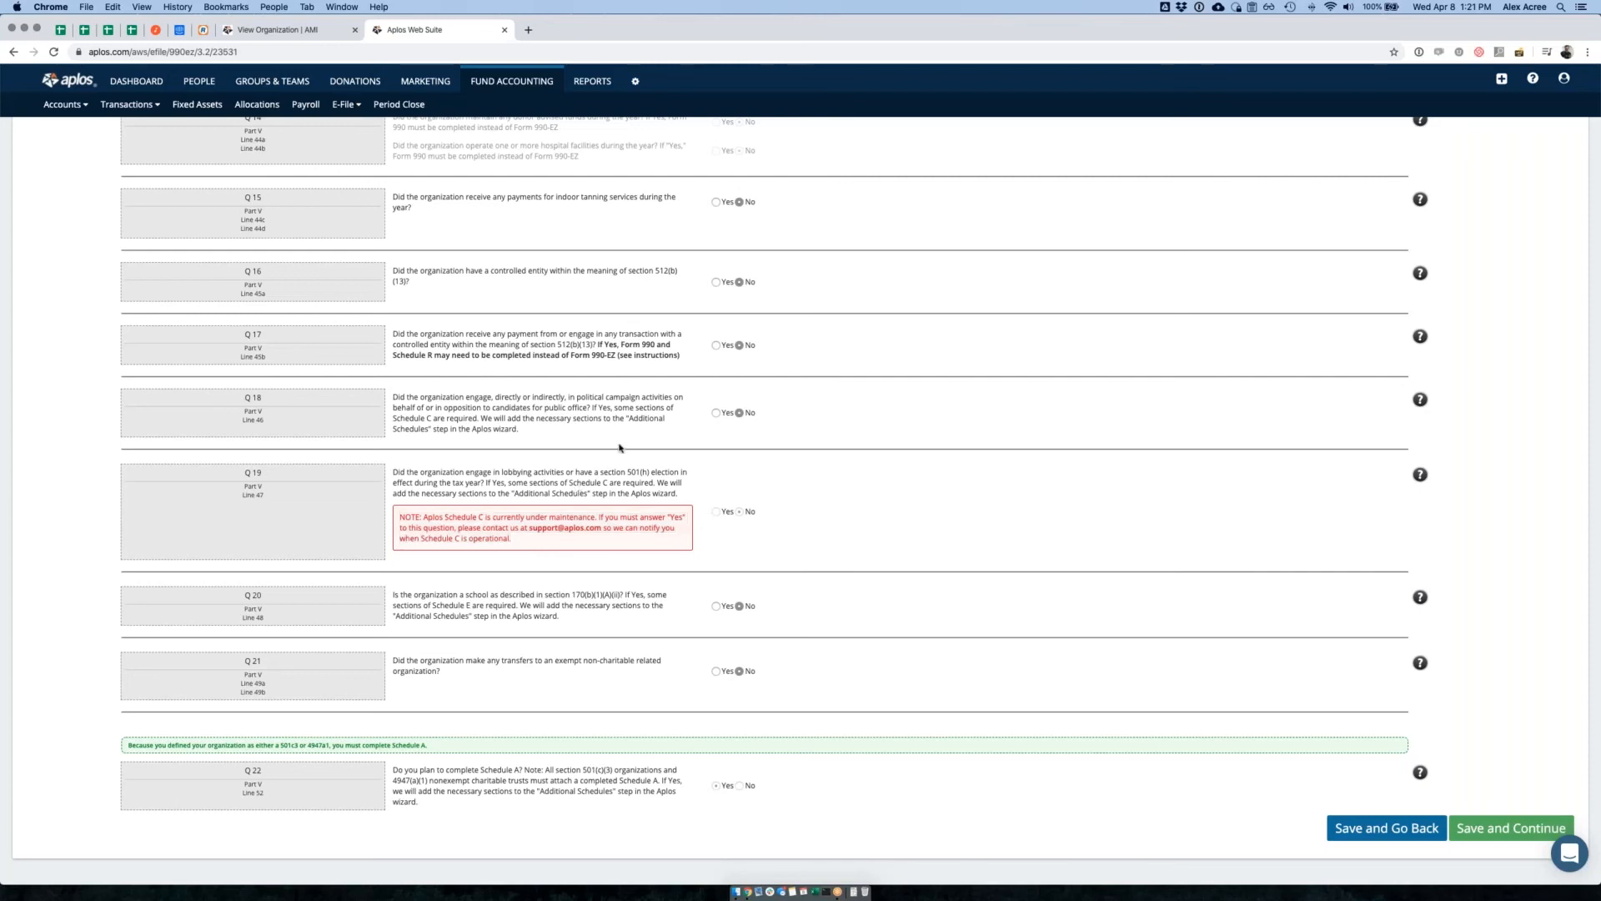
{"action": "scroll", "coordinate": [620, 447], "scroll_direction": "down", "scroll_amount": 1}
{"action": "scroll", "coordinate": [693, 717], "scroll_direction": "up", "scroll_amount": 2}
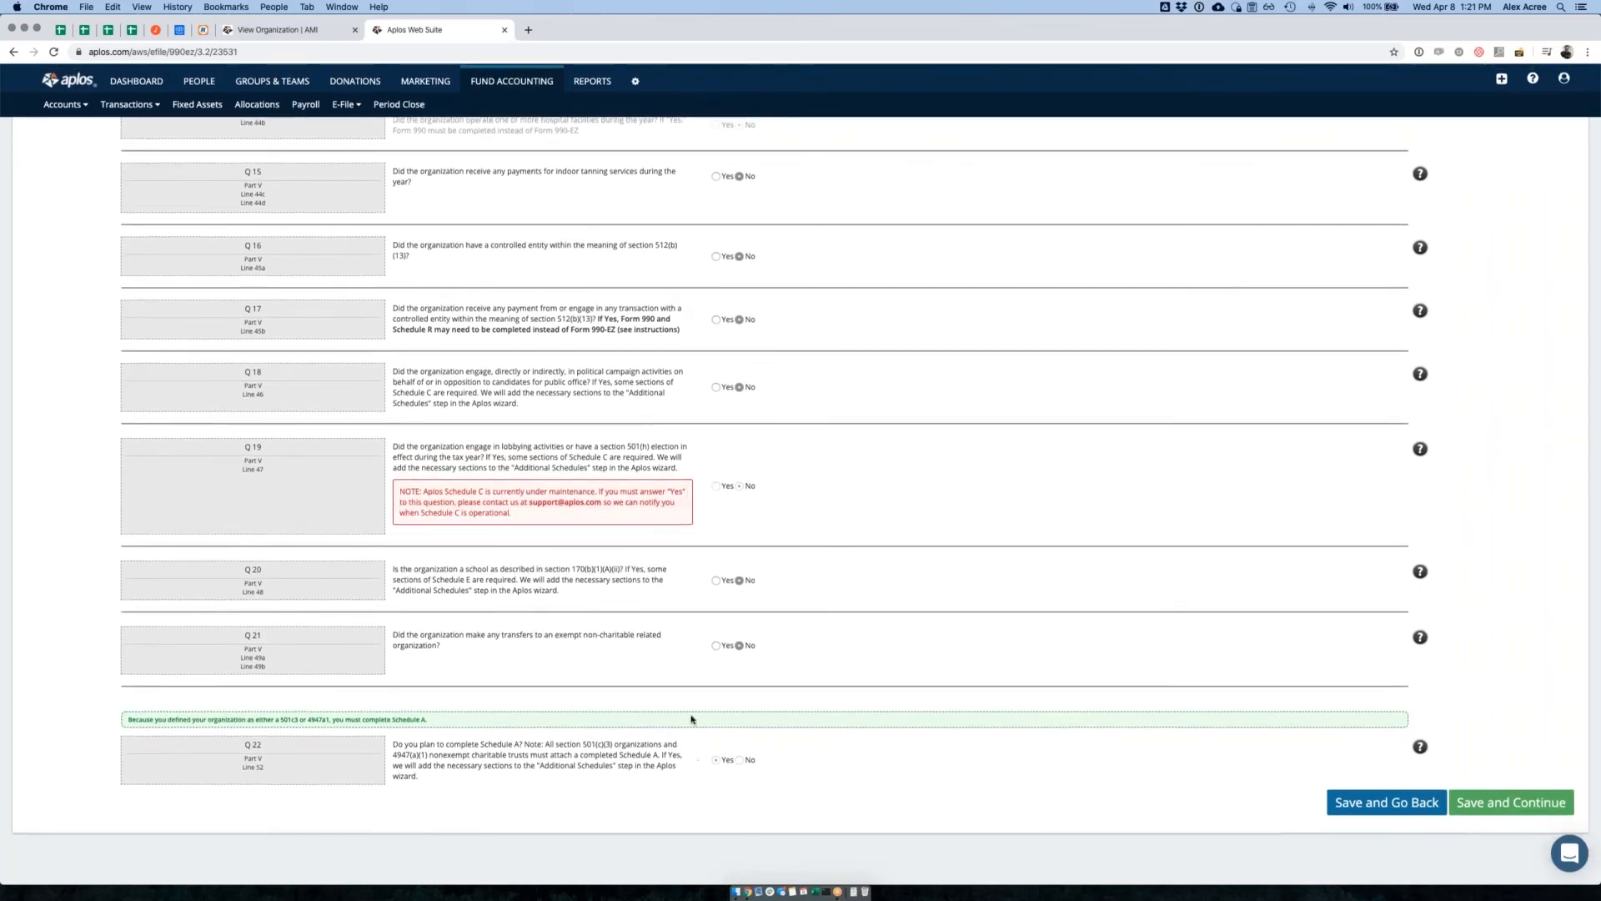
Save the Other Info answers and review the Highest Compensated Employees instructions on employees paid more than $100,000
{"action": "scroll", "coordinate": [693, 683], "scroll_direction": "down", "scroll_amount": 2}
{"action": "left_click", "coordinate": [1511, 801]}
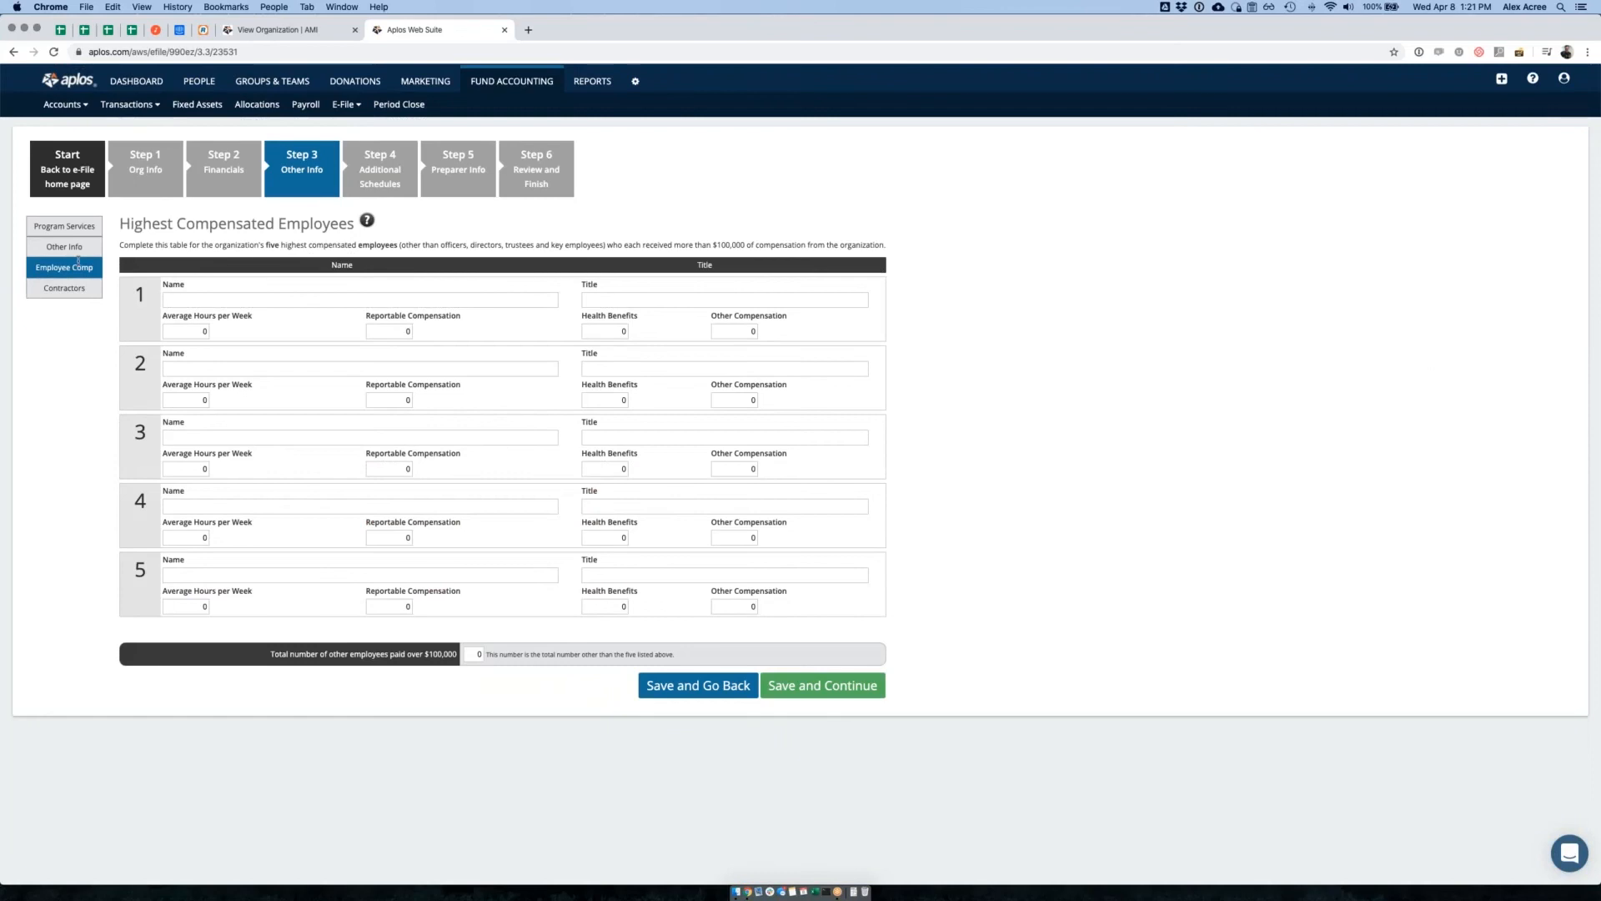
{"action": "left_click_drag", "start_coordinate": [119, 223], "coordinate": [359, 224]}
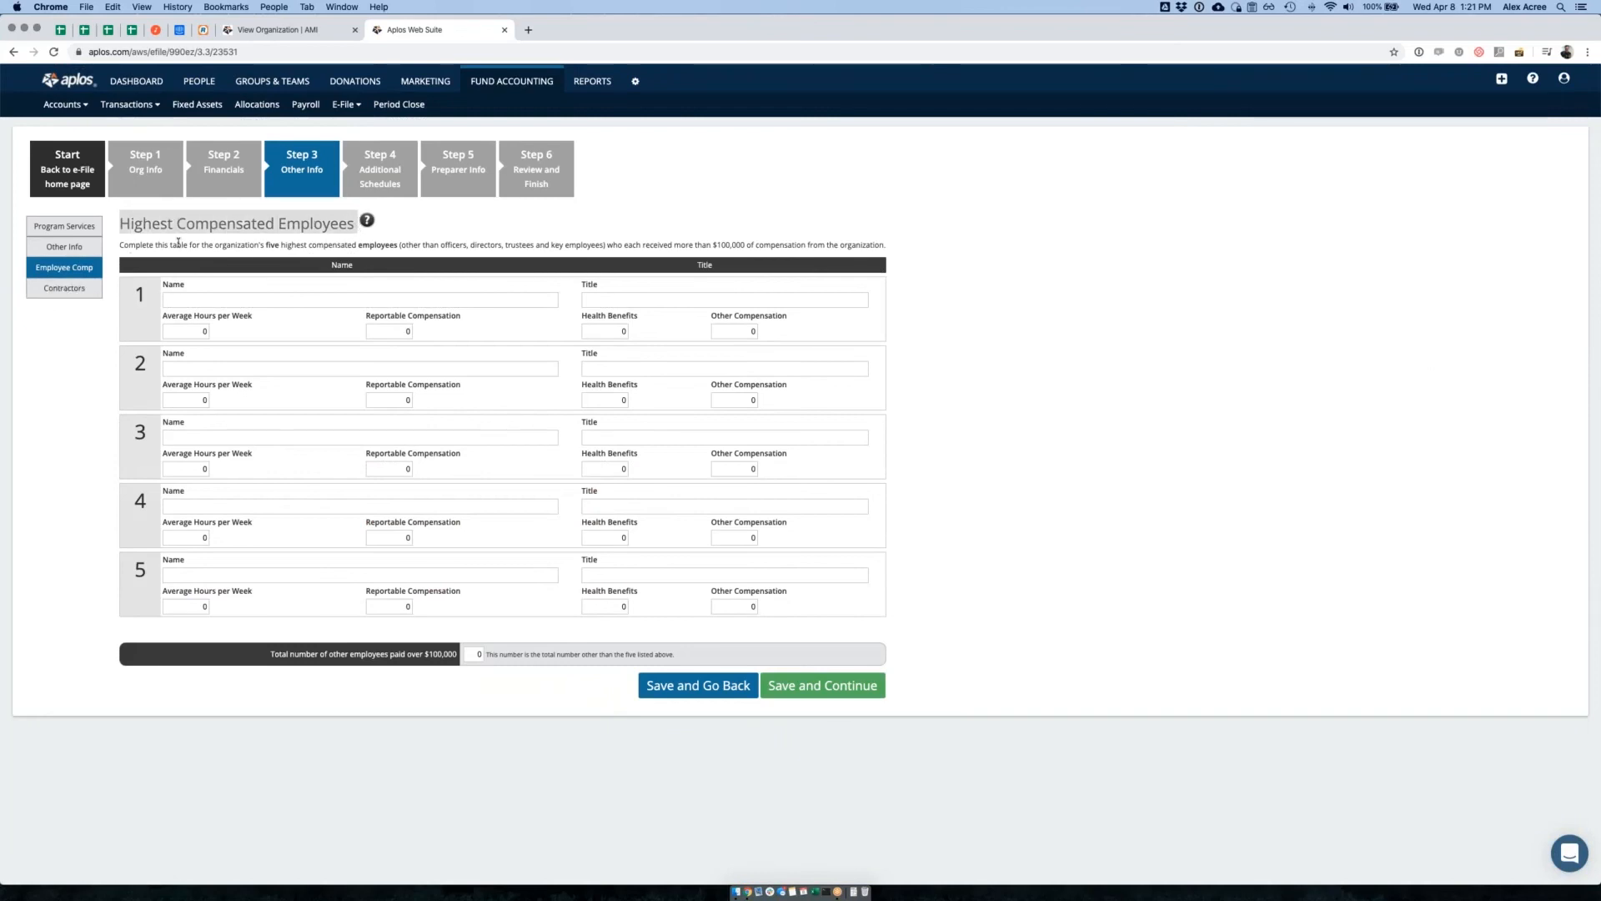
{"action": "left_click", "coordinate": [204, 261]}
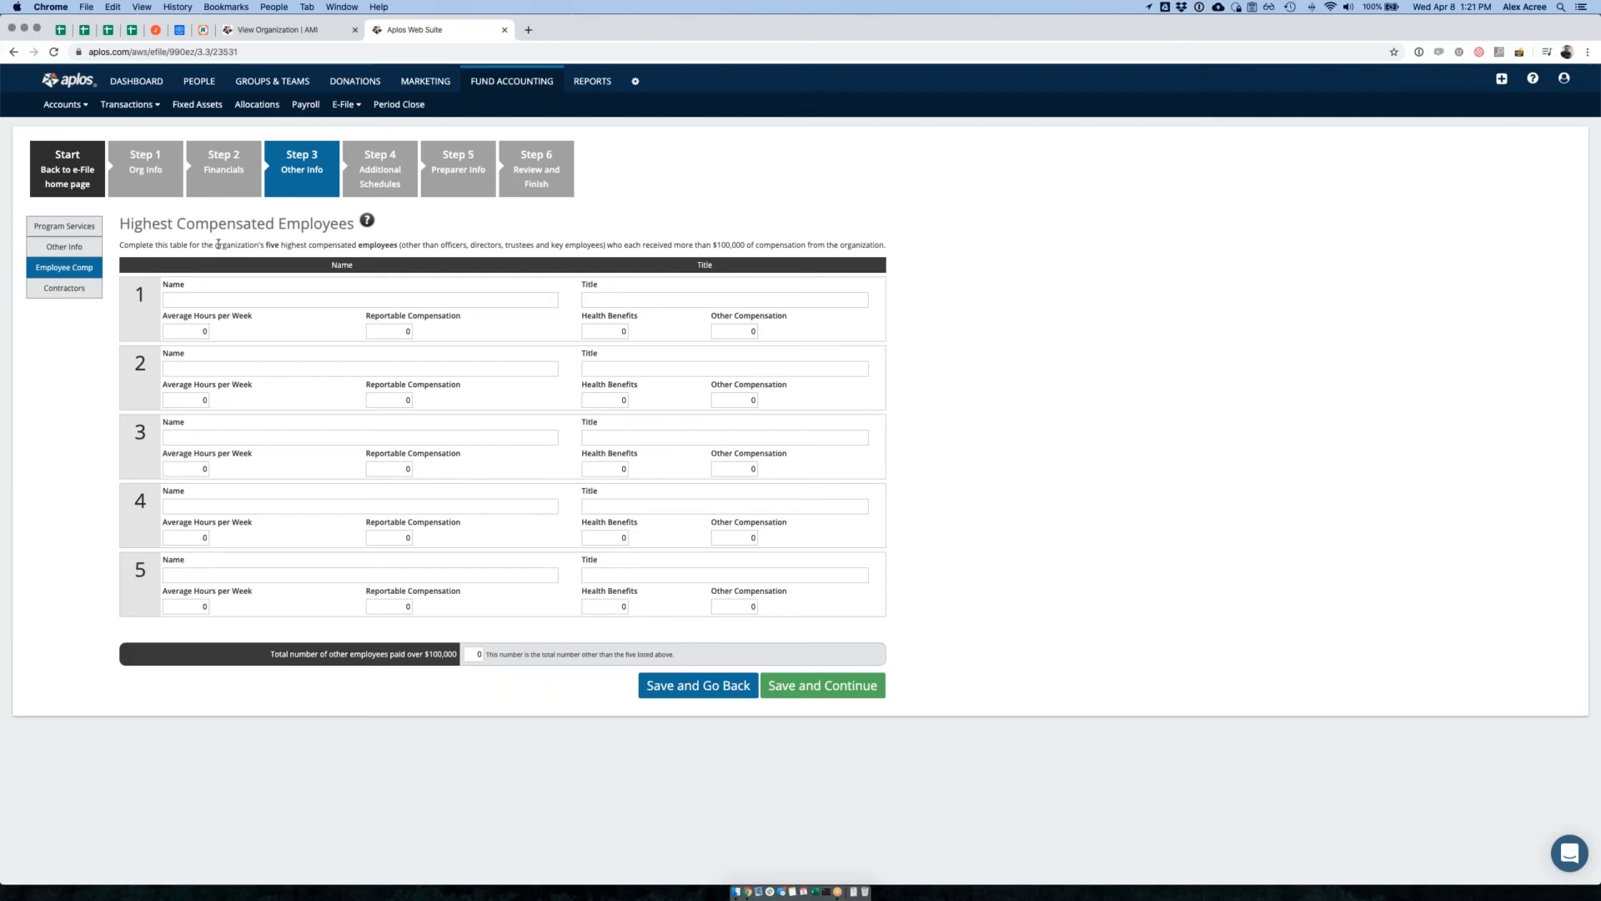
{"action": "left_click_drag", "start_coordinate": [261, 244], "coordinate": [397, 245]}
{"action": "left_click_drag", "start_coordinate": [657, 244], "coordinate": [843, 244]}
{"action": "left_click", "coordinate": [674, 240]}
{"action": "left_click_drag", "start_coordinate": [714, 245], "coordinate": [750, 245]}
{"action": "left_click", "coordinate": [370, 293]}
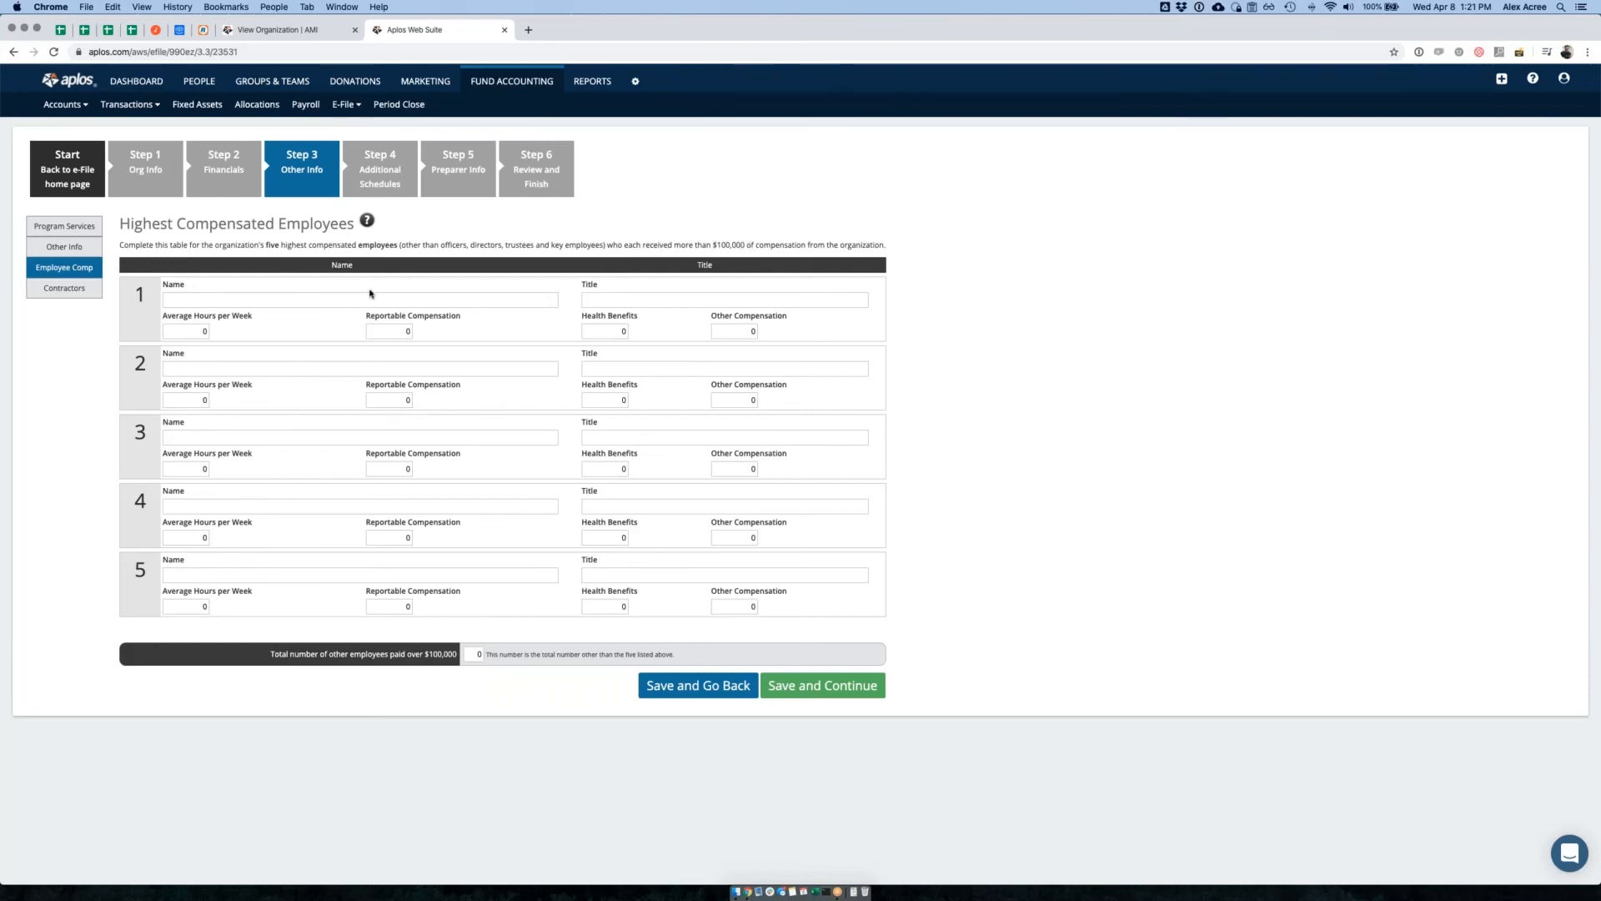
Leave the employee compensation table blank, review the independent contractors instructions, and save through to the Form 990-EZ Schedules page
{"action": "left_click", "coordinate": [785, 693]}
{"action": "left_click_drag", "start_coordinate": [546, 245], "coordinate": [672, 249]}
{"action": "left_click", "coordinate": [687, 244]}
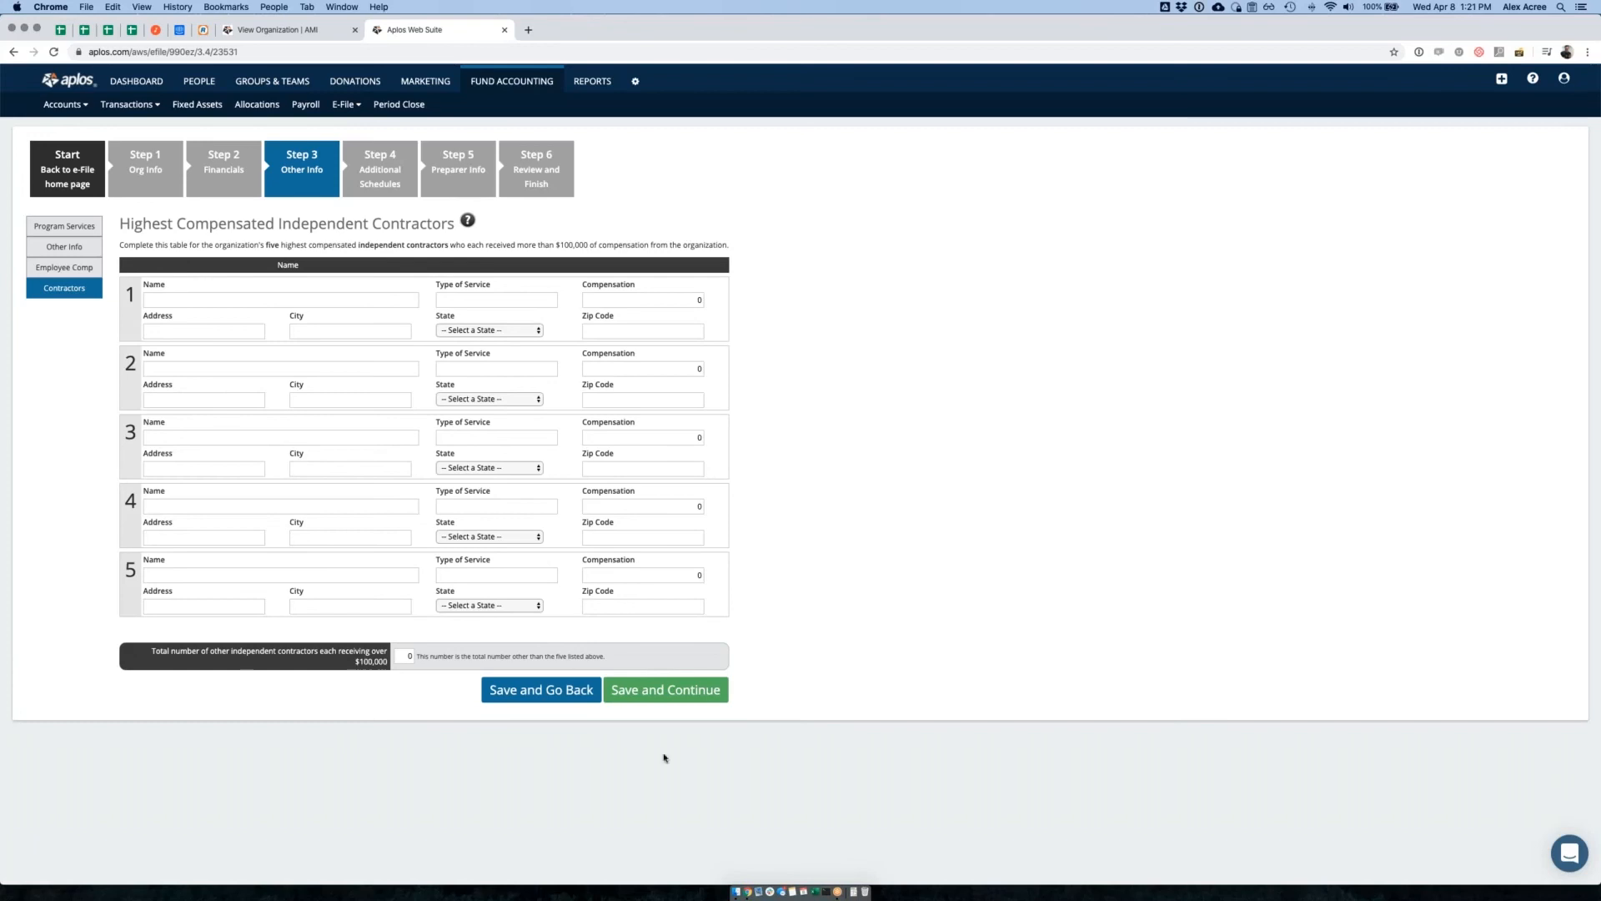
{"action": "left_click", "coordinate": [658, 696]}
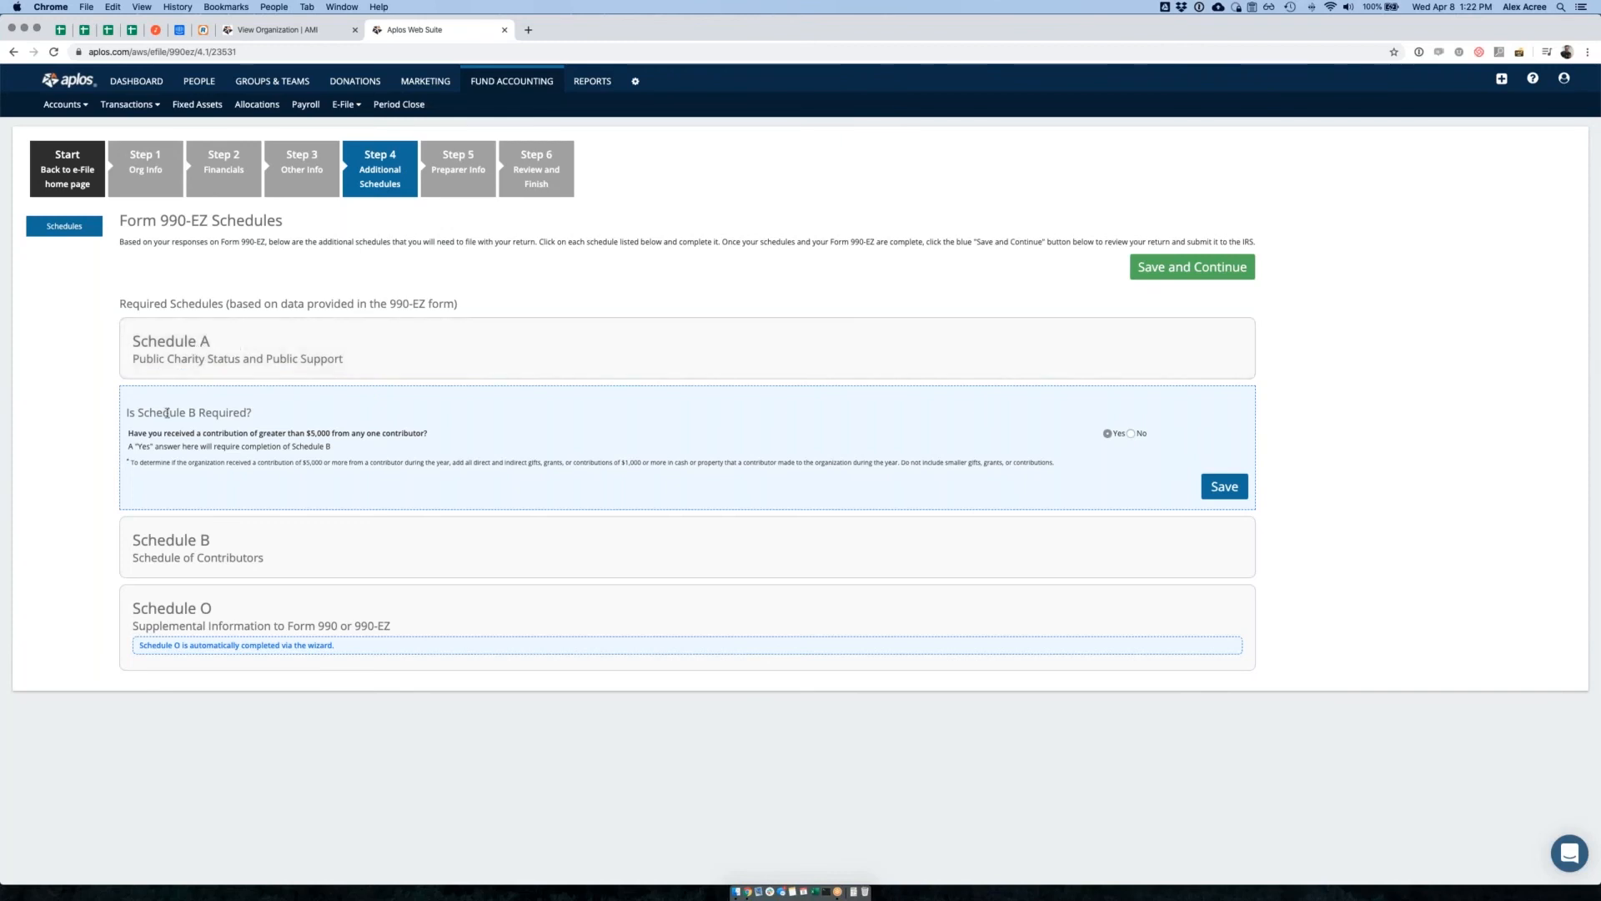
Read the question on whether Schedule B is required for contributions greater than $5,000 from any one contributor
{"action": "left_click_drag", "start_coordinate": [131, 412], "coordinate": [251, 417]}
{"action": "left_click", "coordinate": [310, 422]}
{"action": "left_click_drag", "start_coordinate": [429, 434], "coordinate": [170, 433]}
{"action": "left_click", "coordinate": [170, 434]}
Save the Schedule B contribution question as No, and switch it back to Yes and save again
{"action": "left_click", "coordinate": [1130, 433]}
{"action": "left_click", "coordinate": [1227, 486]}
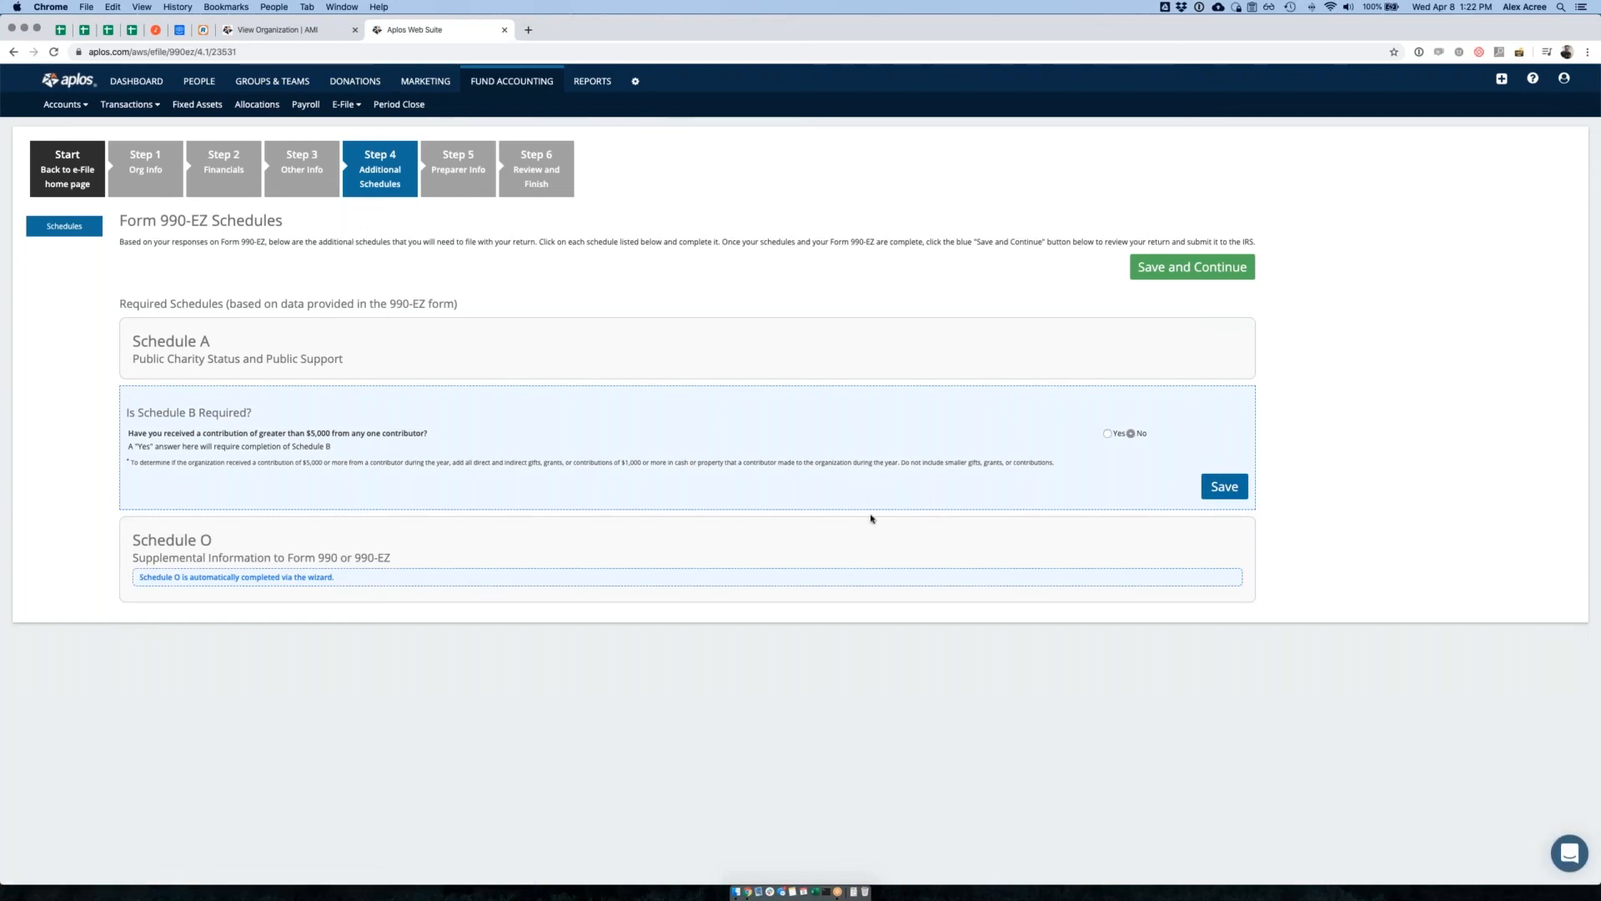
{"action": "left_click", "coordinate": [1108, 433]}
{"action": "left_click", "coordinate": [1224, 487]}
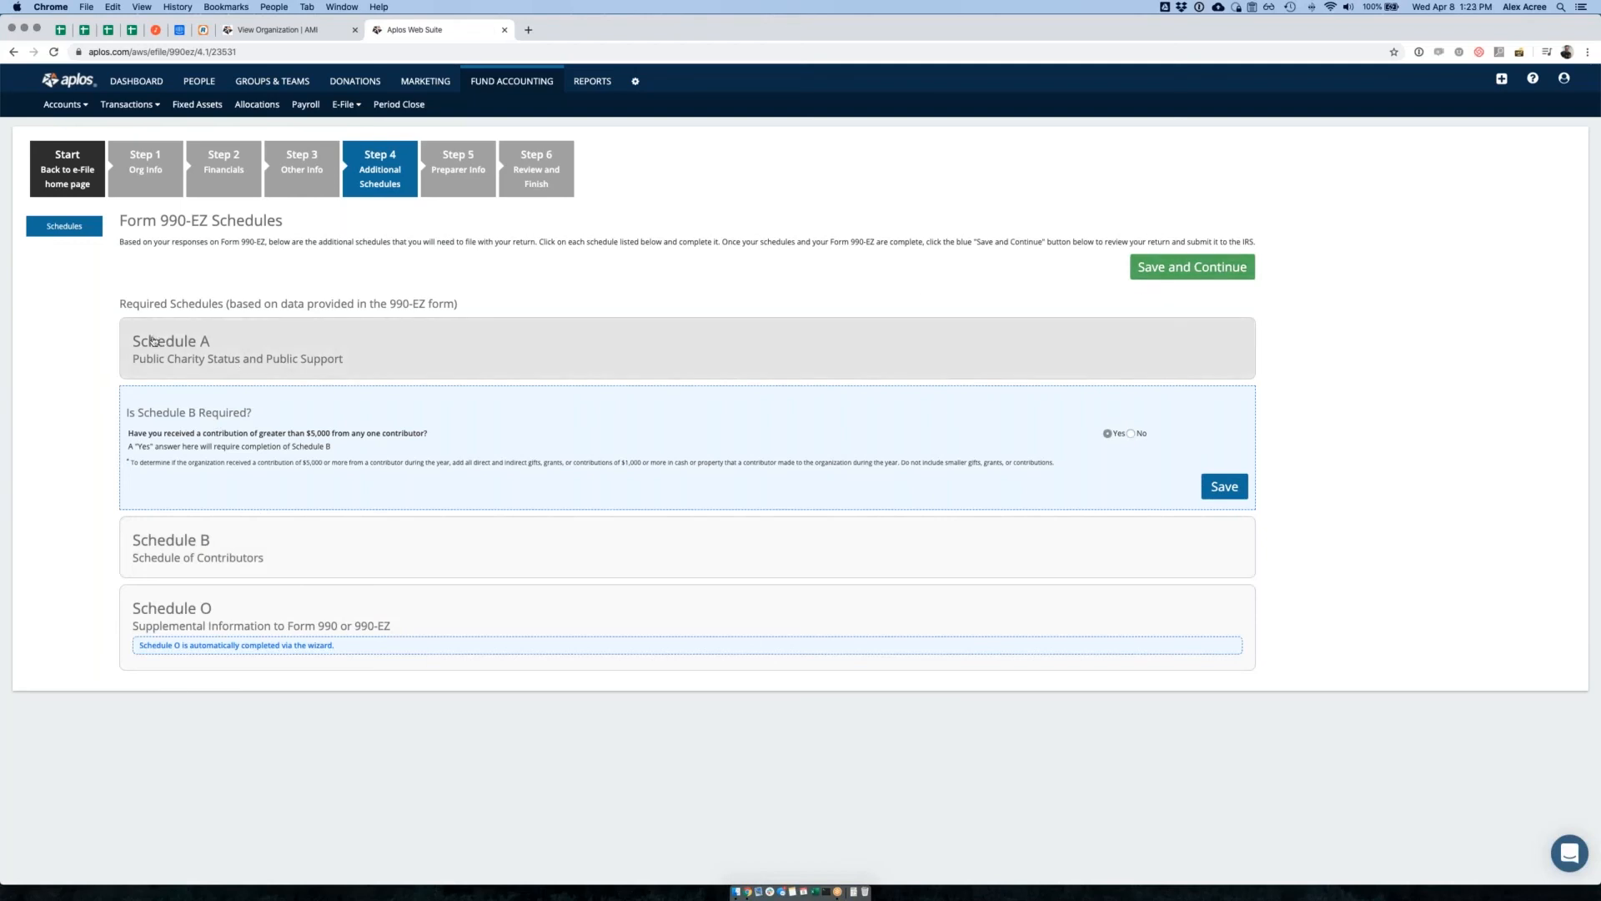
Set the Schedule A Part 1 organization type to option 2, a school, and save it
{"action": "left_click", "coordinate": [214, 348]}
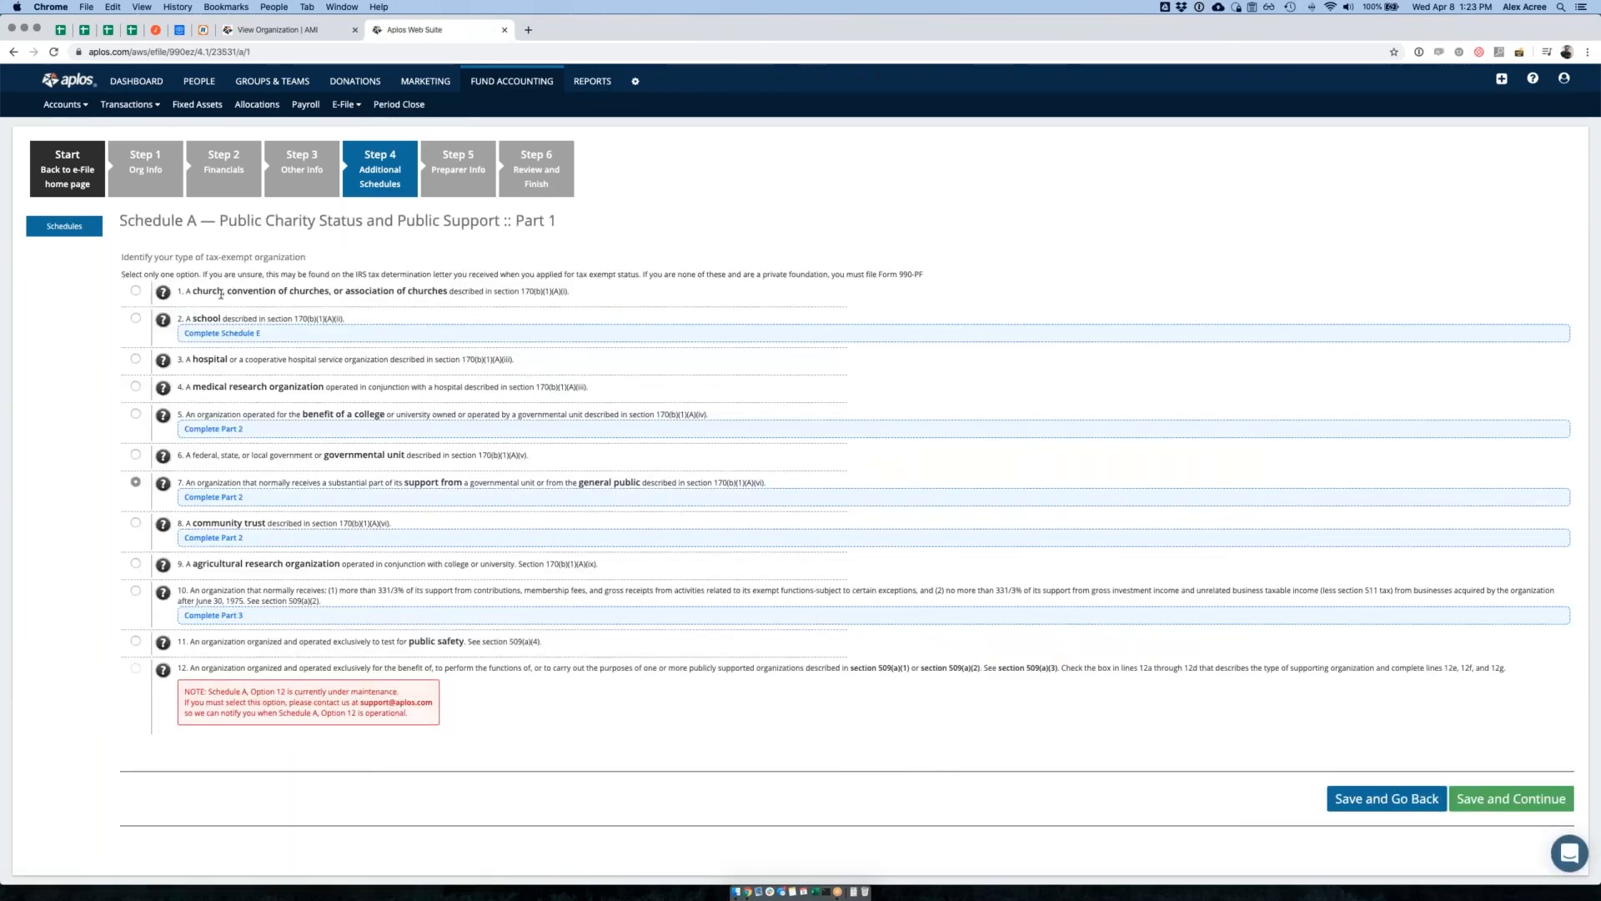
{"action": "left_click", "coordinate": [137, 319]}
{"action": "left_click", "coordinate": [1476, 797]}
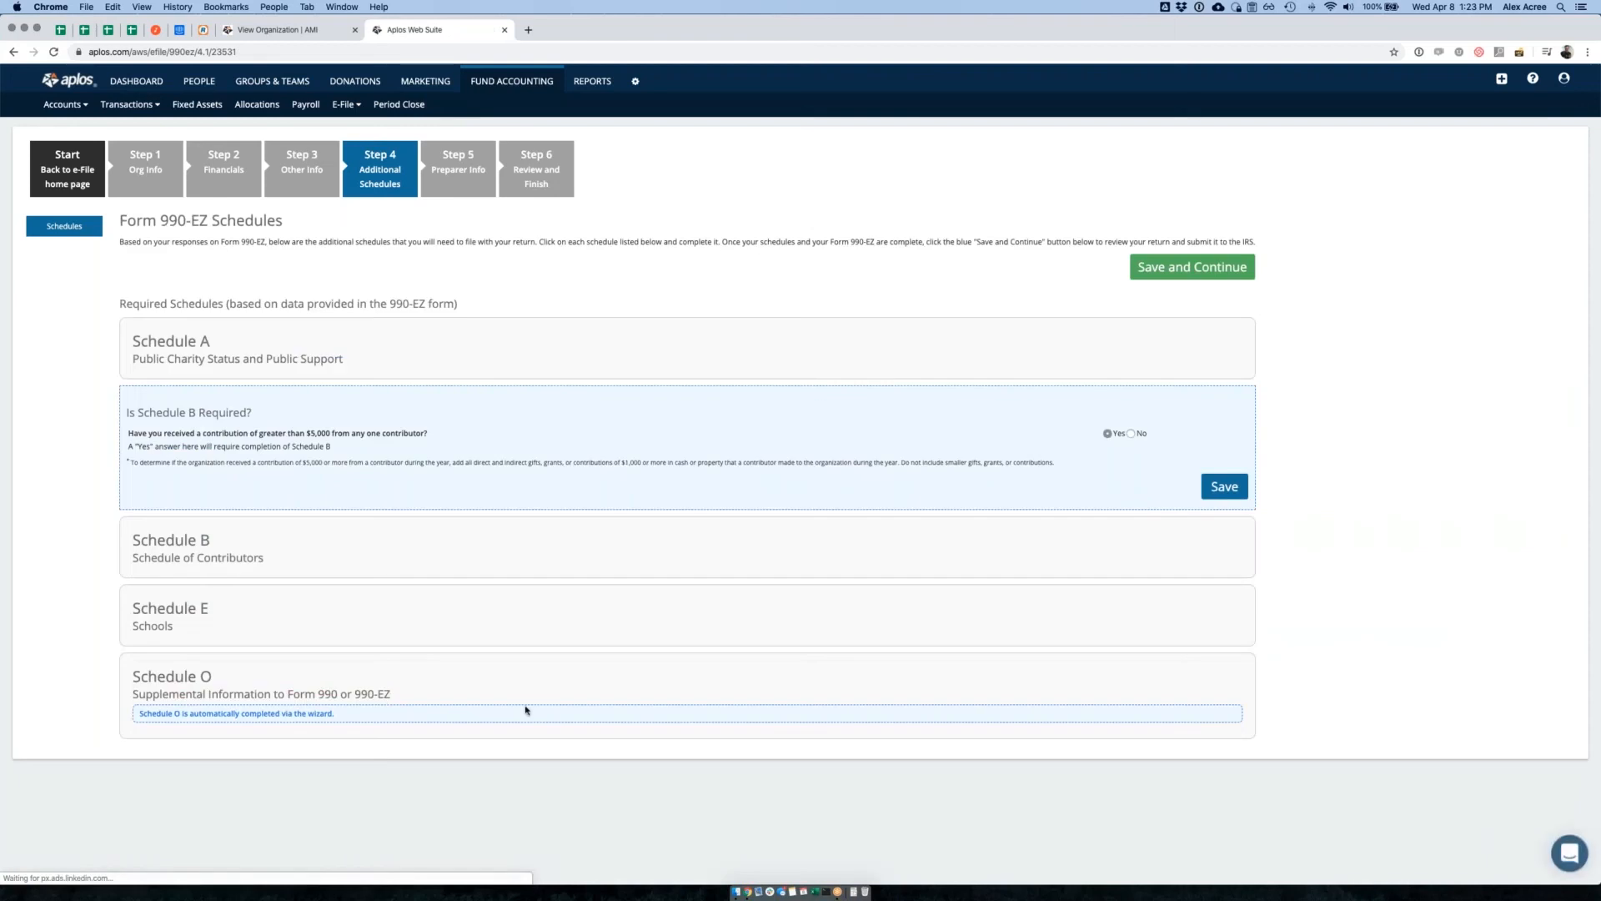
Open Schedule E for schools, look through its questions, and return to the schedules list
{"action": "left_click", "coordinate": [218, 616]}
{"action": "scroll", "coordinate": [326, 352], "scroll_direction": "down", "scroll_amount": 10}
{"action": "scroll", "coordinate": [325, 352], "scroll_direction": "down", "scroll_amount": 3}
{"action": "scroll", "coordinate": [343, 389], "scroll_direction": "up", "scroll_amount": 10}
{"action": "left_click", "coordinate": [14, 51]}
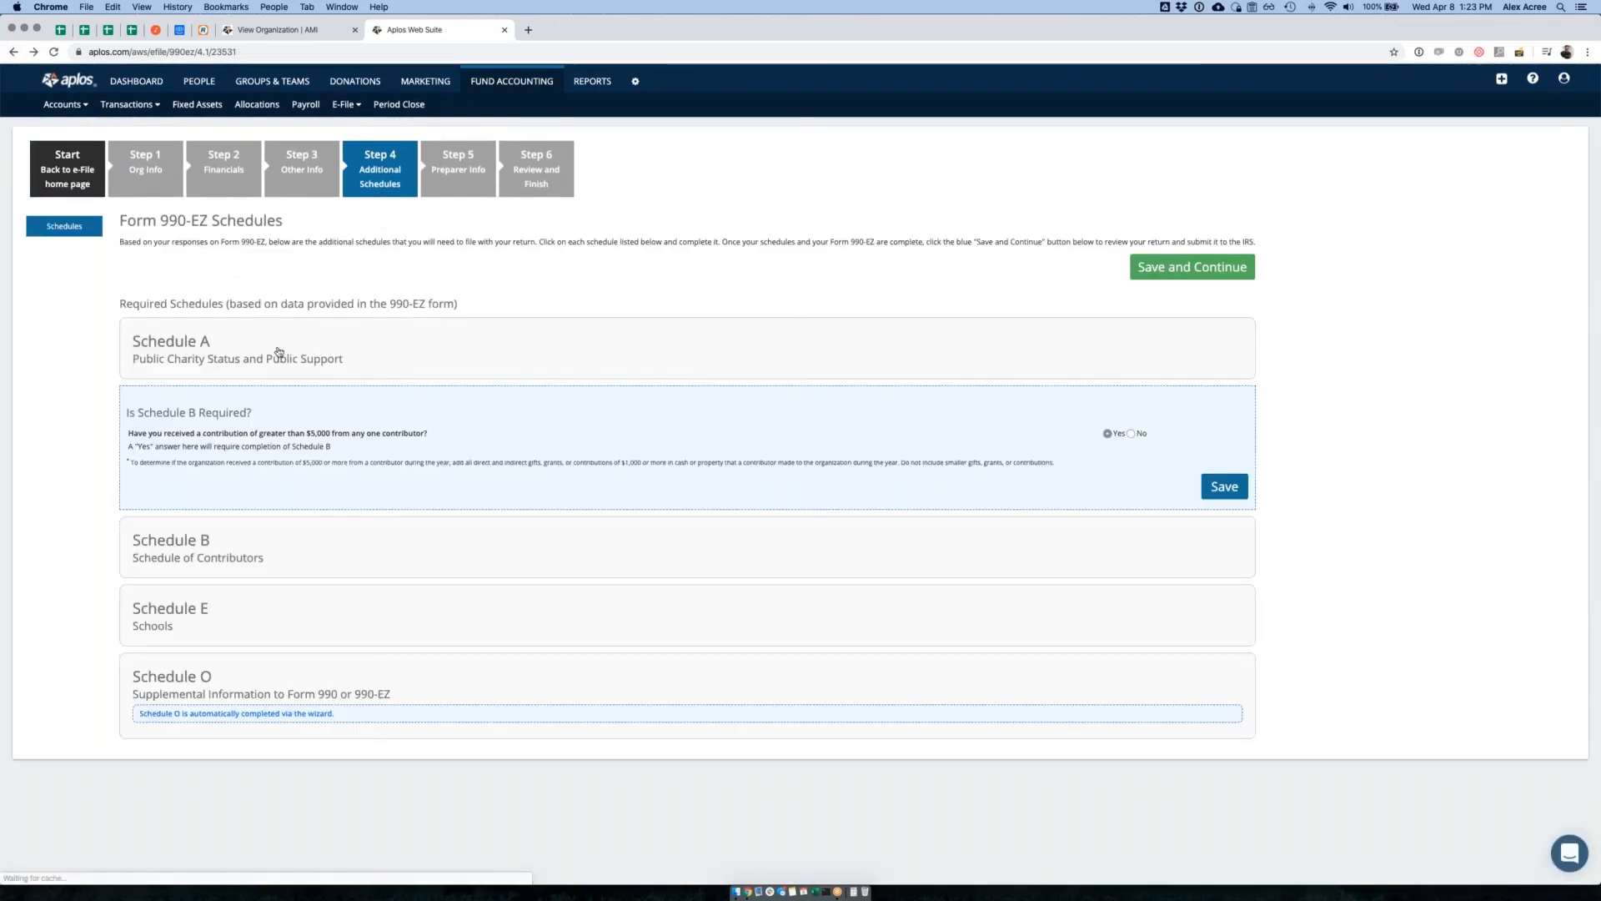
Review options 10 and 12 in Schedule A Part 1, and save option 7, support from a governmental unit or the general public
{"action": "left_click", "coordinate": [175, 342]}
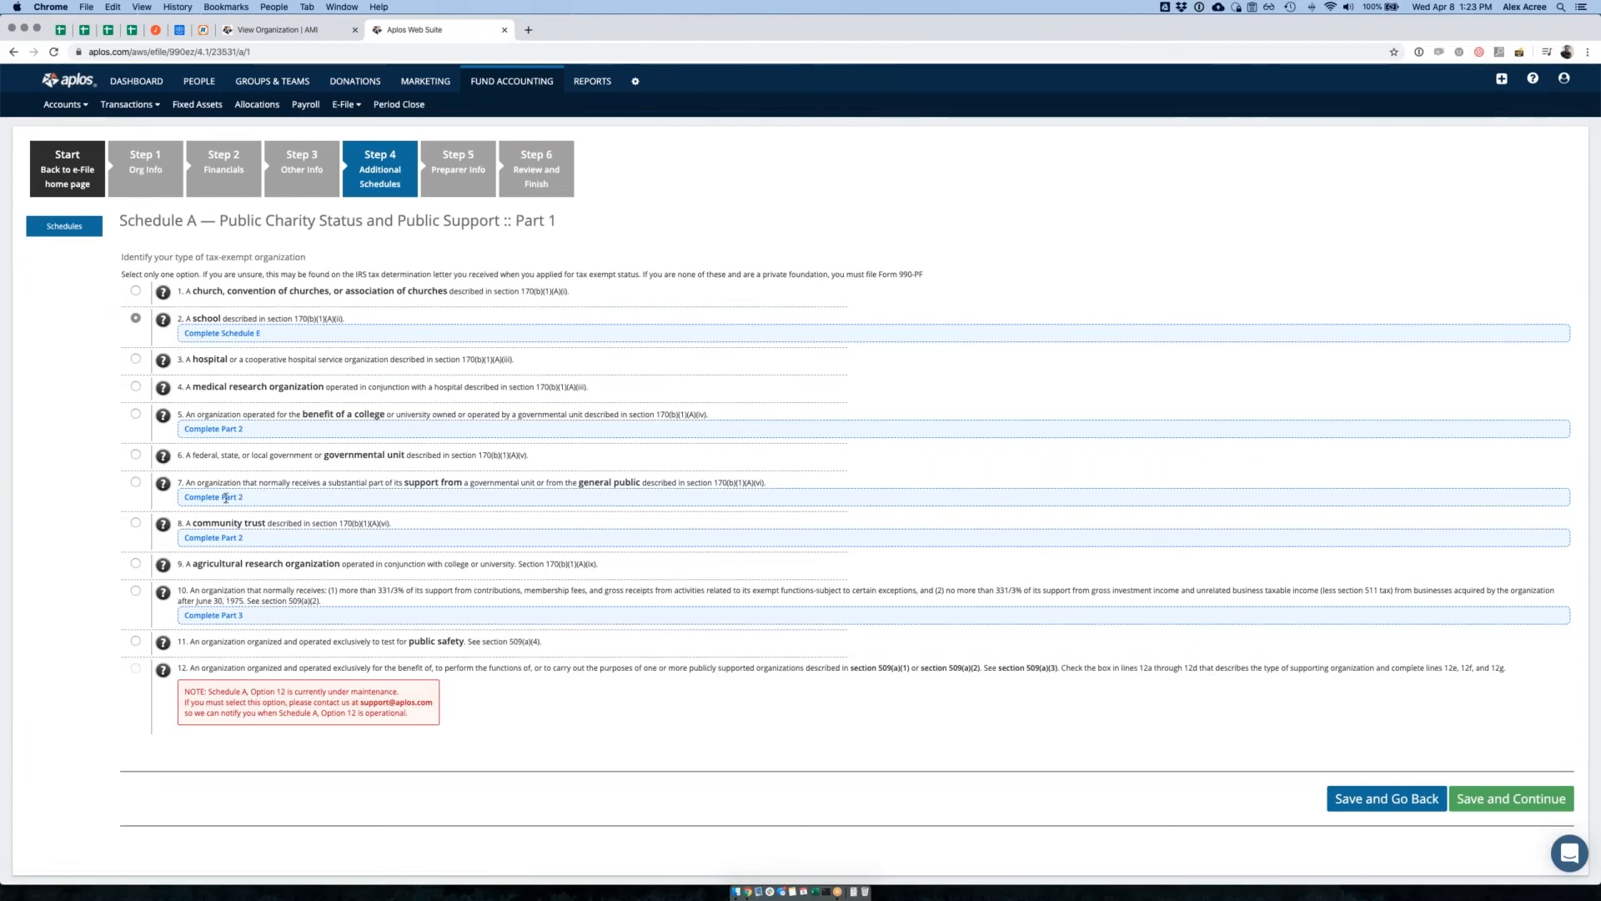
{"action": "mouse_move", "coordinate": [246, 598]}
{"action": "left_mouse_down"}
{"action": "mouse_move", "coordinate": [212, 615]}
{"action": "mouse_move", "coordinate": [272, 602]}
{"action": "left_mouse_up"}
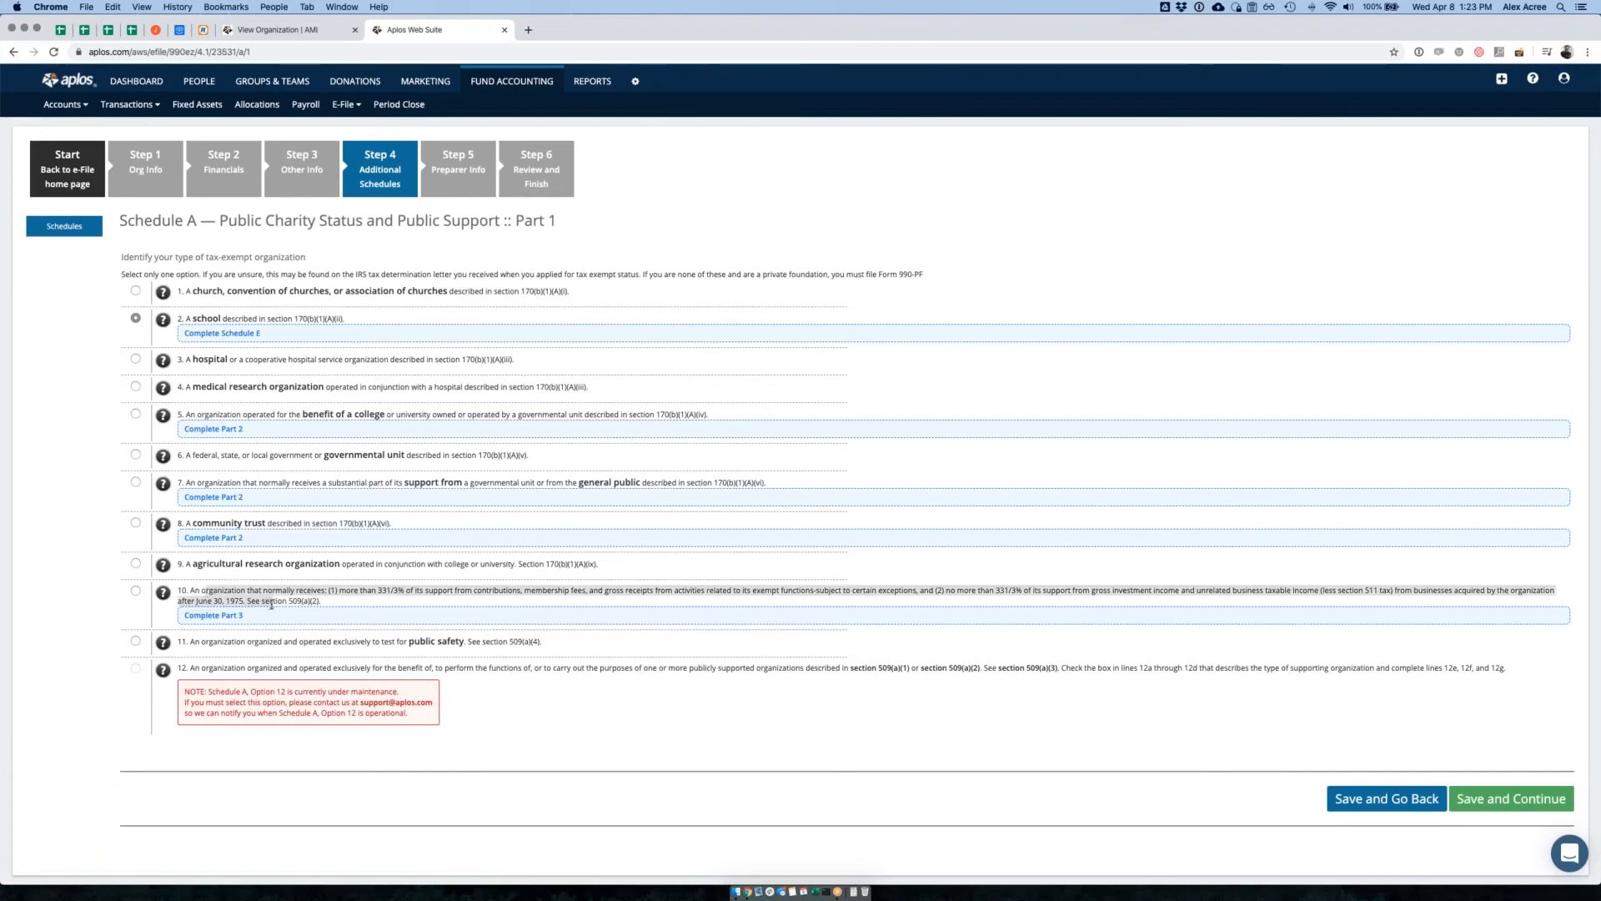
{"action": "left_click", "coordinate": [138, 591]}
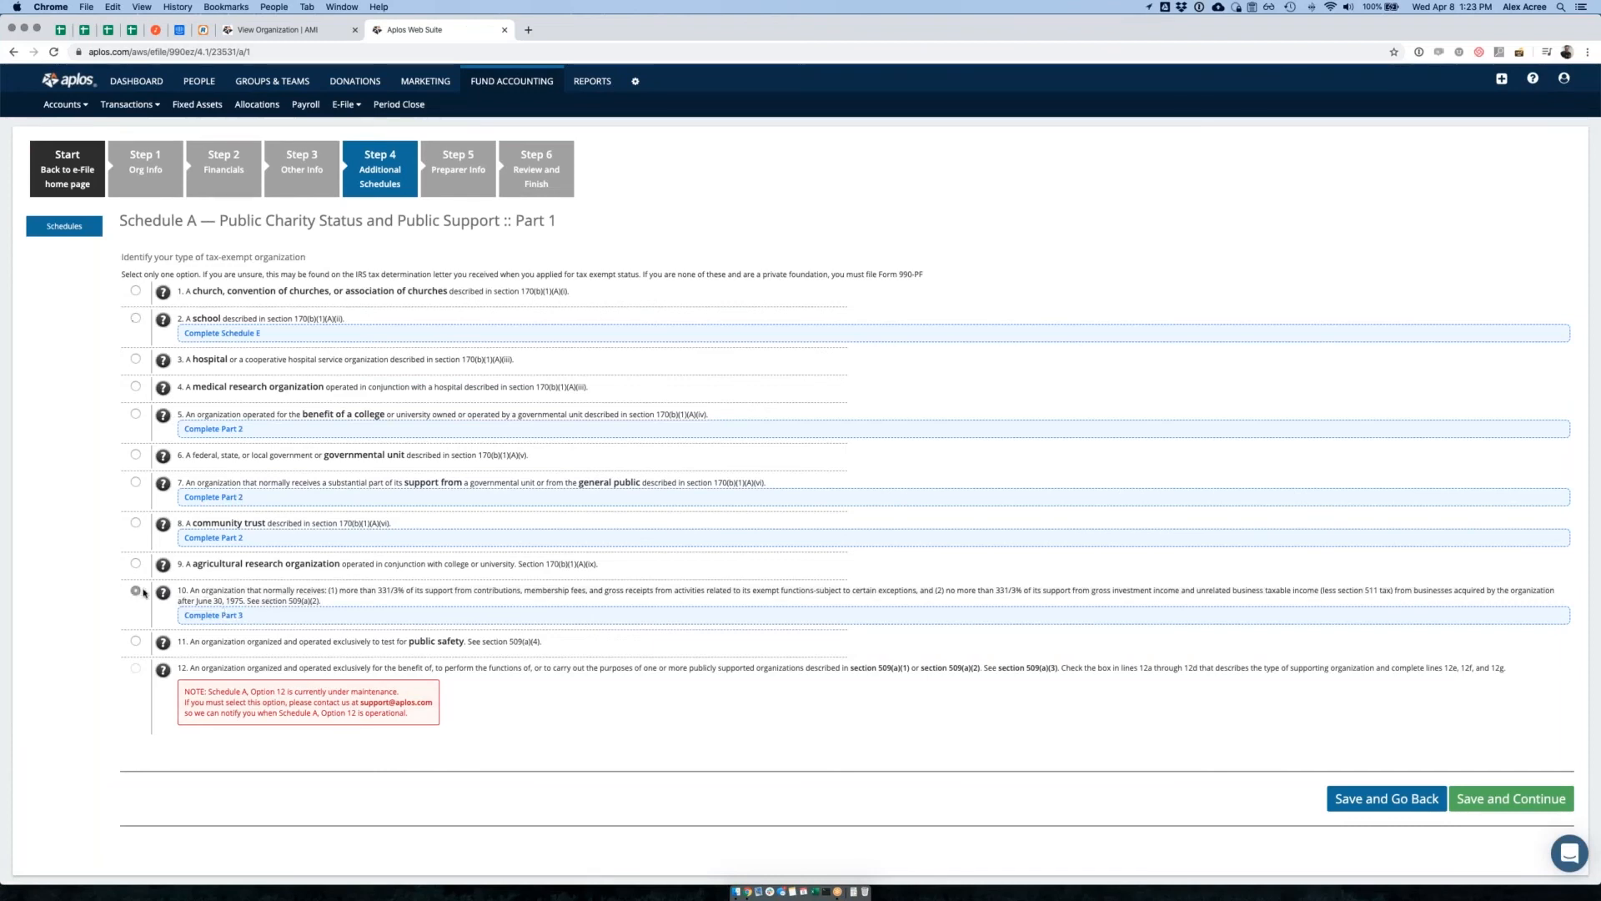
{"action": "left_click", "coordinate": [136, 482]}
{"action": "left_click_drag", "start_coordinate": [414, 718], "coordinate": [436, 667]}
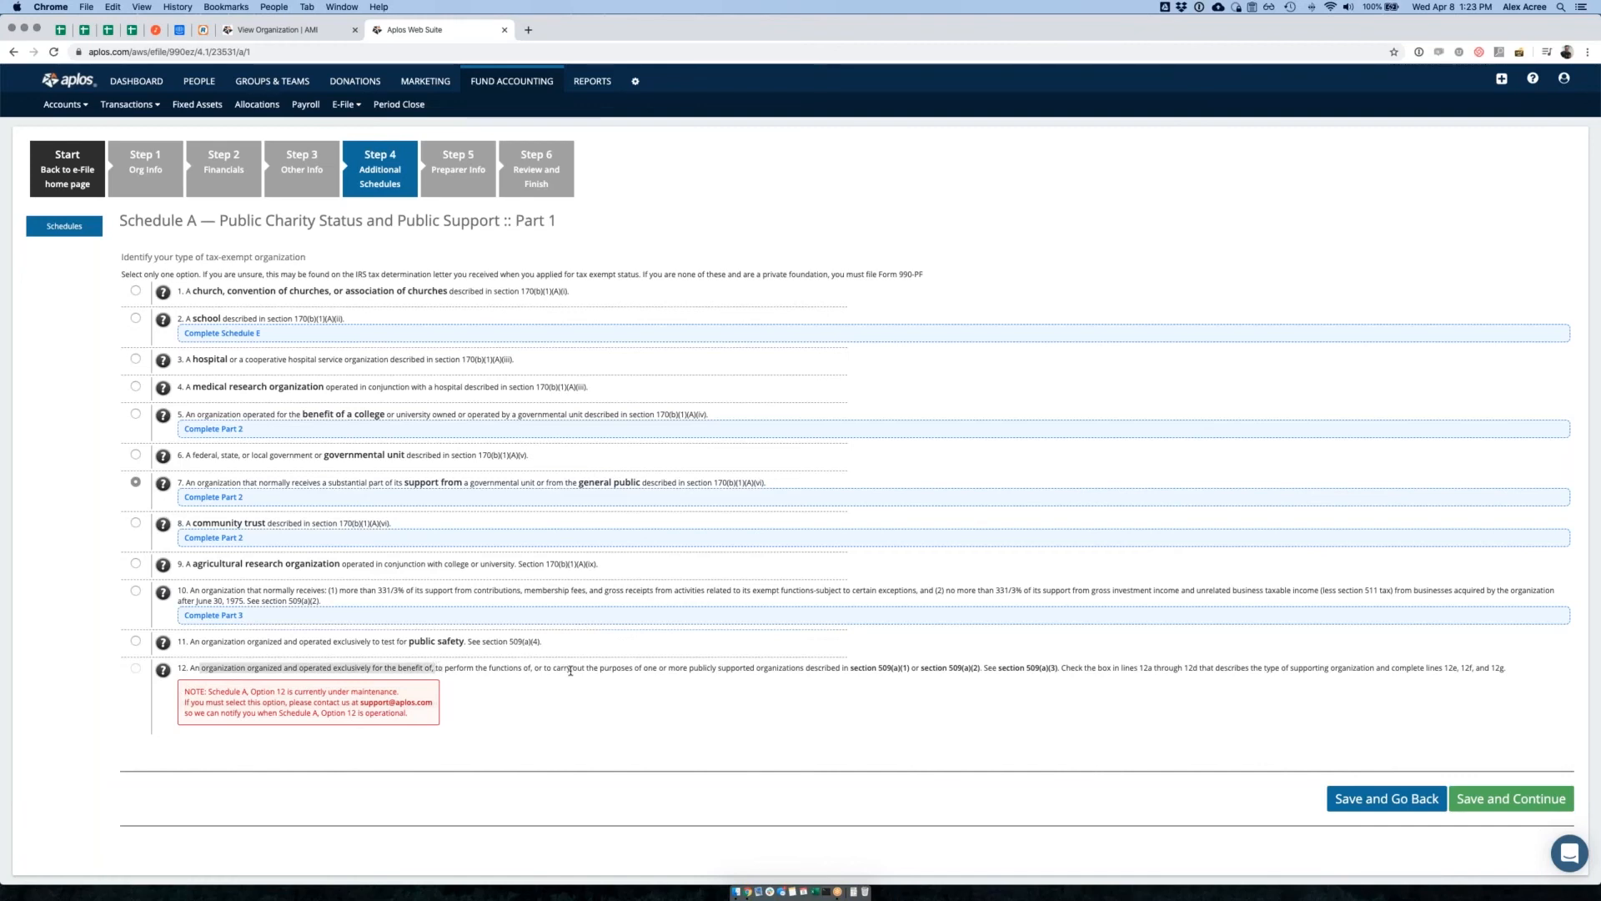
{"action": "left_click", "coordinate": [894, 667]}
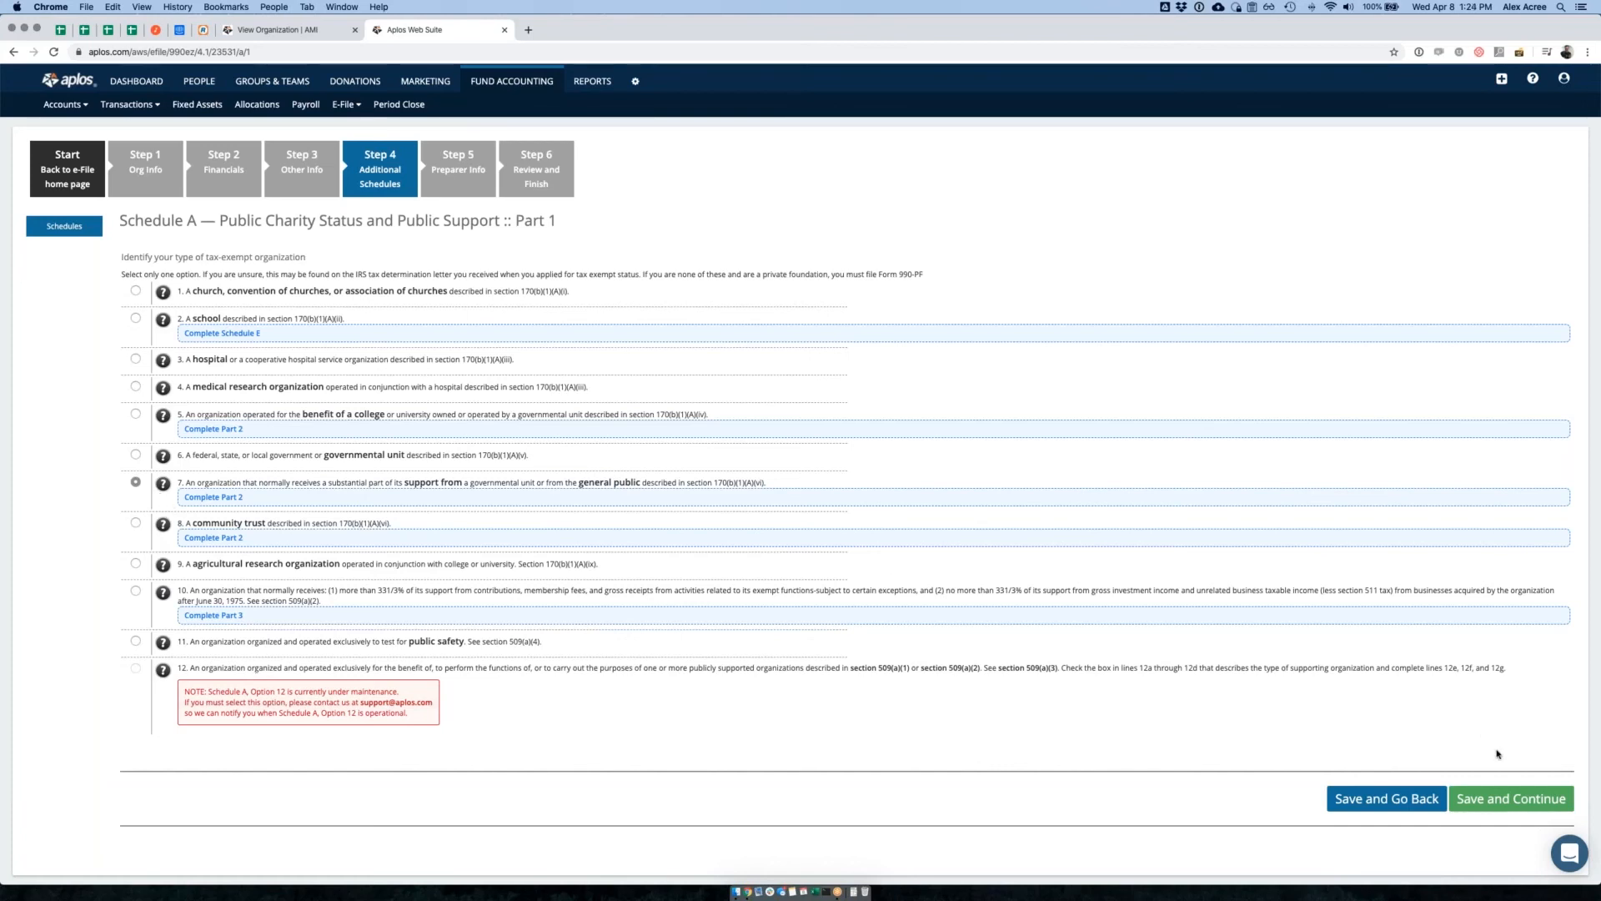
{"action": "left_click", "coordinate": [1482, 800]}
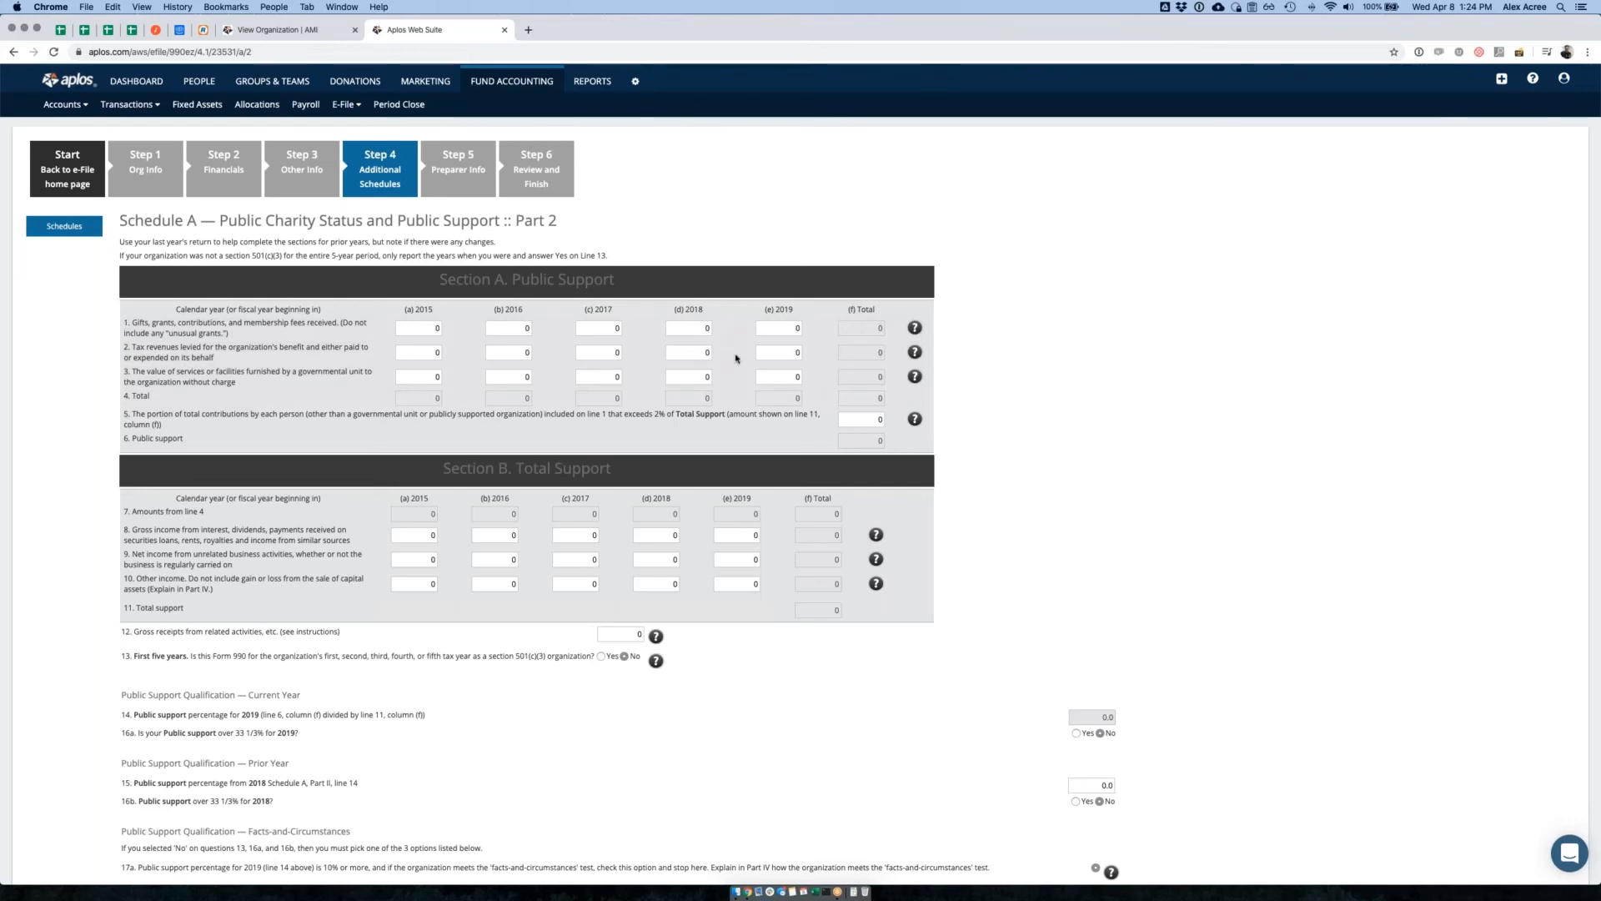
Review Schedule A Part 2, answer Yes to line 13 on the first five years as a 501(c)(3), and save it
{"action": "scroll", "coordinate": [480, 335], "scroll_direction": "down", "scroll_amount": 5}
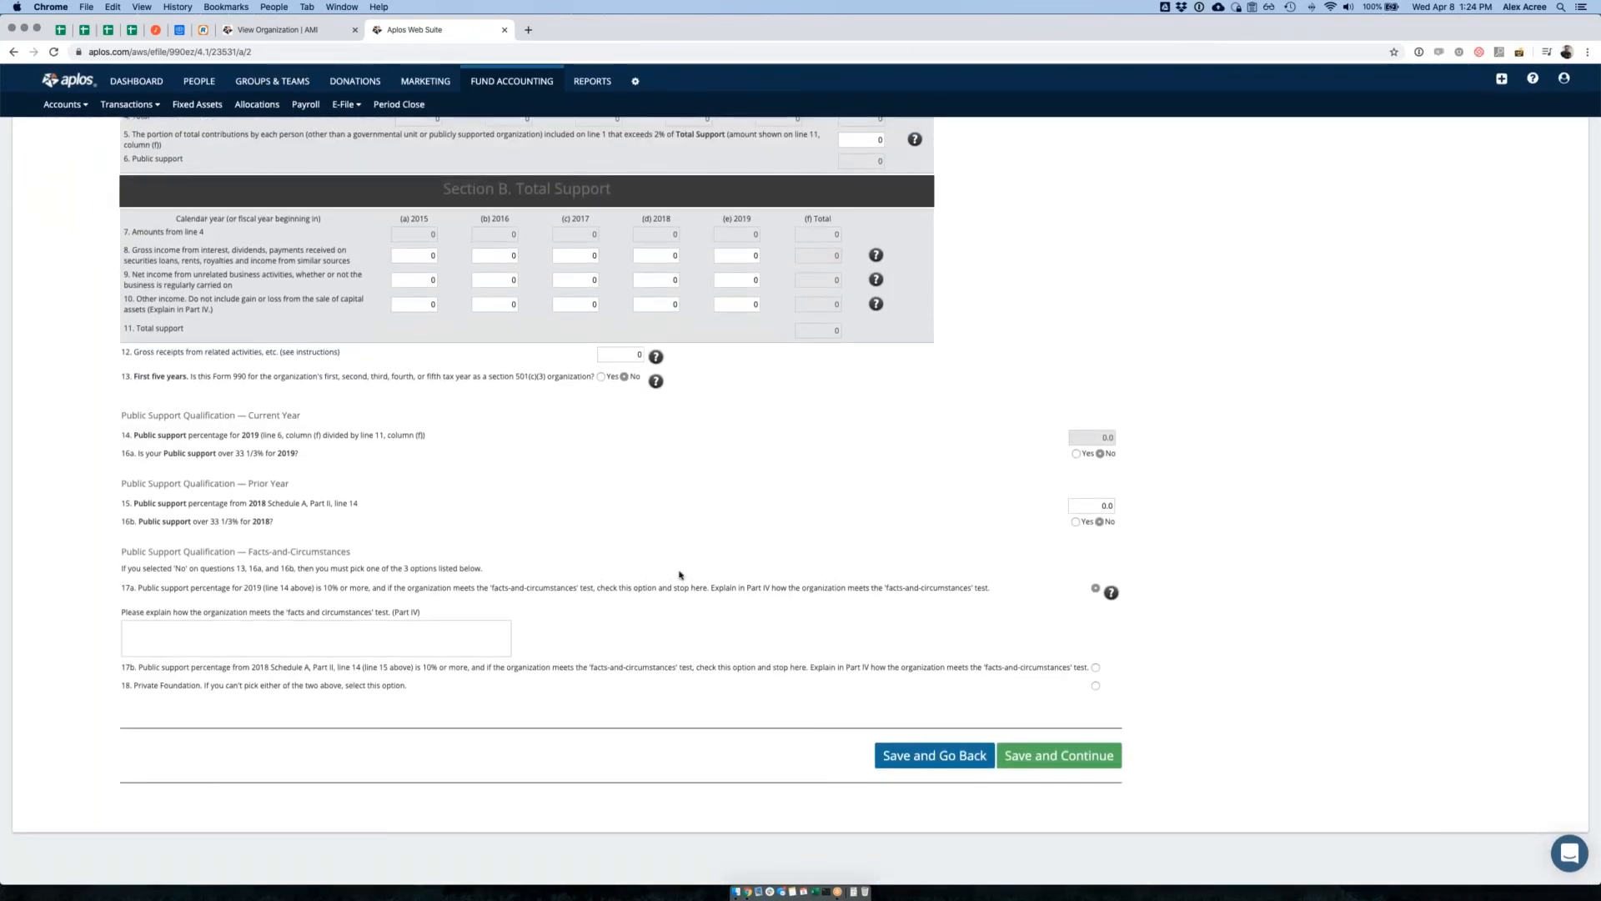
{"action": "left_click", "coordinate": [1070, 757]}
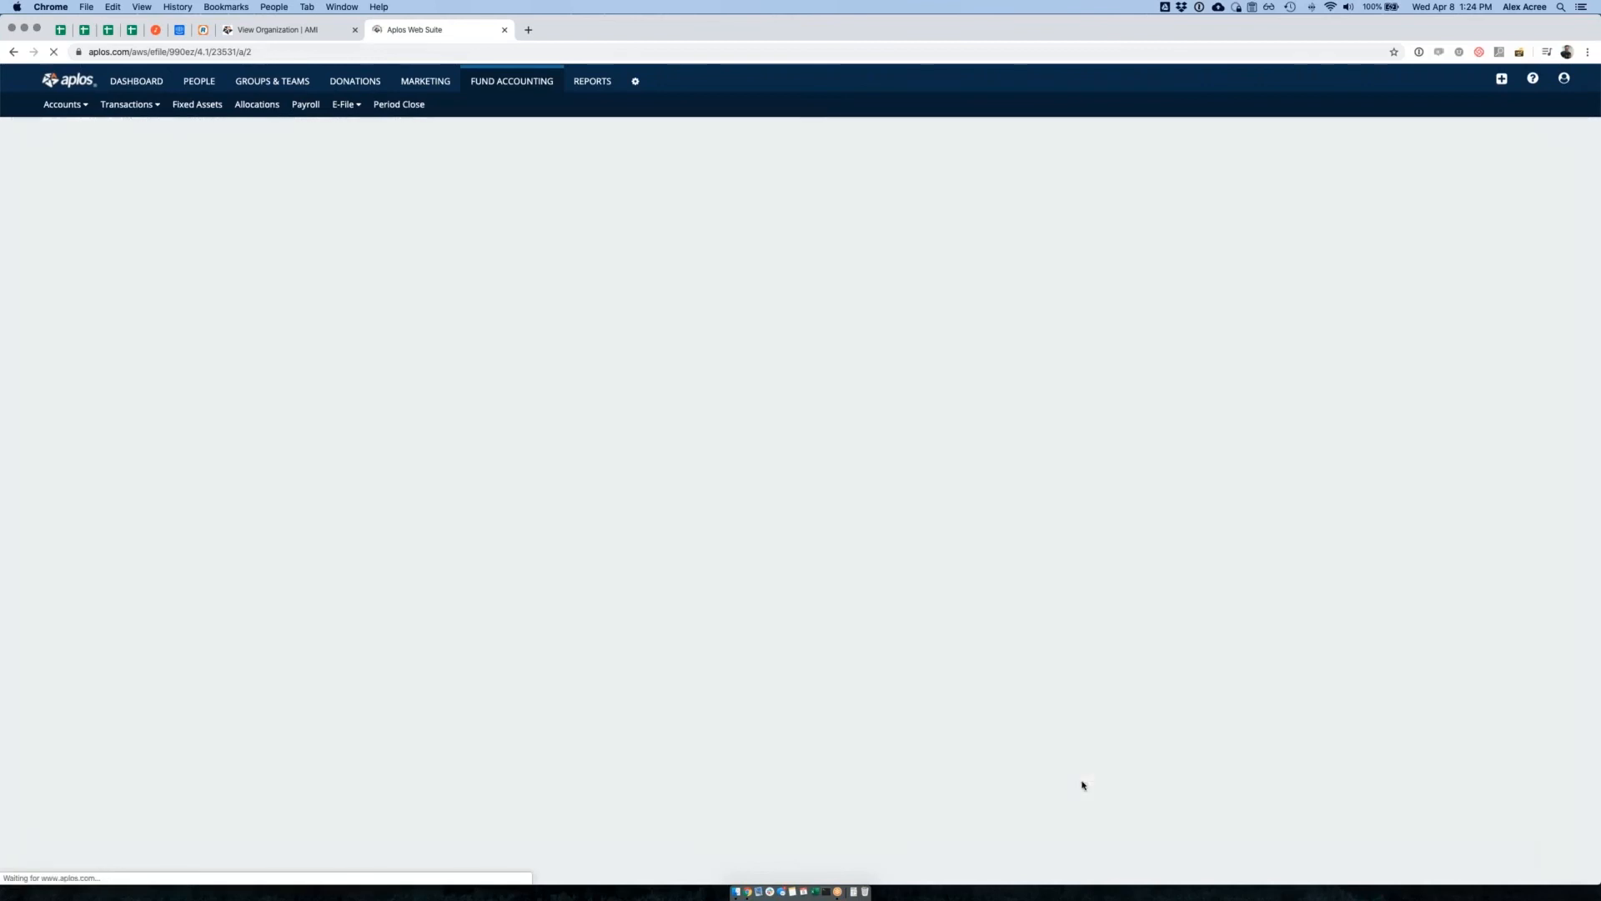
{"action": "scroll", "coordinate": [600, 436], "scroll_direction": "down", "scroll_amount": 3}
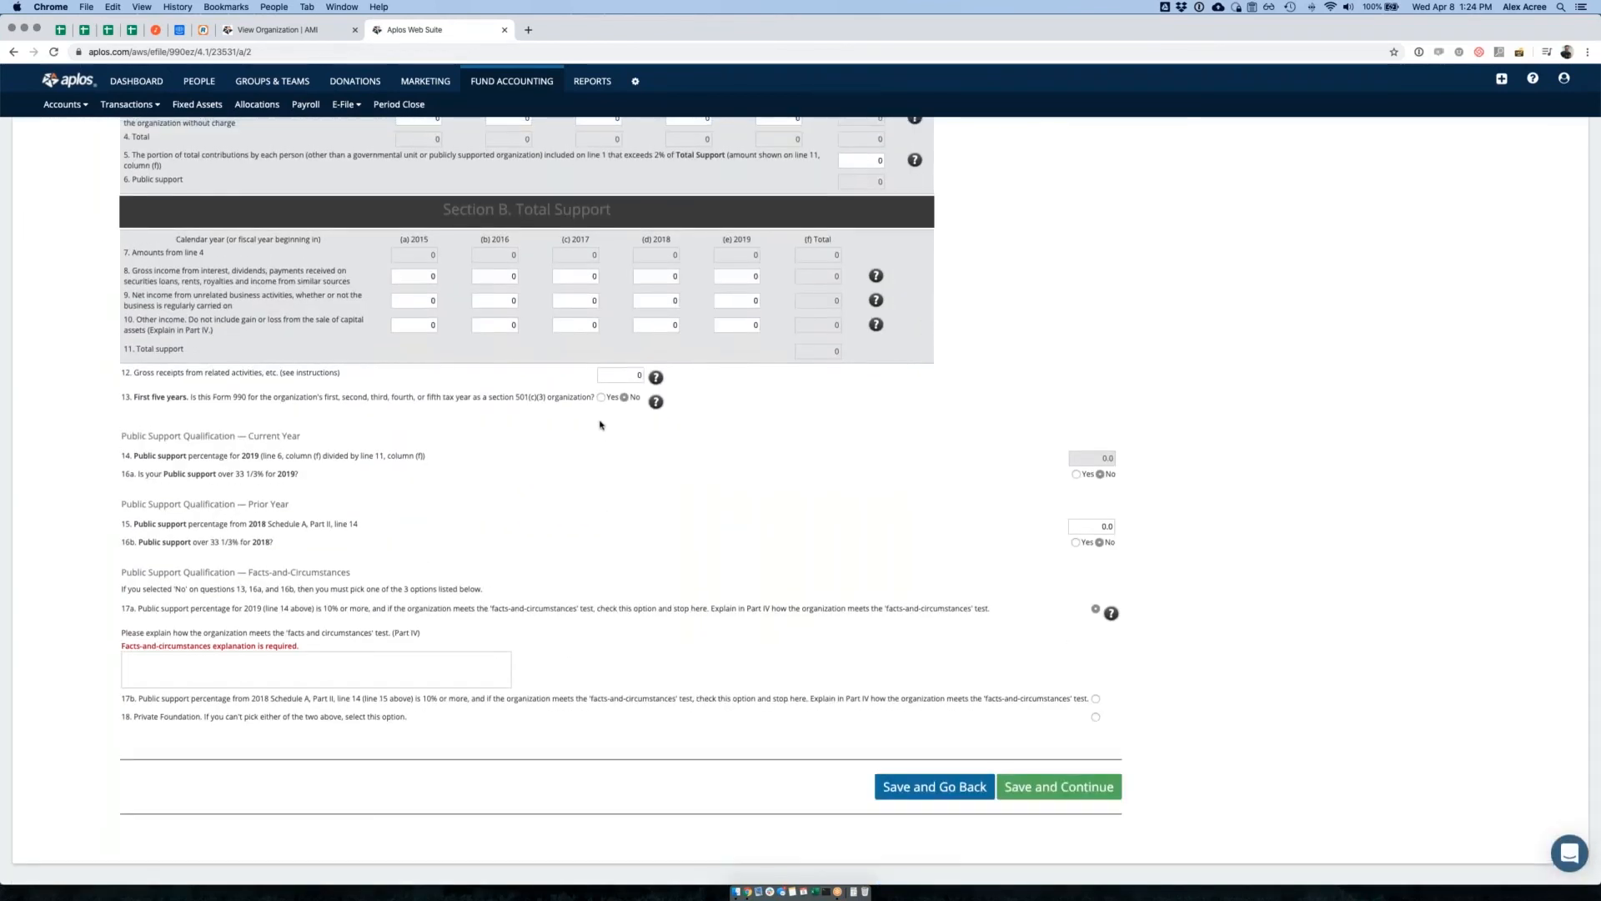
{"action": "left_click", "coordinate": [601, 397]}
{"action": "left_click", "coordinate": [869, 735]}
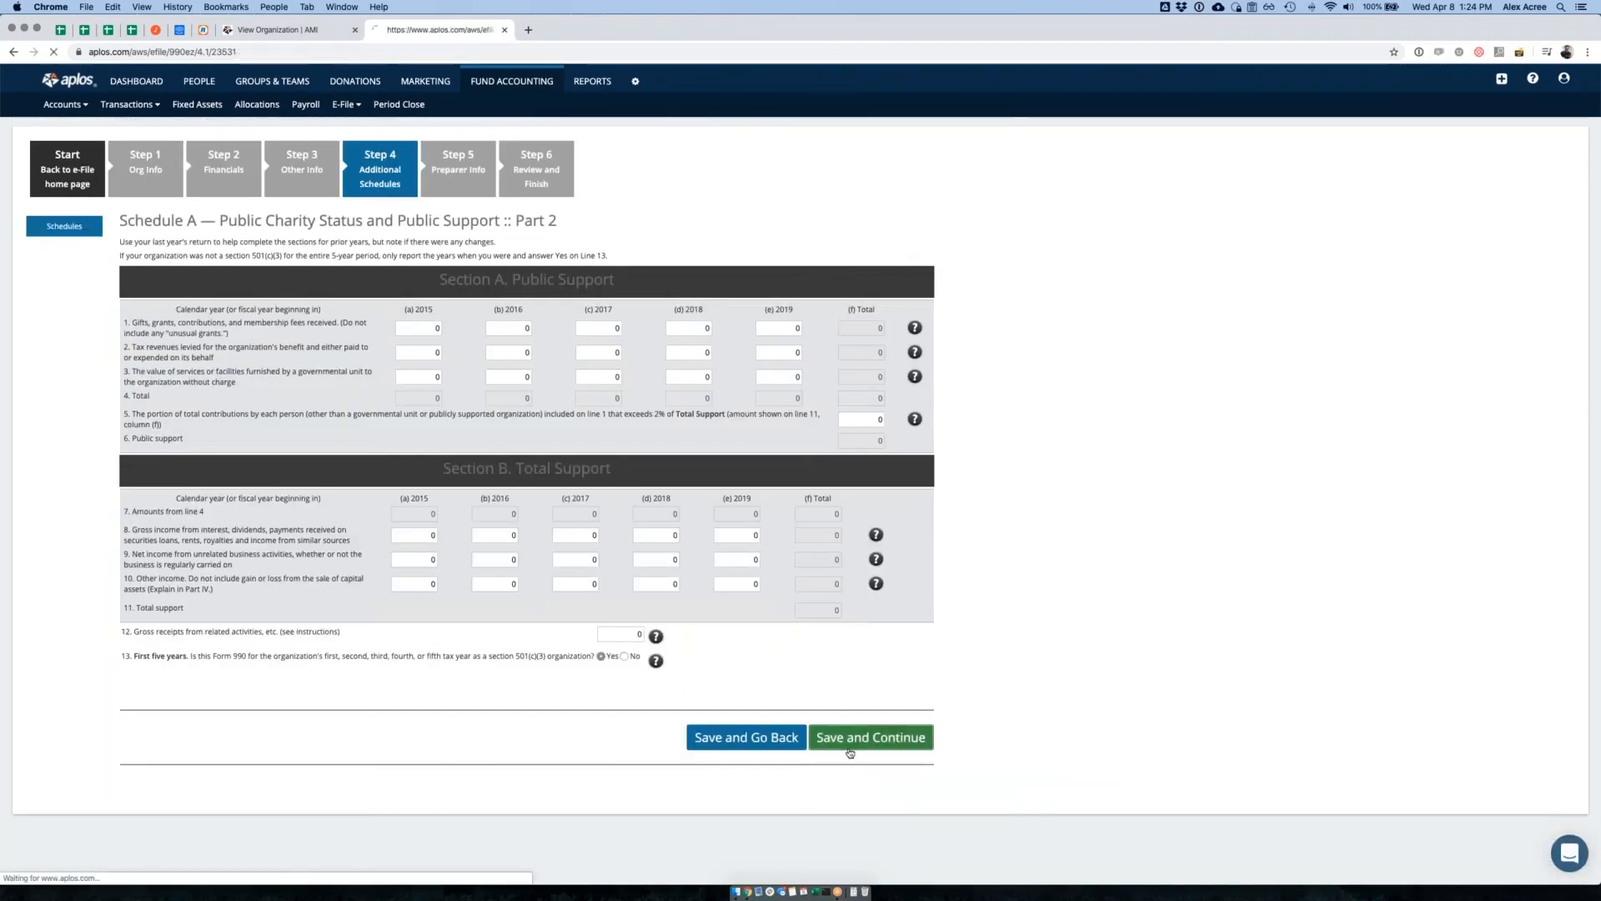
Open Schedule B Part 1, read the $5,000 contributor rule, add three blank contributor entries, and save to continue
{"action": "left_click", "coordinate": [315, 540]}
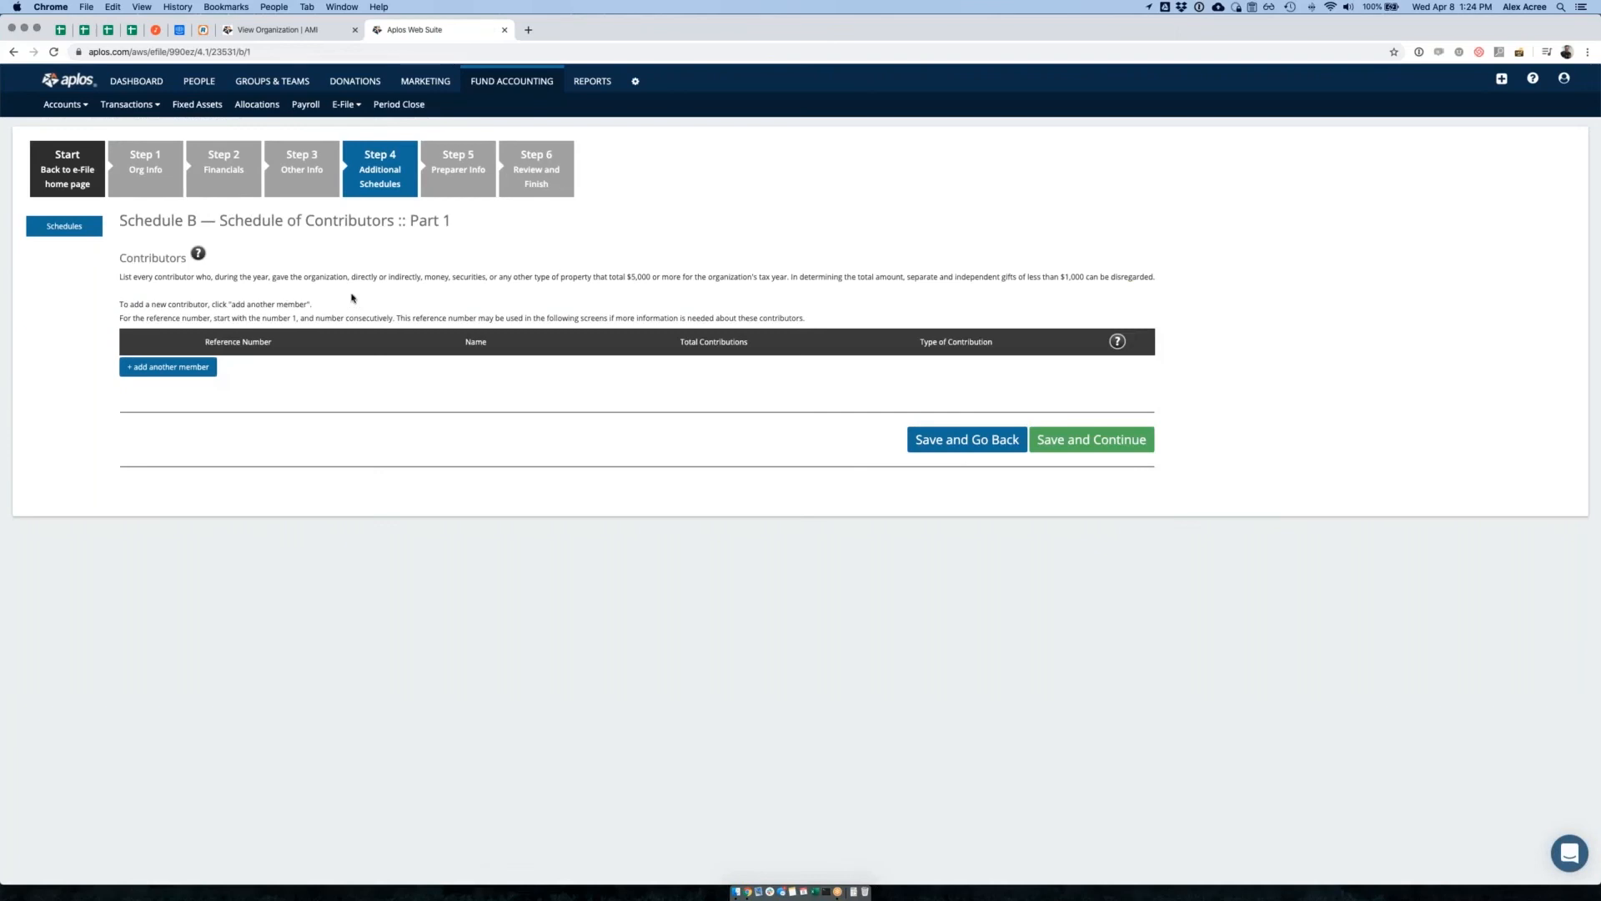
{"action": "left_click_drag", "start_coordinate": [625, 276], "coordinate": [695, 276]}
{"action": "left_click", "coordinate": [797, 273]}
{"action": "left_click", "coordinate": [134, 372]}
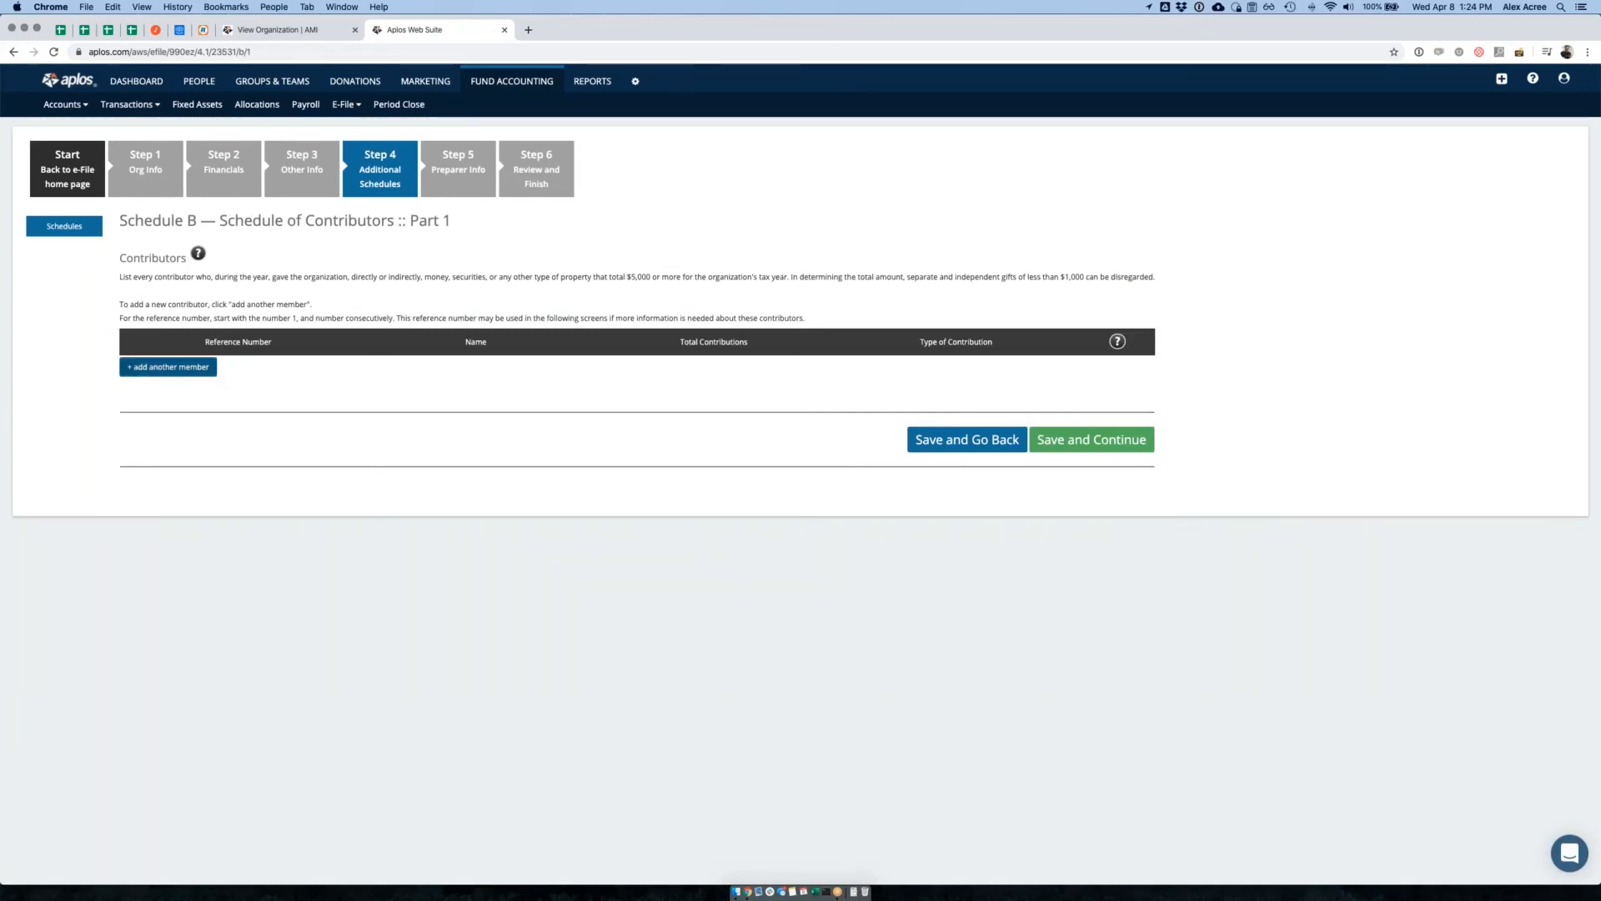
{"action": "left_click", "coordinate": [153, 455]}
{"action": "left_click", "coordinate": [151, 543]}
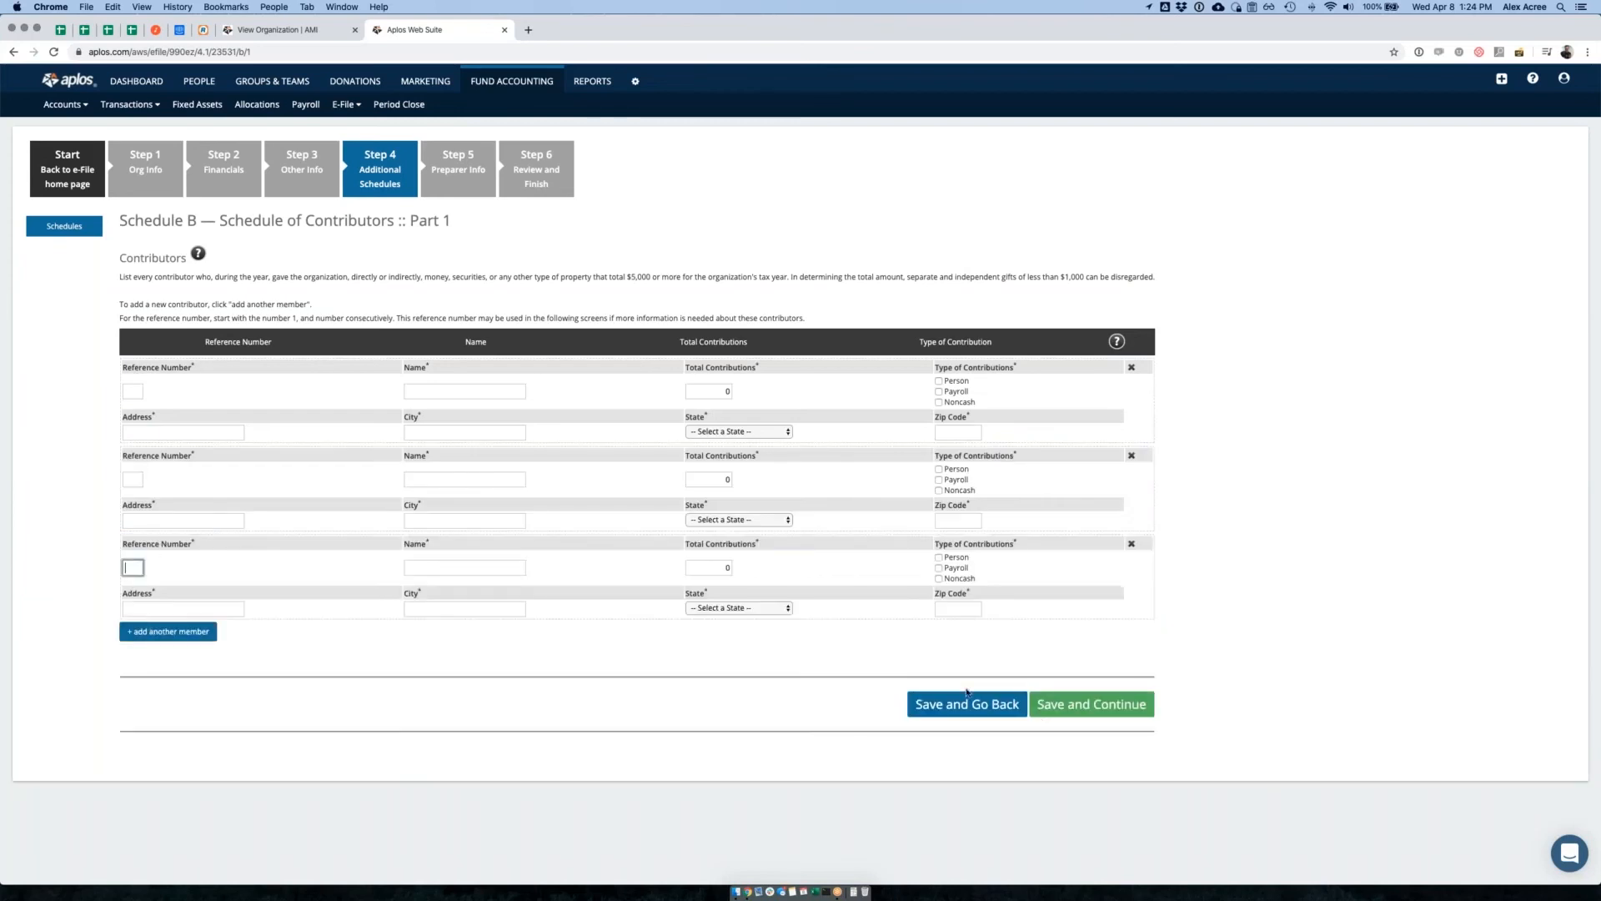
{"action": "left_click", "coordinate": [1078, 714]}
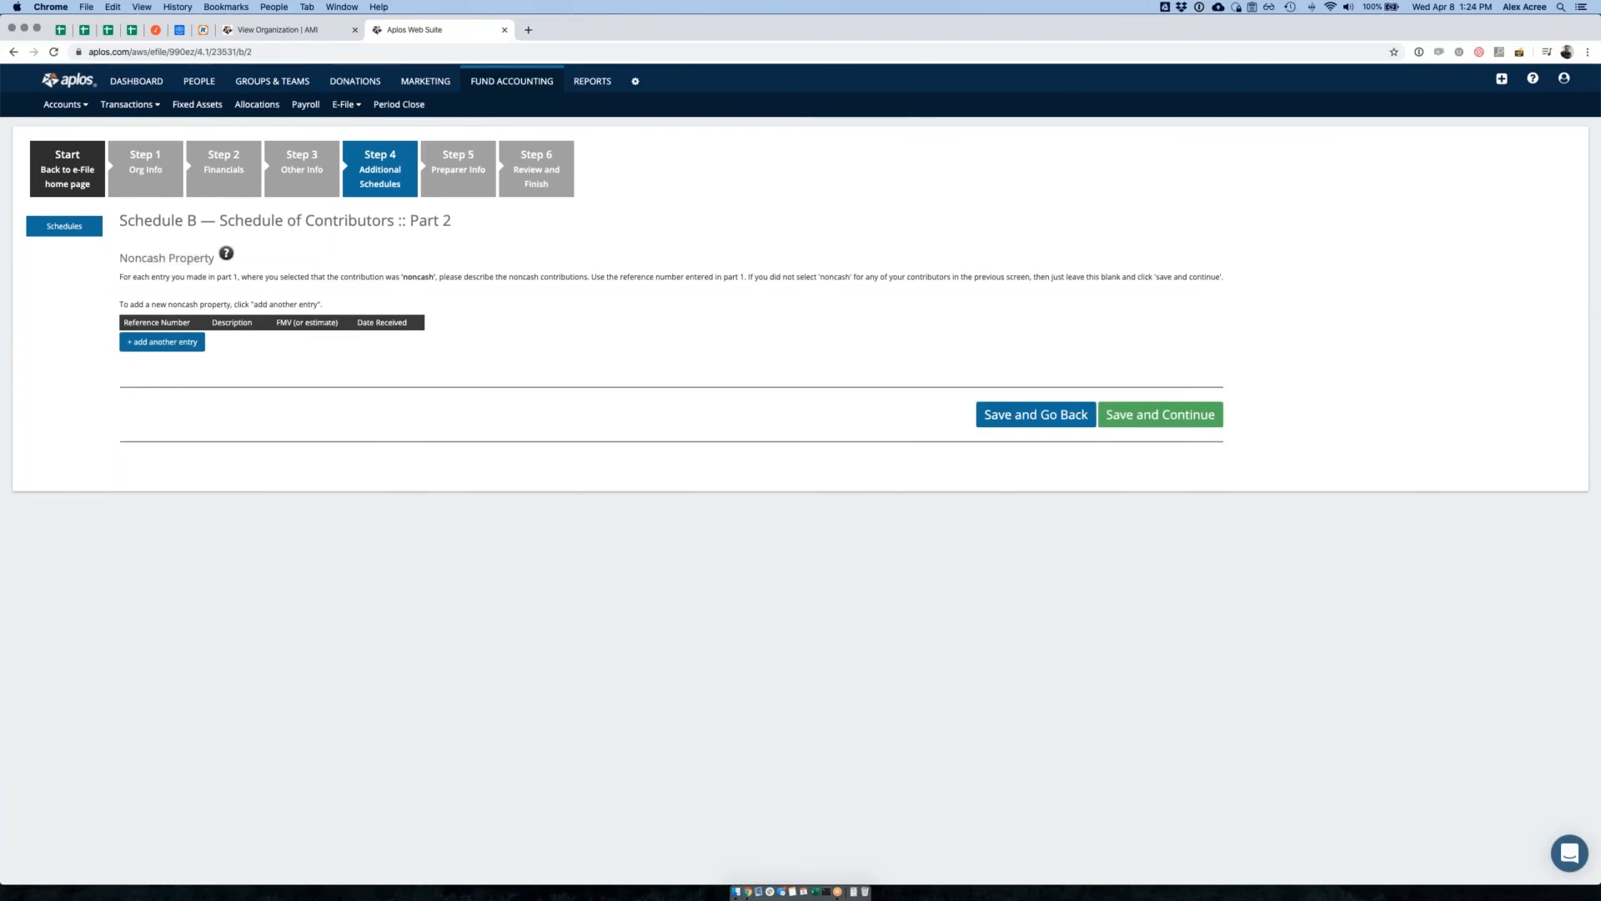
Add four blank noncash property entries in Schedule B Part 2 and save to return to the schedules list
{"action": "left_click", "coordinate": [188, 343]}
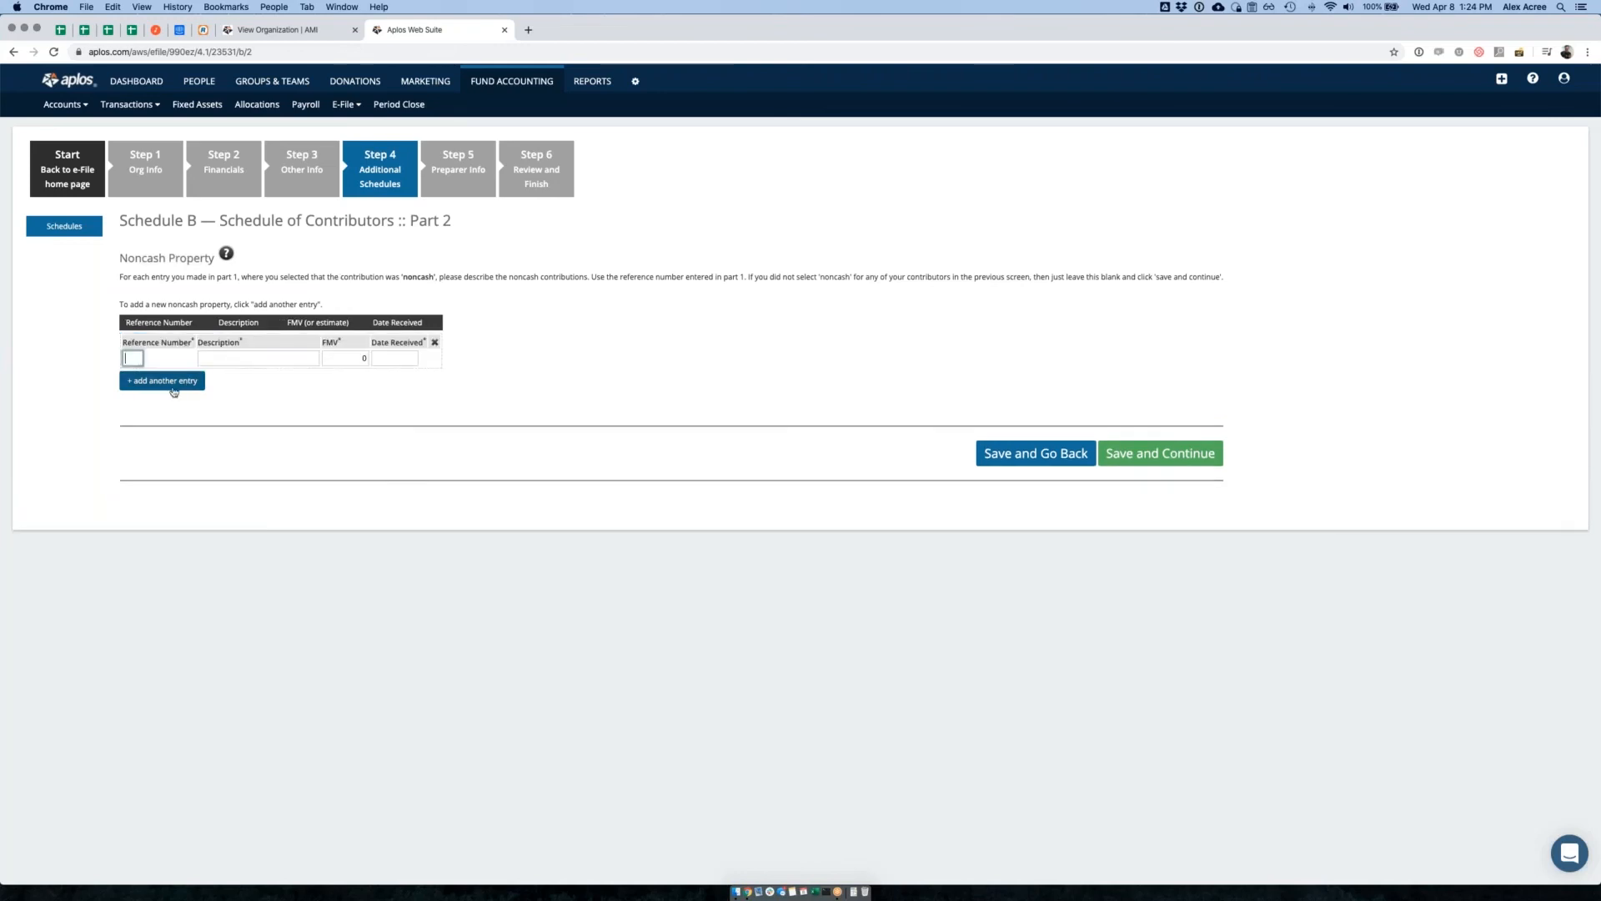
{"action": "left_click", "coordinate": [170, 381]}
{"action": "left_click", "coordinate": [167, 420]}
{"action": "left_click", "coordinate": [165, 458]}
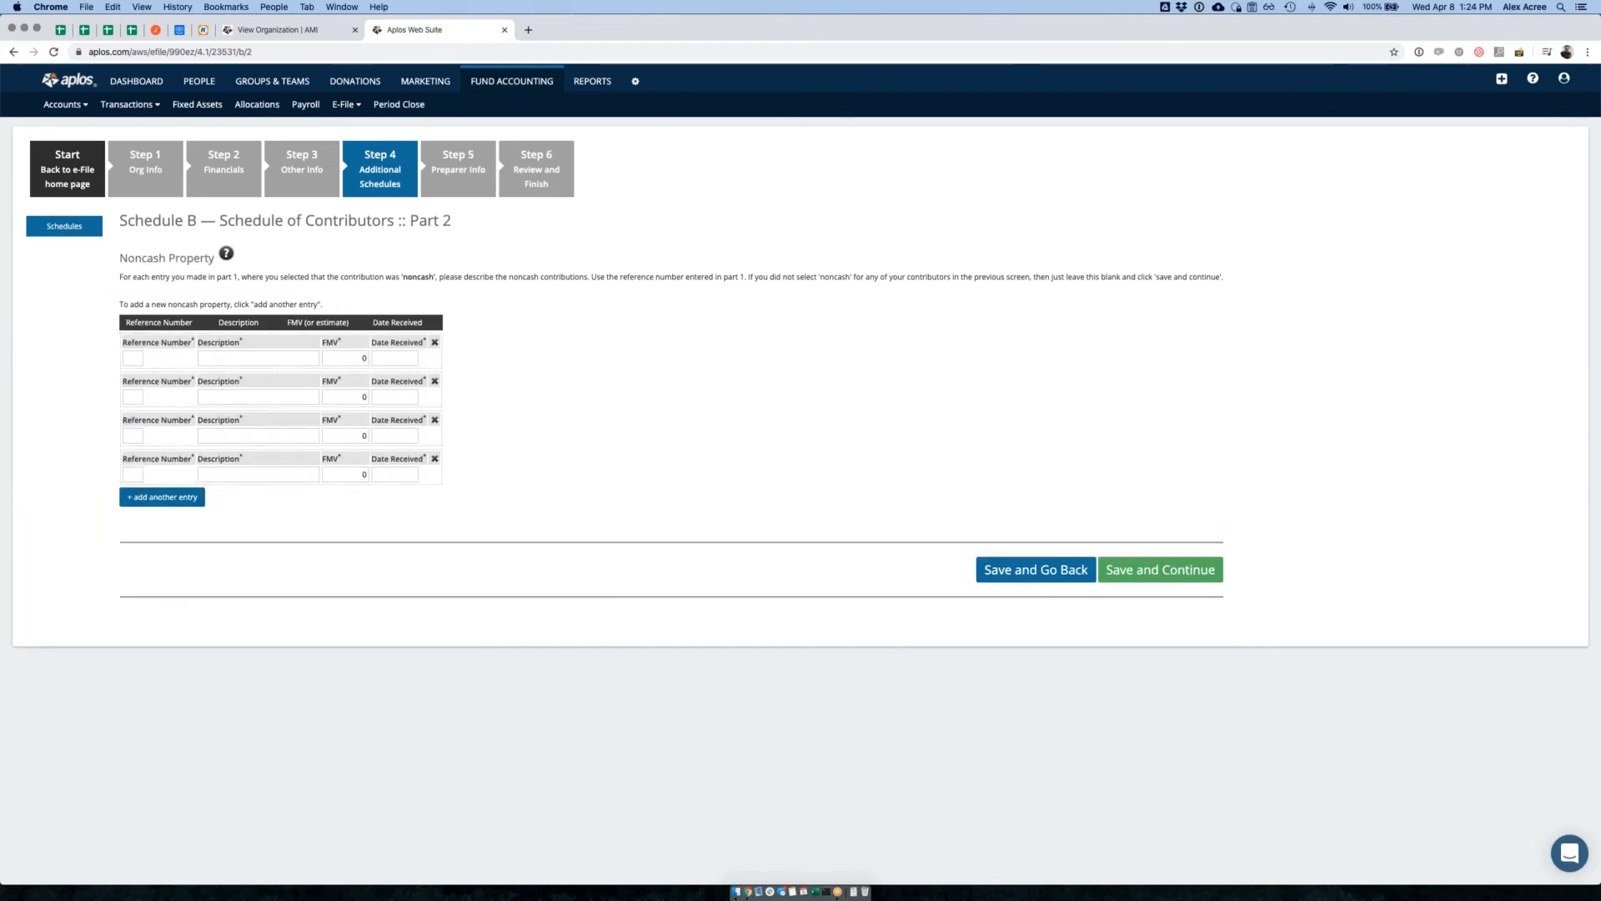
{"action": "left_click", "coordinate": [1167, 570]}
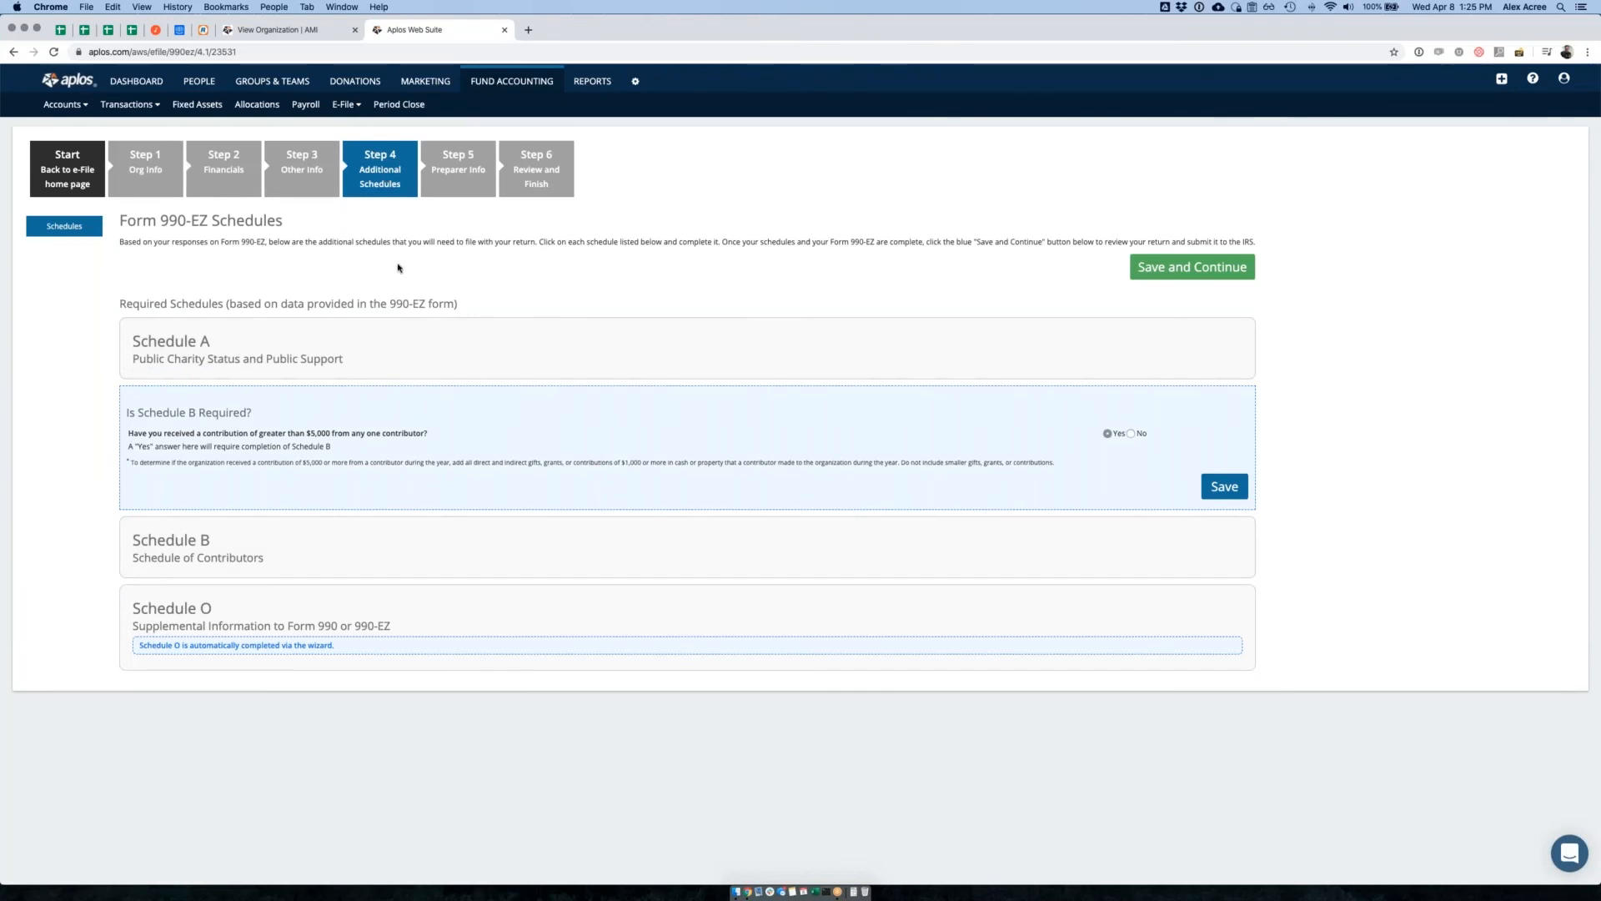
Continue to Preparer Information, review the preparer fields and the Paid Preparers ONLY instructions, and save the page
{"action": "left_click", "coordinate": [1159, 268]}
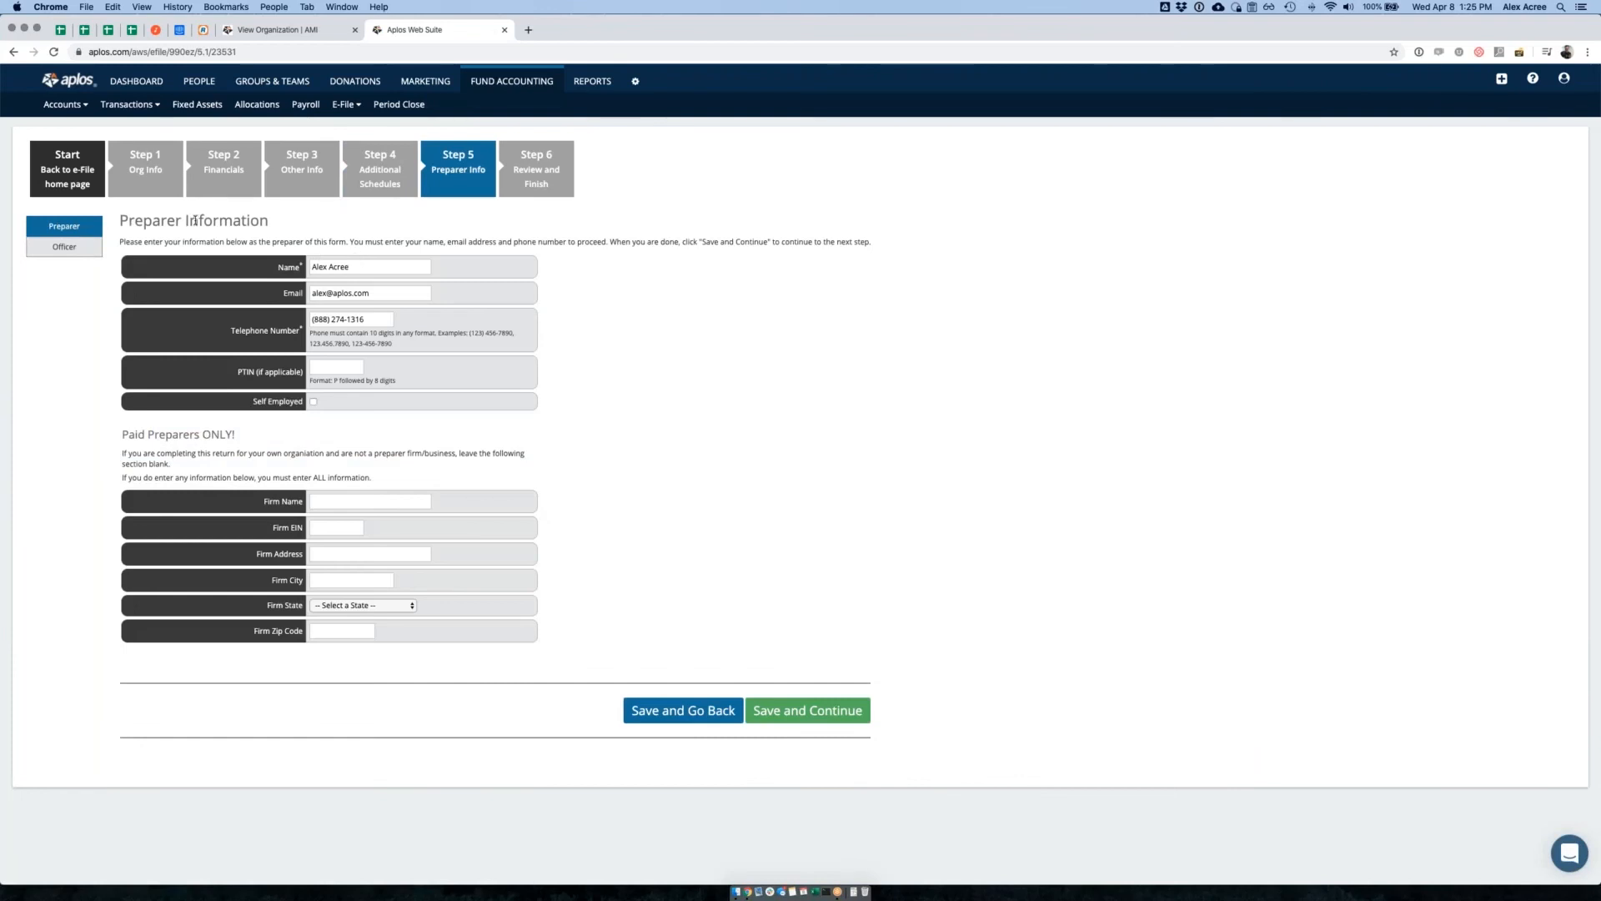
{"action": "left_click_drag", "start_coordinate": [129, 223], "coordinate": [307, 268]}
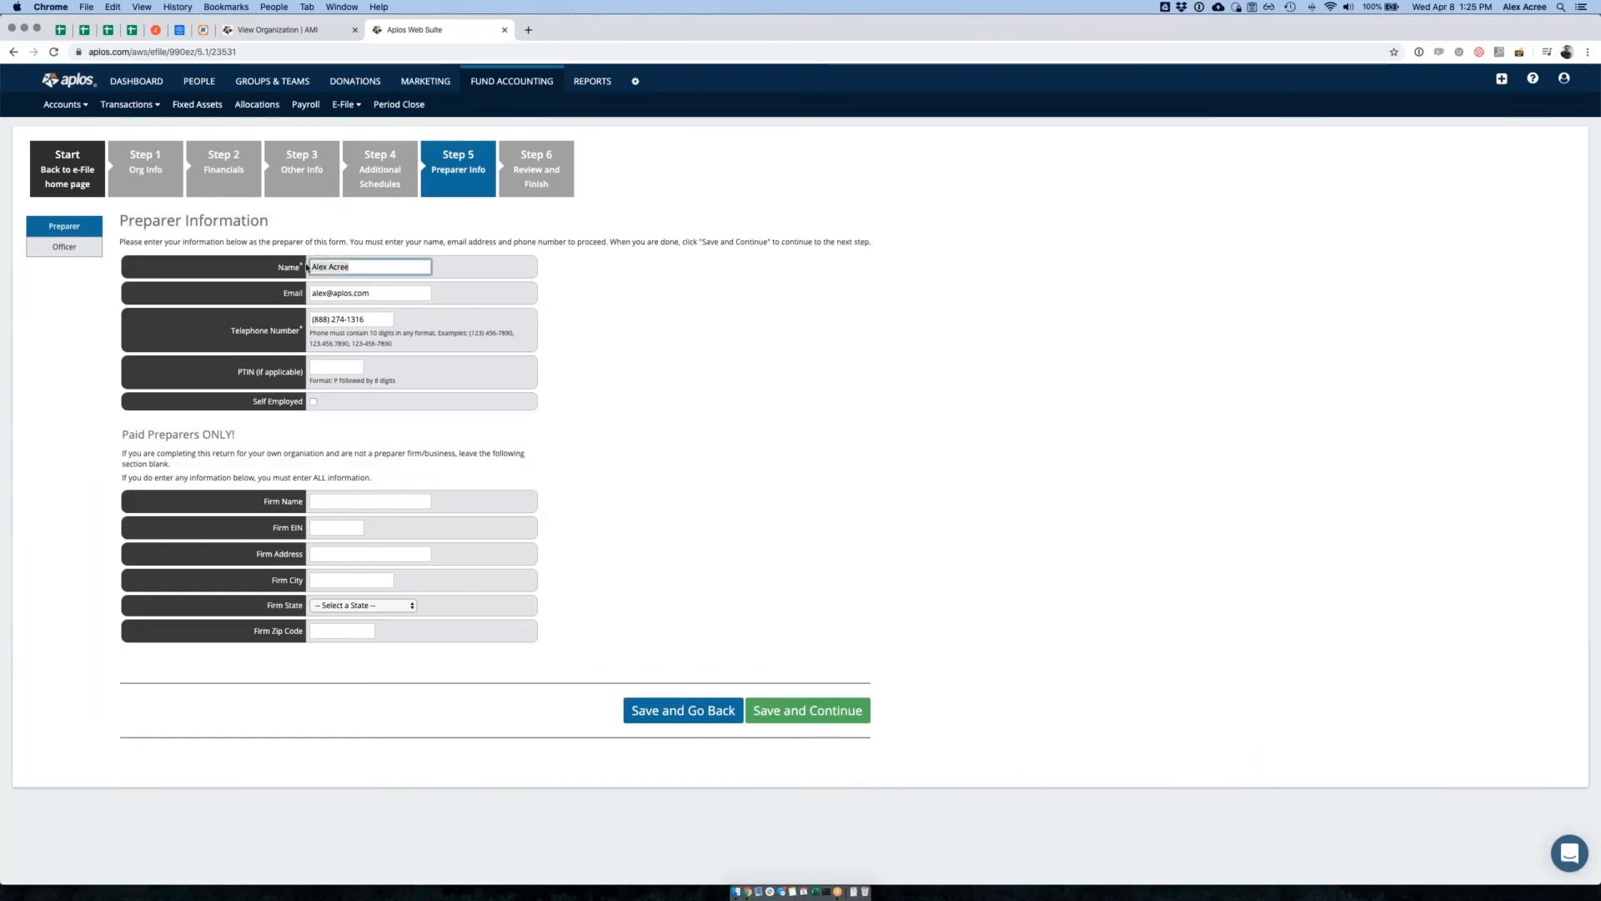
{"action": "left_click", "coordinate": [543, 291]}
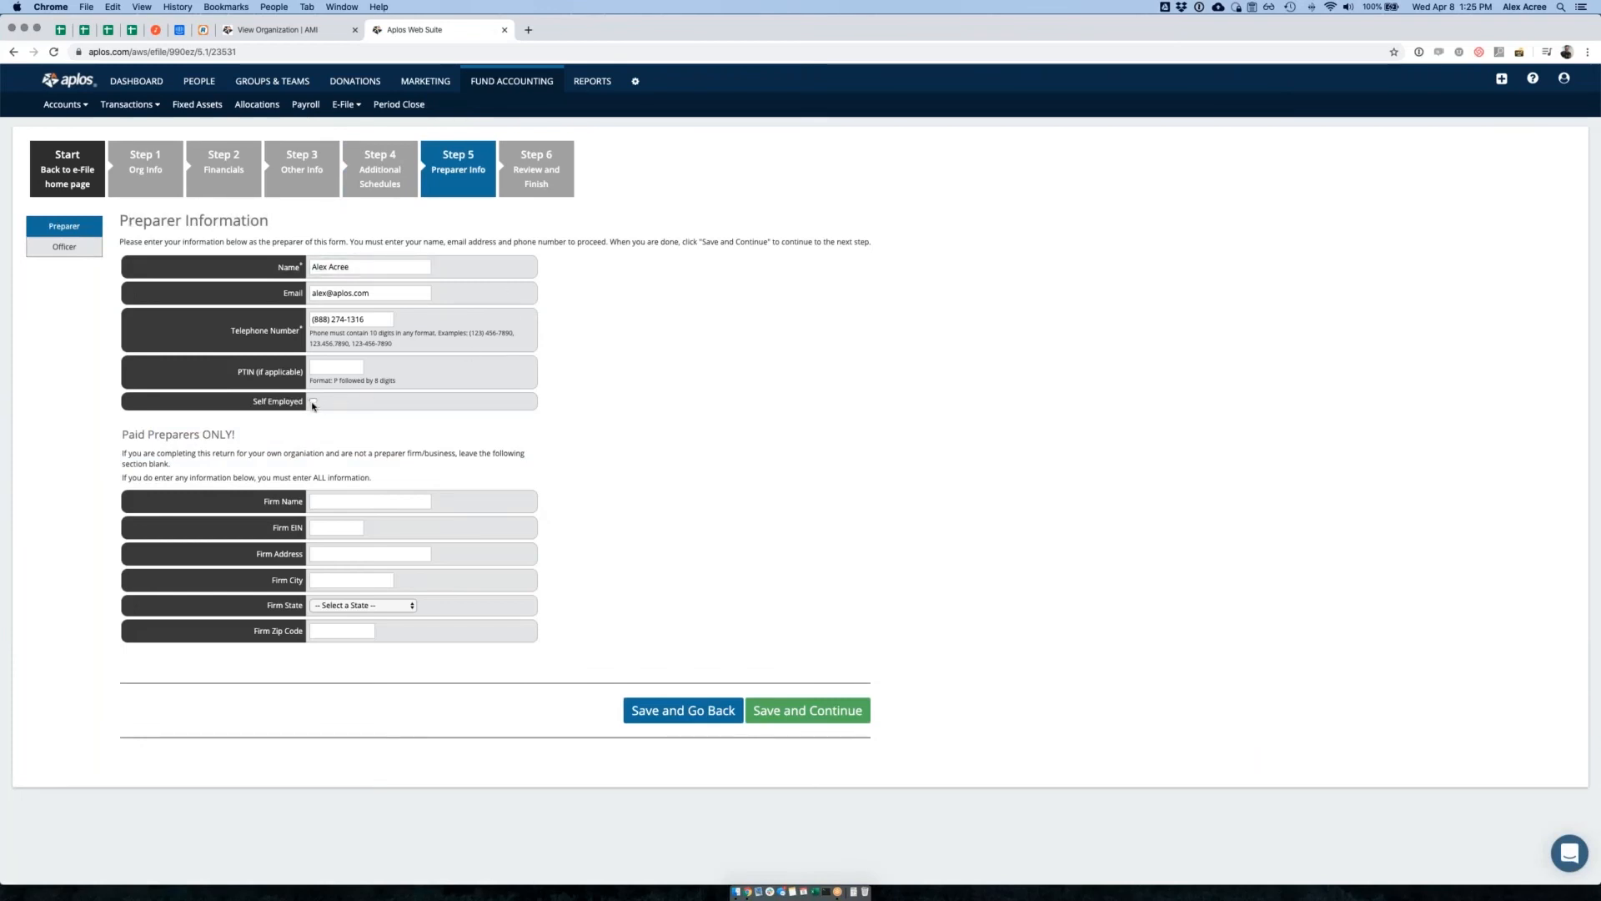
{"action": "left_click_drag", "start_coordinate": [116, 435], "coordinate": [398, 478]}
{"action": "left_click", "coordinate": [398, 479]}
{"action": "left_click", "coordinate": [793, 710]}
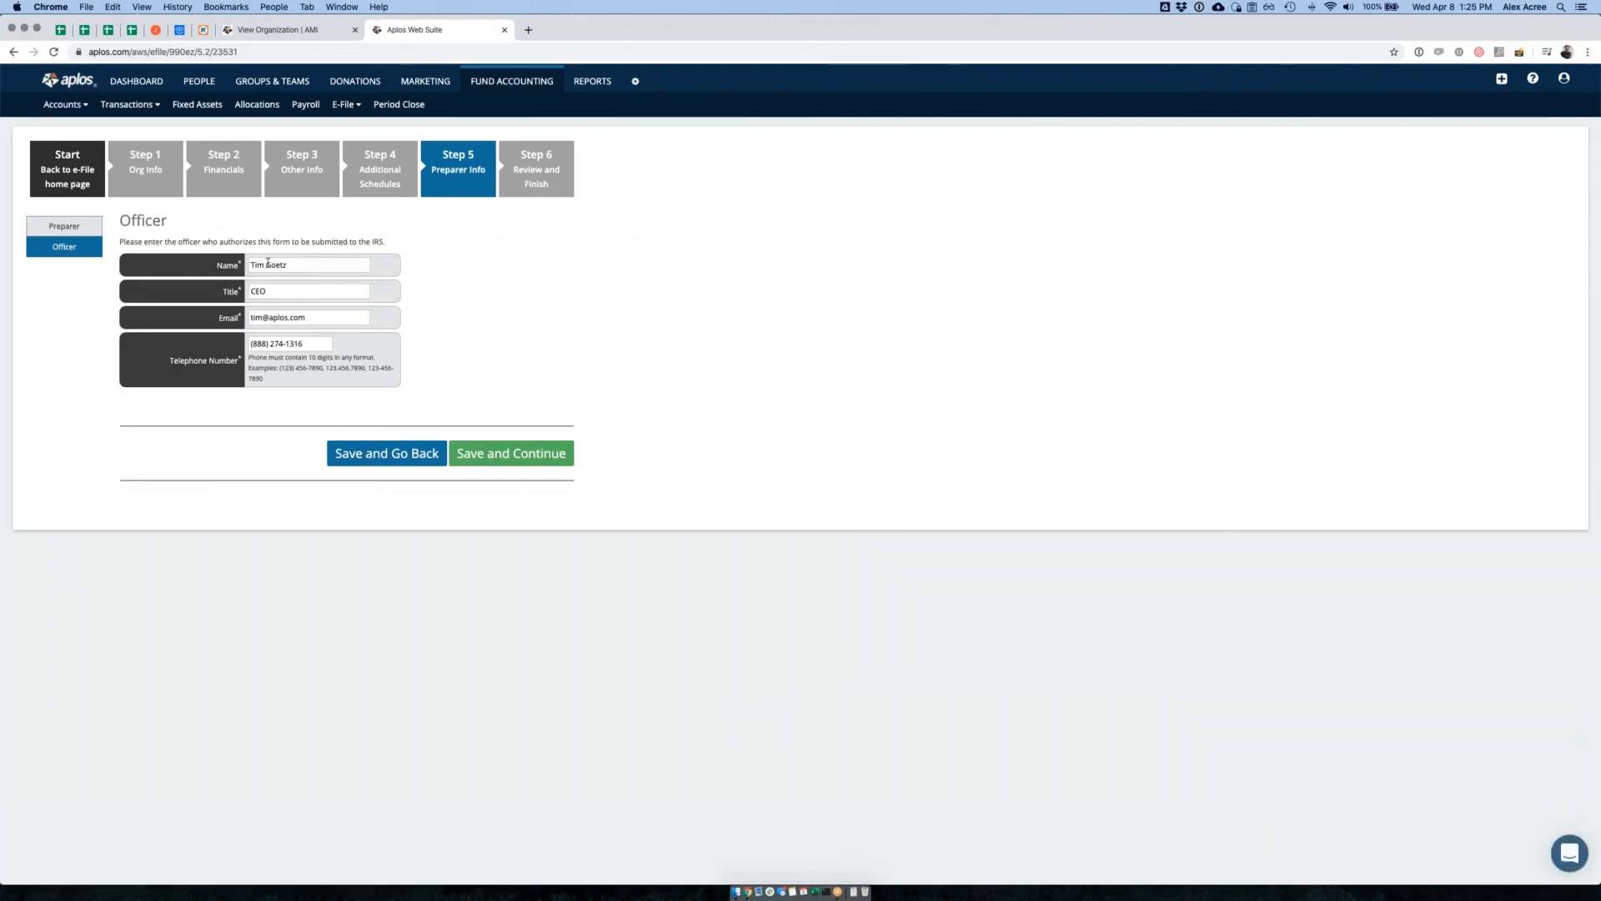
Save the Officer page, continue past the payment page, and generate the IRS Form 990-EZ preview
{"action": "left_click", "coordinate": [487, 445]}
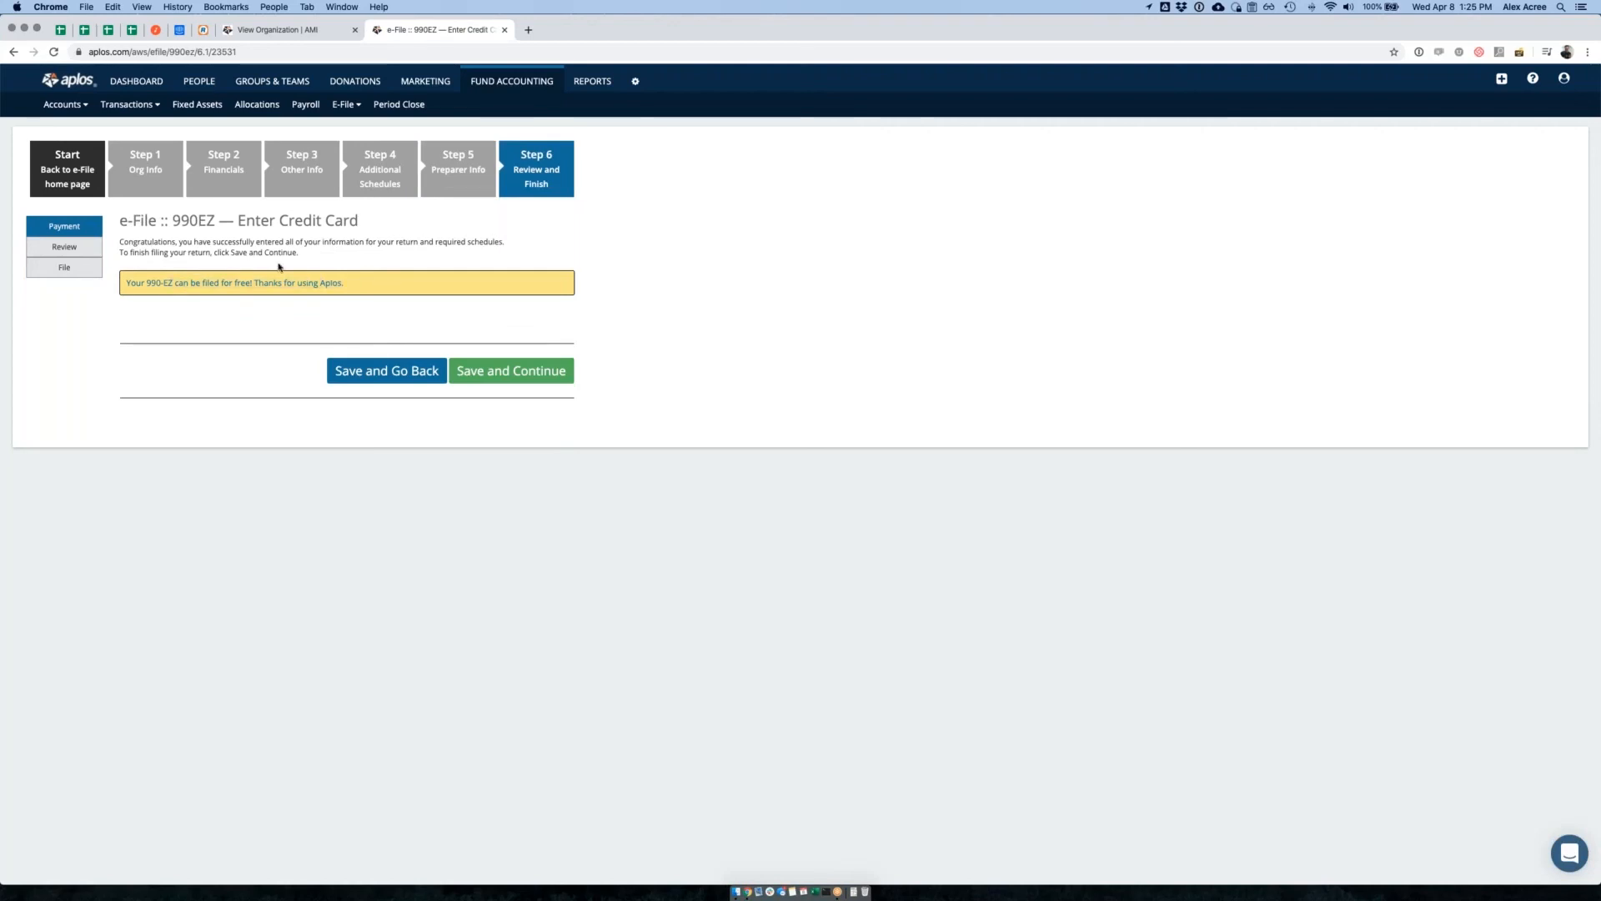
{"action": "left_click", "coordinate": [538, 371]}
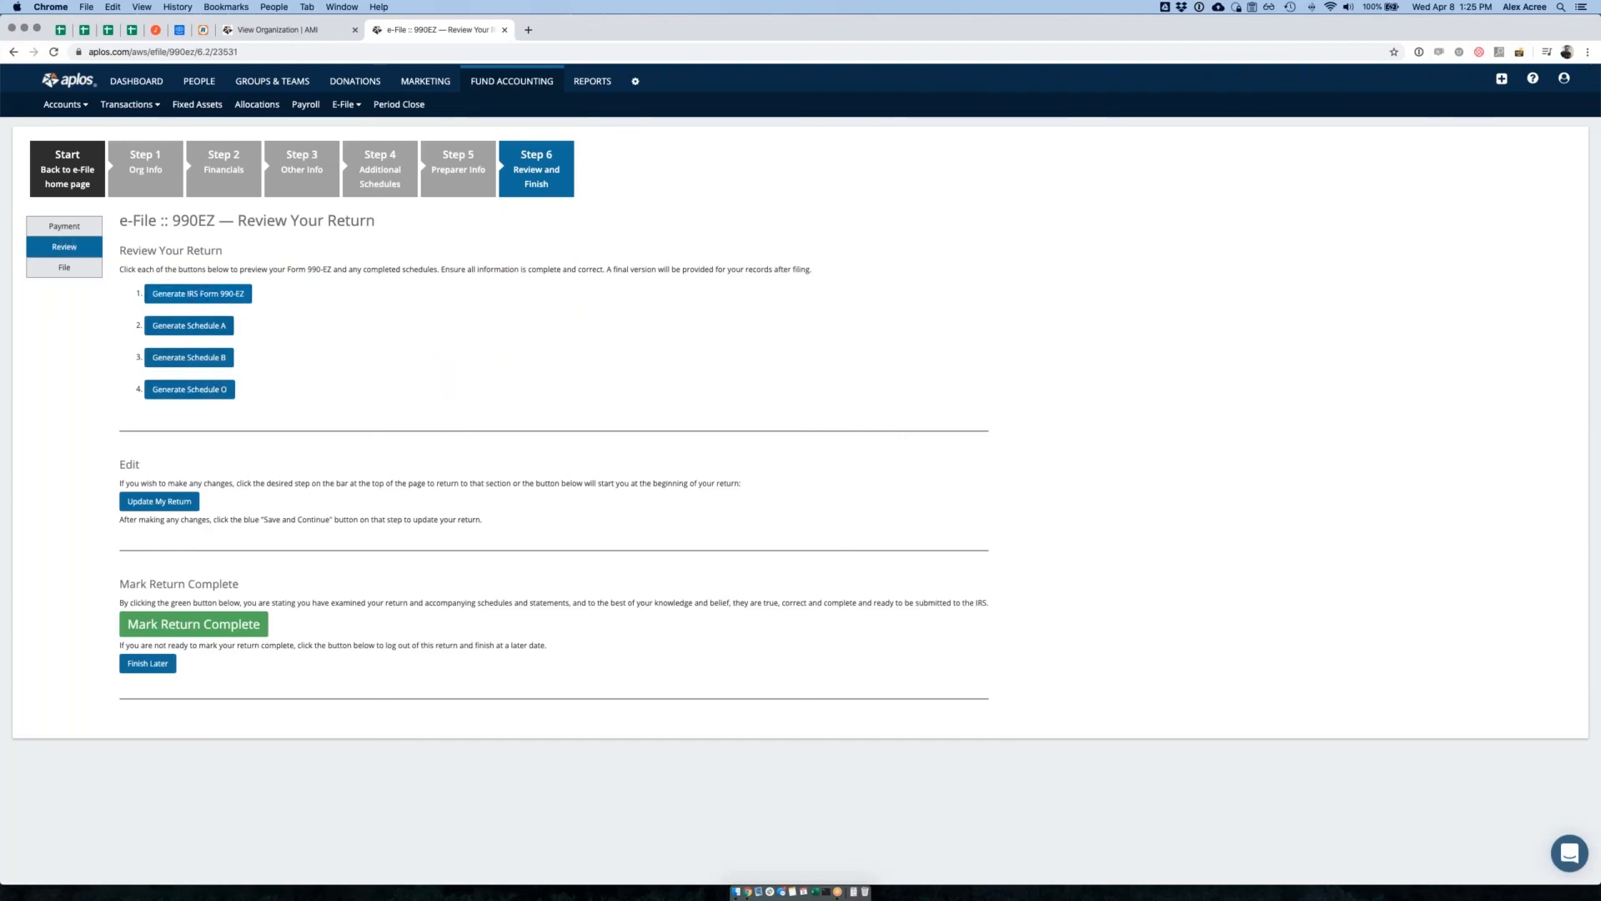
{"action": "left_click", "coordinate": [169, 297]}
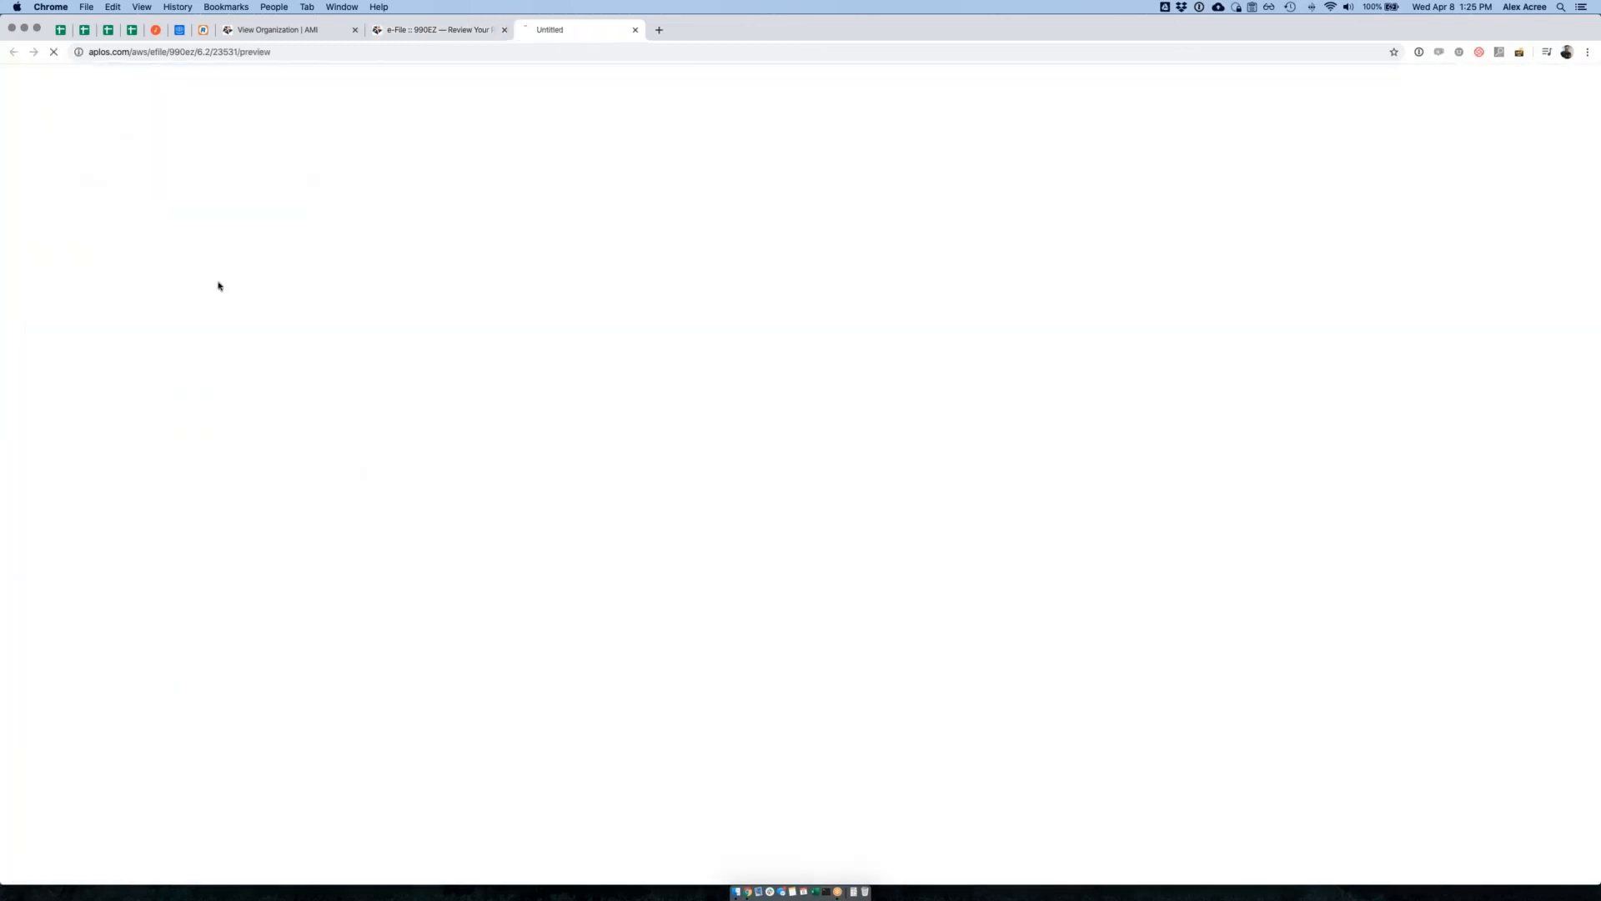
Read through the generated Form 990-EZ preview from the header and Part I to the signature section, and close it
{"action": "key", "text": "super+equal"}
{"action": "key", "text": "super+equal"}
{"action": "key", "text": "super+equal"}
{"action": "key", "text": "super+equal"}
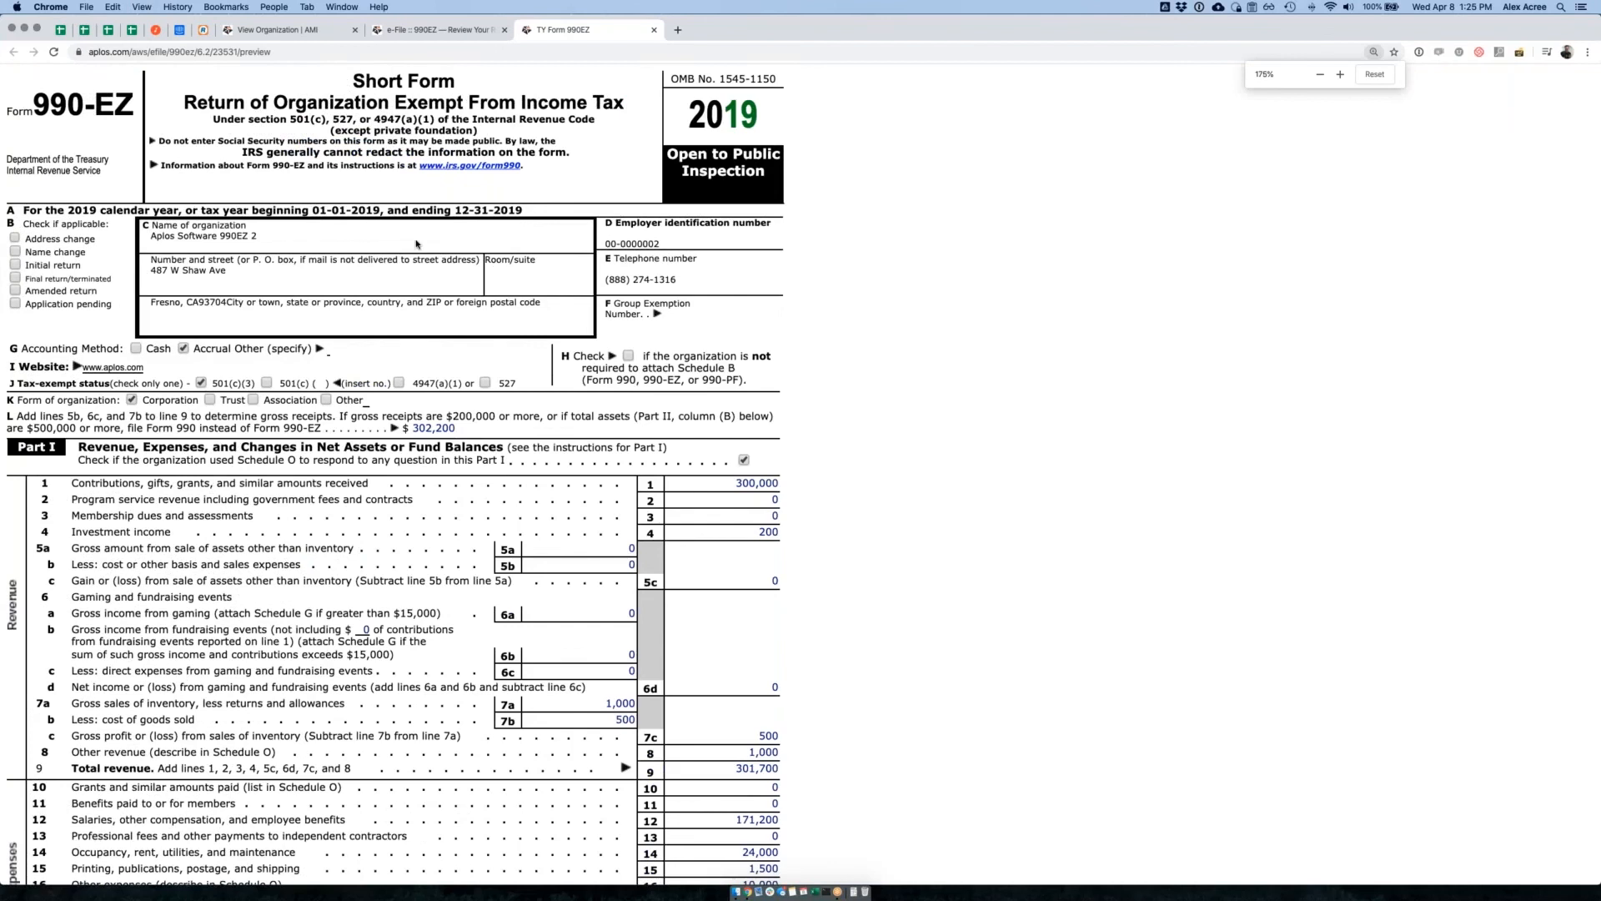
{"action": "scroll", "coordinate": [789, 412], "scroll_direction": "down", "scroll_amount": 3}
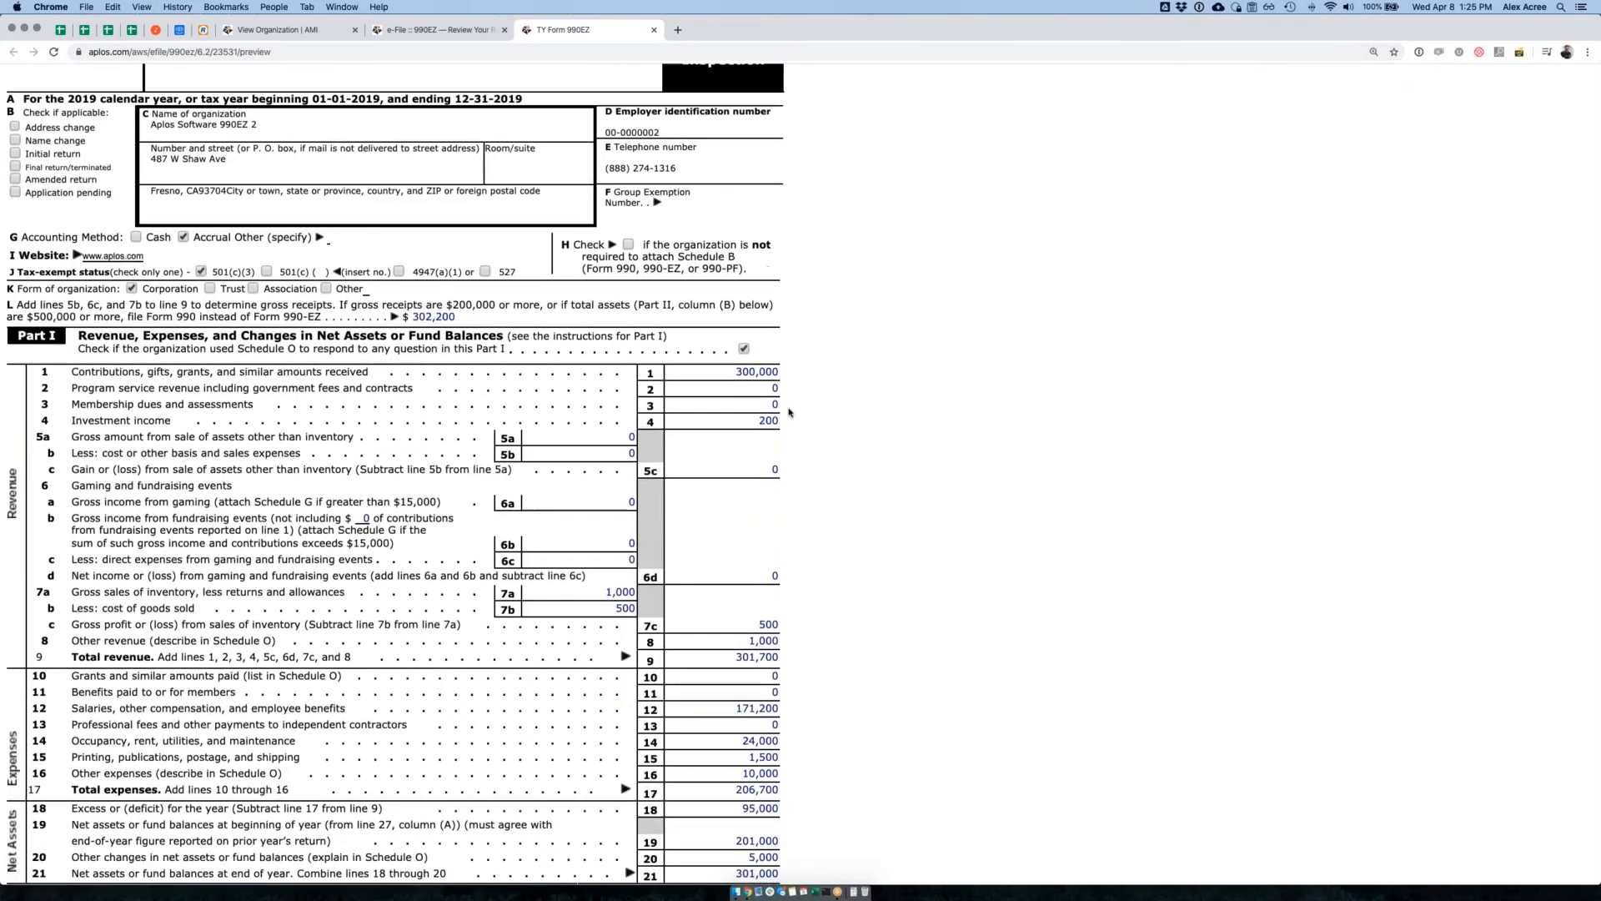
{"action": "scroll", "coordinate": [395, 341], "scroll_direction": "up", "scroll_amount": 2}
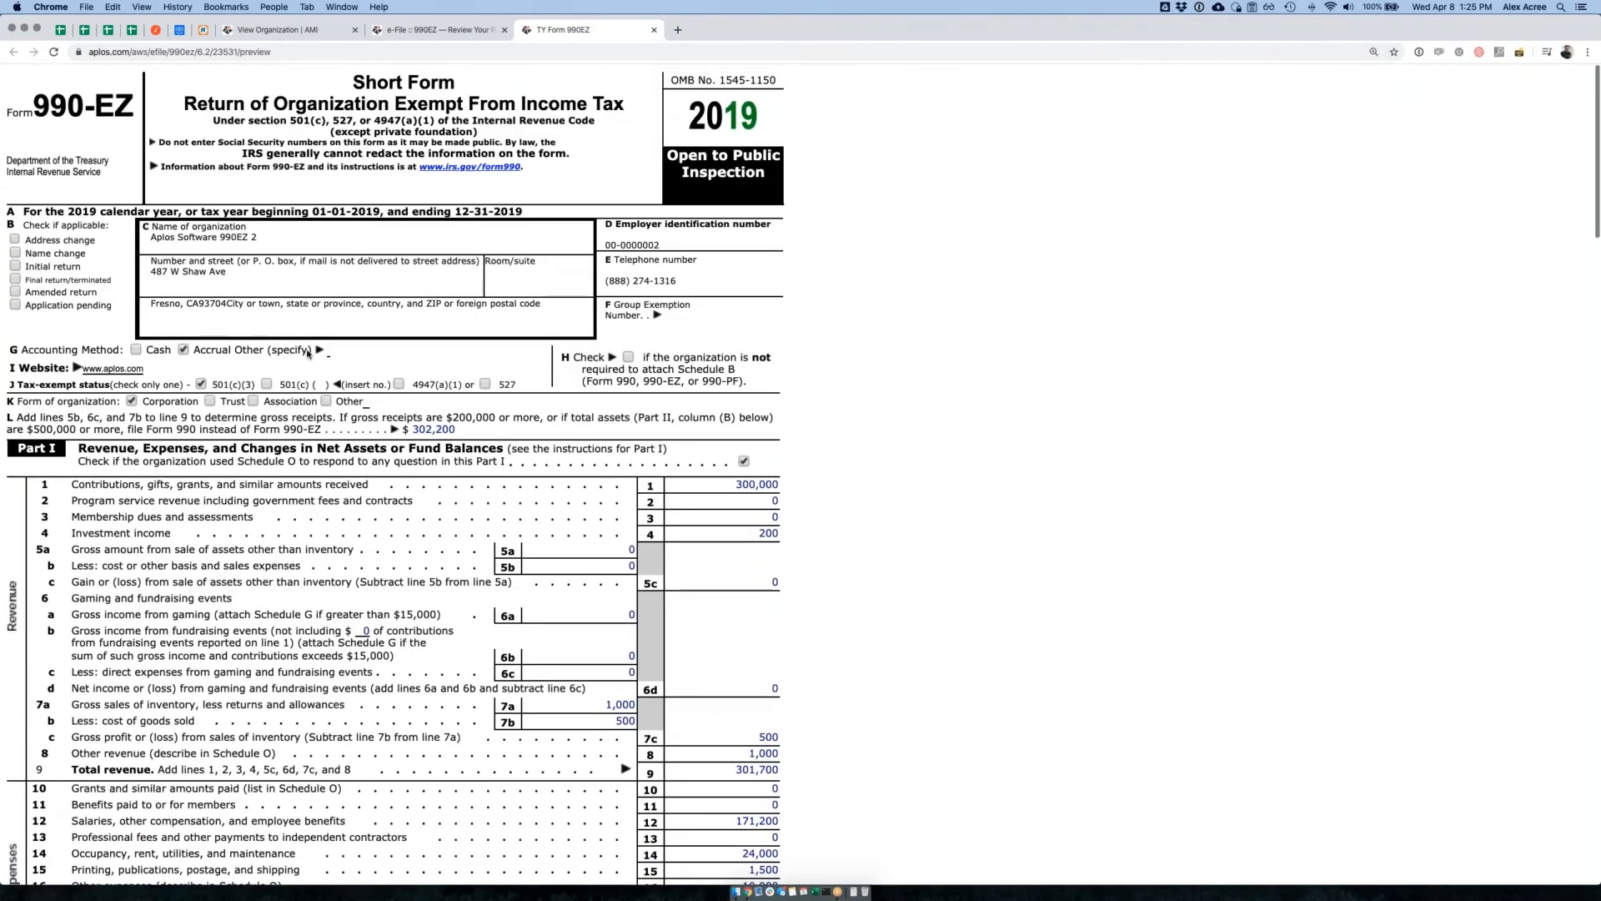
{"action": "scroll", "coordinate": [464, 266], "scroll_direction": "down", "scroll_amount": 15}
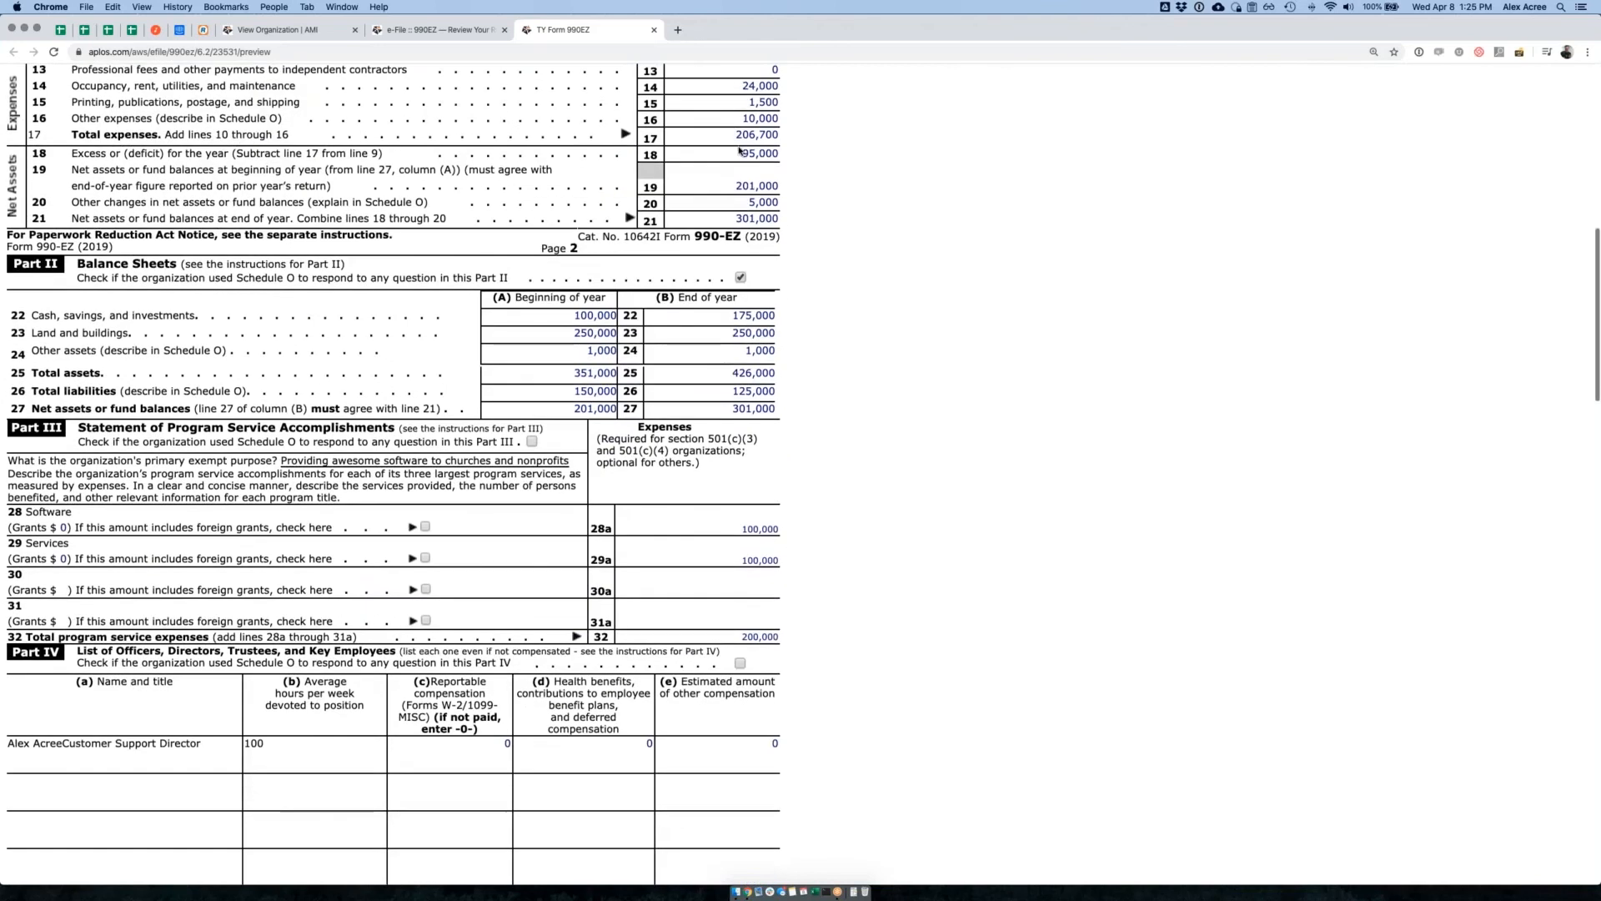
{"action": "scroll", "coordinate": [616, 269], "scroll_direction": "down", "scroll_amount": 15}
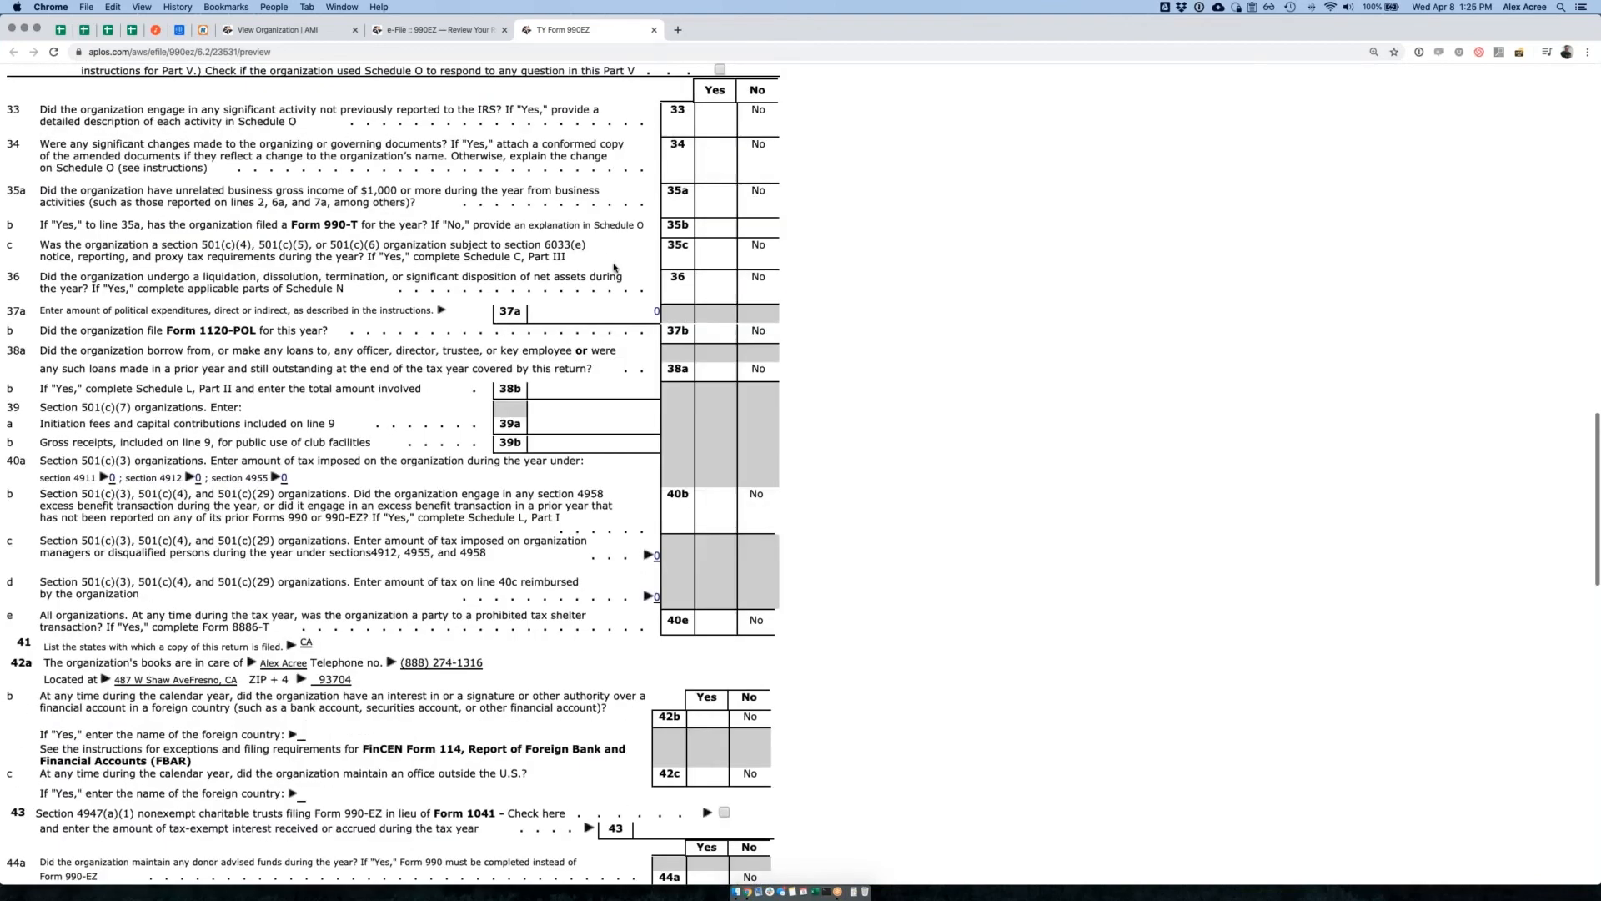
{"action": "scroll", "coordinate": [615, 267], "scroll_direction": "down", "scroll_amount": 5}
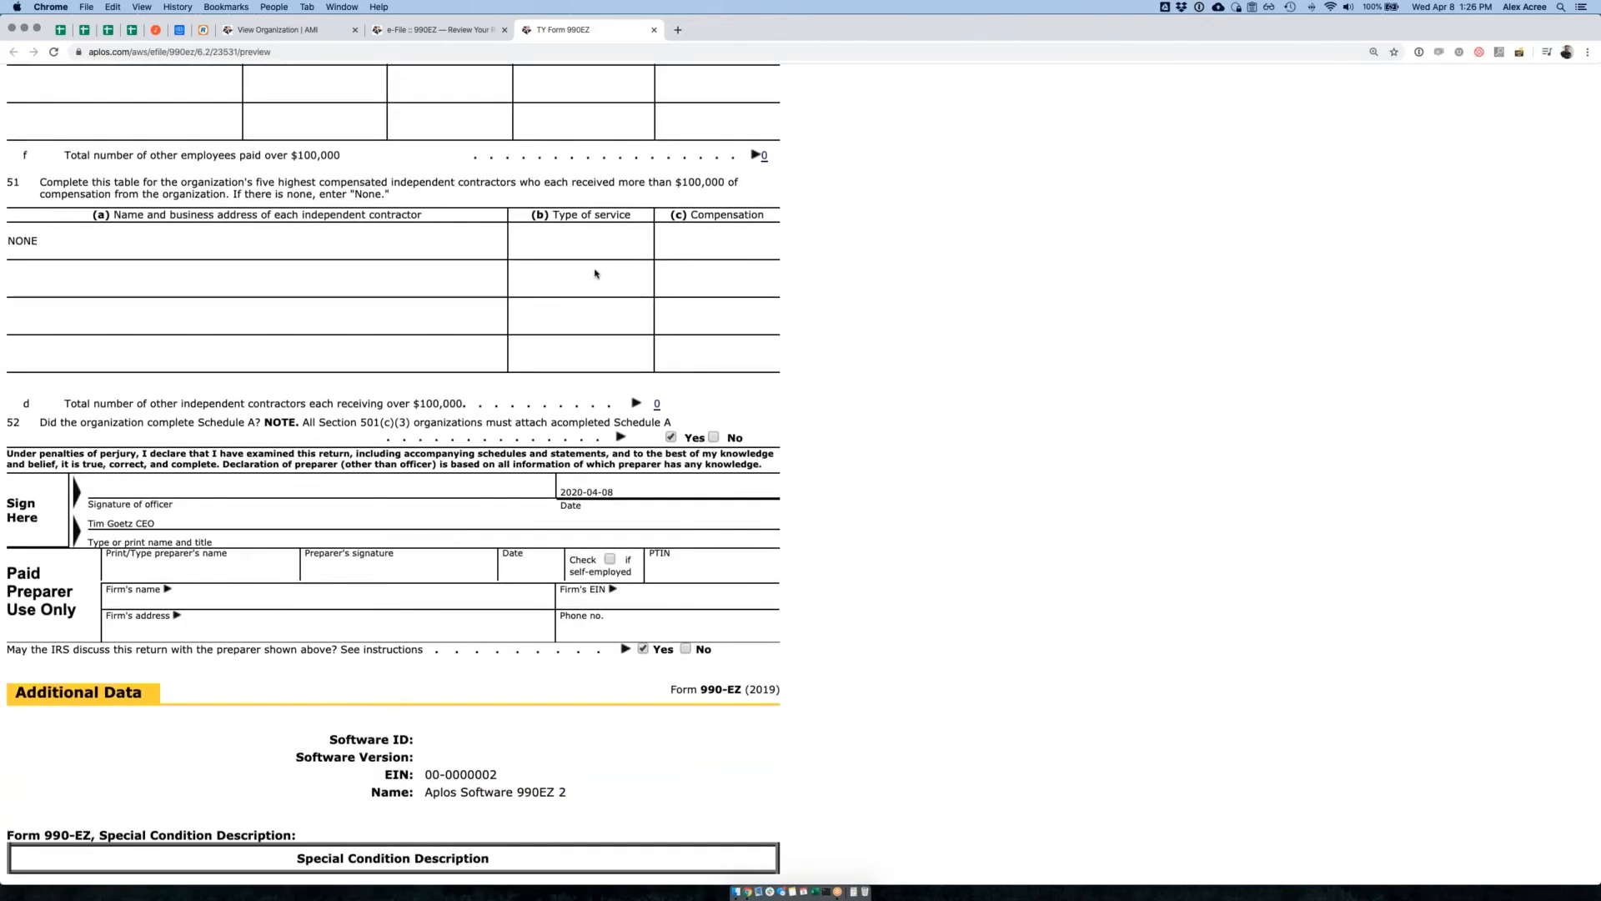
{"action": "scroll", "coordinate": [596, 273], "scroll_direction": "up", "scroll_amount": 5}
{"action": "scroll", "coordinate": [595, 273], "scroll_direction": "up", "scroll_amount": 20}
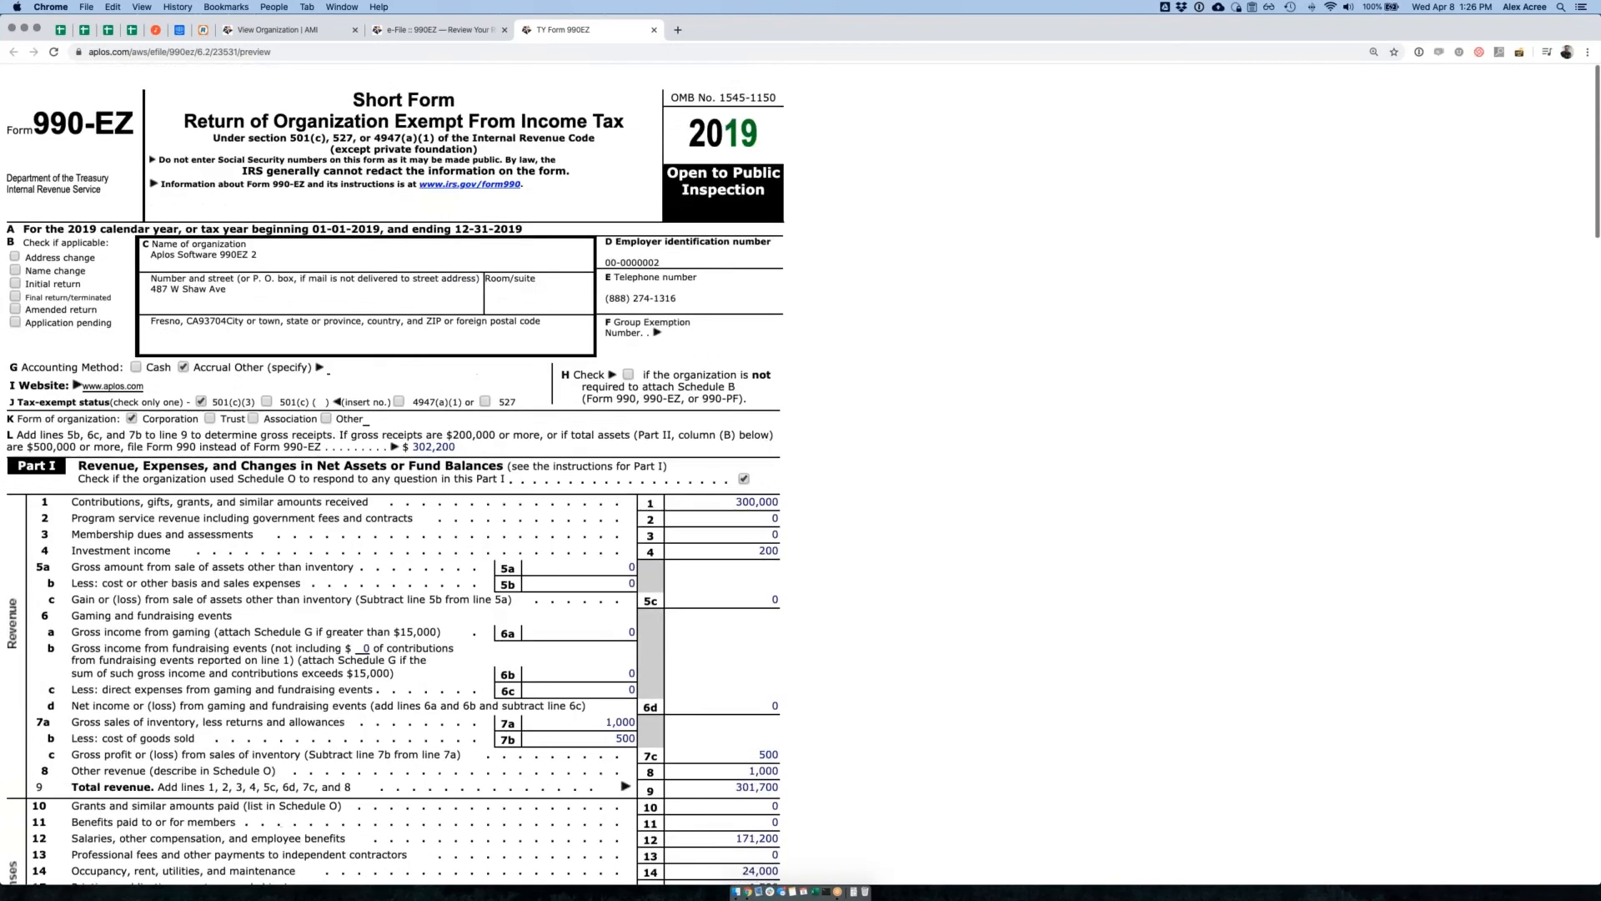
{"action": "key", "text": "super+w"}
Generate the Schedule A preview, look through its public charity status and support sections, and close it
{"action": "left_click", "coordinate": [380, 517]}
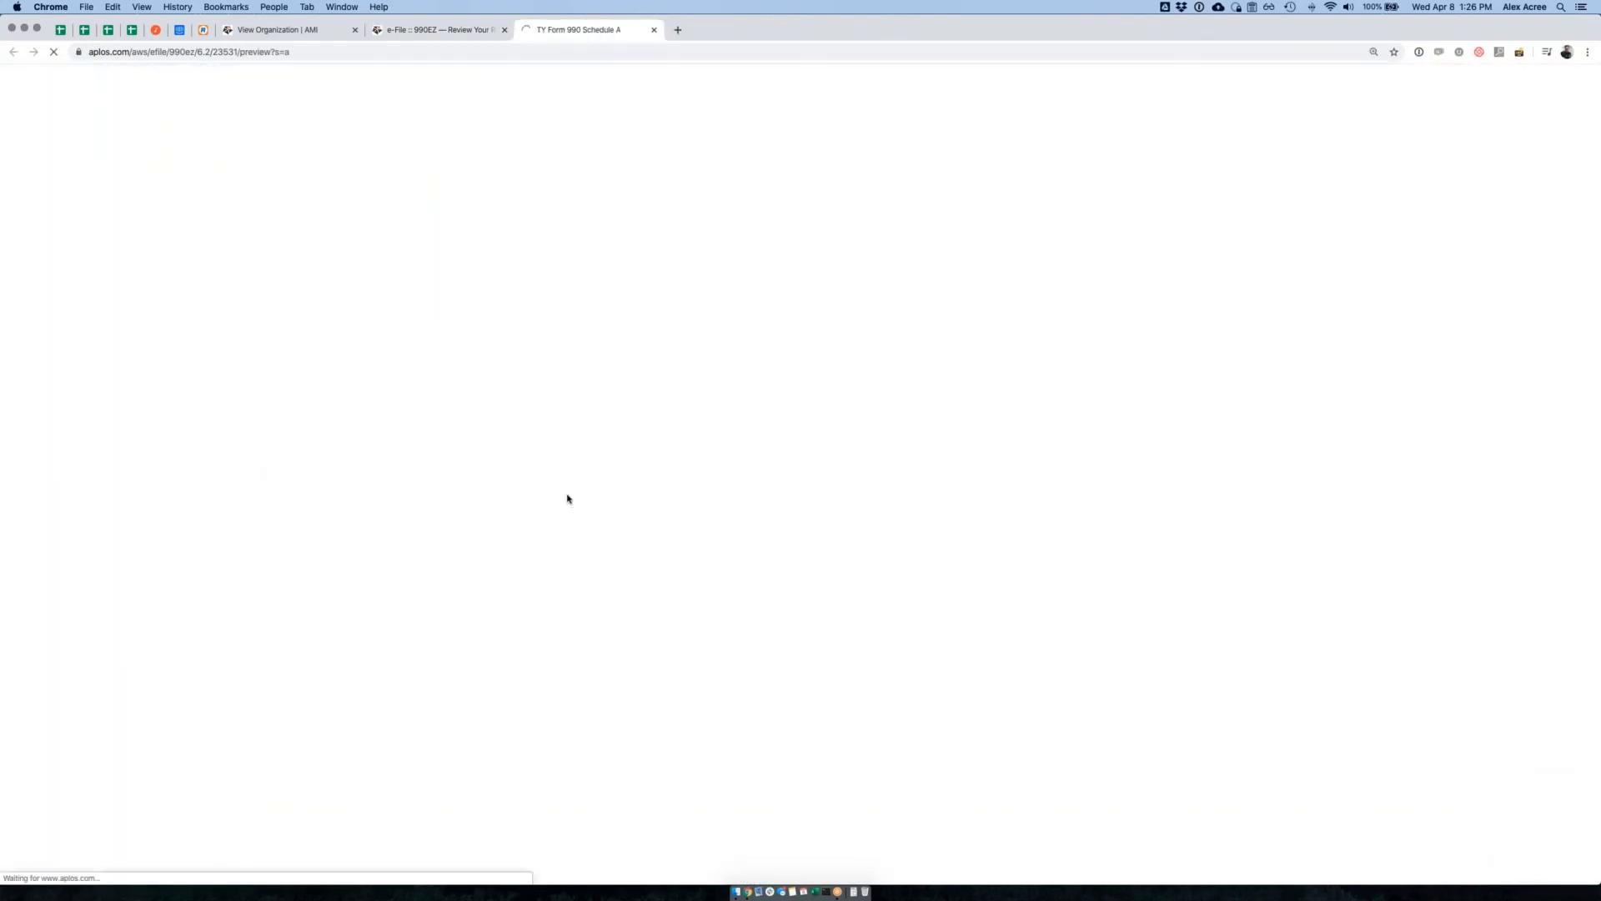
{"action": "scroll", "coordinate": [593, 393], "scroll_direction": "down", "scroll_amount": 8}
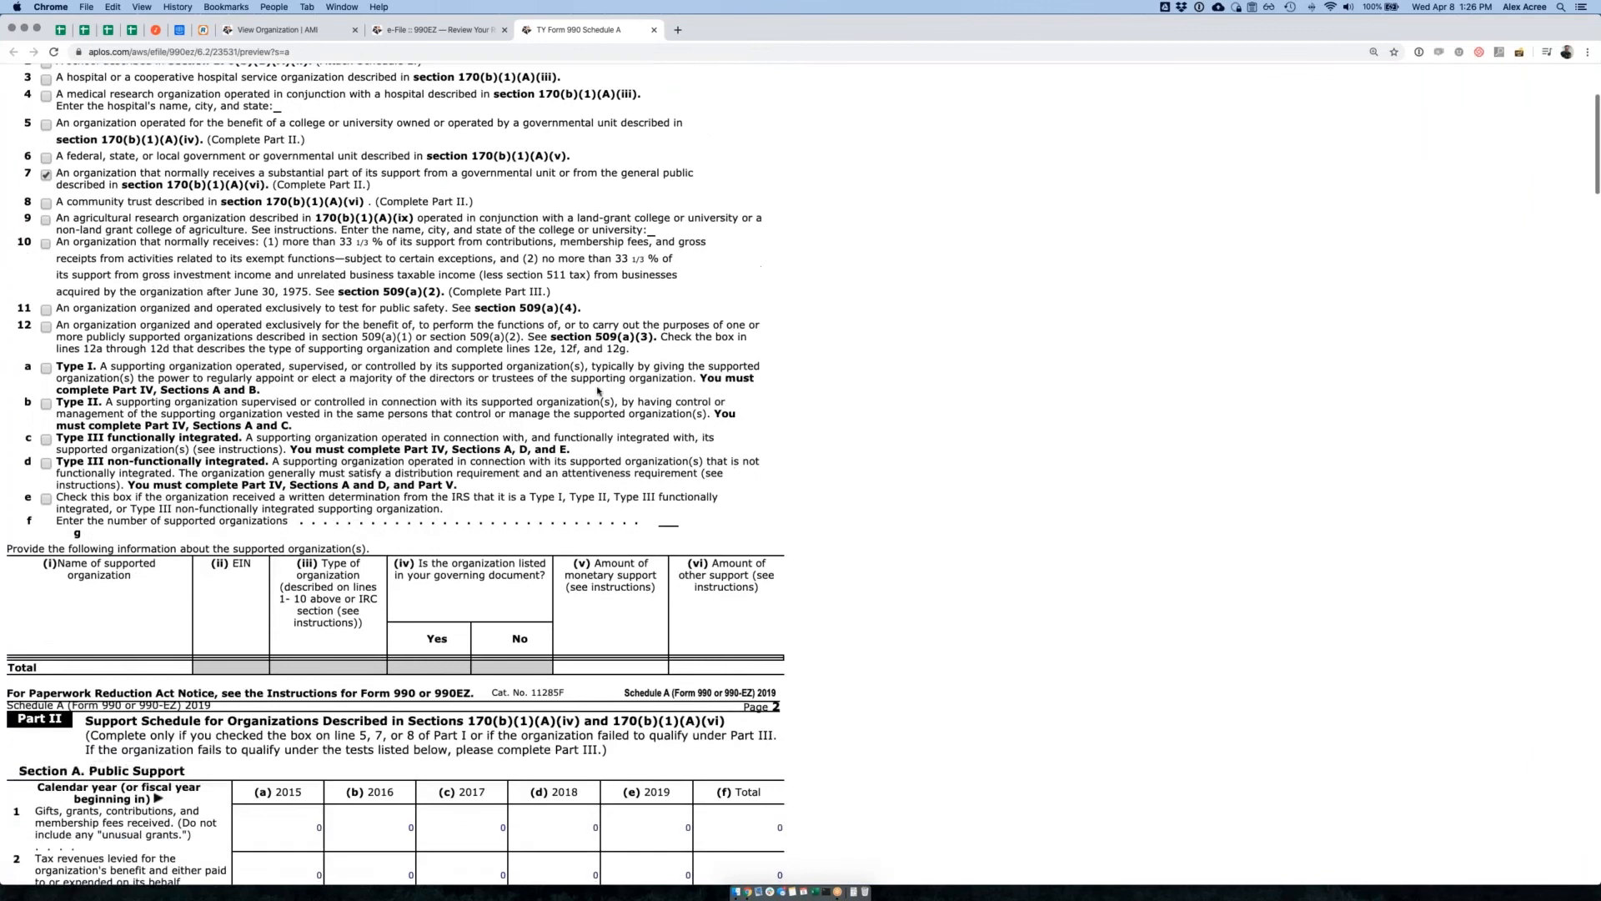
{"action": "scroll", "coordinate": [597, 391], "scroll_direction": "down", "scroll_amount": 12}
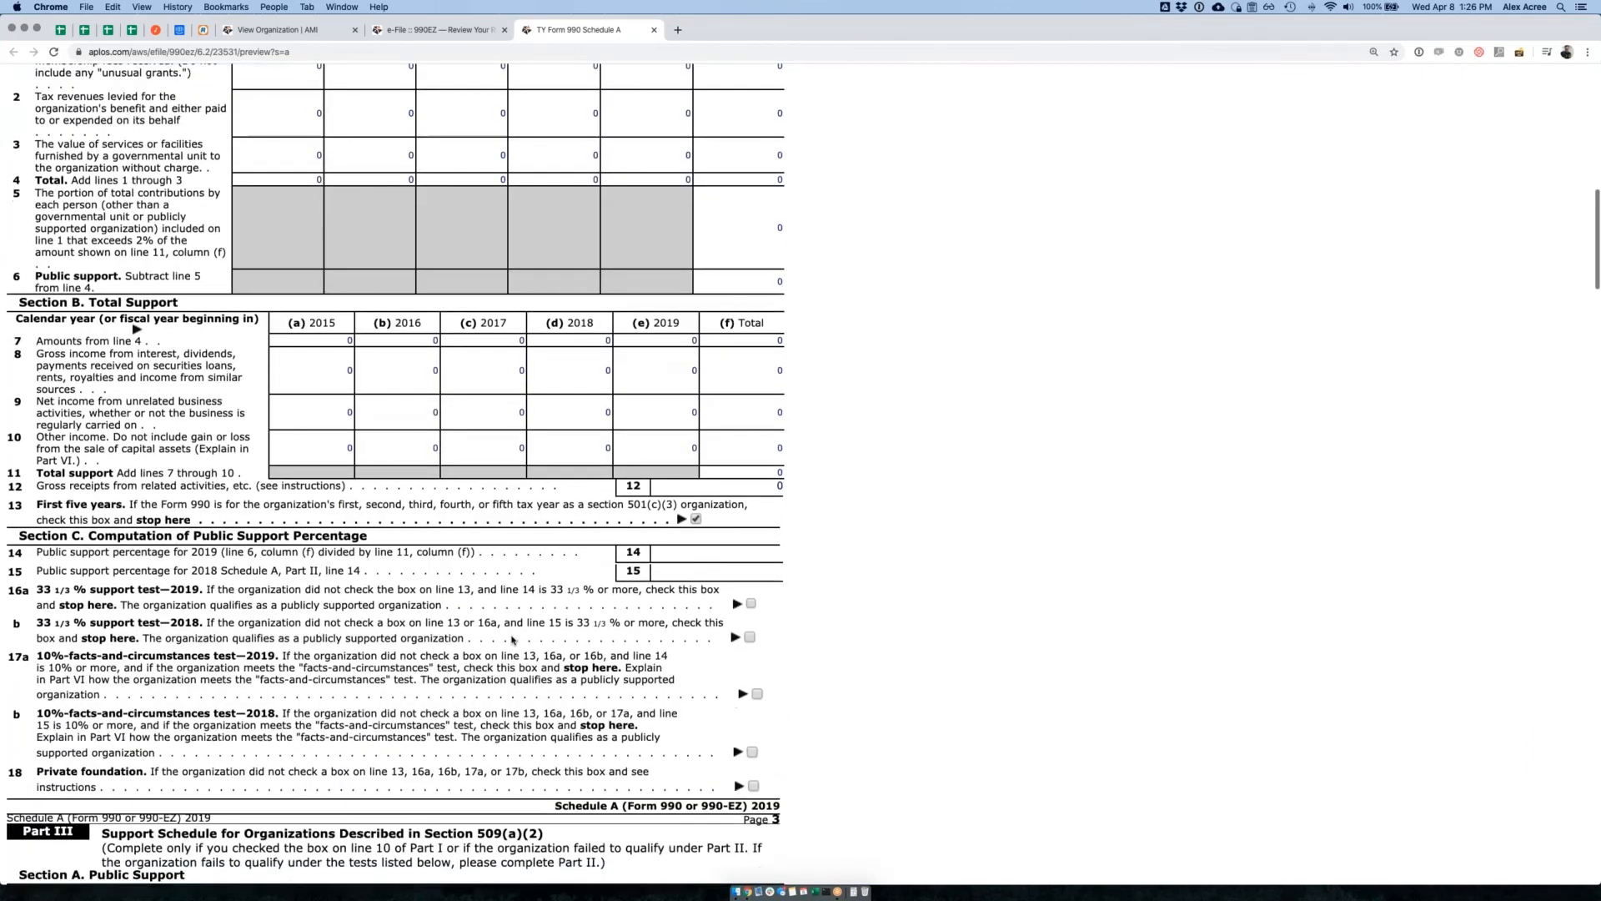
{"action": "scroll", "coordinate": [526, 539], "scroll_direction": "down", "scroll_amount": 10}
{"action": "scroll", "coordinate": [528, 542], "scroll_direction": "up", "scroll_amount": 20}
{"action": "key", "text": "cmd+w"}
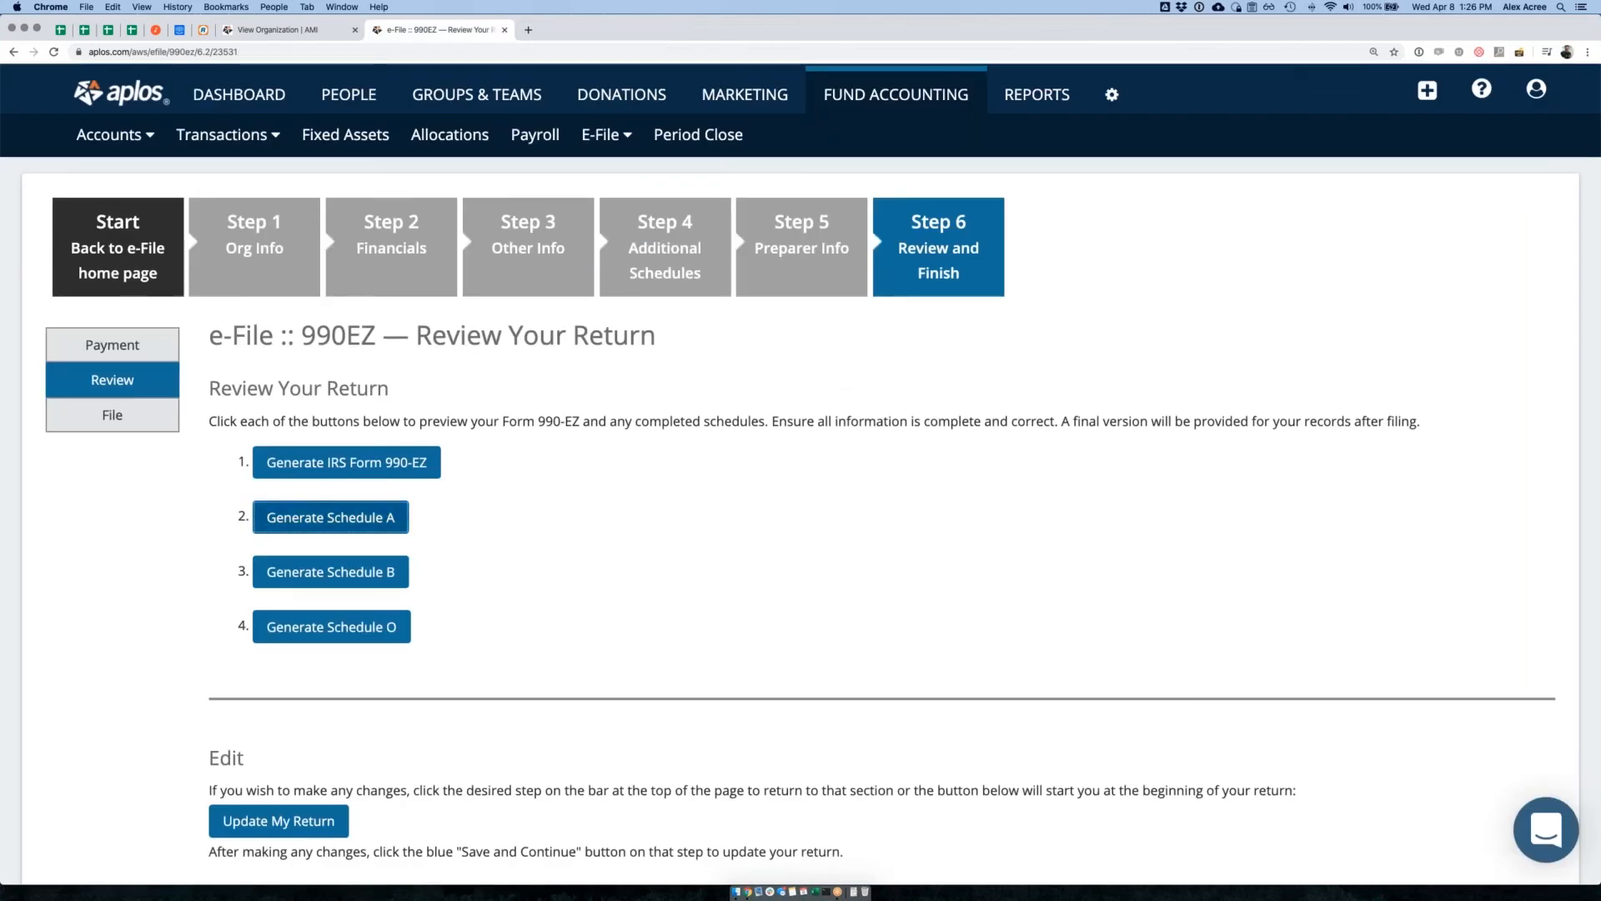
Reset the review page's zoom and mark the 990-EZ return complete
{"action": "key", "text": "cmd+minus"}
{"action": "key", "text": "cmd+minus"}
{"action": "key", "text": "super+minus"}
{"action": "key", "text": "super+minus"}
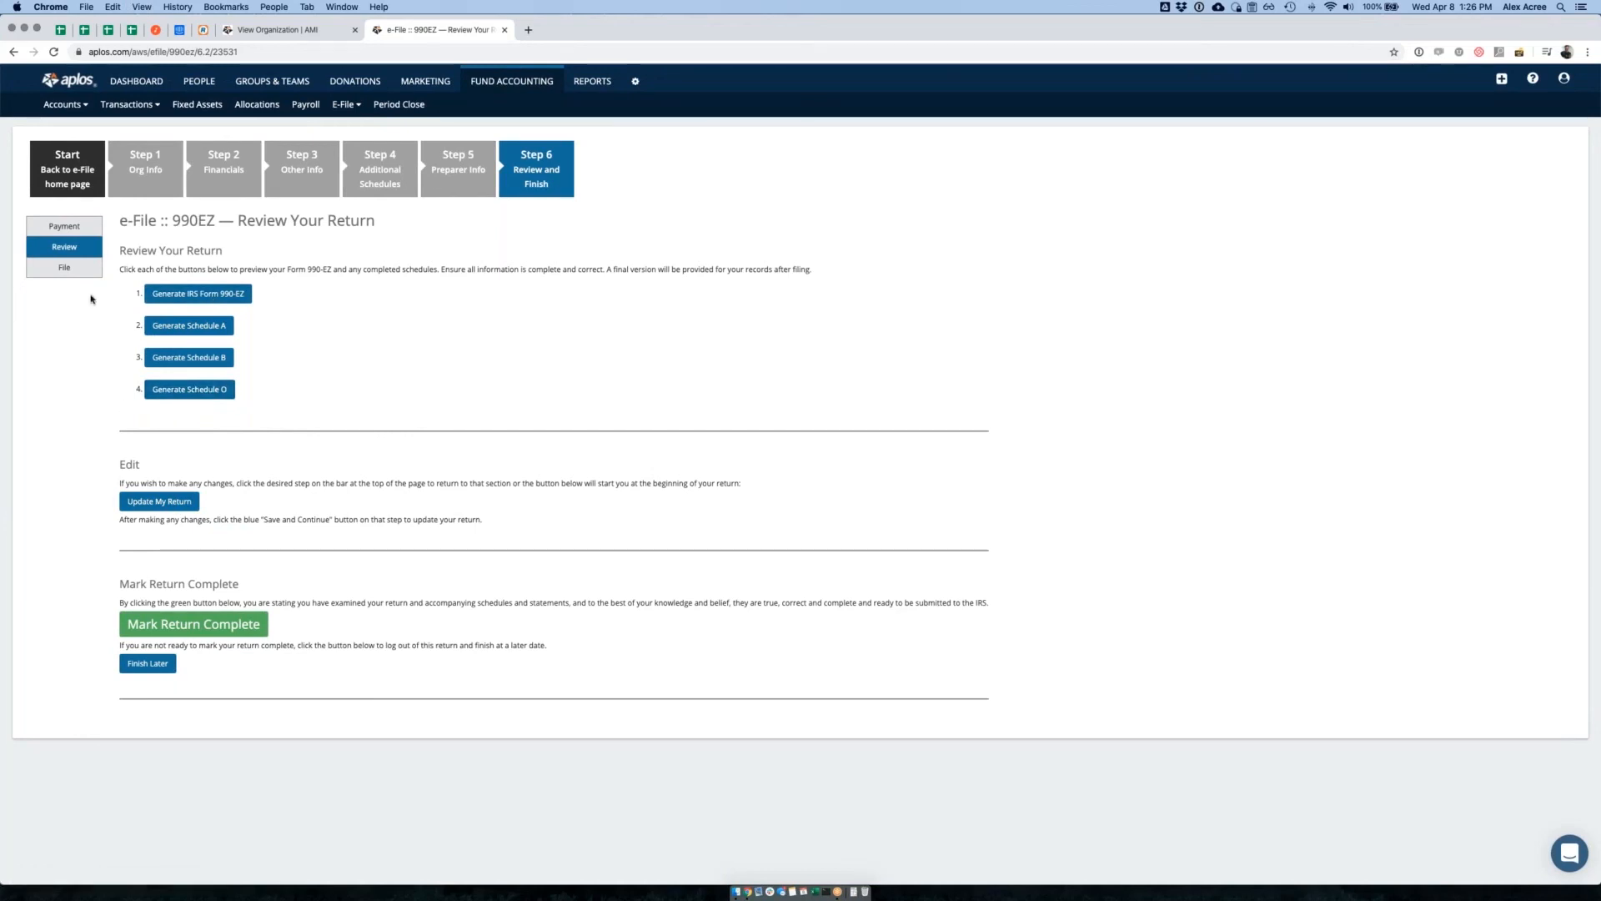
{"action": "left_click", "coordinate": [171, 631]}
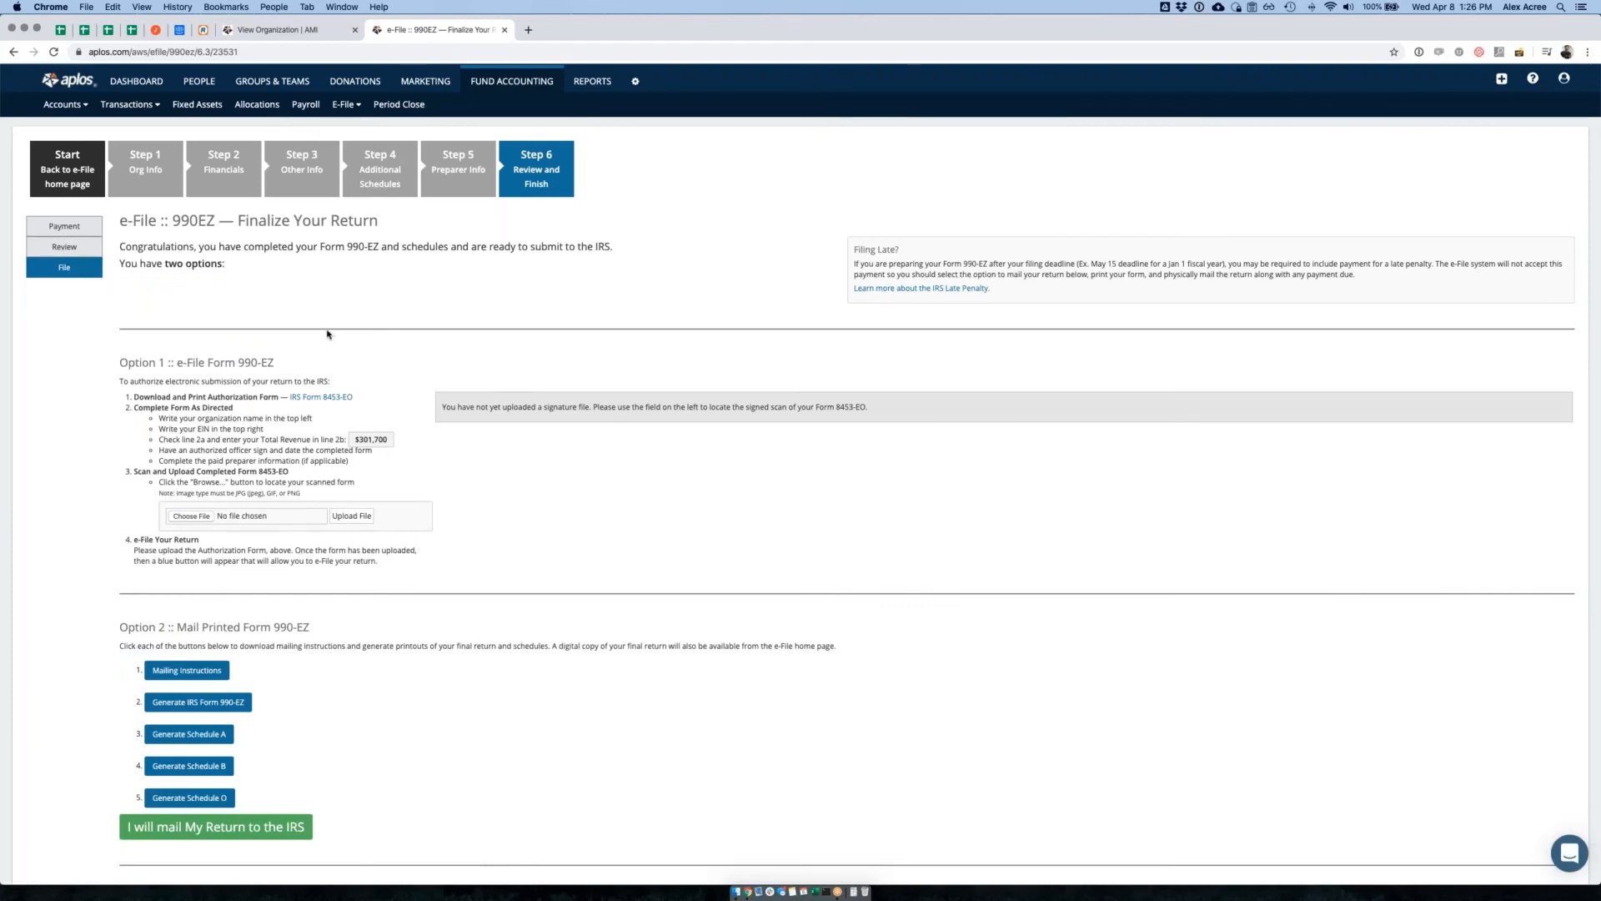
Examine the two filing options on the Finalize Your Return page: e-filing Form 990-EZ or mailing it printed
{"action": "left_click_drag", "start_coordinate": [120, 363], "coordinate": [303, 368]}
{"action": "left_click", "coordinate": [302, 370]}
{"action": "left_click_drag", "start_coordinate": [119, 381], "coordinate": [272, 375]}
{"action": "left_click", "coordinate": [289, 376]}
{"action": "scroll", "coordinate": [326, 360], "scroll_direction": "down", "scroll_amount": 2}
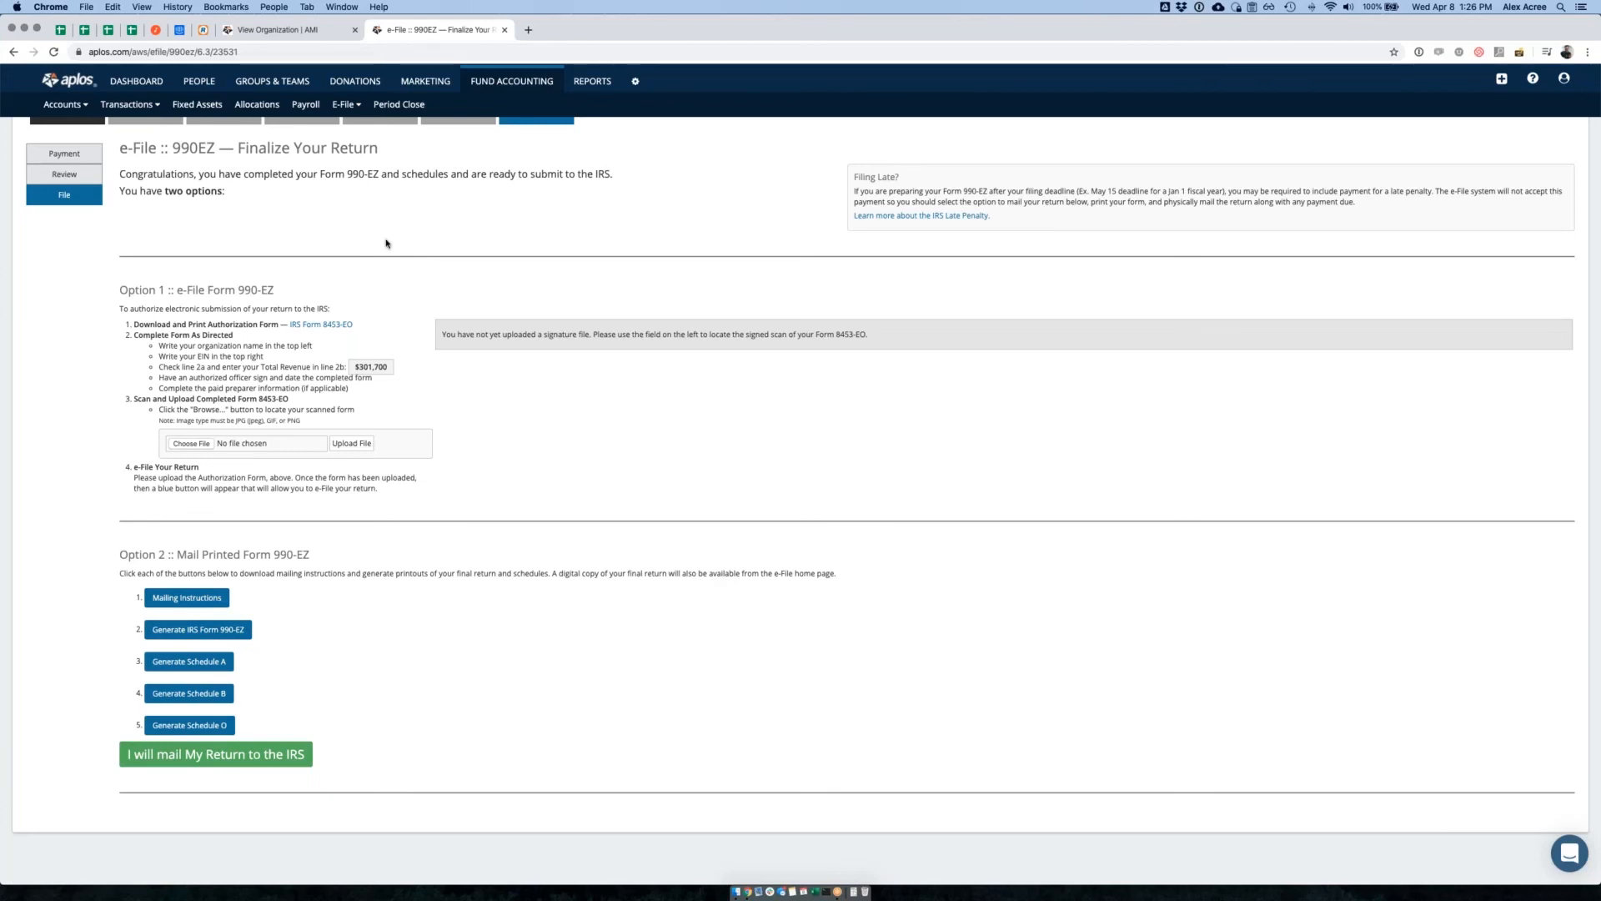
{"action": "left_click", "coordinate": [345, 104]}
{"action": "scroll", "coordinate": [559, 496], "scroll_direction": "up", "scroll_amount": 2}
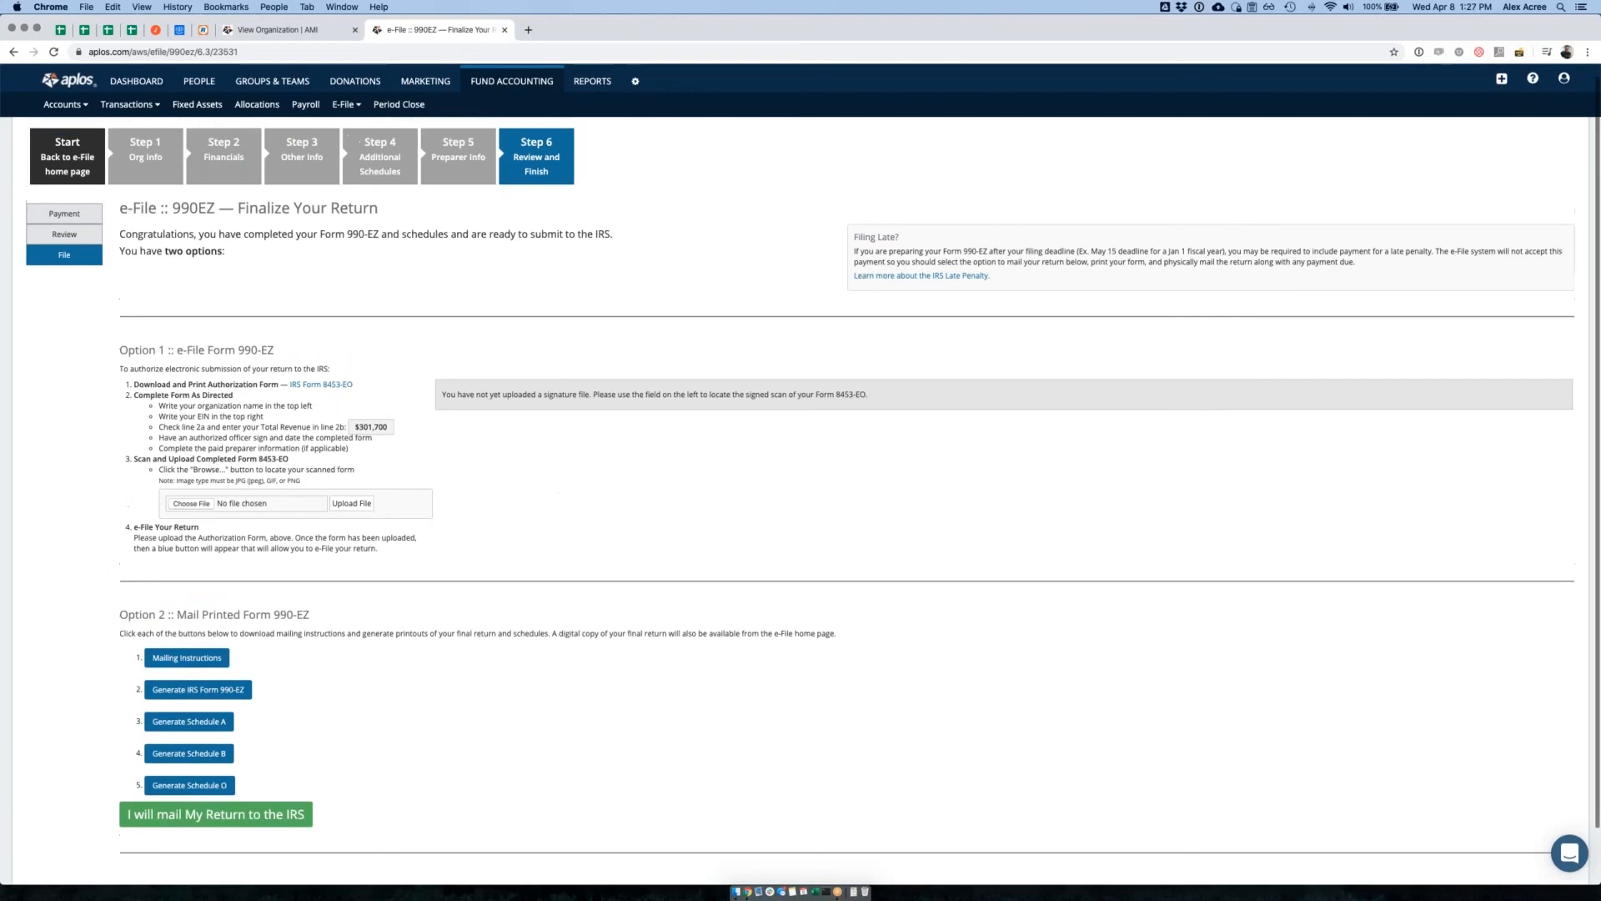
{"action": "left_click_drag", "start_coordinate": [120, 346], "coordinate": [262, 359]}
{"action": "left_click", "coordinate": [269, 360]}
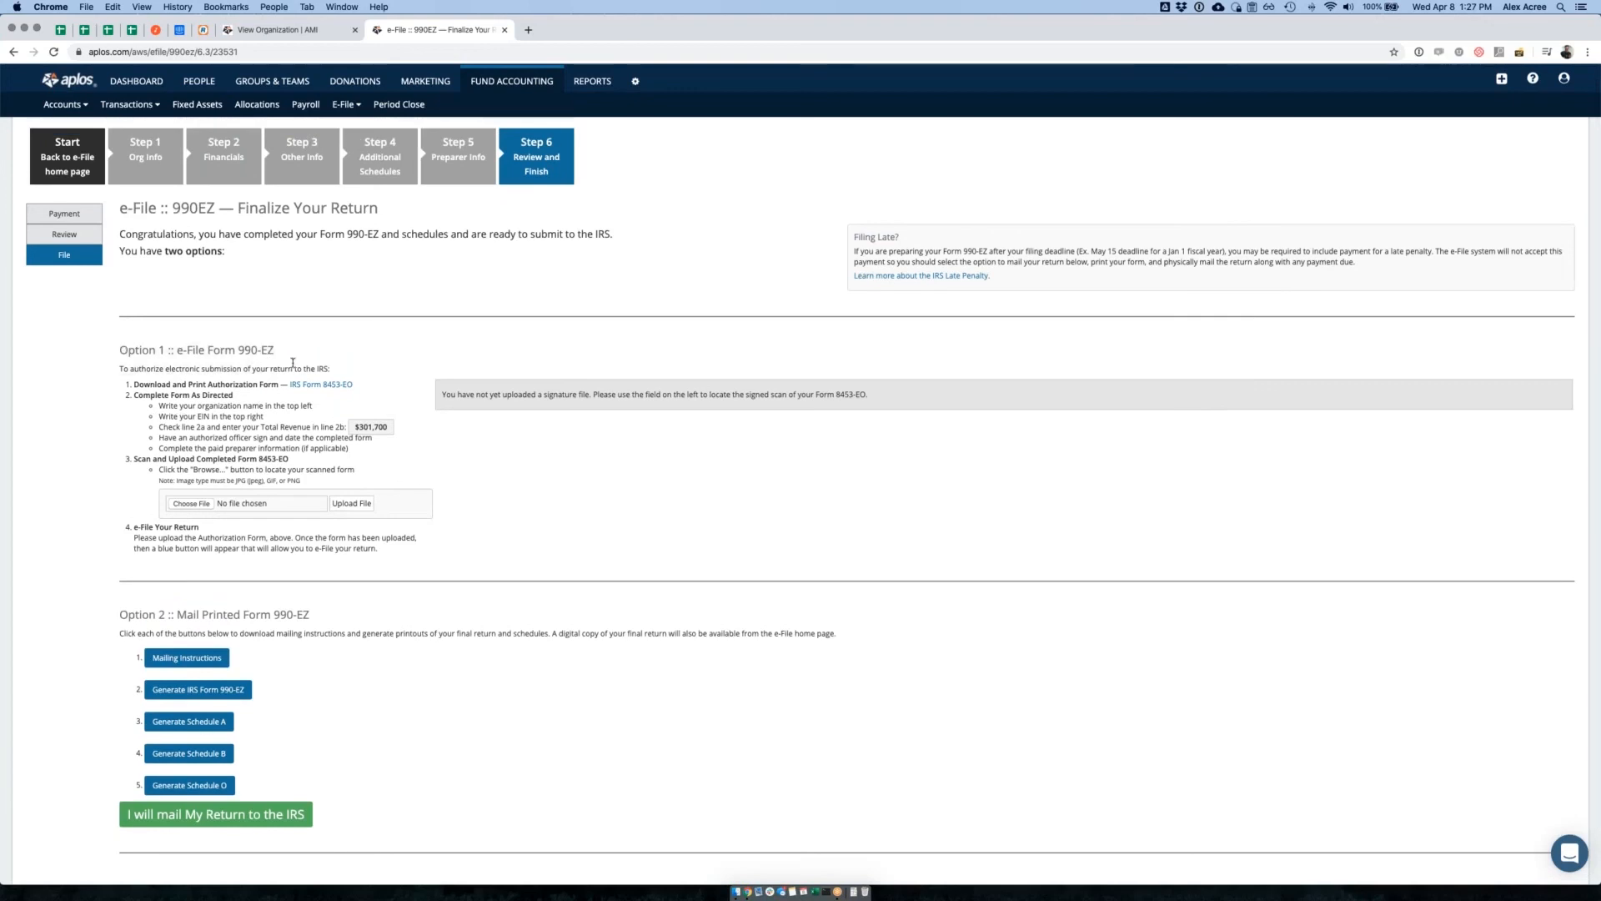
Open IRS Form 8453-EO from the e-file instructions, download the PDF, and close it
{"action": "left_click", "coordinate": [331, 387]}
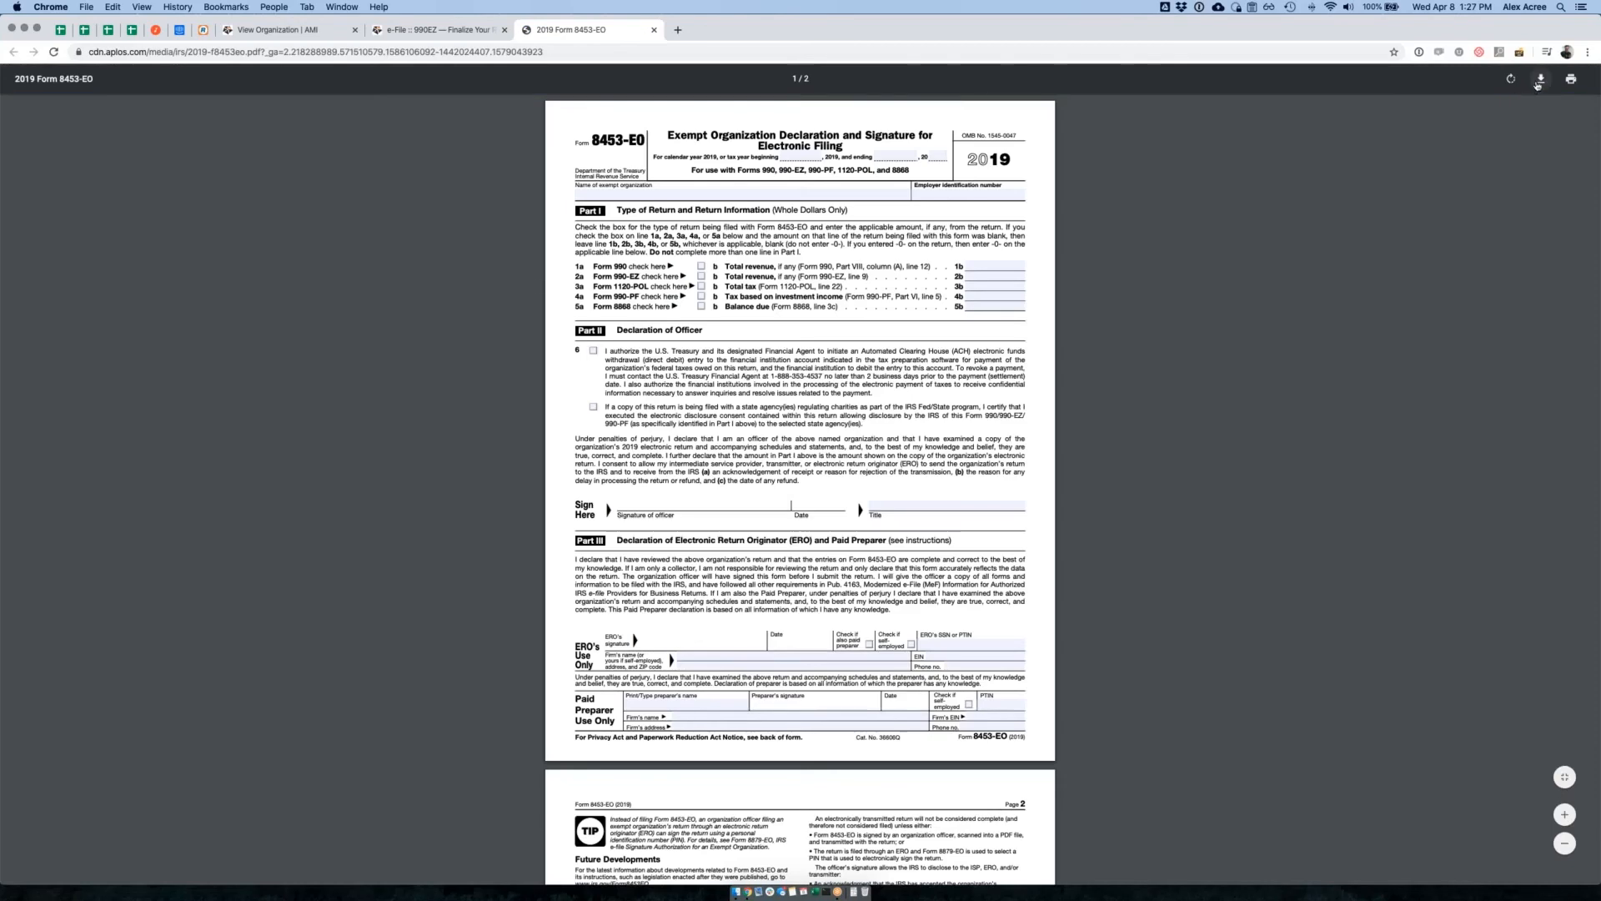
{"action": "left_click", "coordinate": [1539, 84]}
{"action": "left_click", "coordinate": [877, 184]}
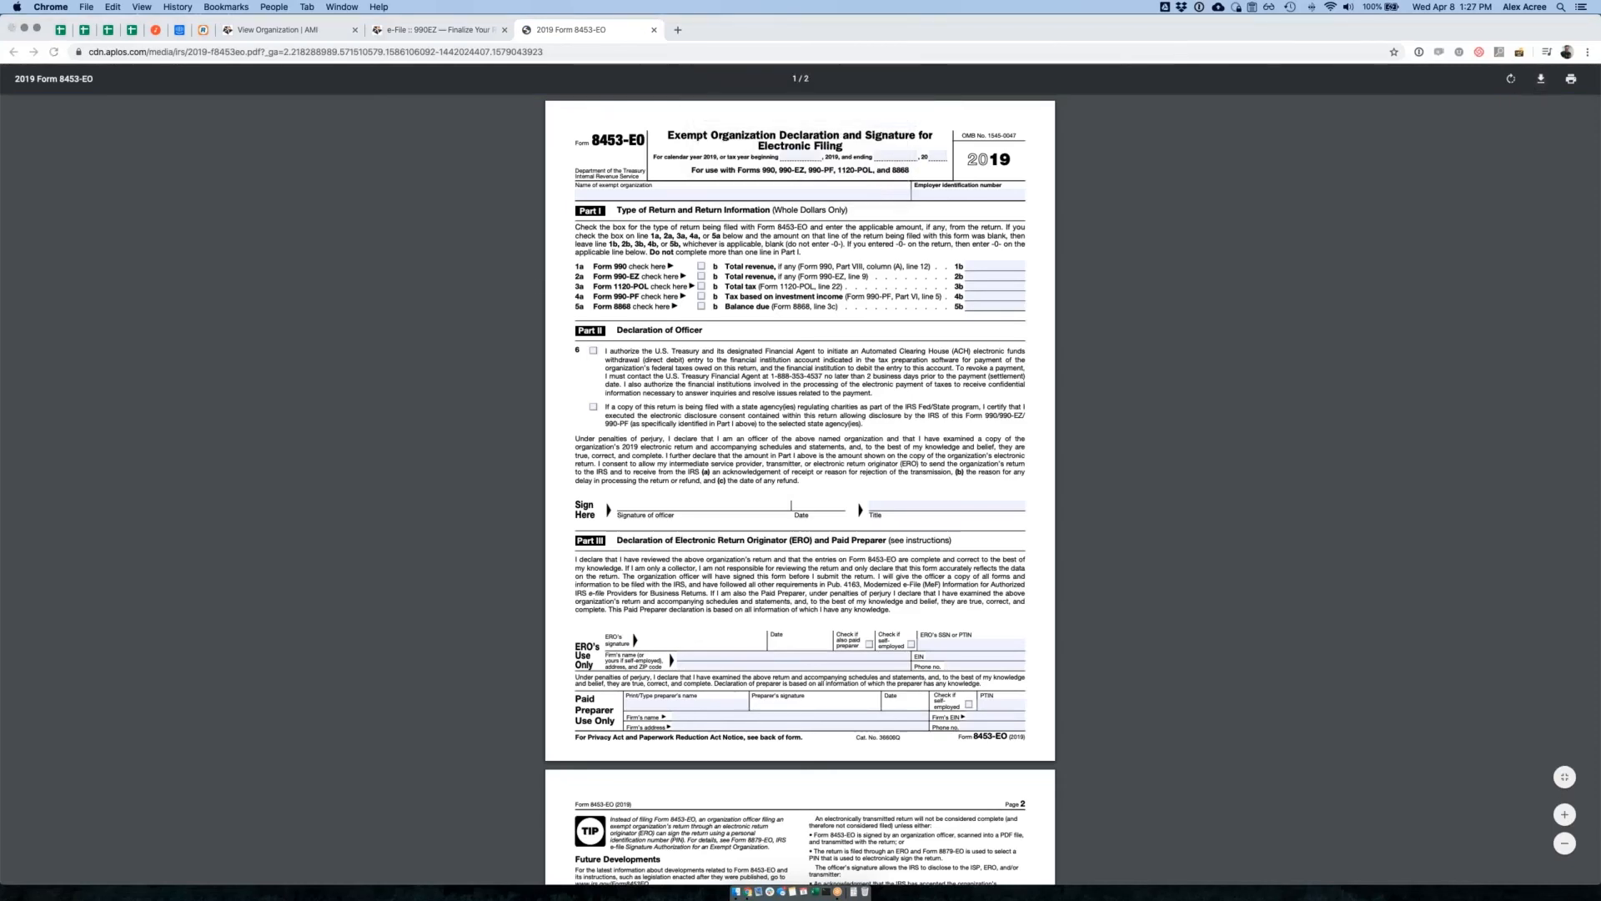
{"action": "left_click", "coordinate": [654, 29]}
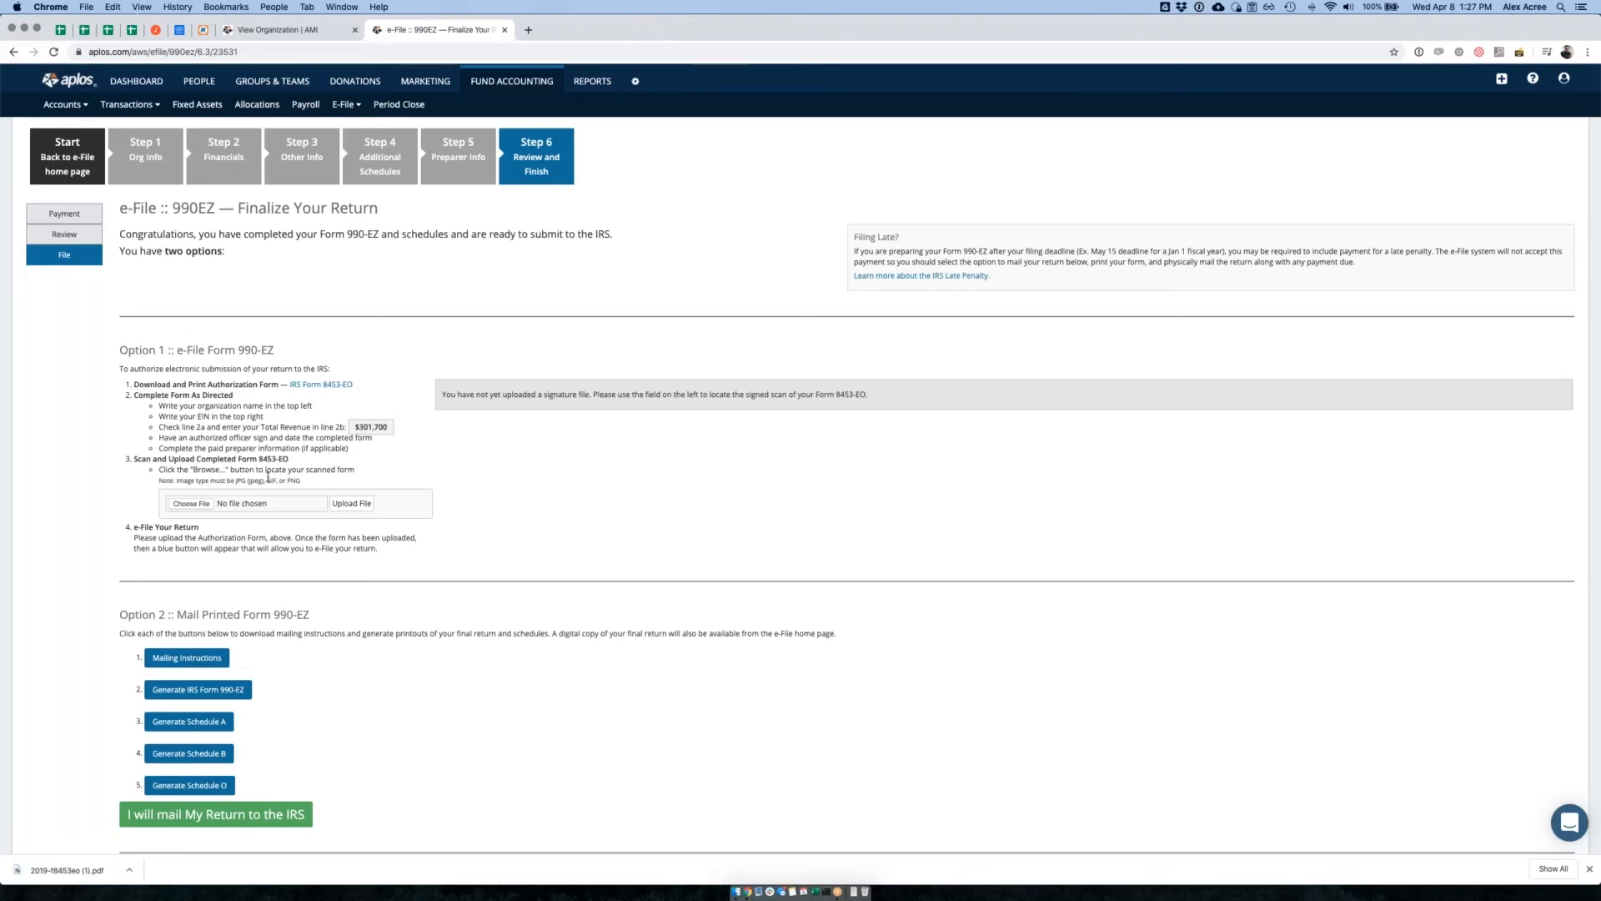
Check the accepted image types for the signed form, and open the downloaded 2019-f8453eo.pdf in Preview to look it over
{"action": "left_click_drag", "start_coordinate": [301, 481], "coordinate": [230, 481]}
{"action": "left_click", "coordinate": [238, 481]}
{"action": "left_click", "coordinate": [853, 892]}
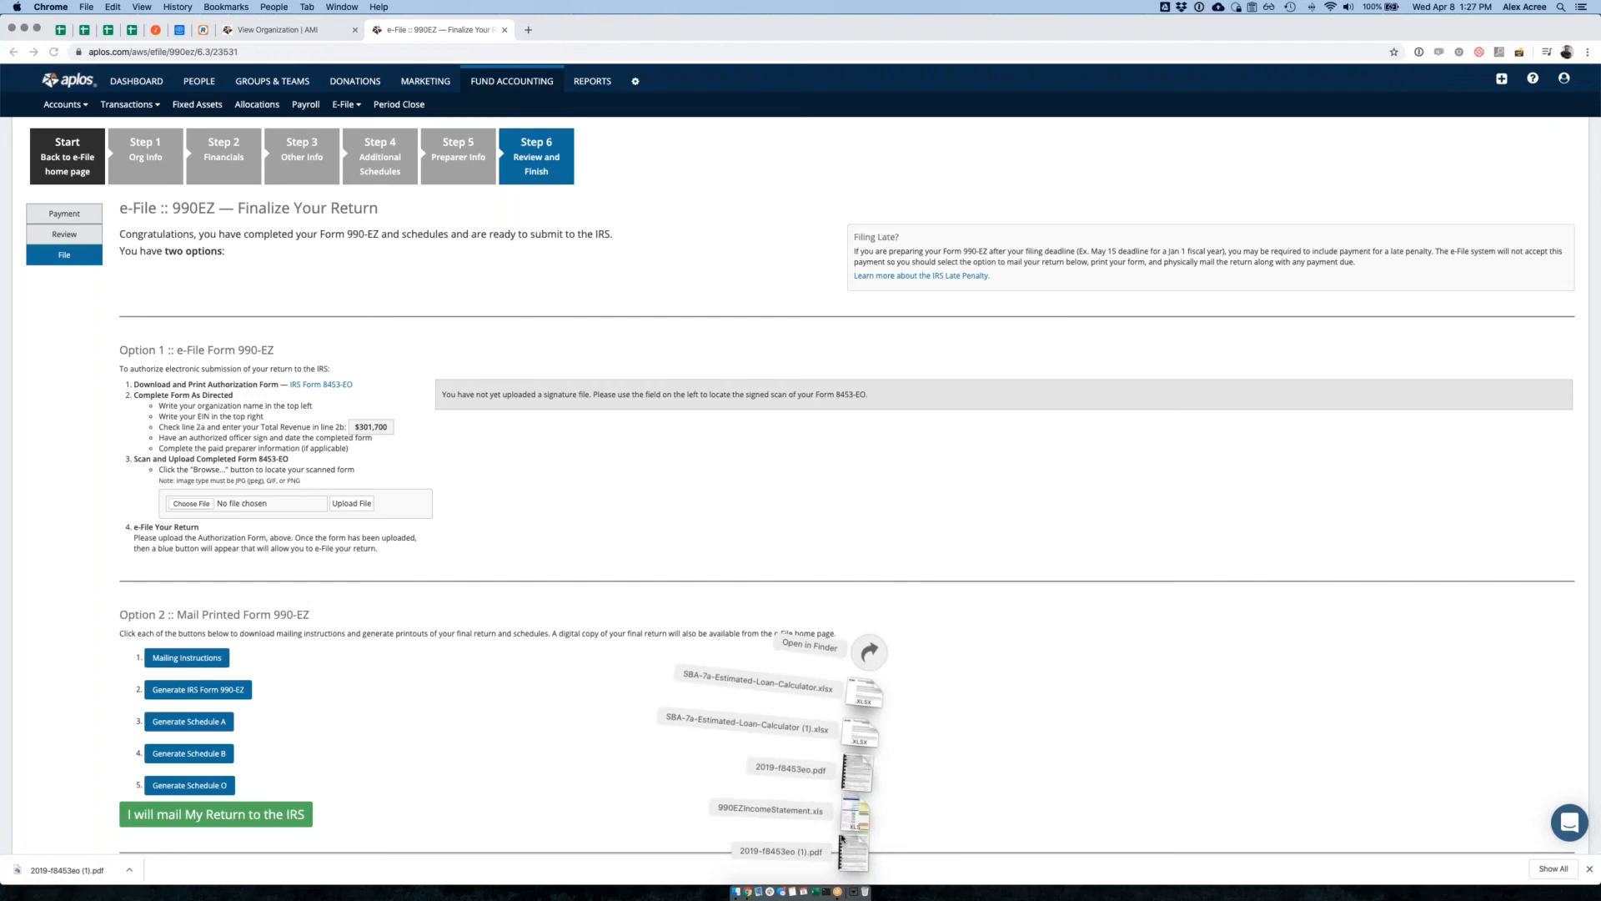
{"action": "left_click", "coordinate": [859, 780]}
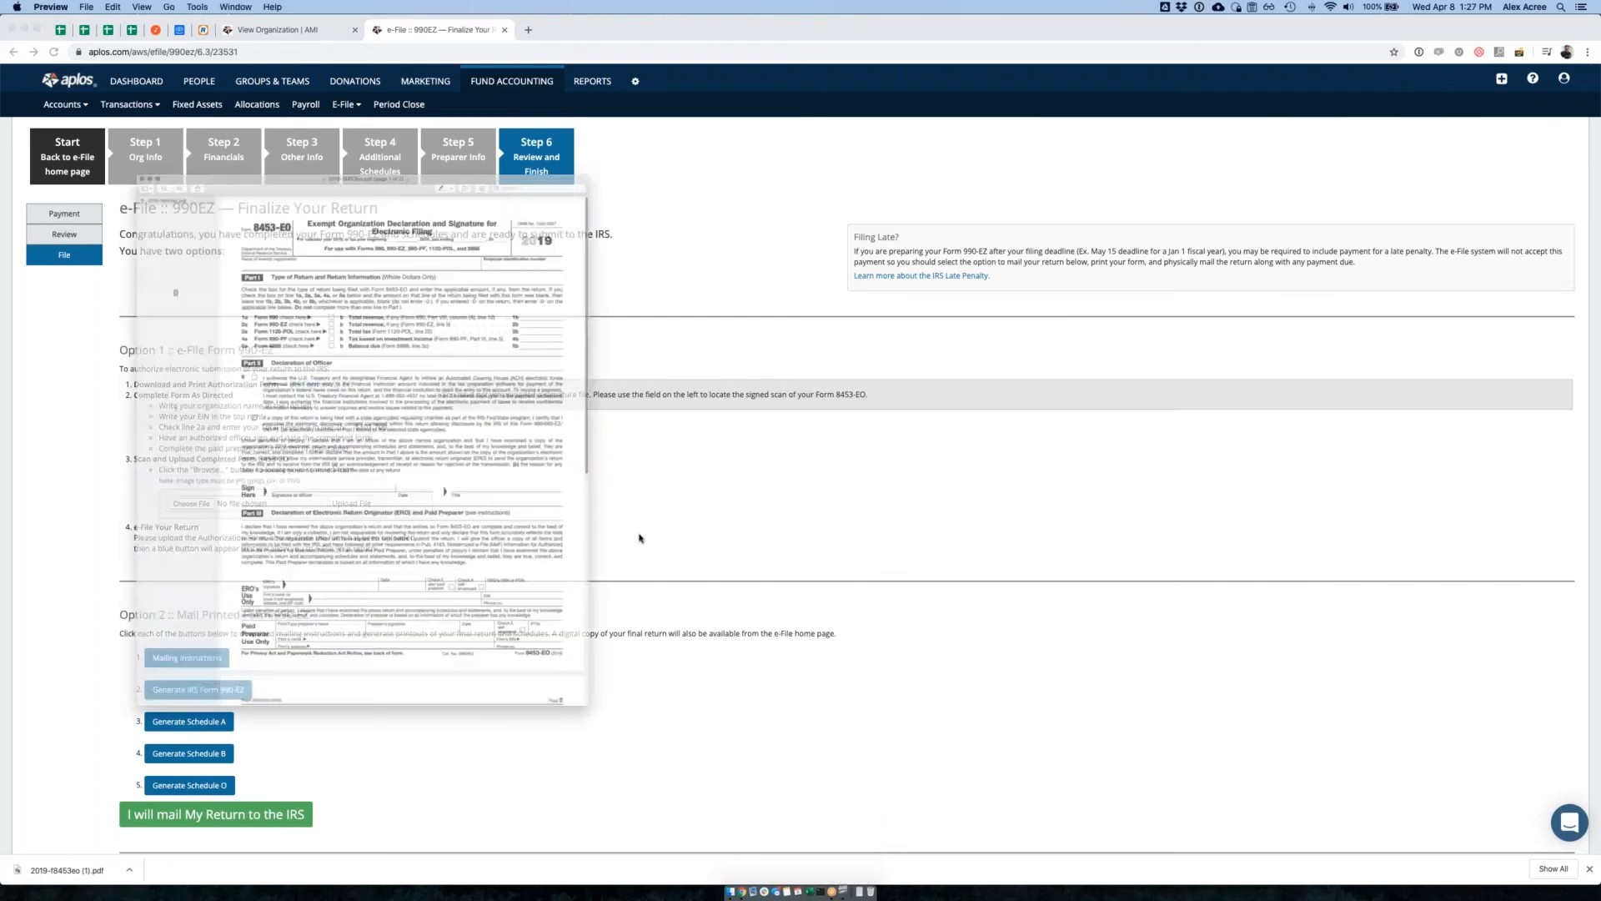
{"action": "scroll", "coordinate": [521, 346], "scroll_direction": "down", "scroll_amount": 5}
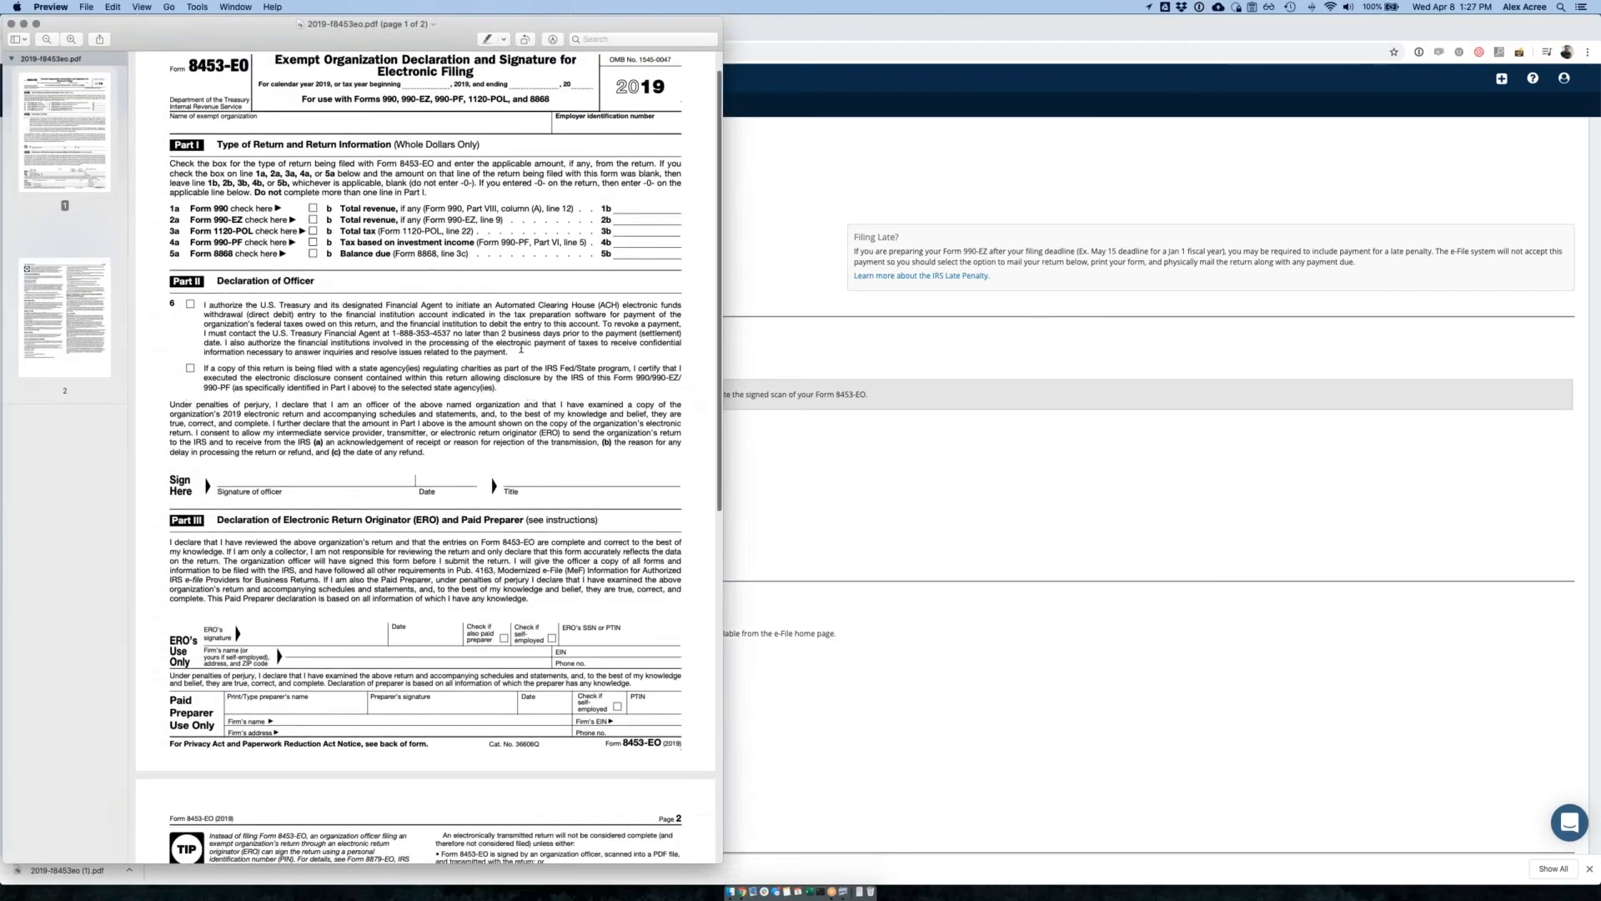
{"action": "scroll", "coordinate": [500, 358], "scroll_direction": "up", "scroll_amount": 5}
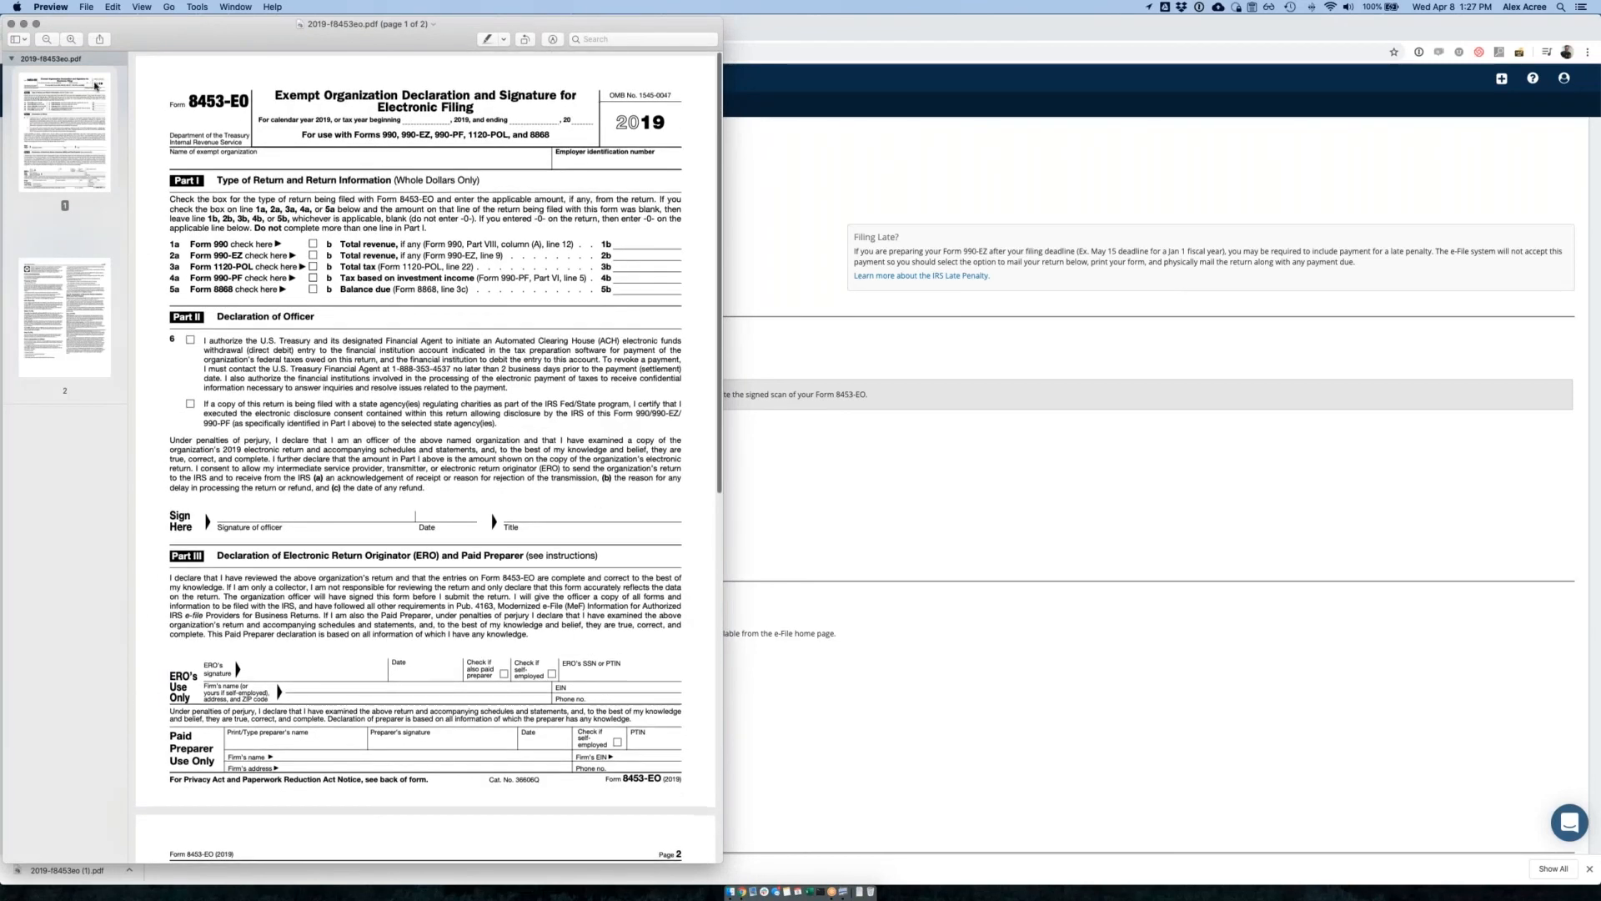
{"action": "scroll", "coordinate": [285, 336], "scroll_direction": "down", "scroll_amount": 2}
{"action": "scroll", "coordinate": [285, 332], "scroll_direction": "up", "scroll_amount": 2}
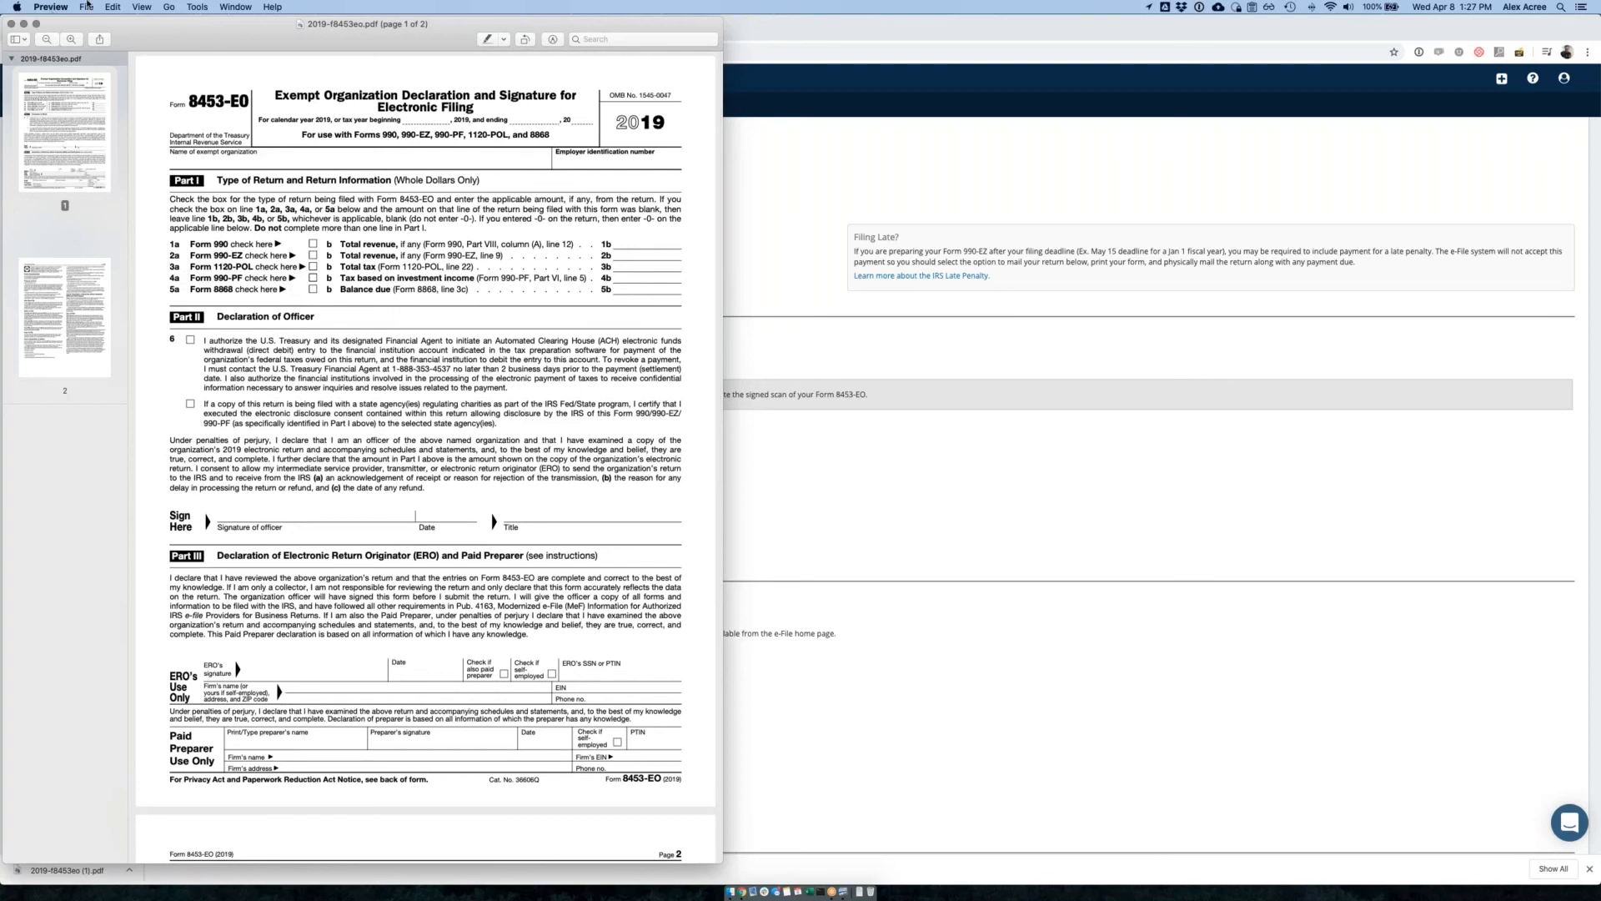
Export the form to Downloads as a JPEG named 2019-f8453eo_signed, and quit Preview
{"action": "left_click", "coordinate": [87, 6]}
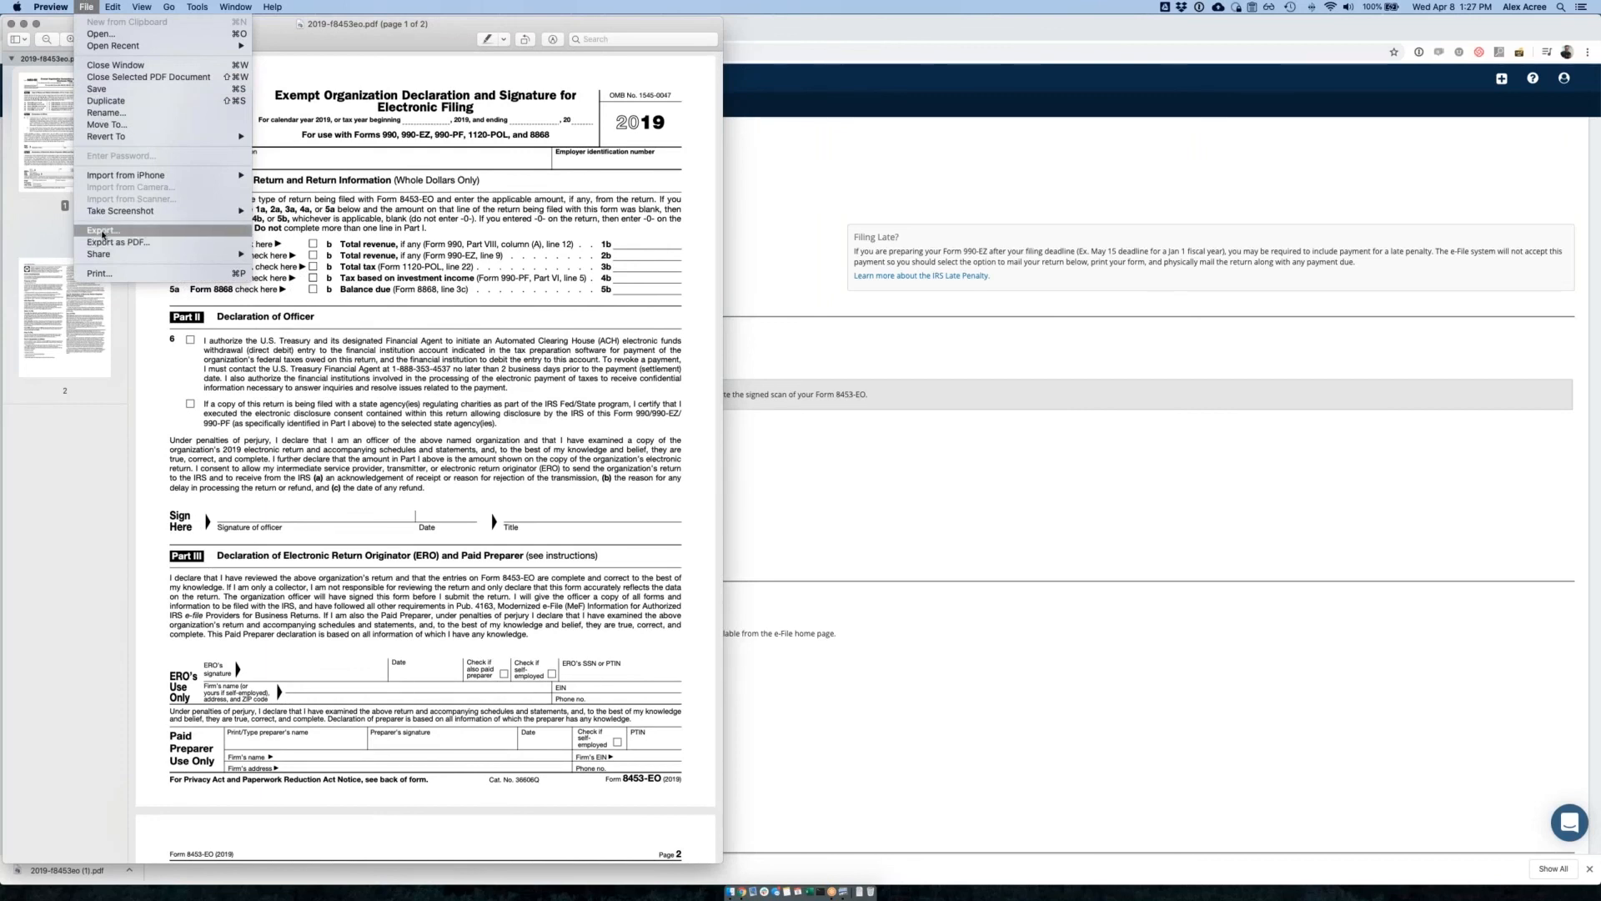
{"action": "left_click", "coordinate": [102, 231]}
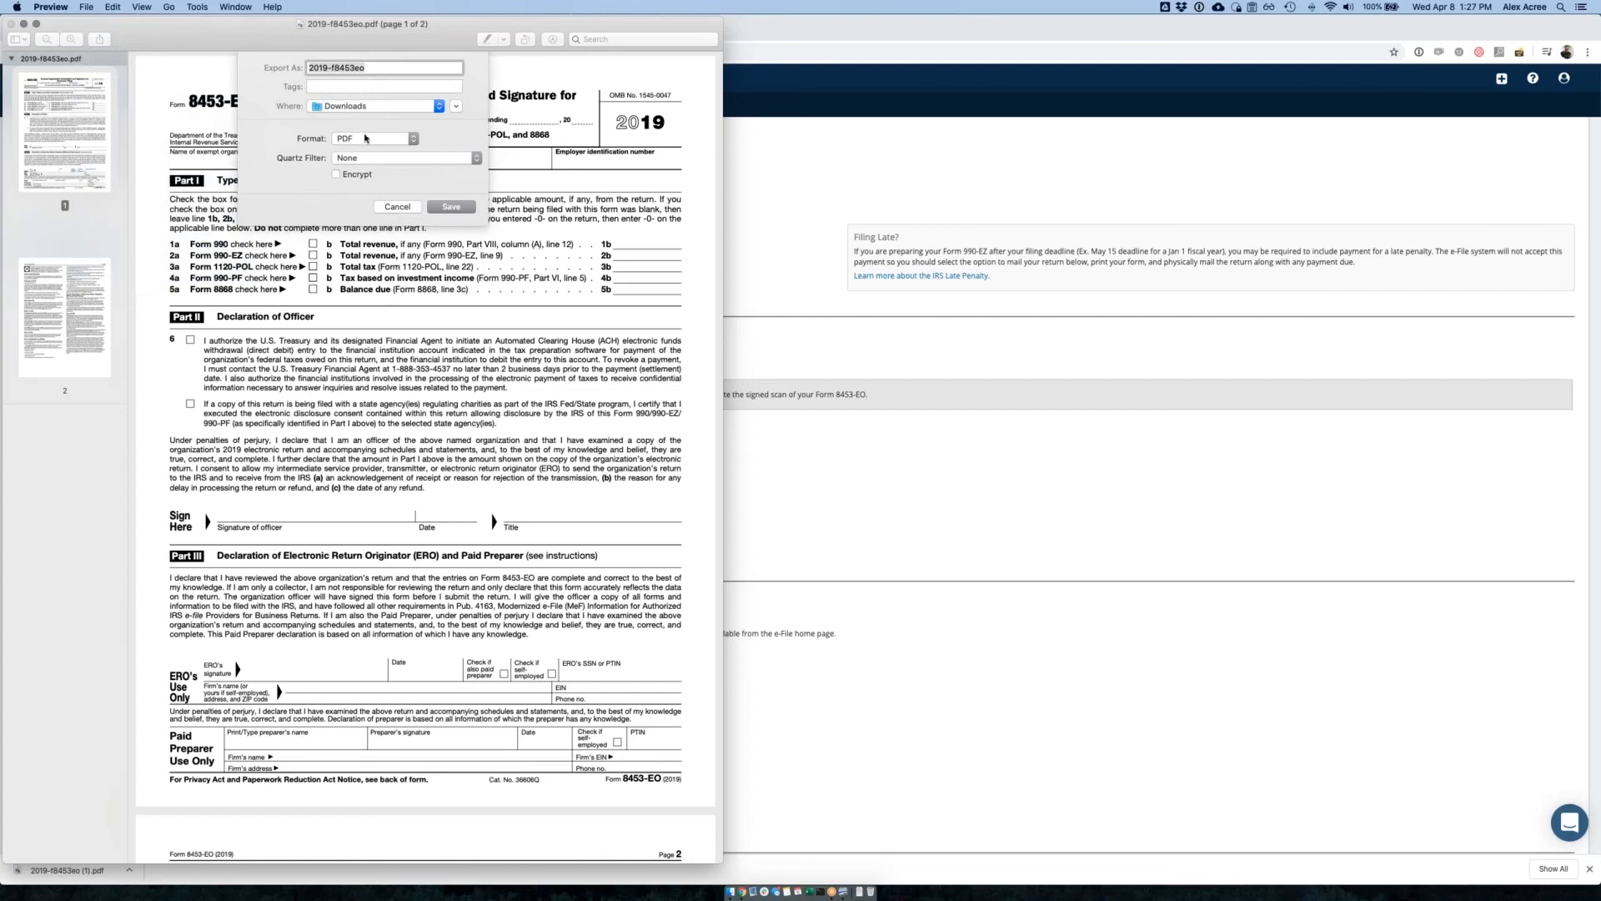
{"action": "left_click", "coordinate": [387, 141]}
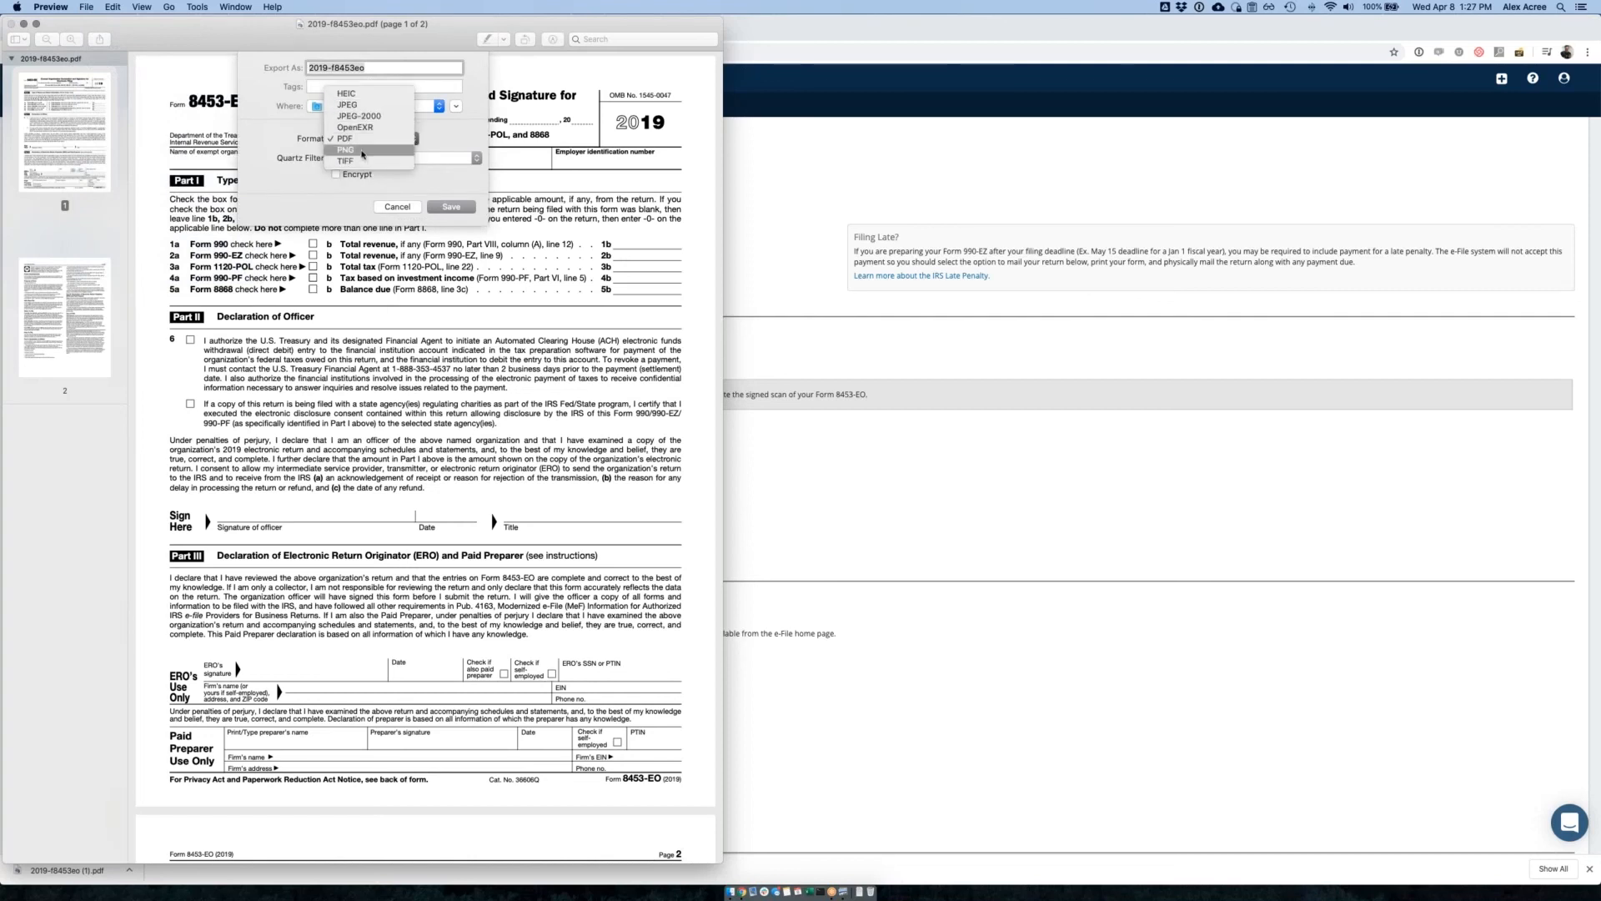
{"action": "left_click", "coordinate": [367, 106]}
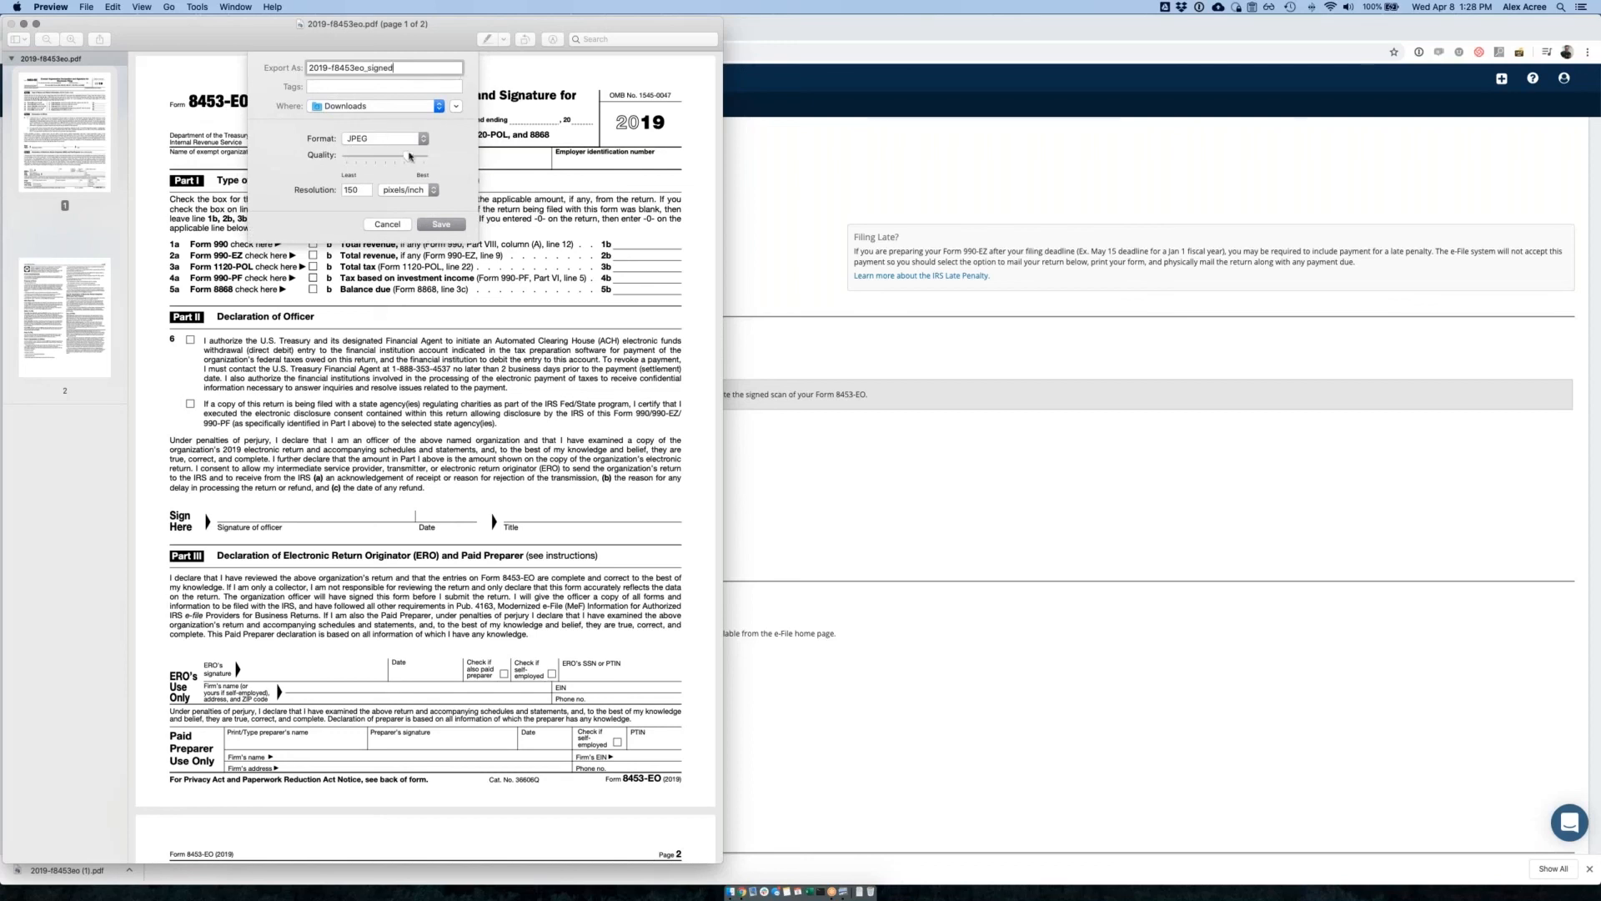
{"action": "left_click", "coordinate": [440, 224]}
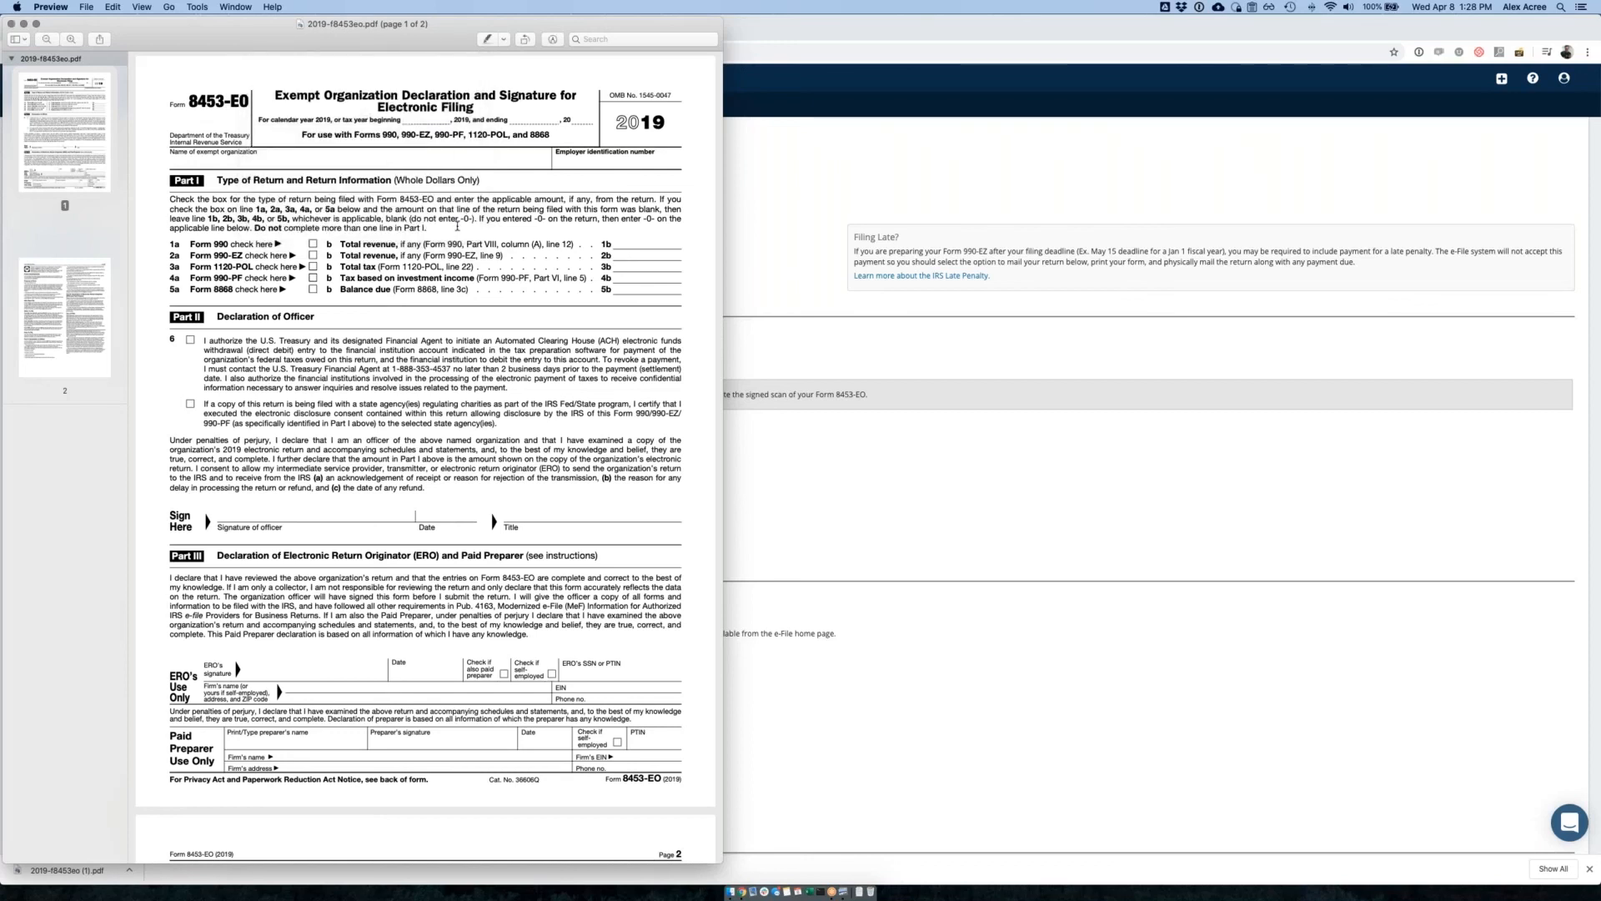
{"action": "key", "text": "super+q"}
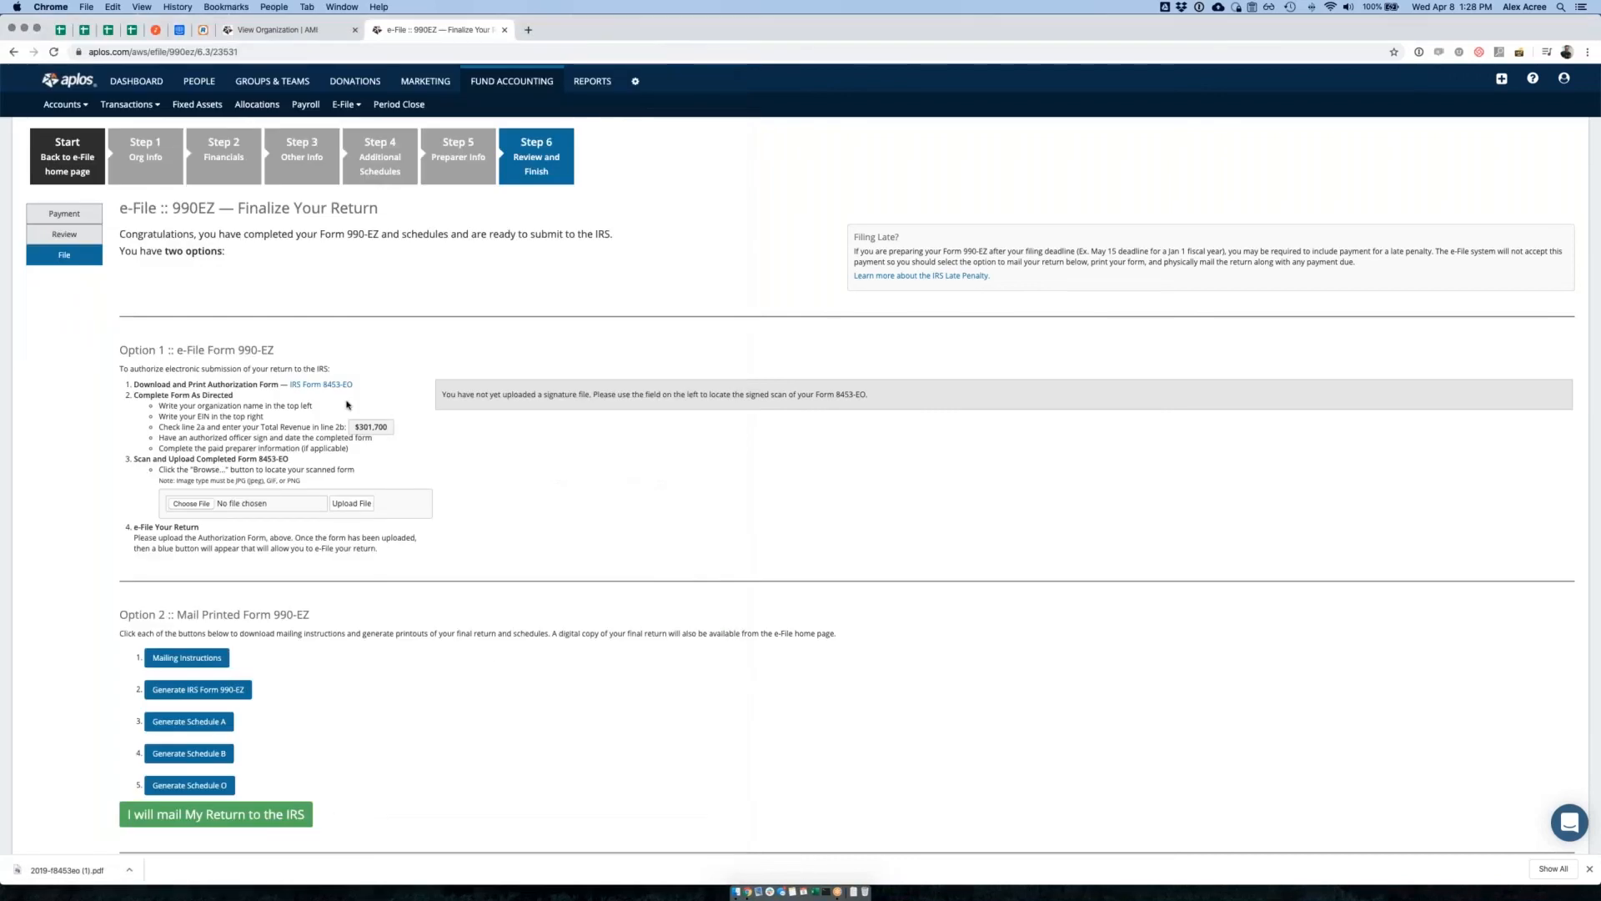
Upload 2019-f8453eo_signed from Downloads as the completed Form 8453-EO, and look over the e-file and mail submission options
{"action": "left_click", "coordinate": [198, 500]}
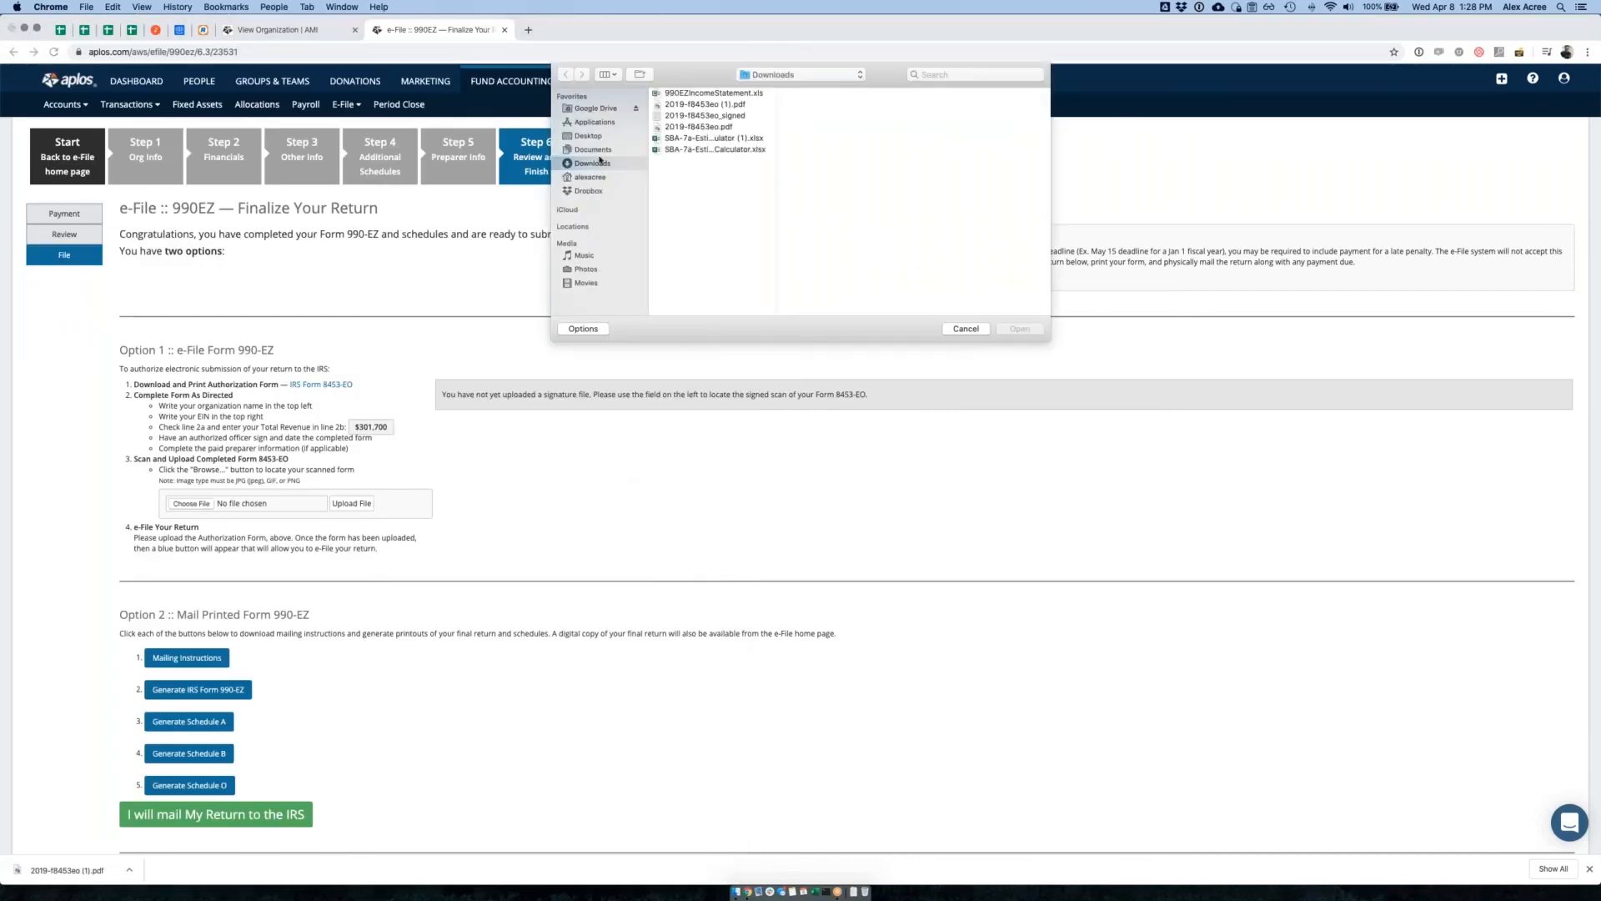
{"action": "left_click", "coordinate": [708, 115]}
{"action": "left_click", "coordinate": [1019, 328]}
{"action": "left_click", "coordinate": [357, 504]}
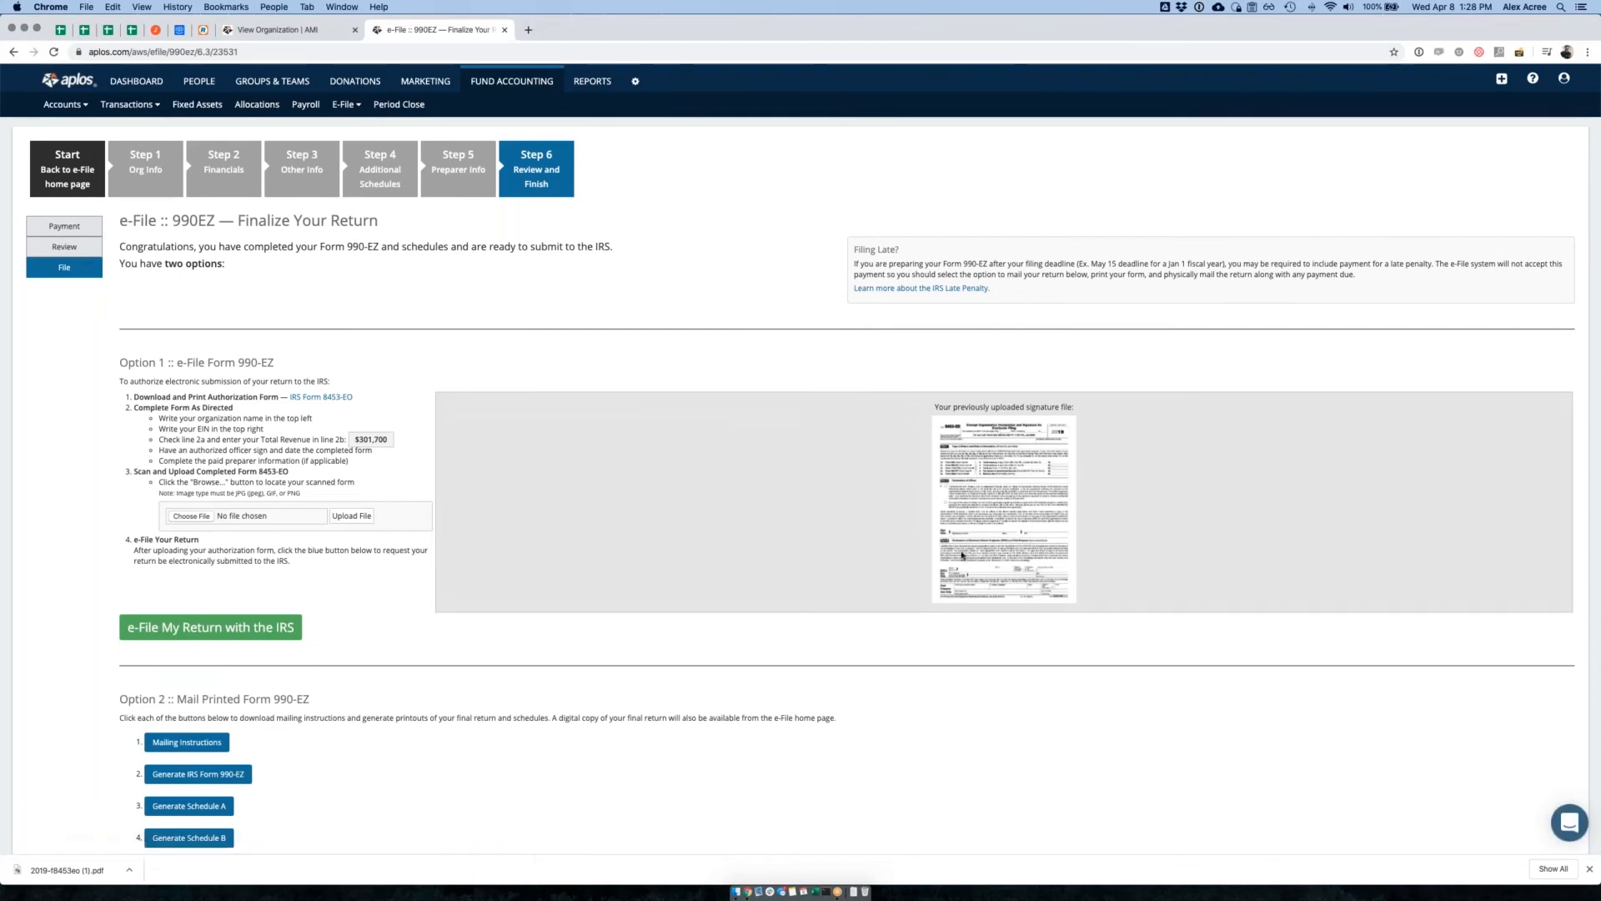
{"action": "scroll", "coordinate": [995, 455], "scroll_direction": "down", "scroll_amount": 3}
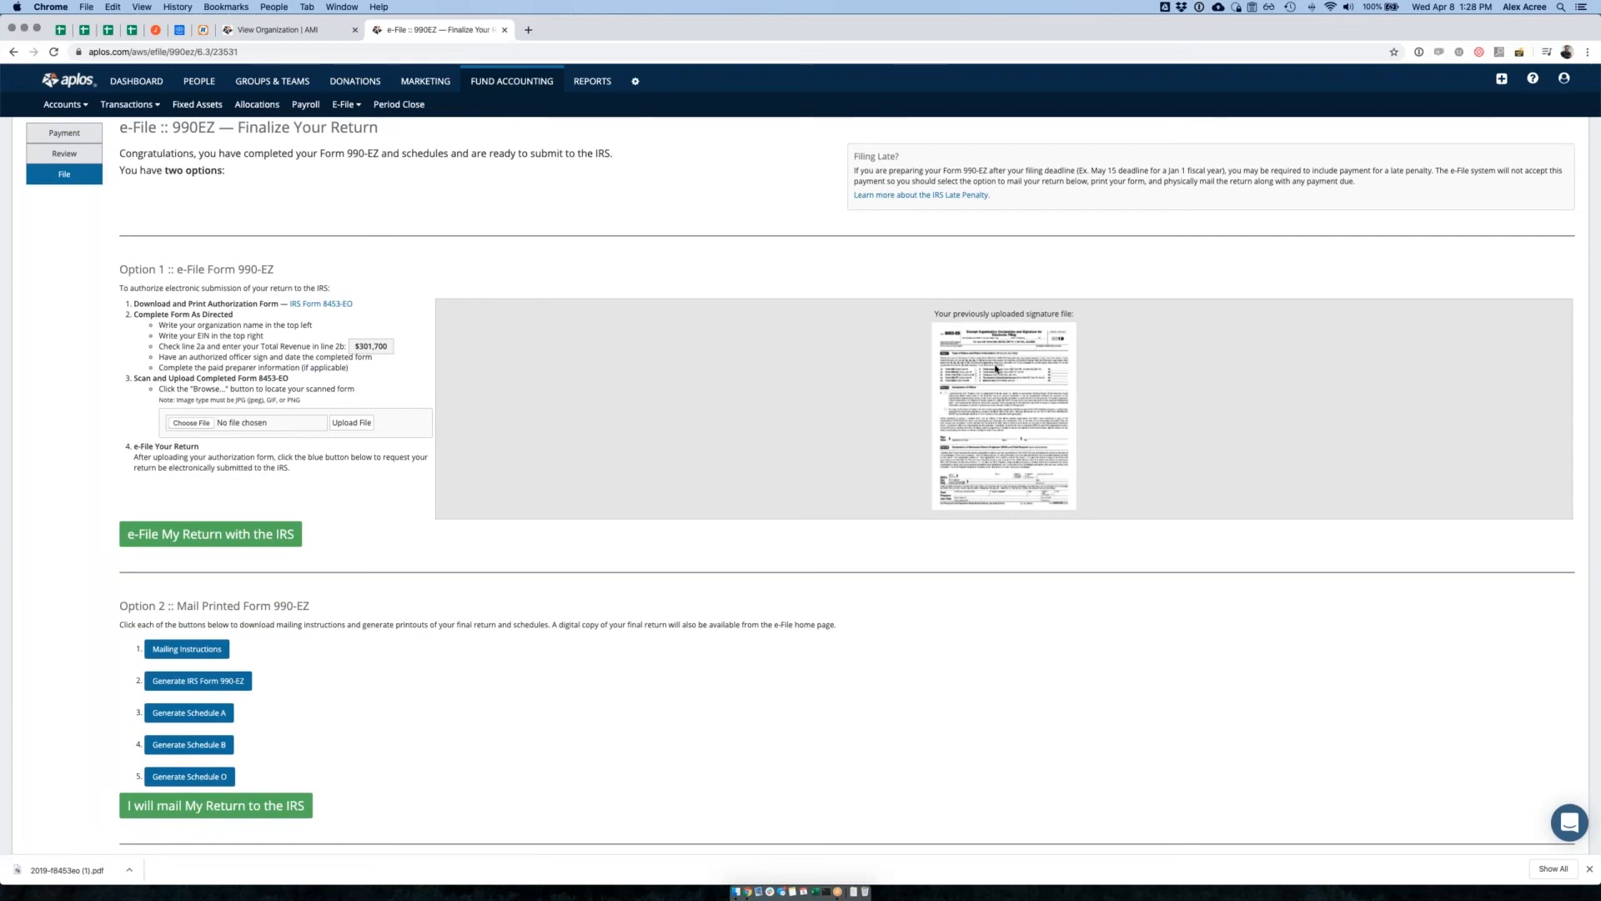
{"action": "scroll", "coordinate": [358, 379], "scroll_direction": "down", "scroll_amount": 2}
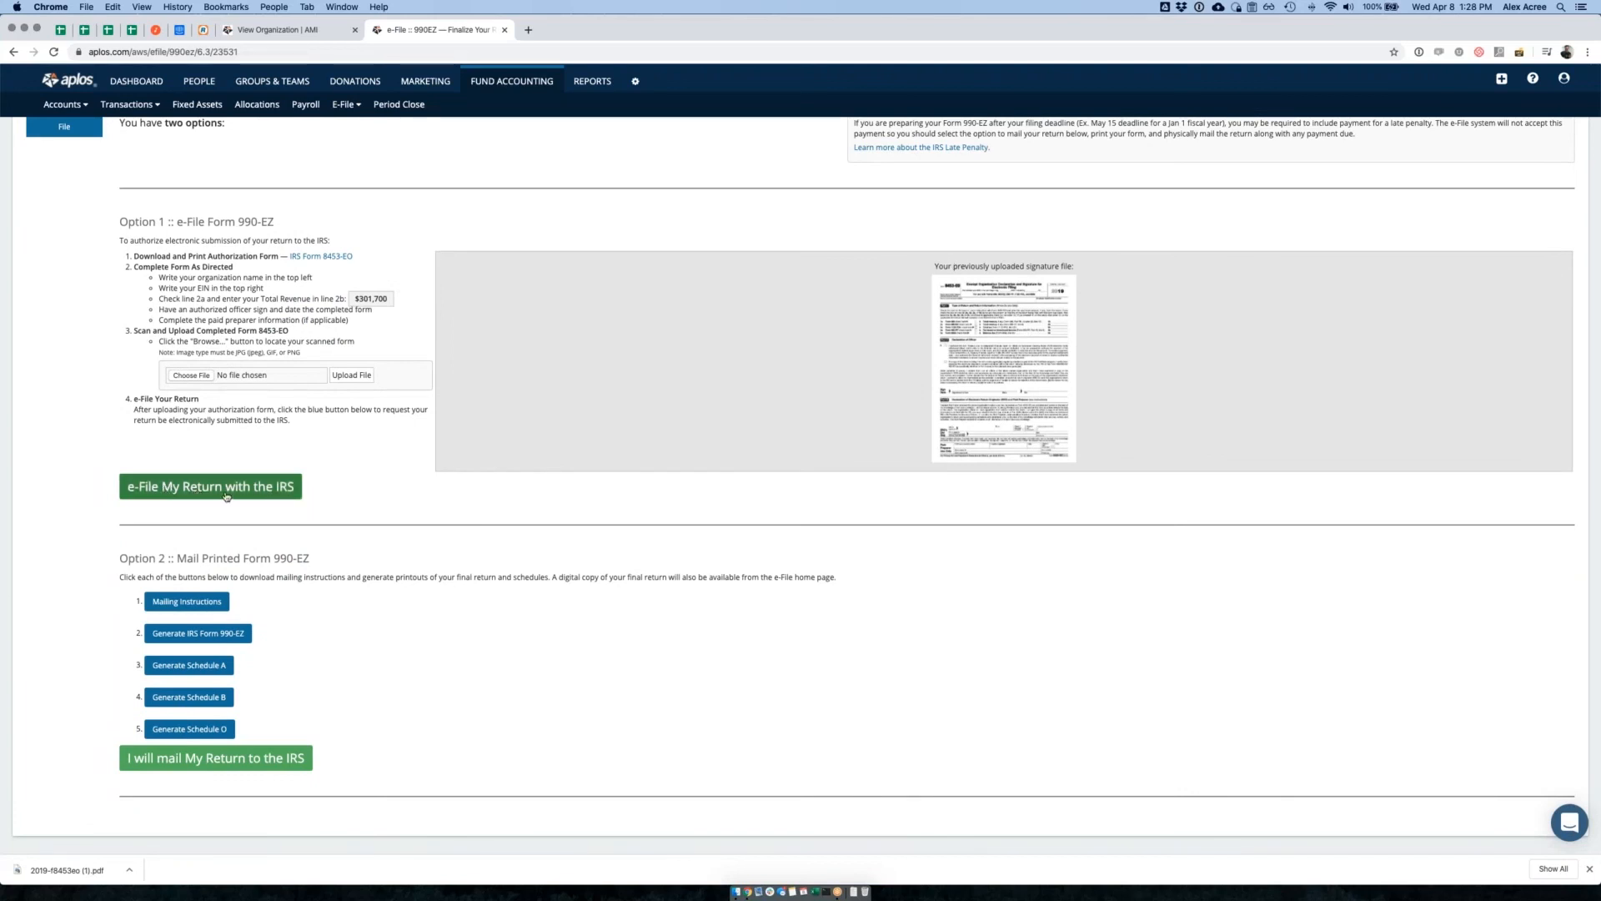
{"action": "scroll", "coordinate": [226, 497], "scroll_direction": "up", "scroll_amount": 3}
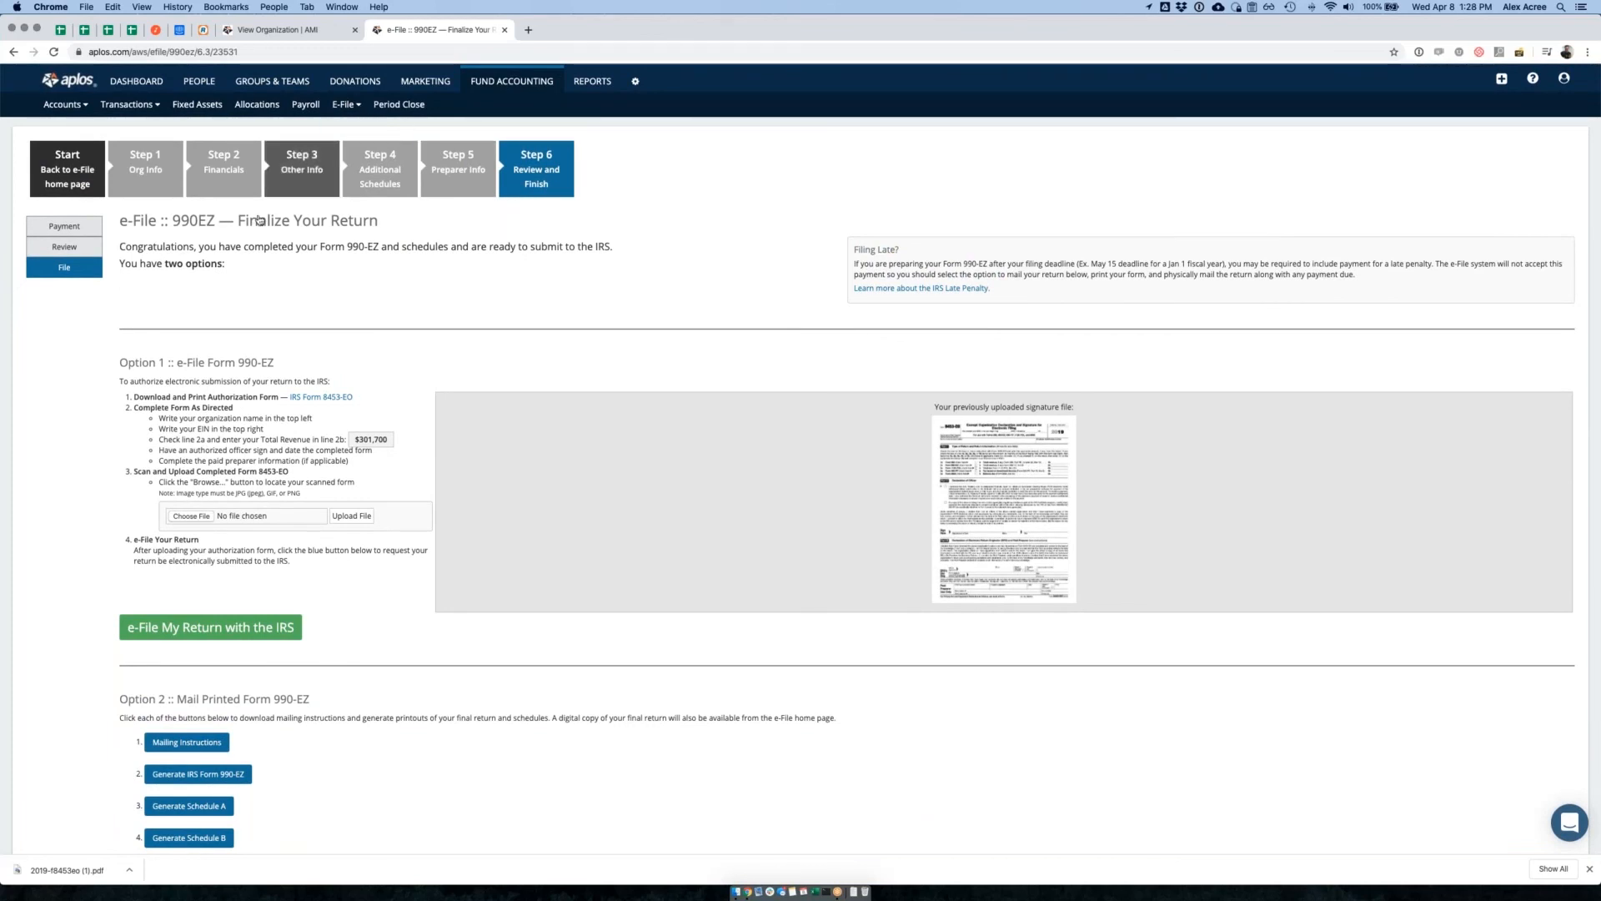
Leave the finalized return for the e-File home page, and open the list of in-progress returns
{"action": "scroll", "coordinate": [245, 386], "scroll_direction": "down", "scroll_amount": 1}
{"action": "scroll", "coordinate": [245, 386], "scroll_direction": "up", "scroll_amount": 1}
{"action": "left_click", "coordinate": [68, 171]}
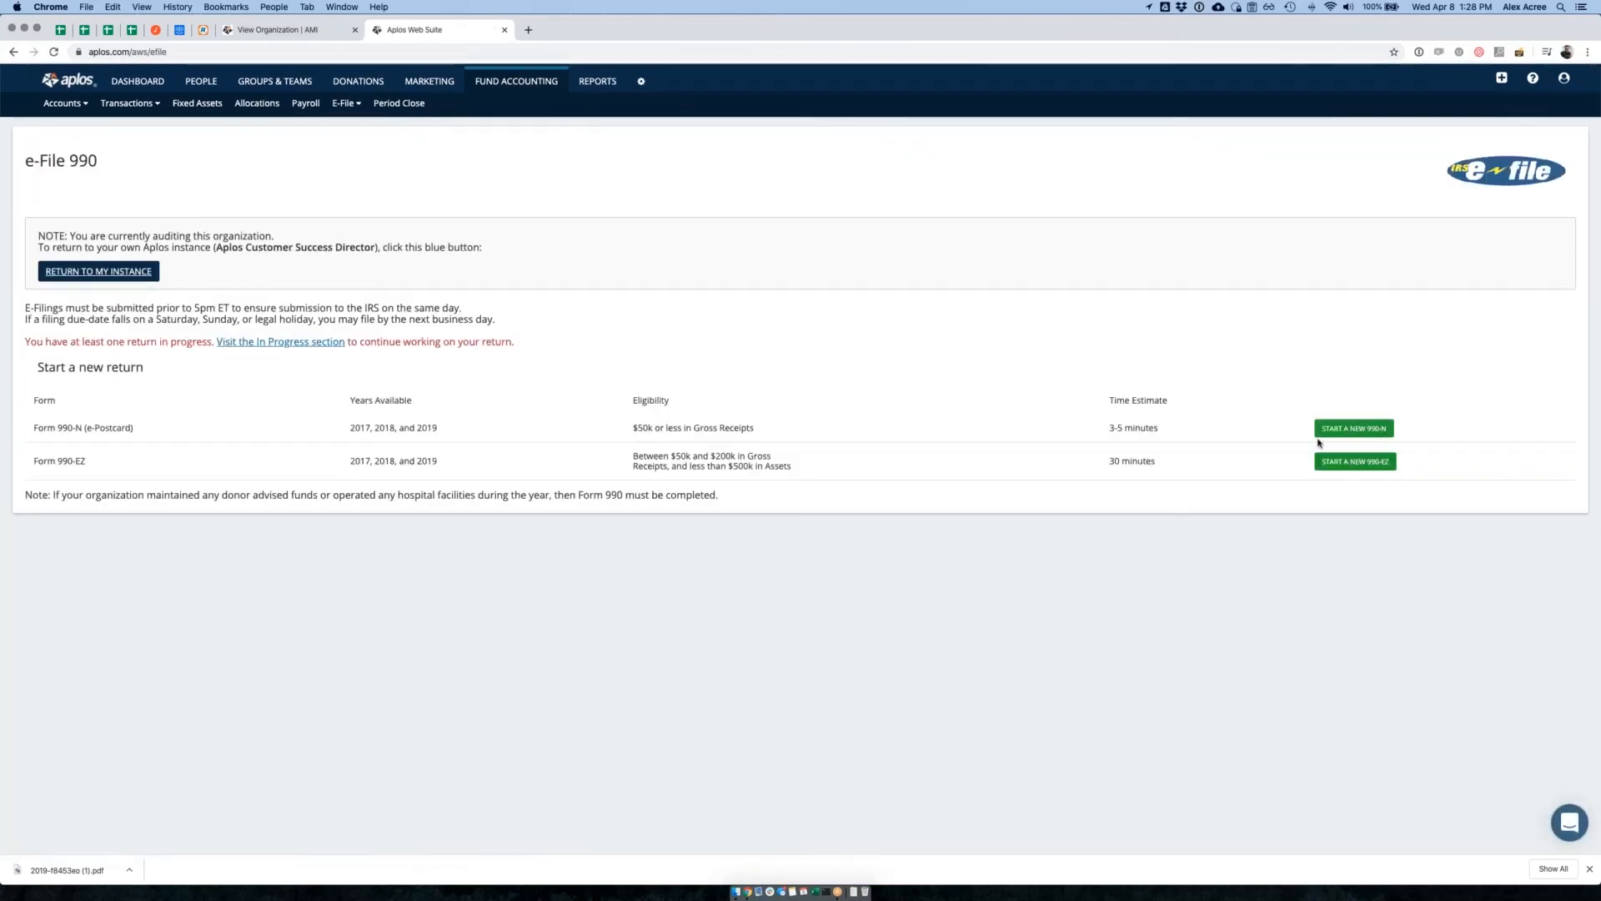
{"action": "left_click", "coordinate": [346, 103]}
{"action": "left_click", "coordinate": [346, 140]}
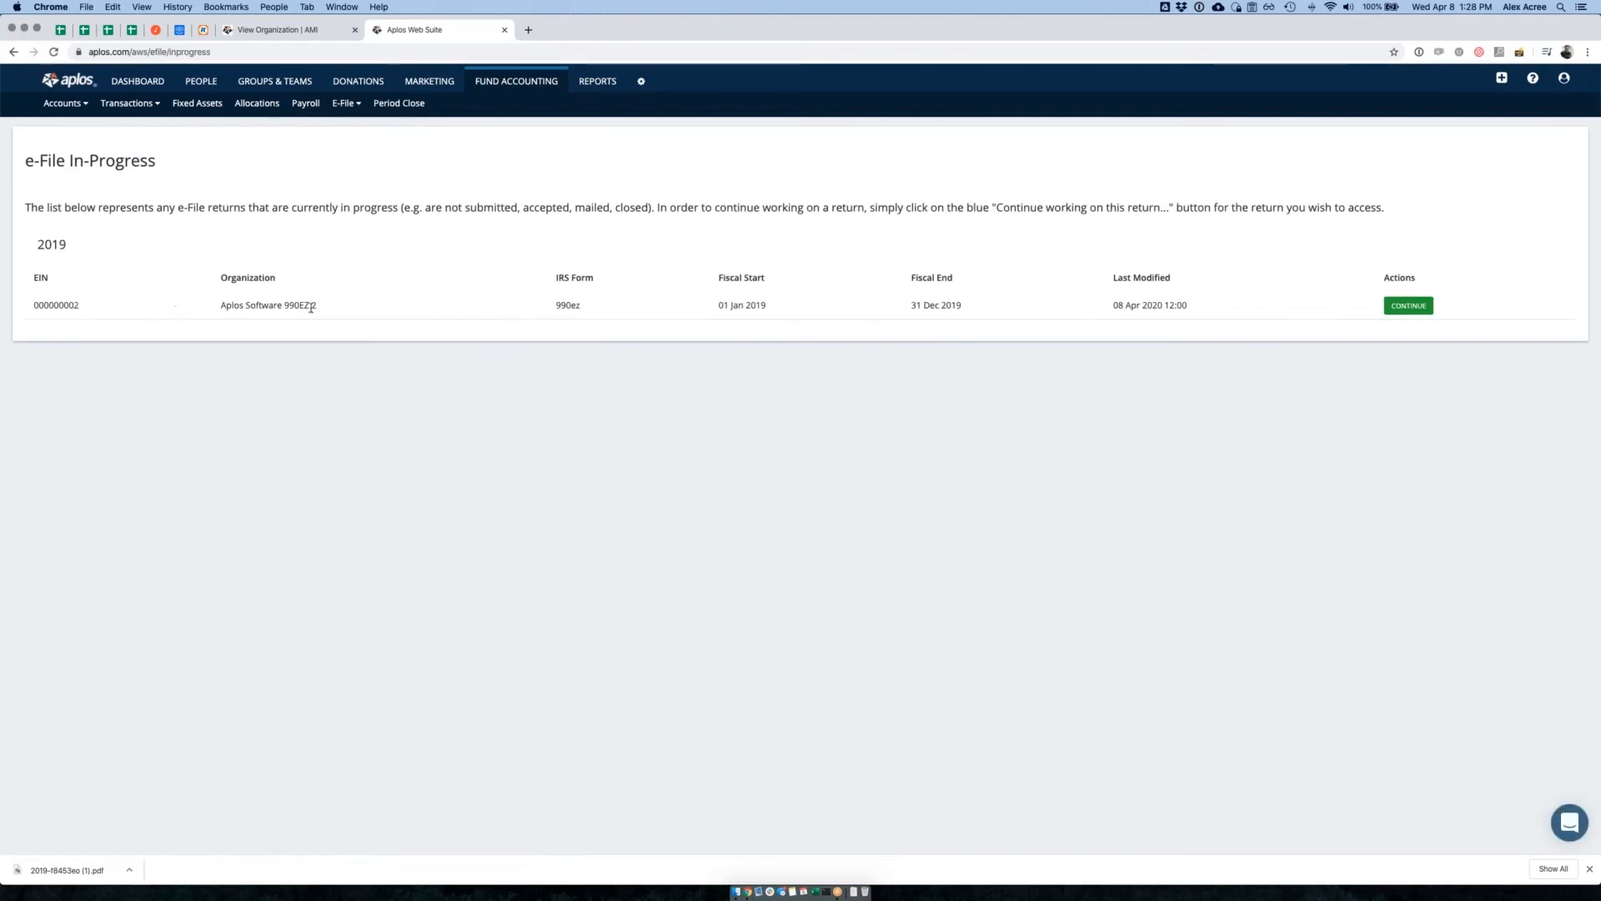
Open the e-File history and check the filing status of the 2019 return
{"action": "left_click", "coordinate": [343, 105]}
{"action": "left_click", "coordinate": [347, 156]}
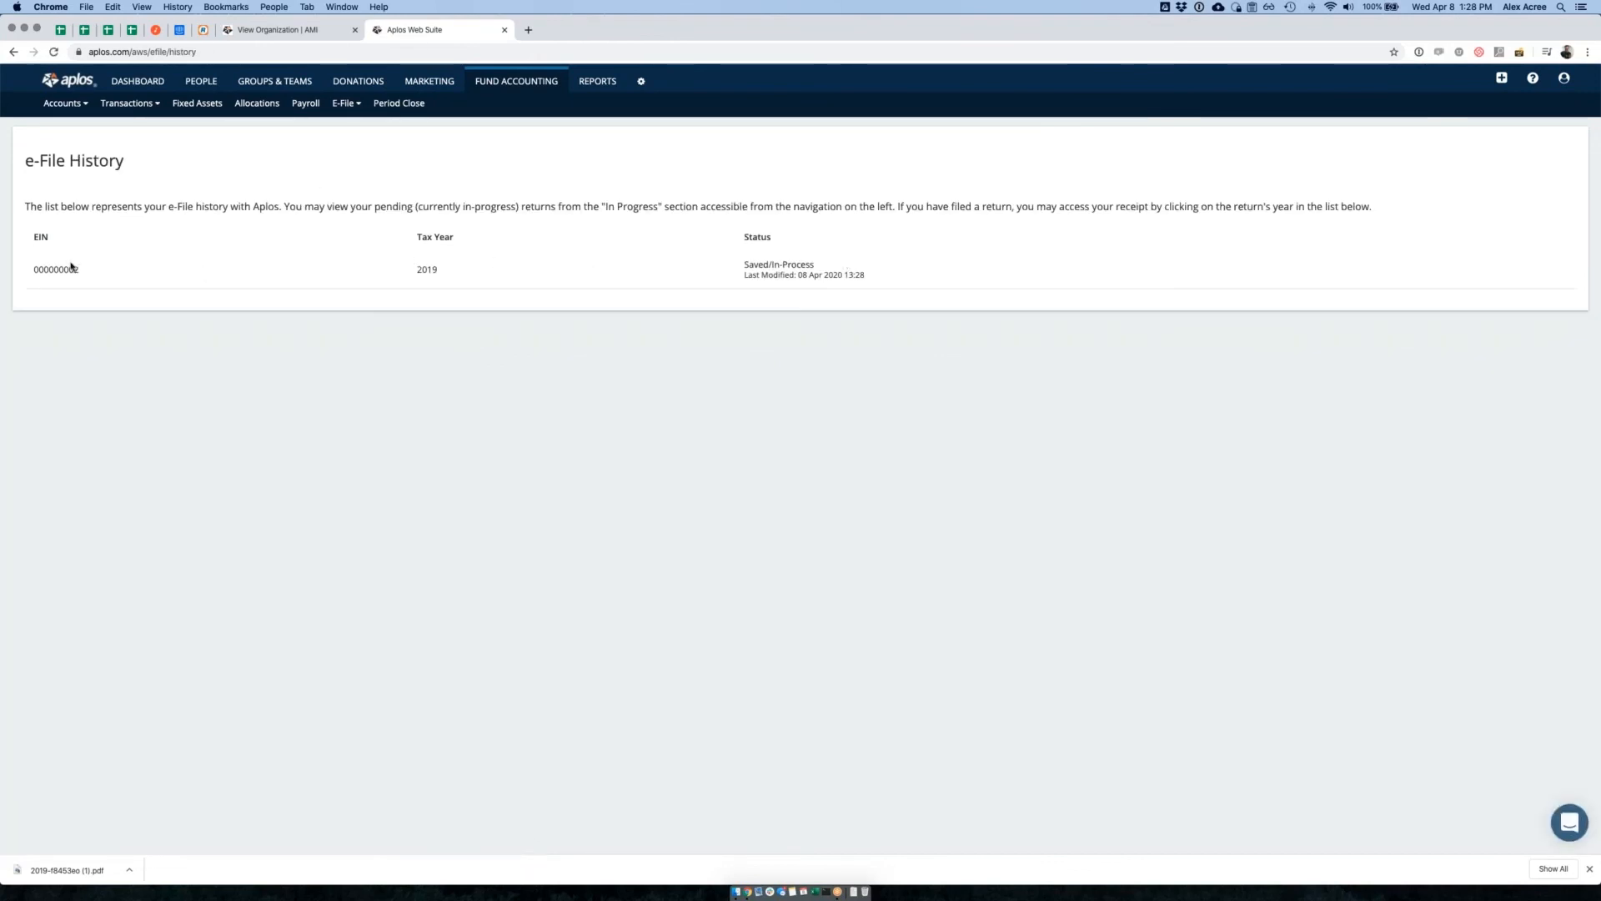
{"action": "left_click_drag", "start_coordinate": [780, 266], "coordinate": [845, 268]}
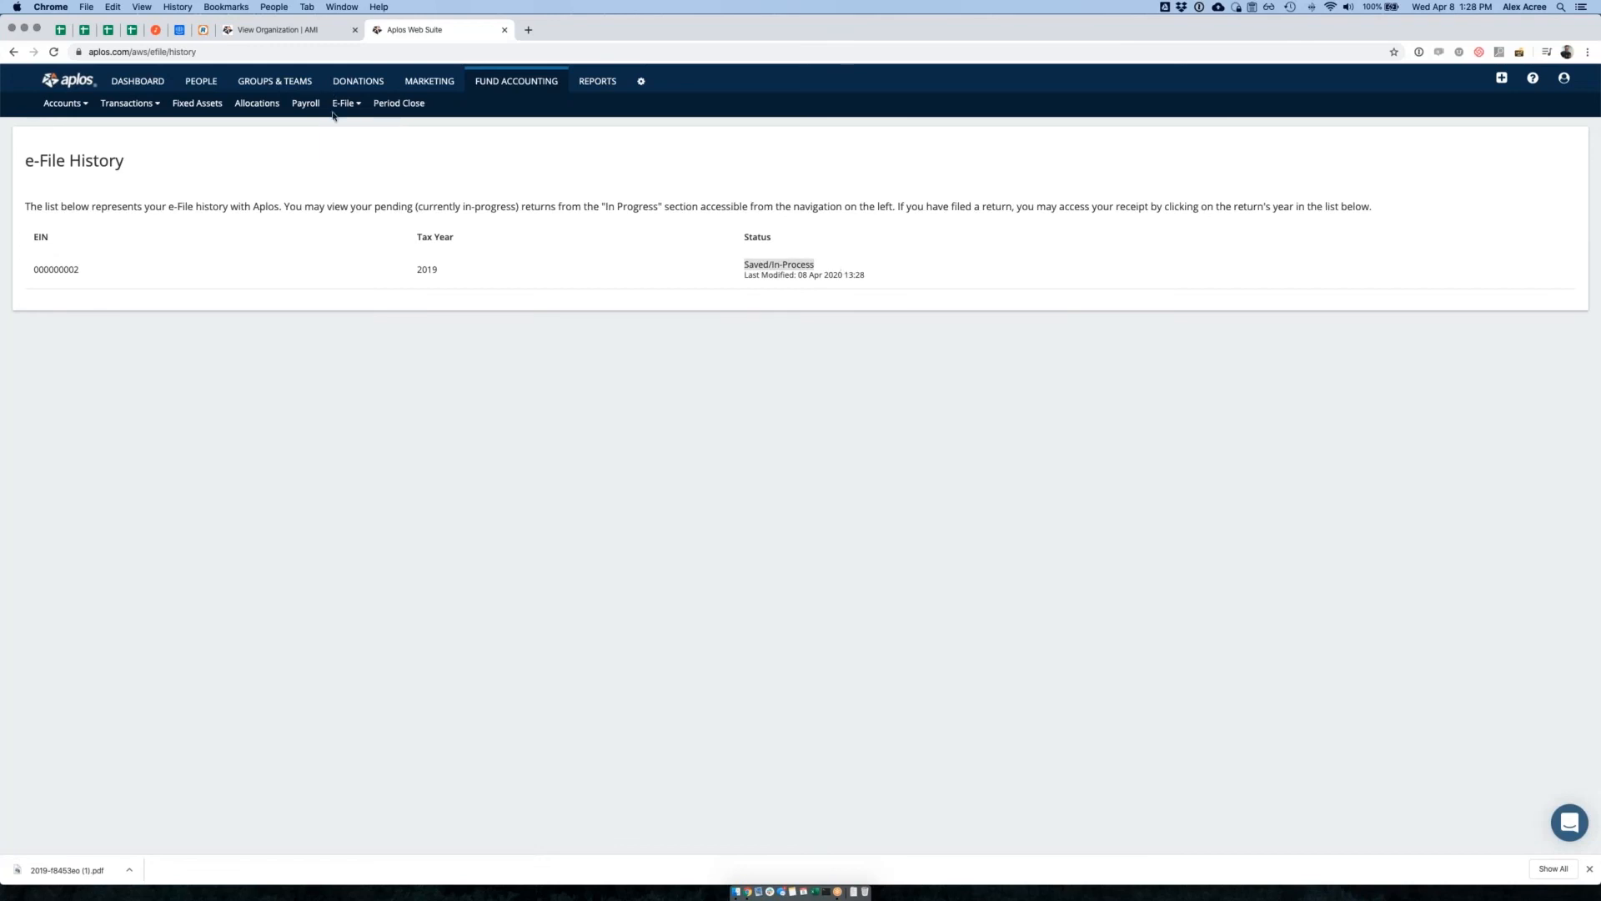
Go back from the e-File history to the list of in-progress returns
{"action": "mouse_move", "coordinate": [346, 103]}
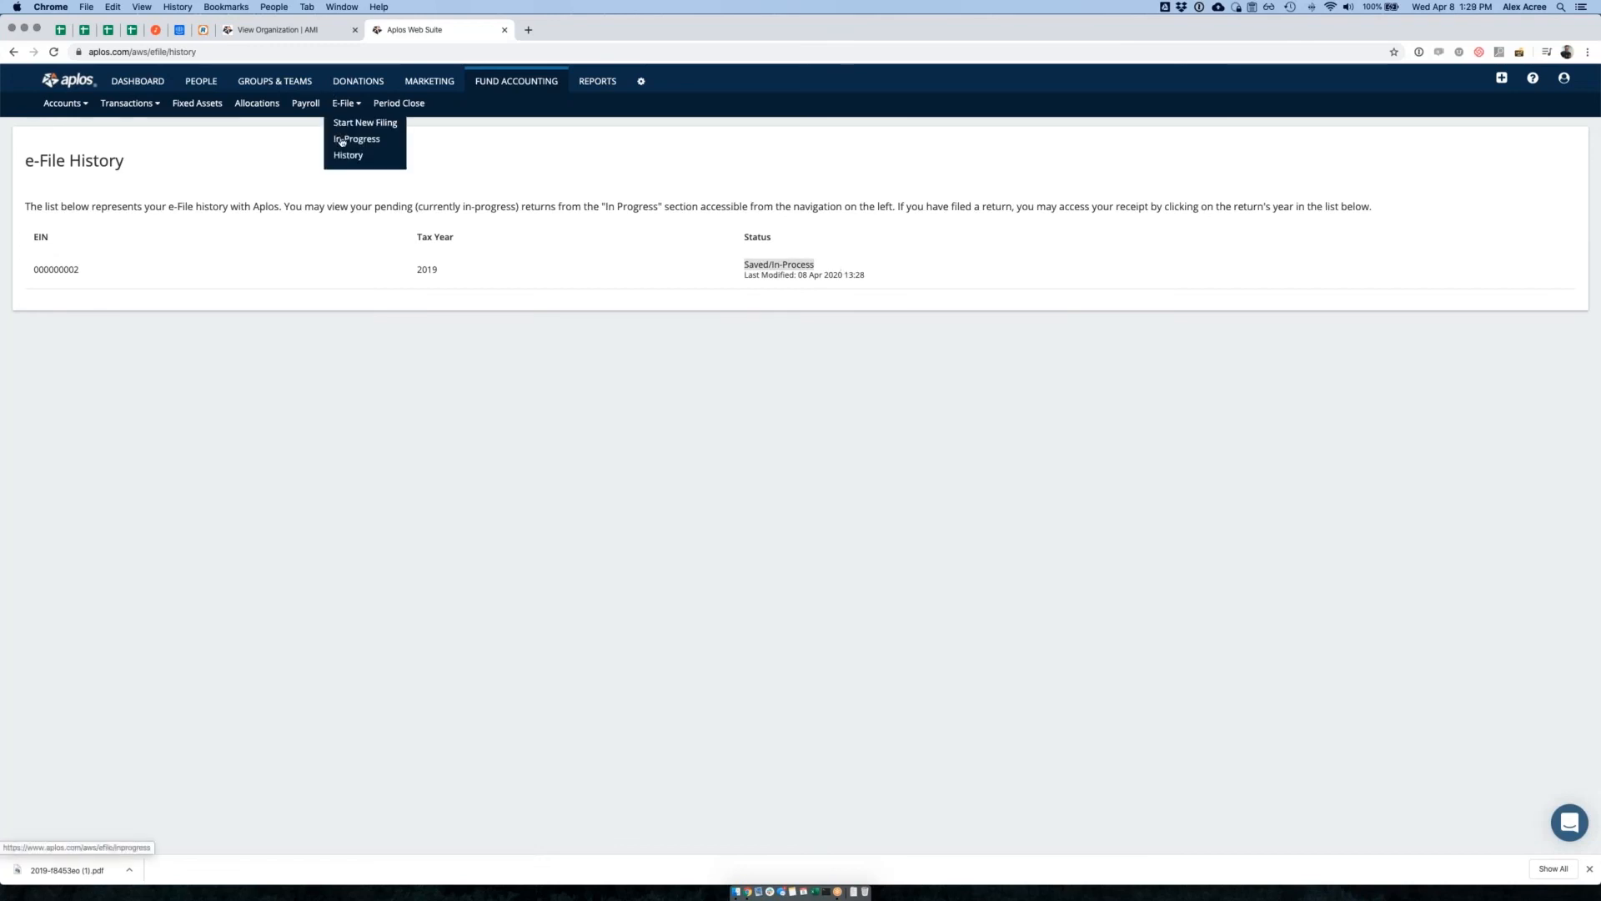
{"action": "left_click", "coordinate": [342, 141]}
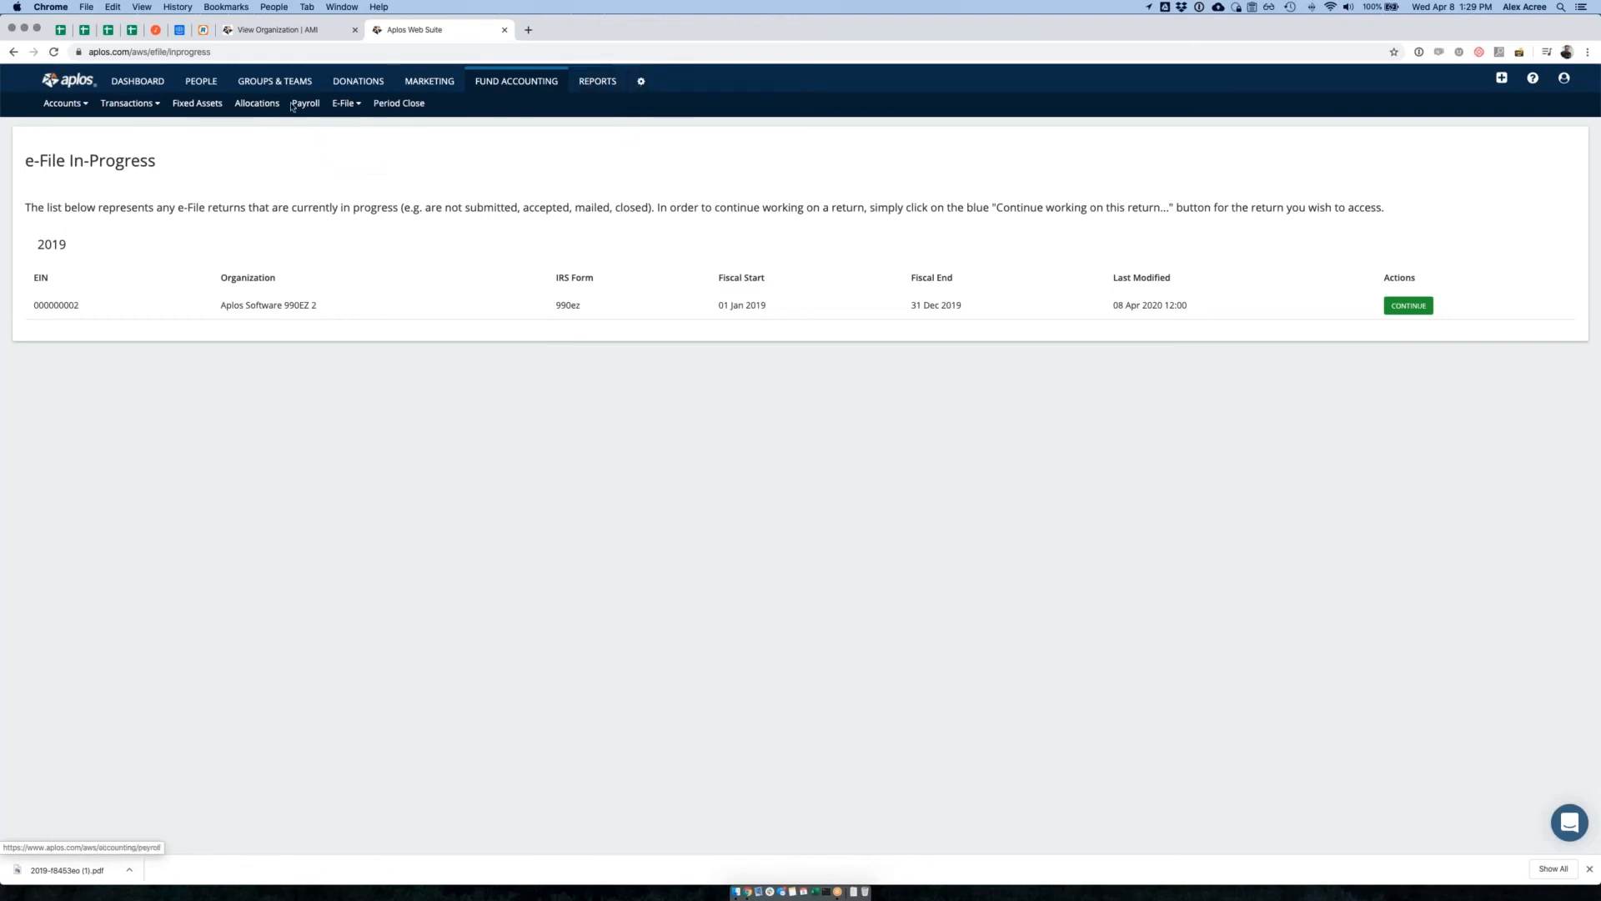
{"action": "left_click", "coordinate": [346, 103]}
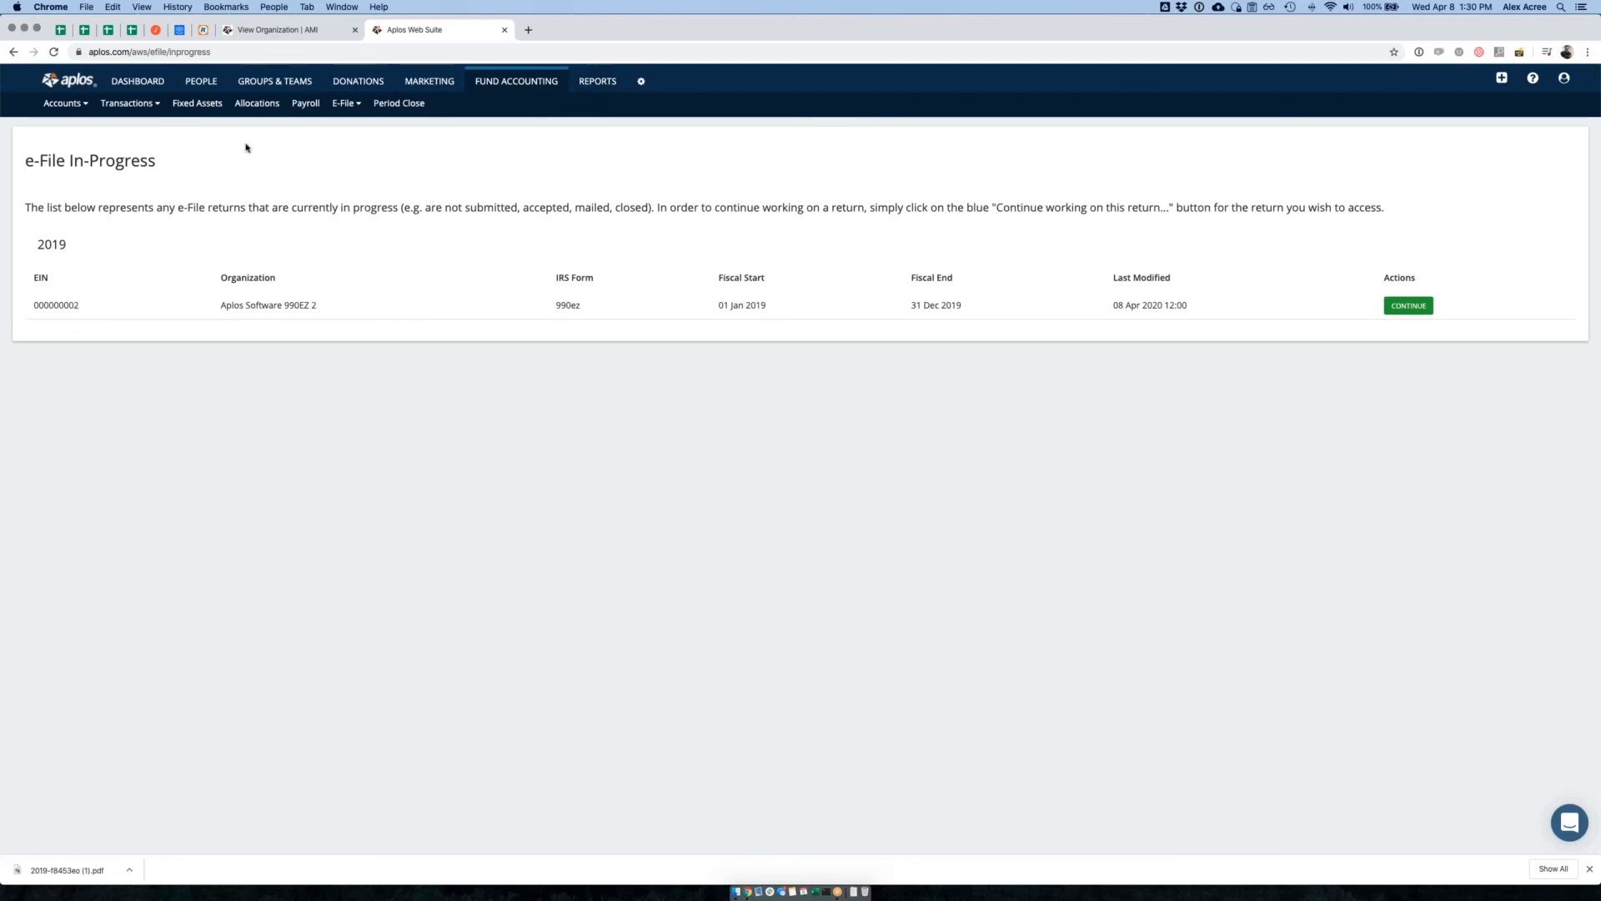
{"action": "left_click", "coordinate": [346, 103]}
{"action": "left_click", "coordinate": [342, 136]}
{"action": "left_click", "coordinate": [1586, 48]}
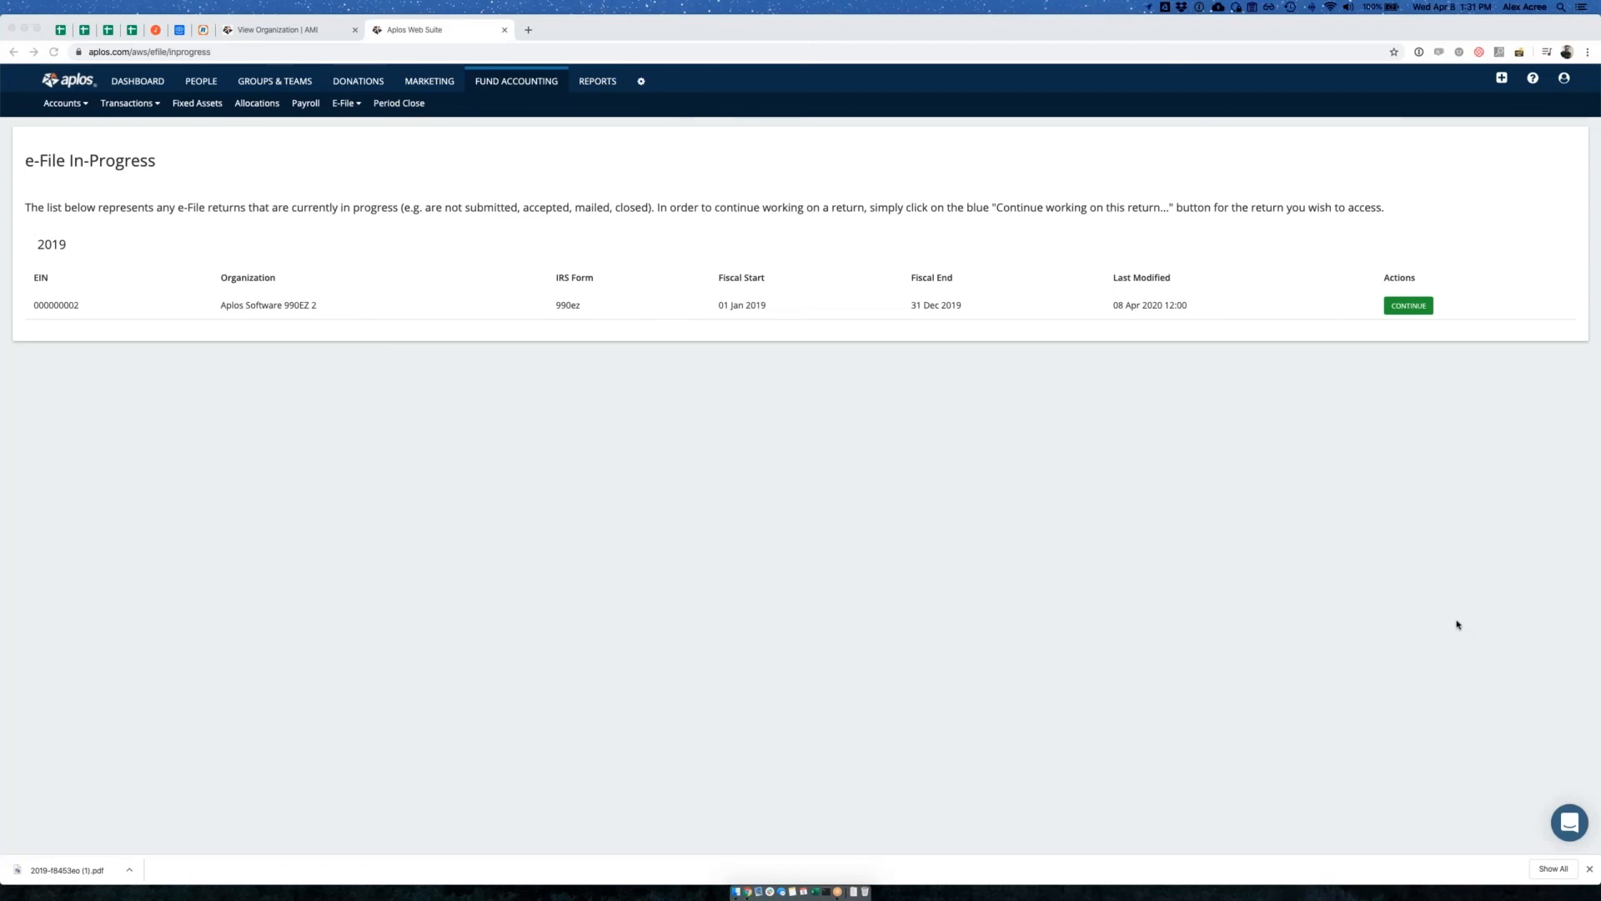
{"action": "left_click", "coordinate": [610, 210]}
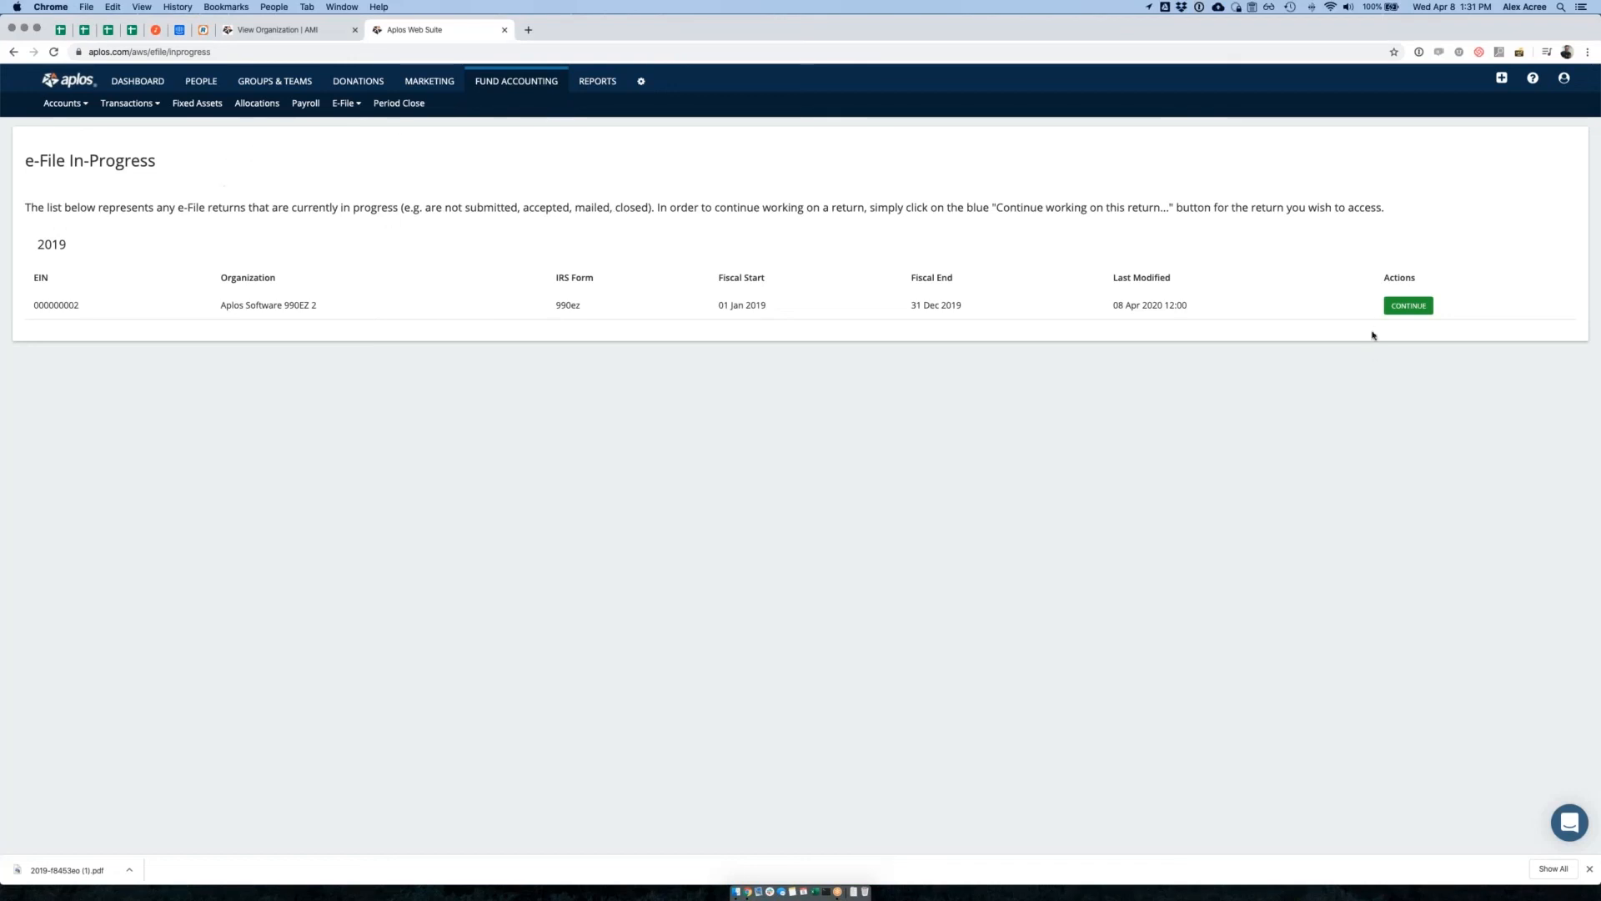
Resume the in-progress 2019 990-EZ return, continue past payment in Review and Finish, and mark the return complete
{"action": "left_click", "coordinate": [1408, 305]}
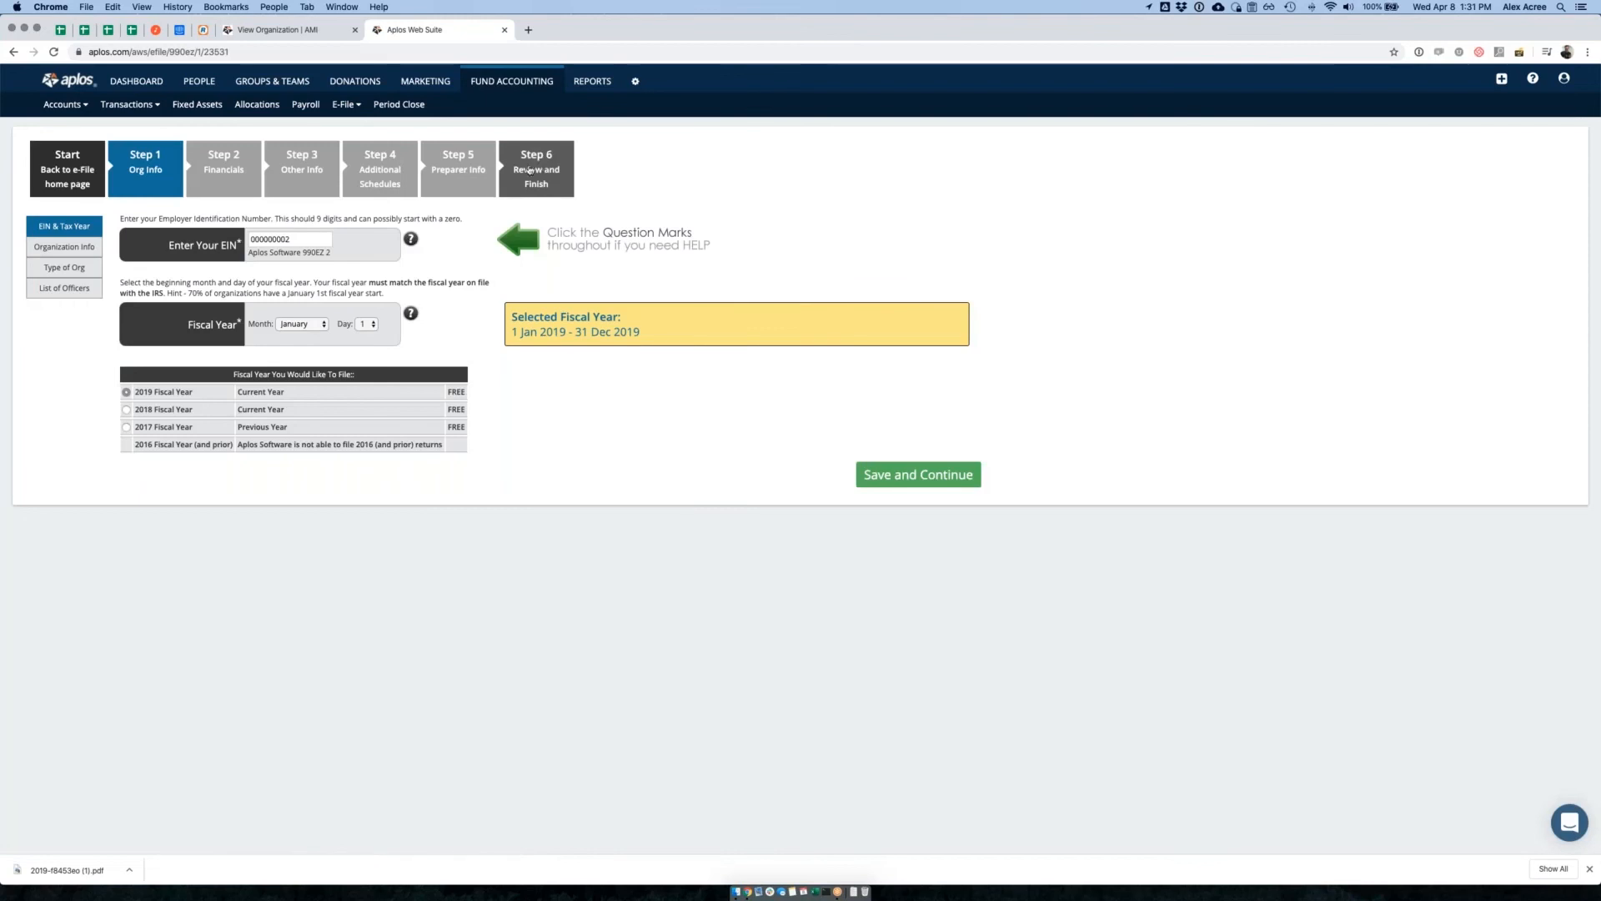
{"action": "left_click", "coordinate": [529, 170]}
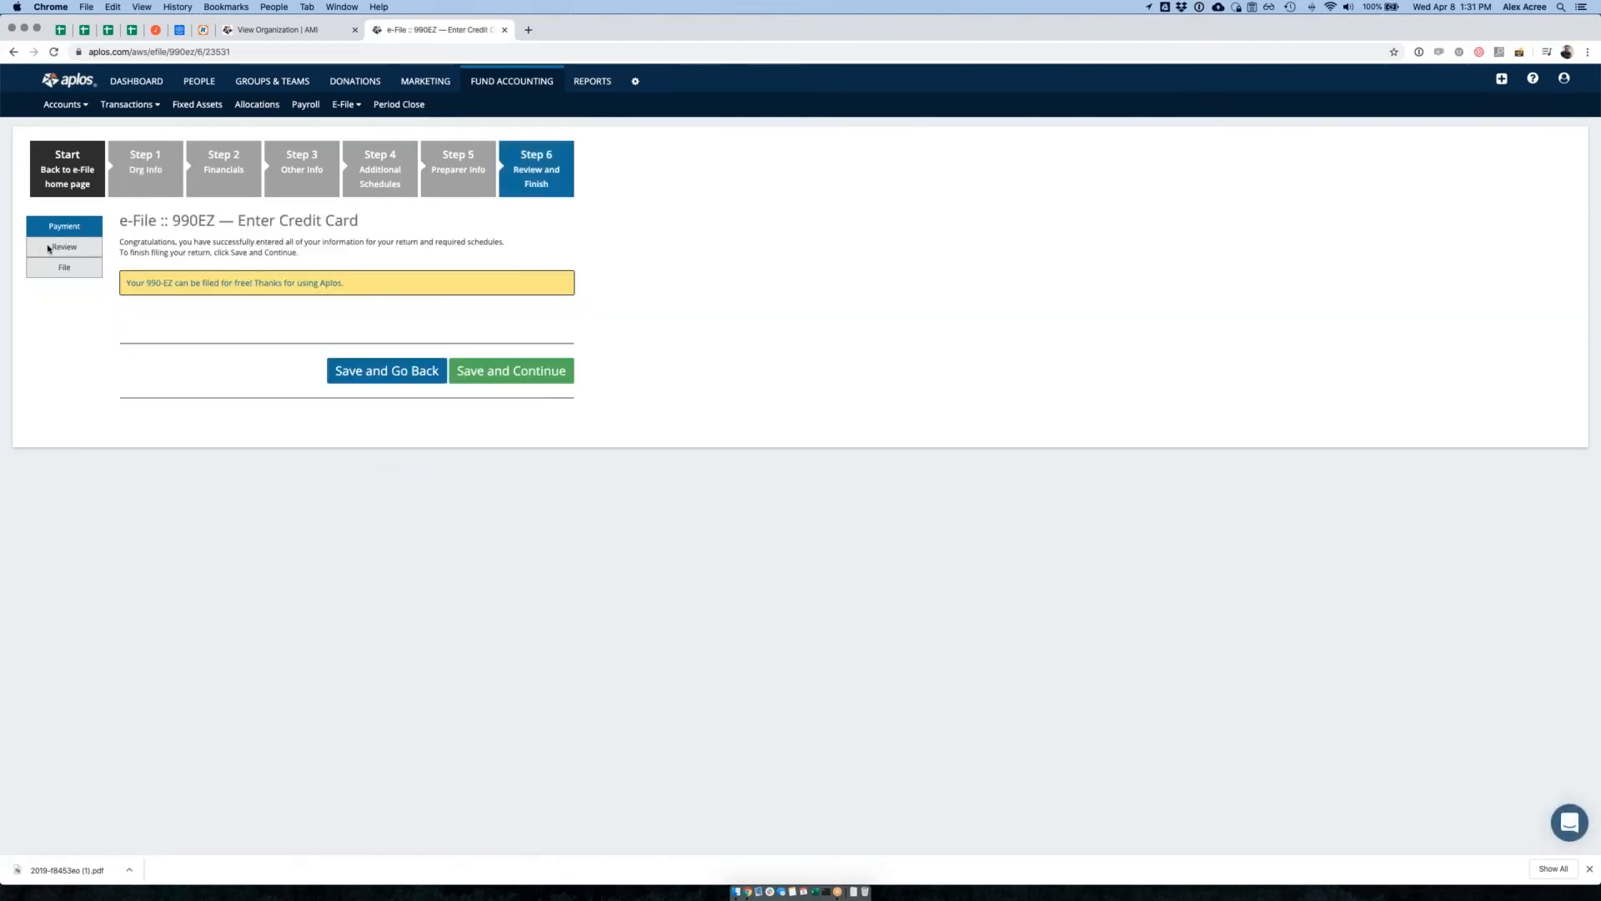
{"action": "left_click", "coordinate": [470, 372]}
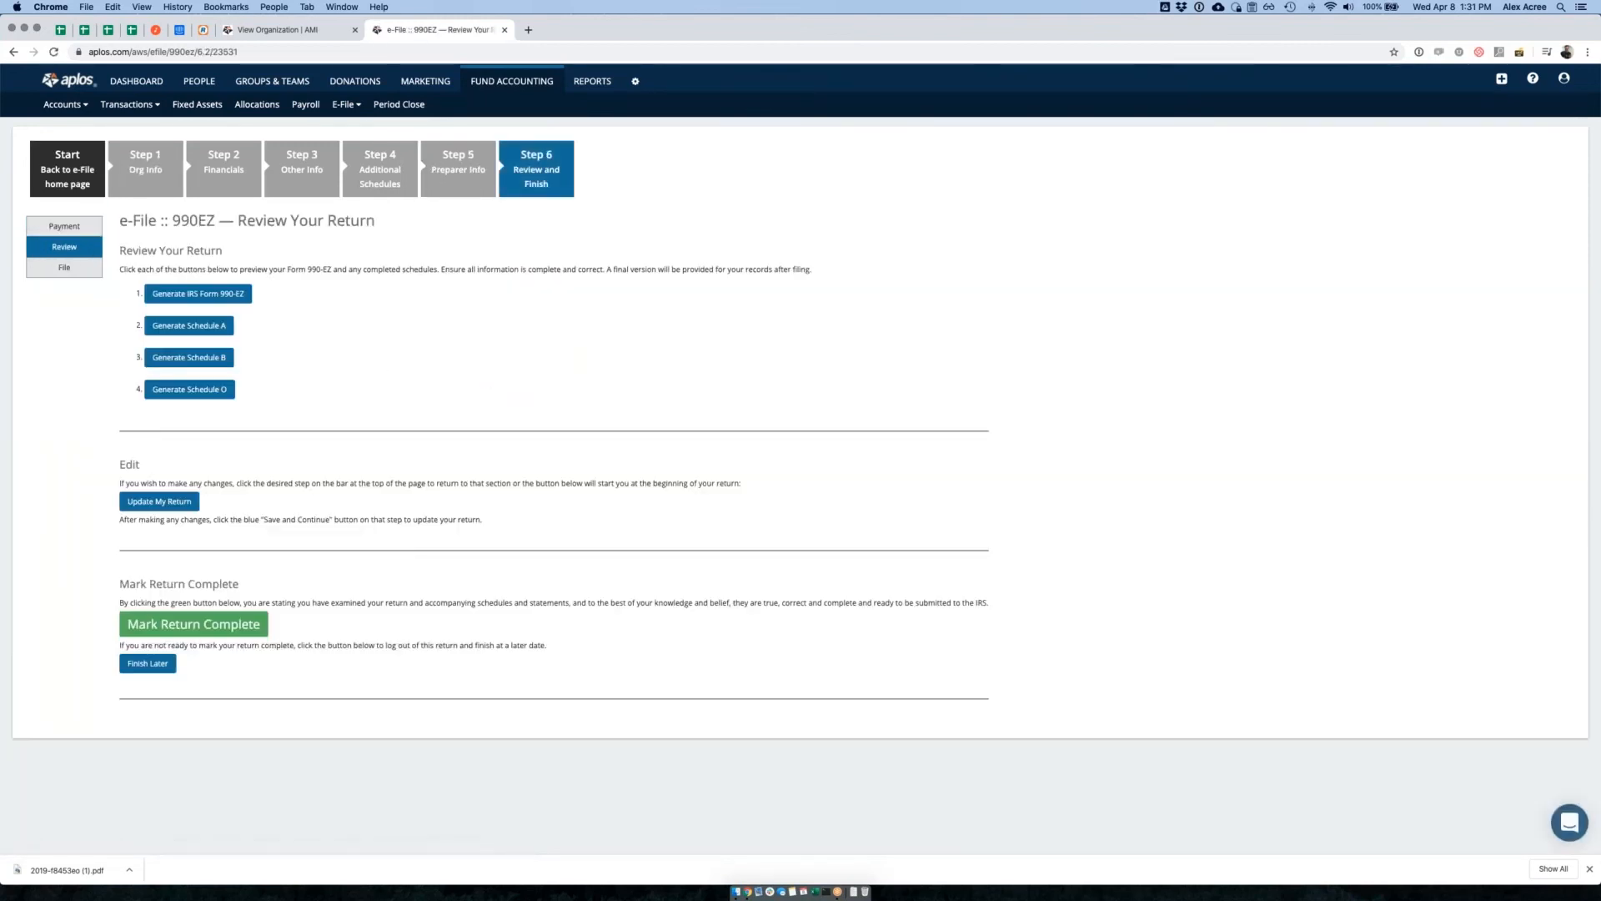
{"action": "left_click", "coordinate": [193, 624]}
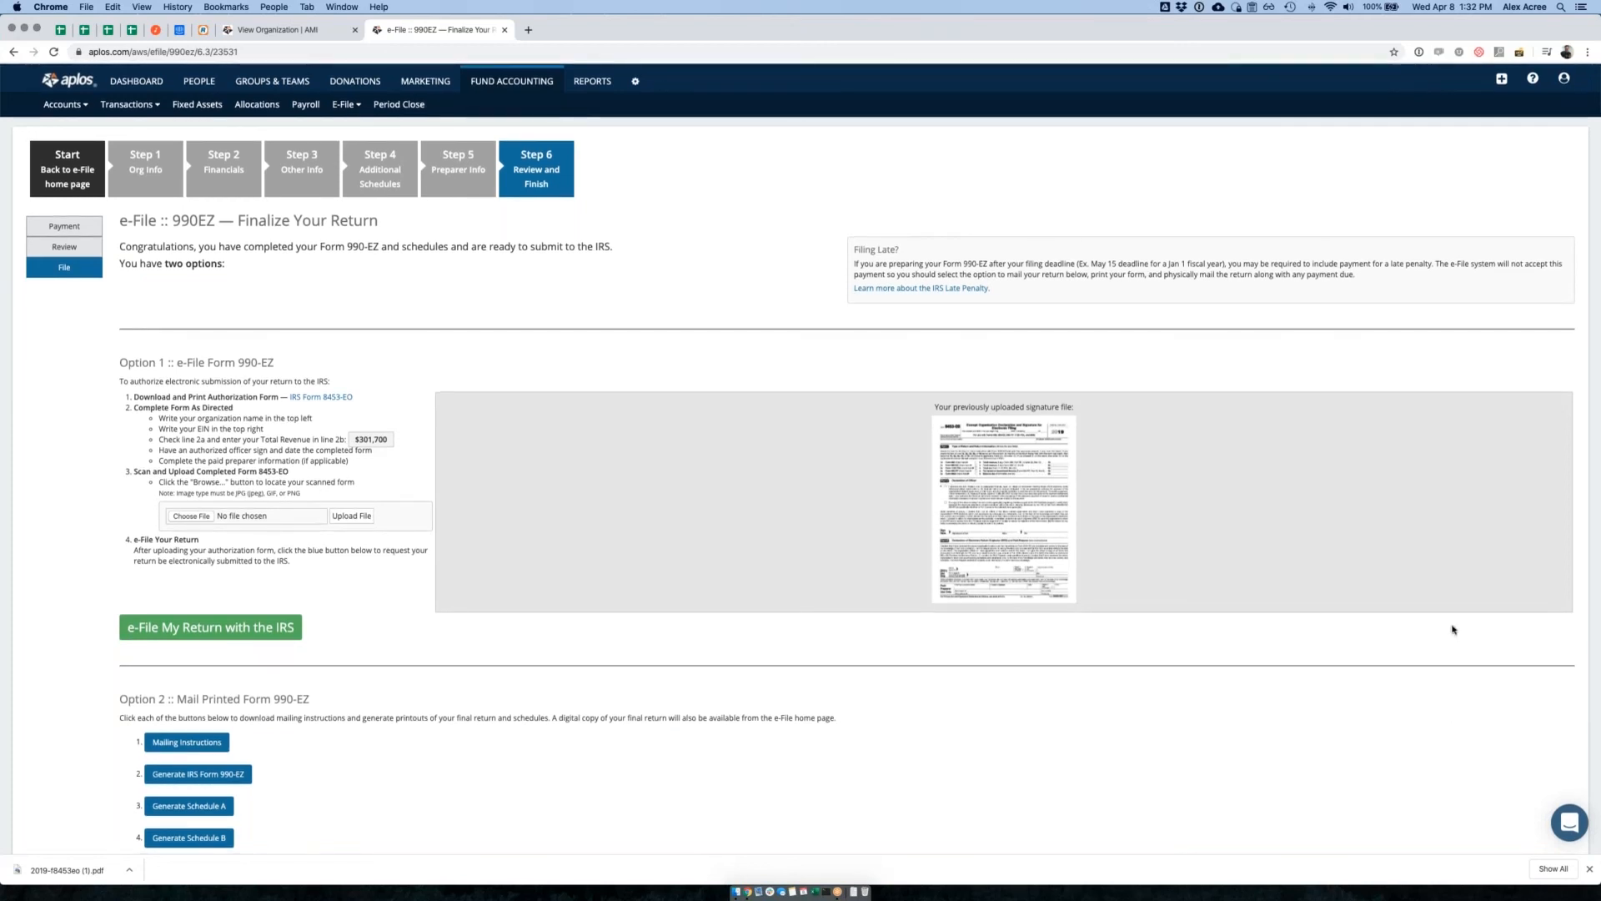
{"action": "key", "text": "super+Tab"}
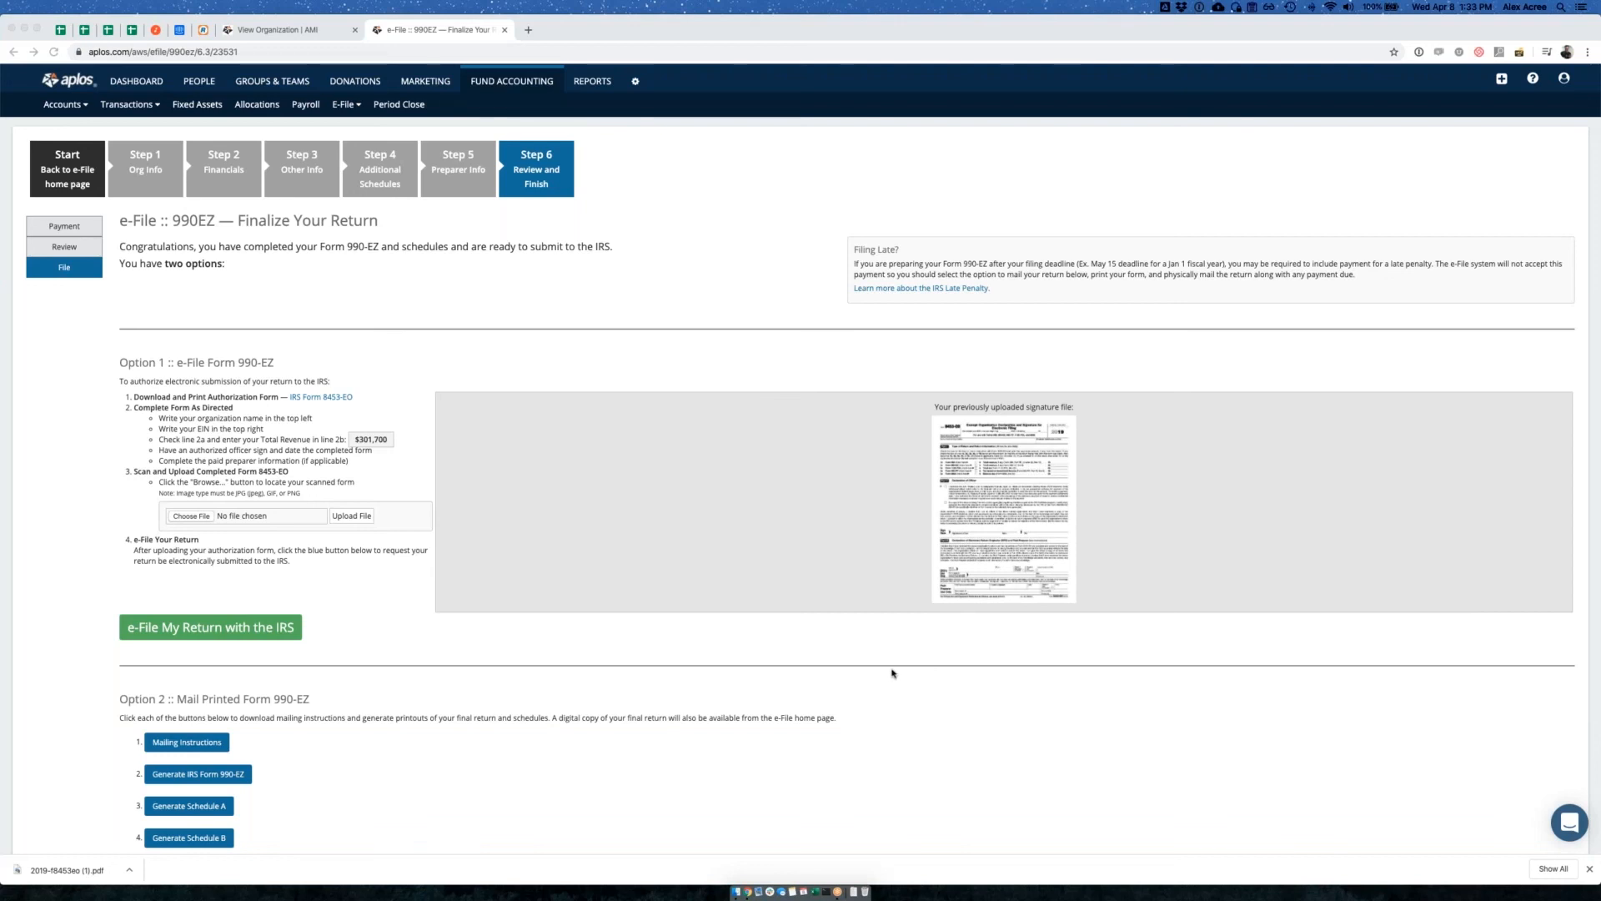
View the return's Other Info program services page, and return to the in-progress e-File list
{"action": "left_click", "coordinate": [318, 169]}
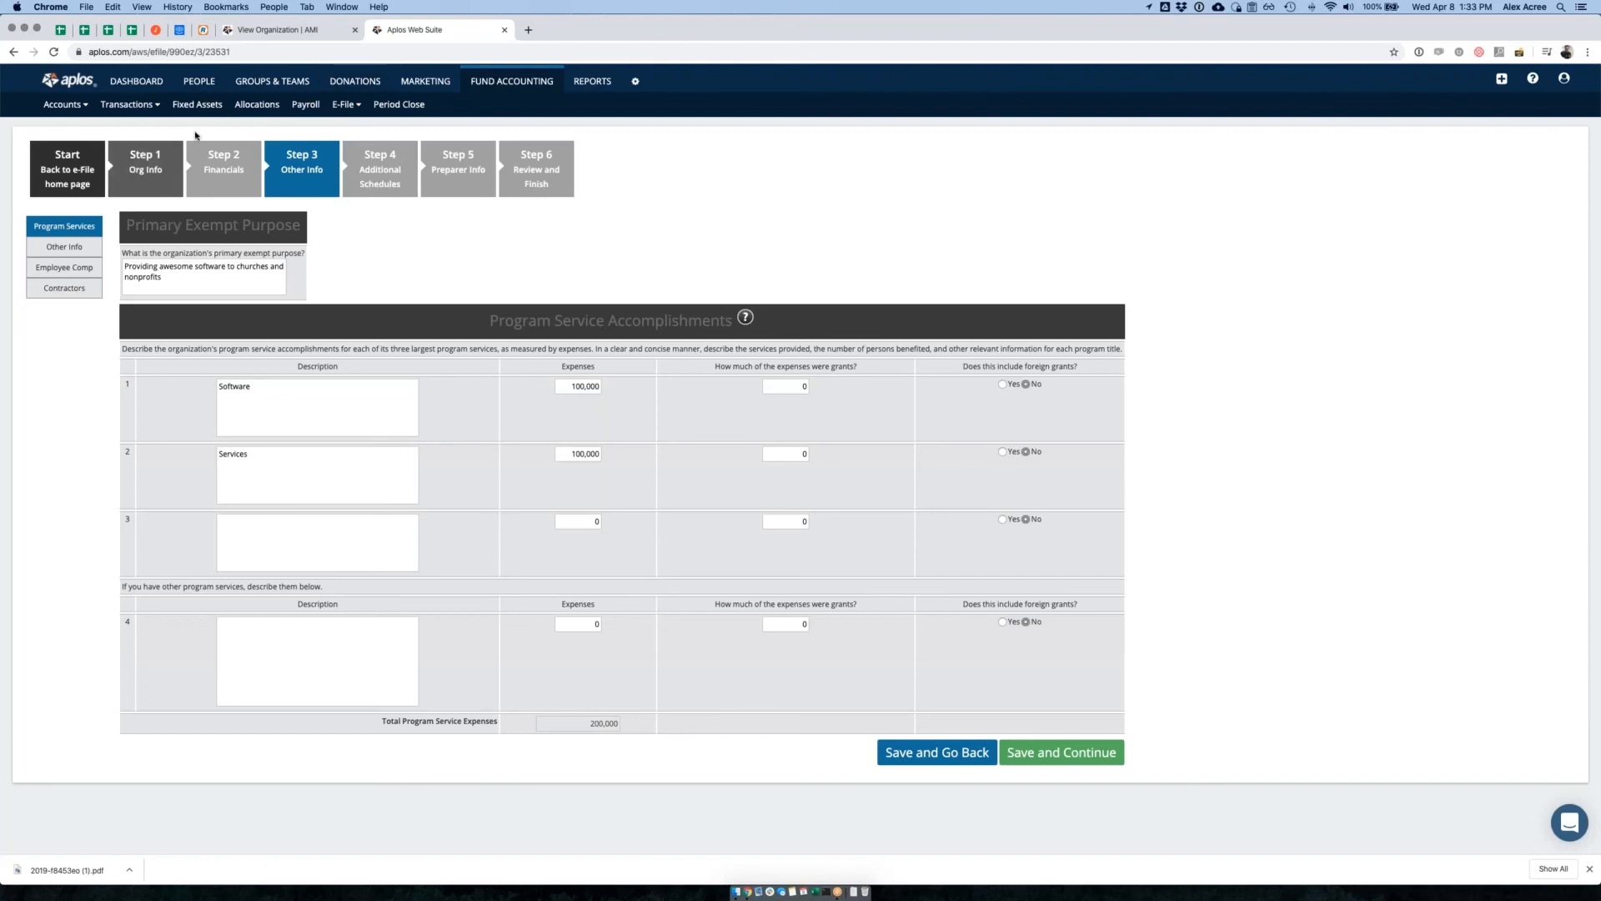
{"action": "mouse_move", "coordinate": [342, 106]}
{"action": "left_click", "coordinate": [350, 144]}
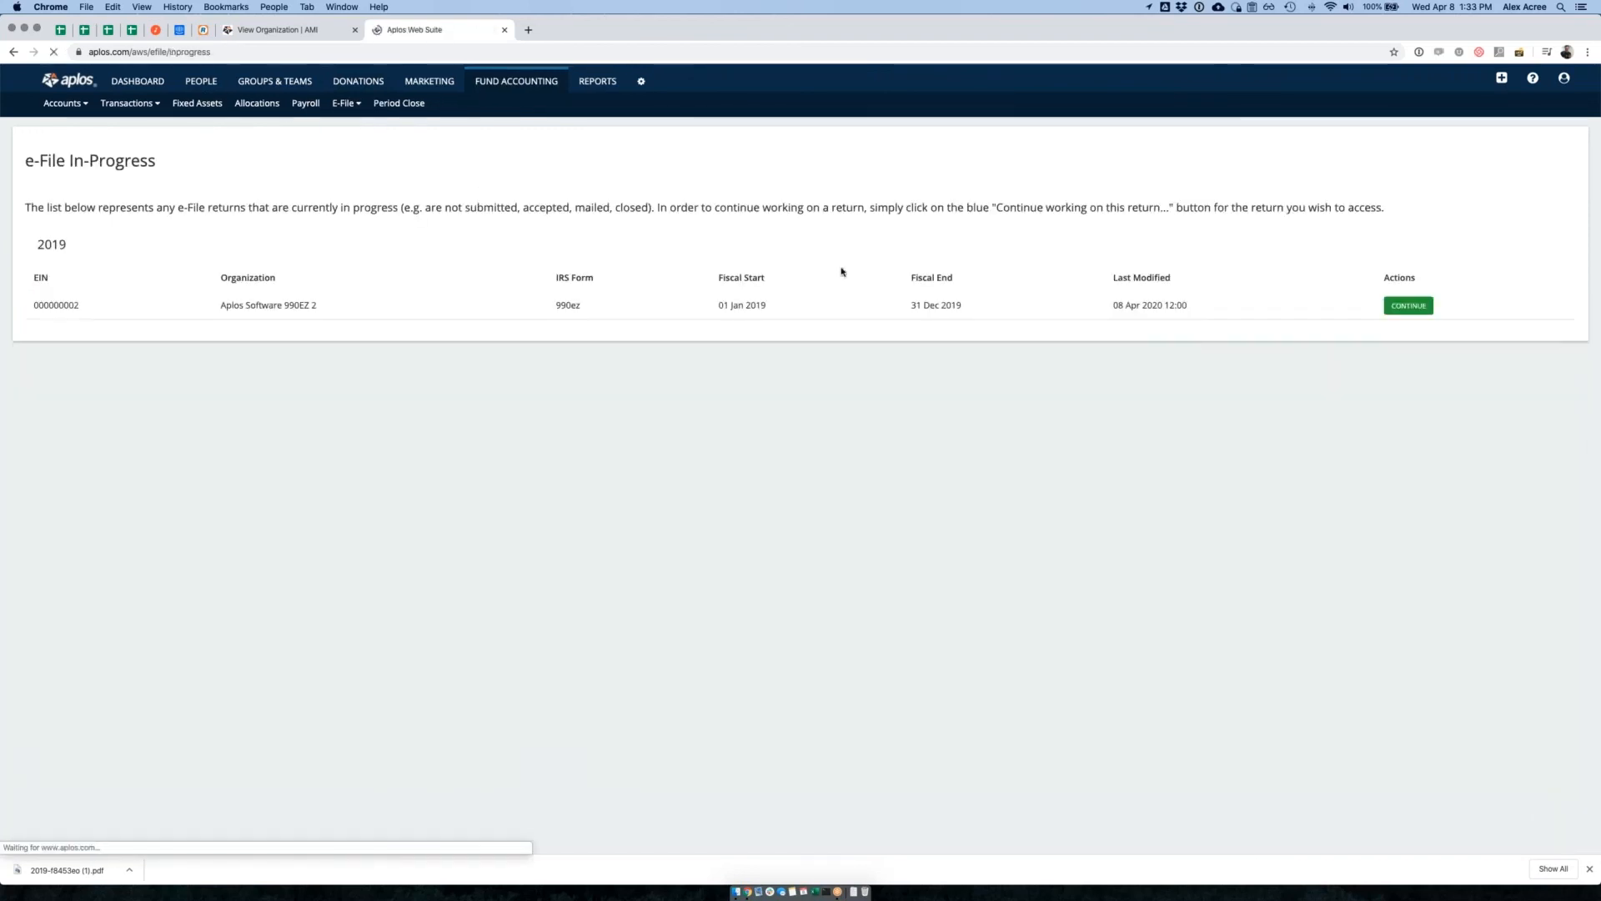
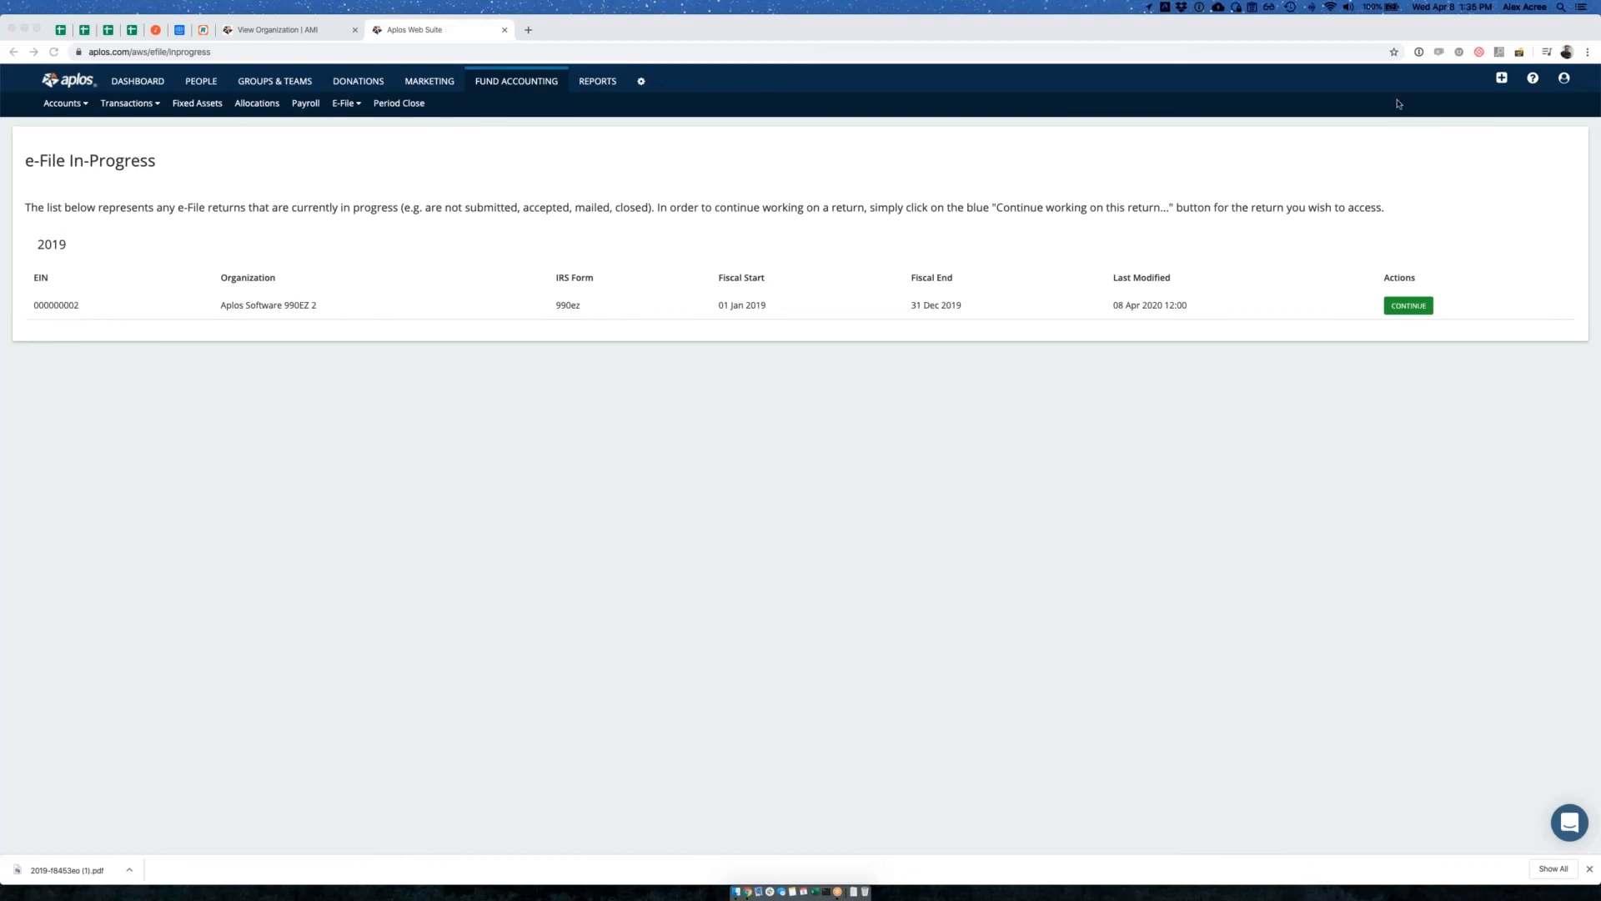
Search the Aplos Support Center for "990ez" and open the article "Live Webinar: How to file Form 990-EZ with the IRS"
{"action": "left_click", "coordinate": [1531, 80]}
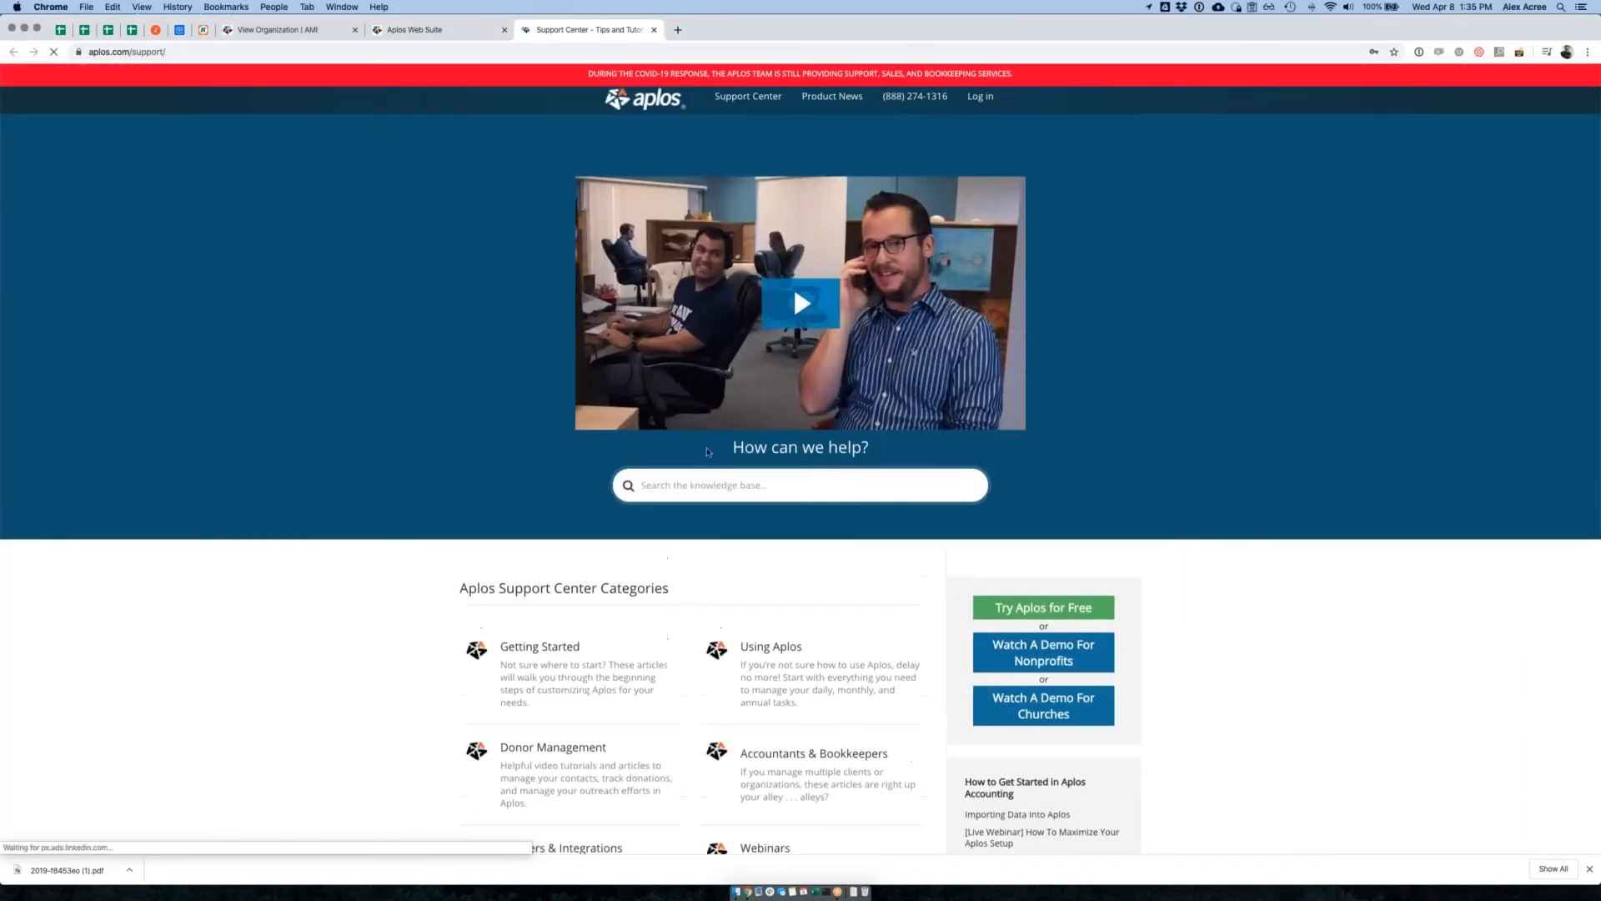
{"action": "left_click", "coordinate": [711, 476]}
{"action": "type", "text": "90ez"}
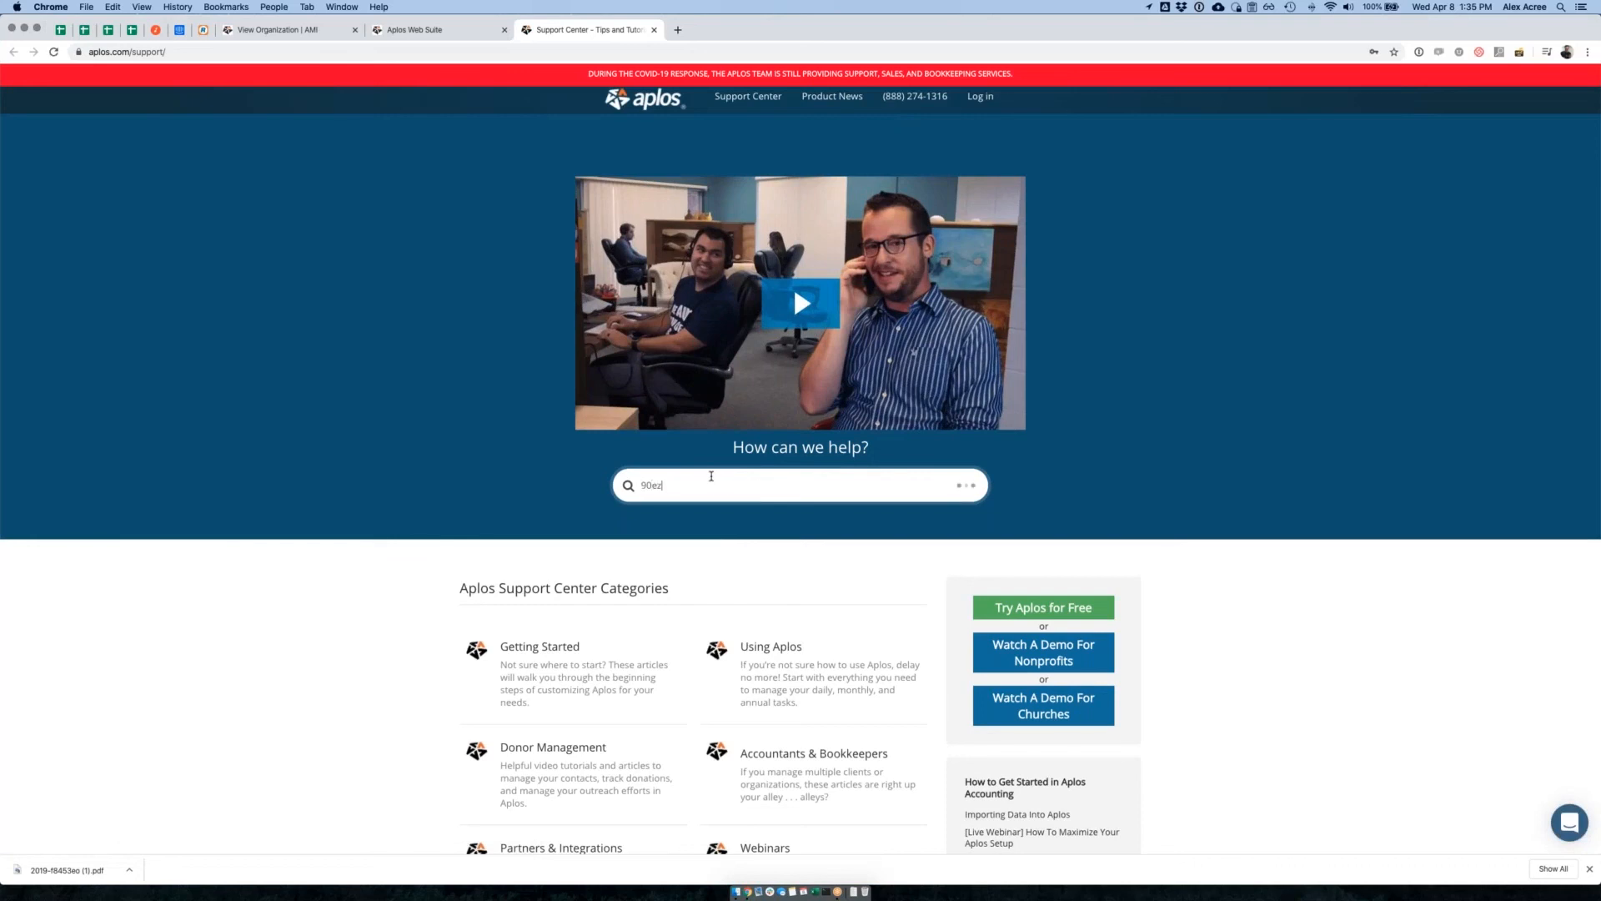
{"action": "key", "text": "BackSpace"}
{"action": "key", "text": "BackSpace"}
{"action": "key", "text": "BackSpace"}
{"action": "type", "text": "990"}
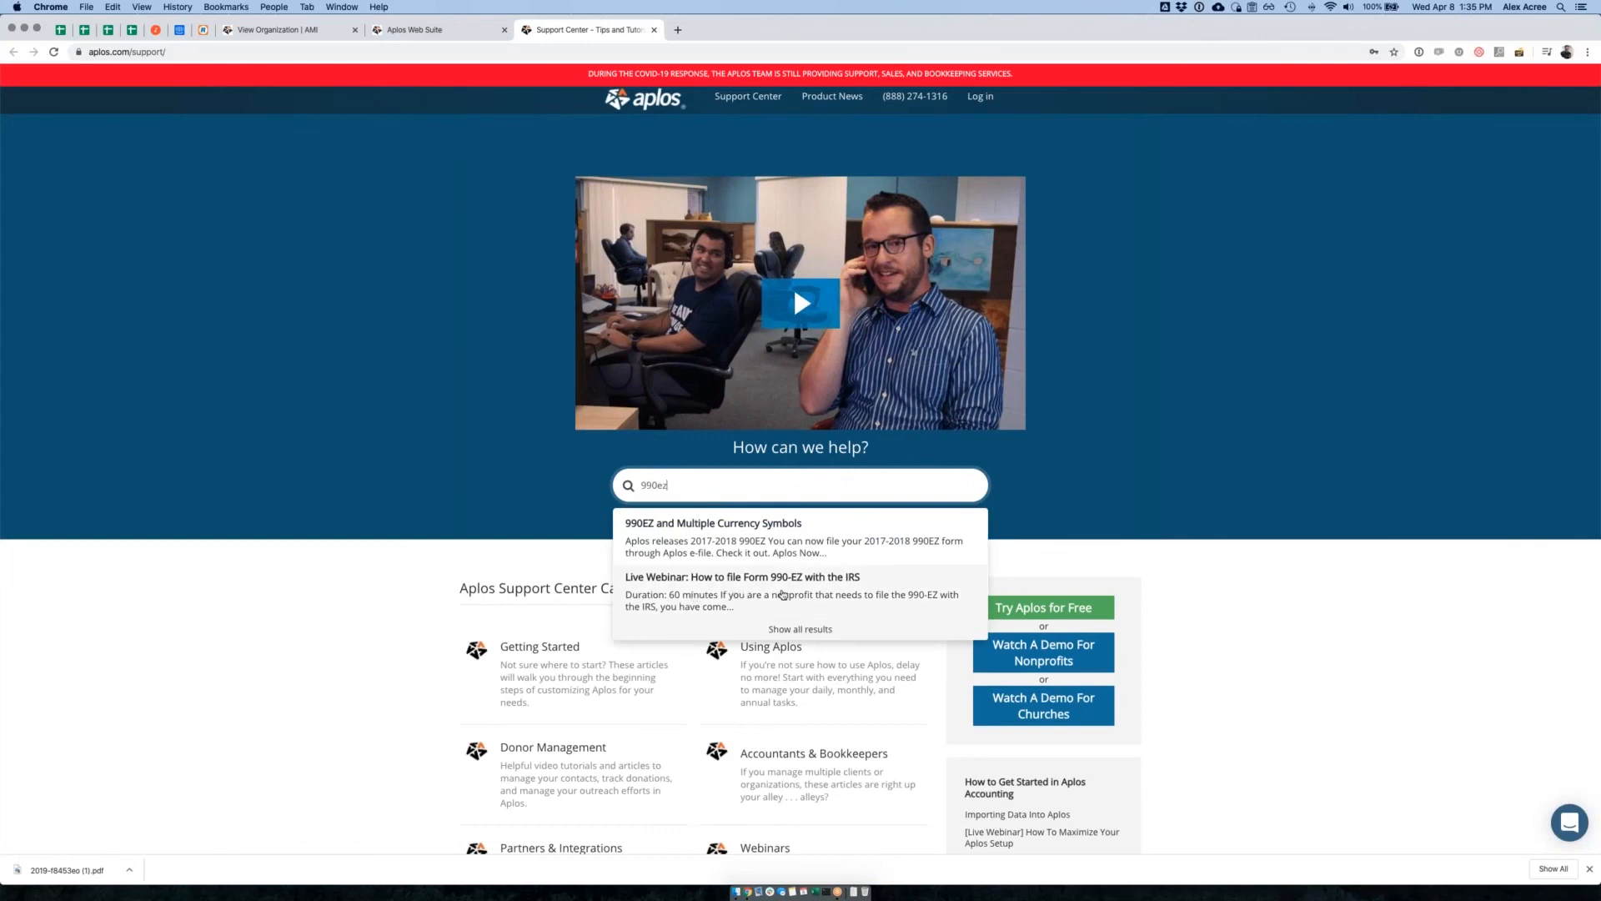
{"action": "left_click", "coordinate": [795, 594]}
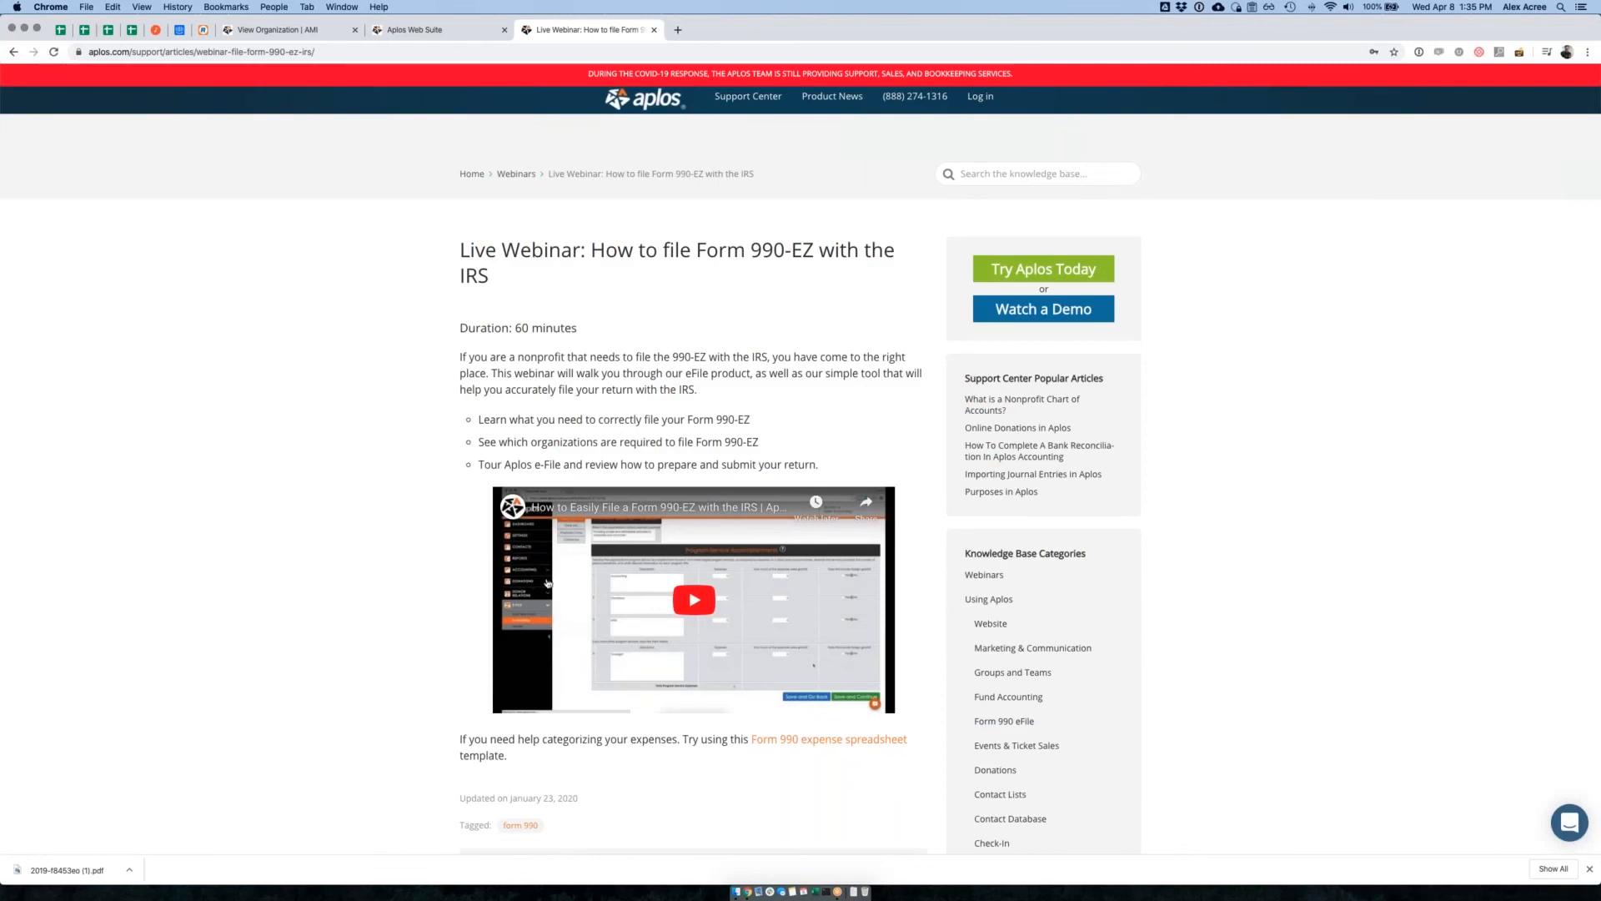
Look over the webinar article's description, video and expense spreadsheet link, and close the article
{"action": "scroll", "coordinate": [512, 505], "scroll_direction": "down", "scroll_amount": 1}
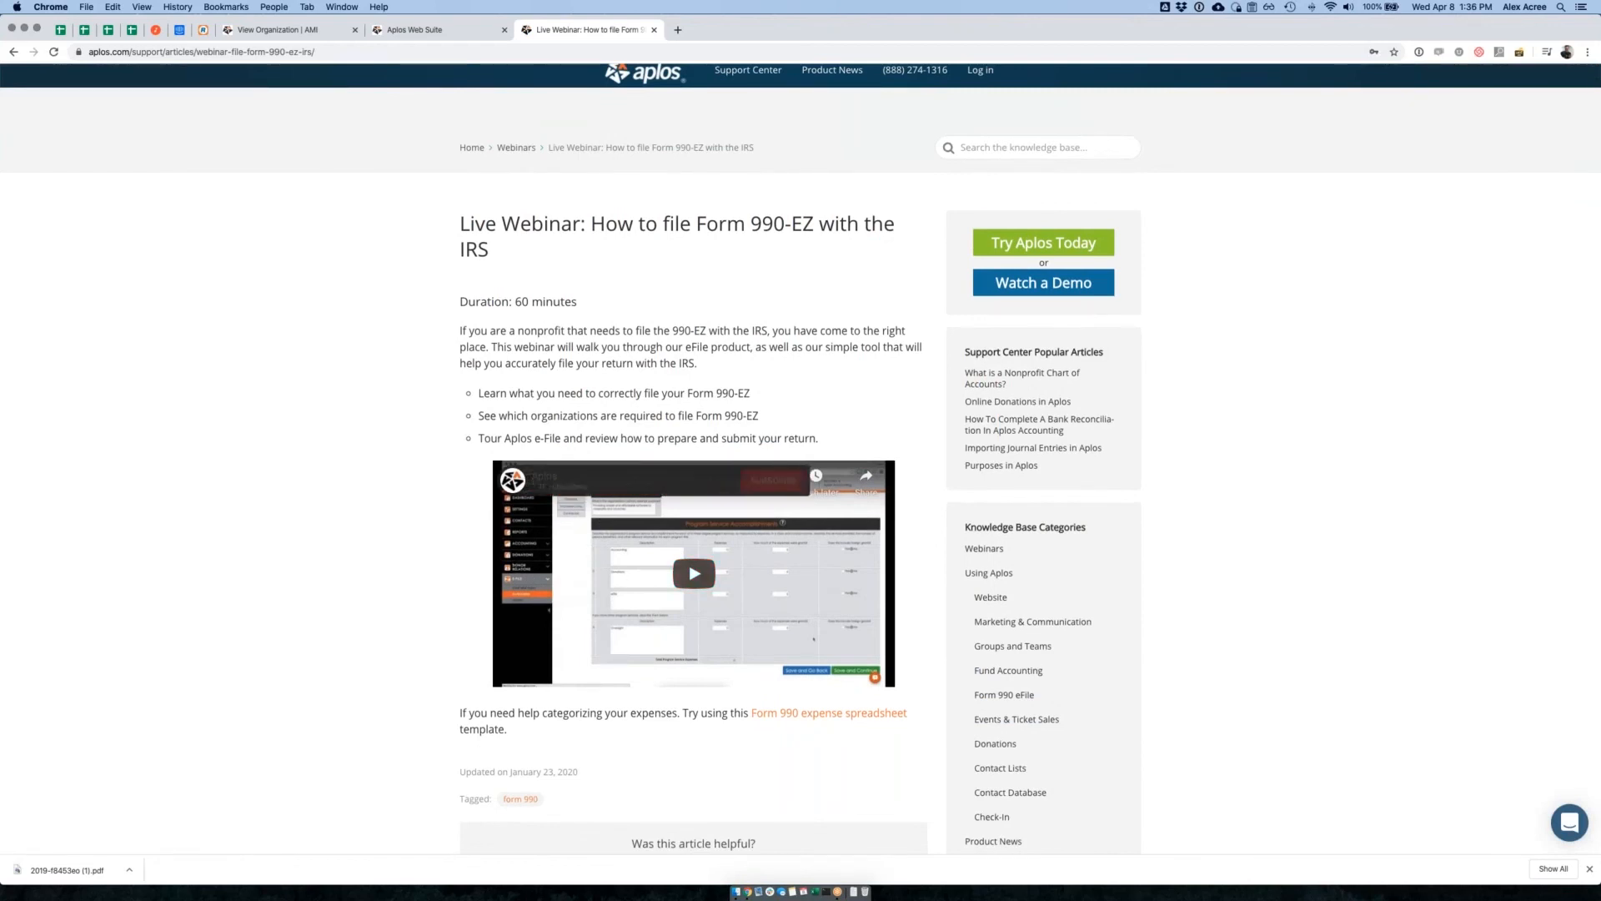
{"action": "scroll", "coordinate": [477, 330], "scroll_direction": "up", "scroll_amount": 1}
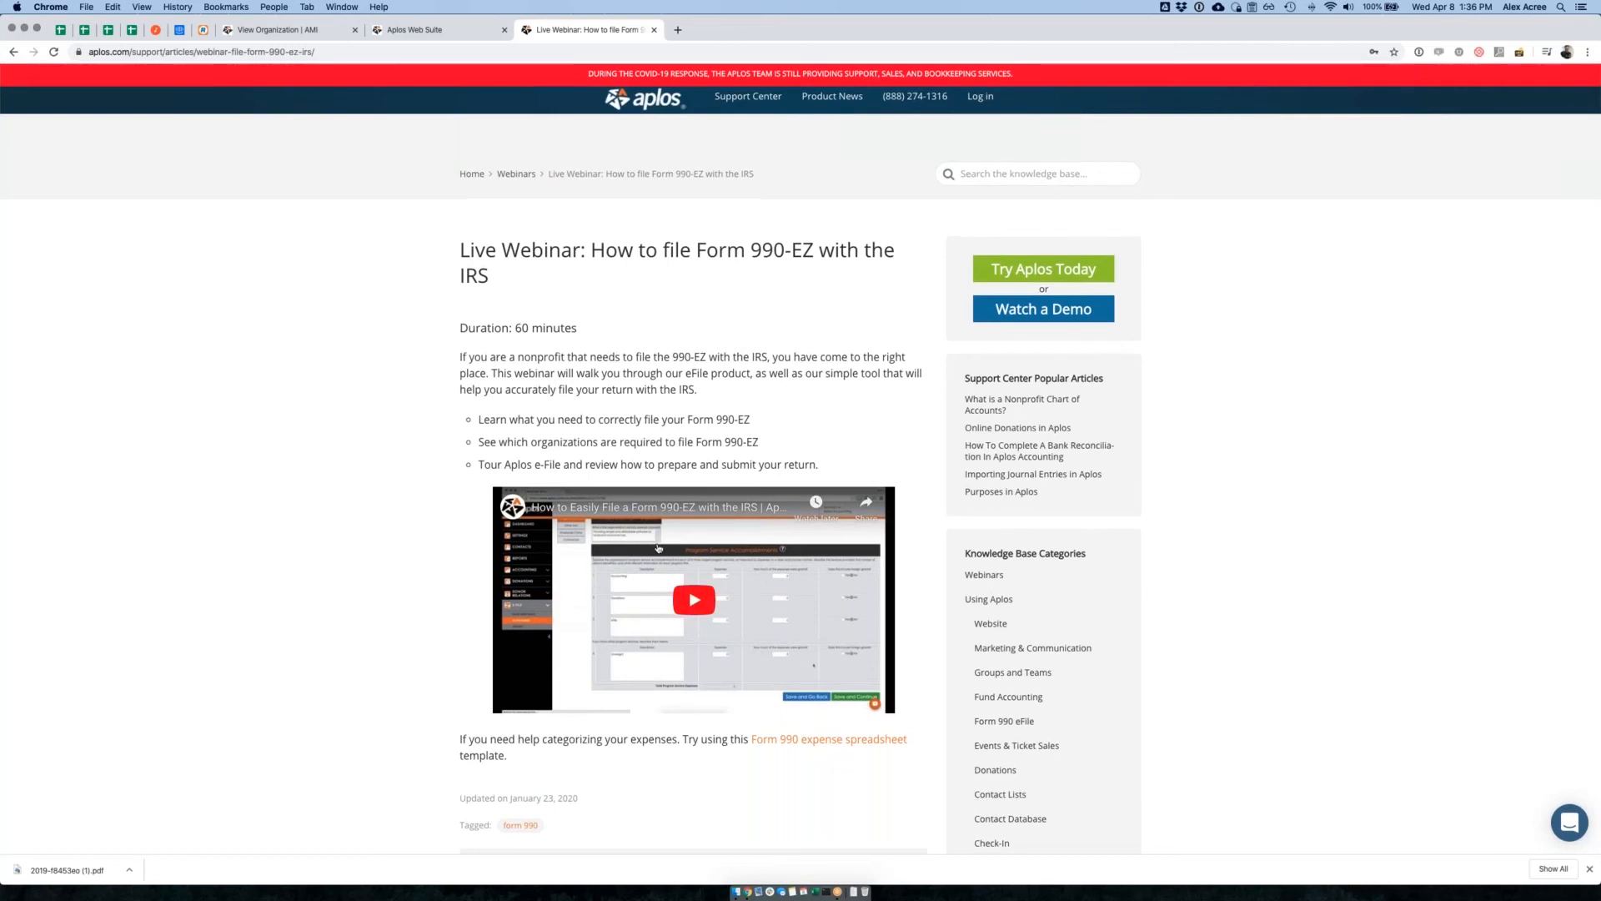
{"action": "left_click_drag", "start_coordinate": [459, 324], "coordinate": [631, 426]}
{"action": "left_click", "coordinate": [631, 426]}
{"action": "scroll", "coordinate": [743, 403], "scroll_direction": "down", "scroll_amount": 1}
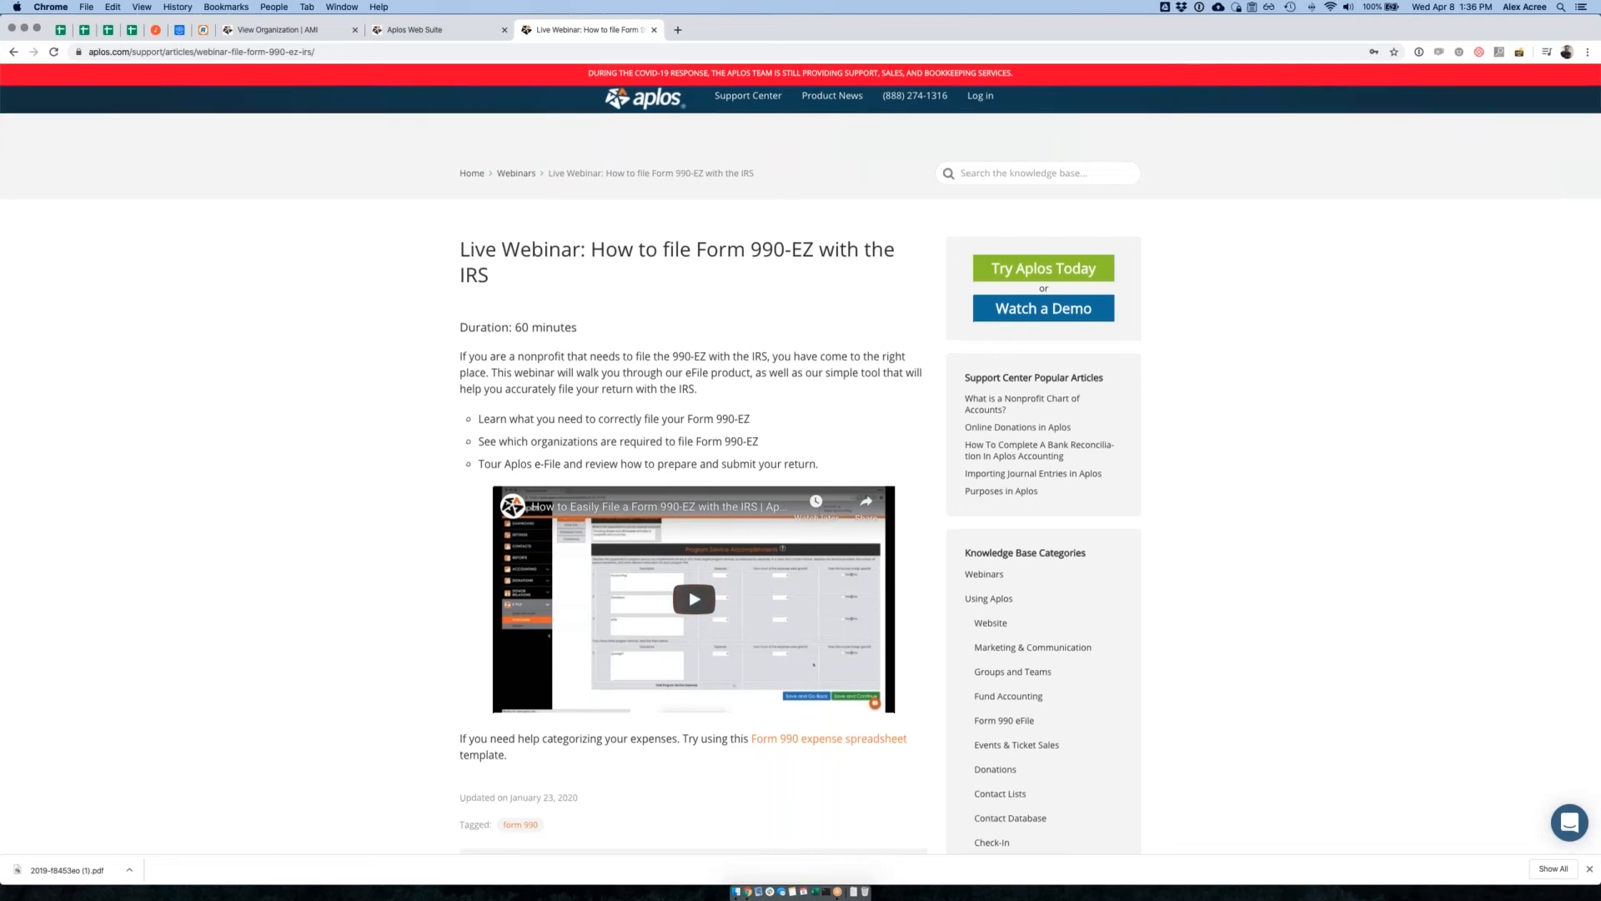
{"action": "scroll", "coordinate": [743, 403], "scroll_direction": "down", "scroll_amount": 4}
{"action": "scroll", "coordinate": [1337, 158], "scroll_direction": "up", "scroll_amount": 5}
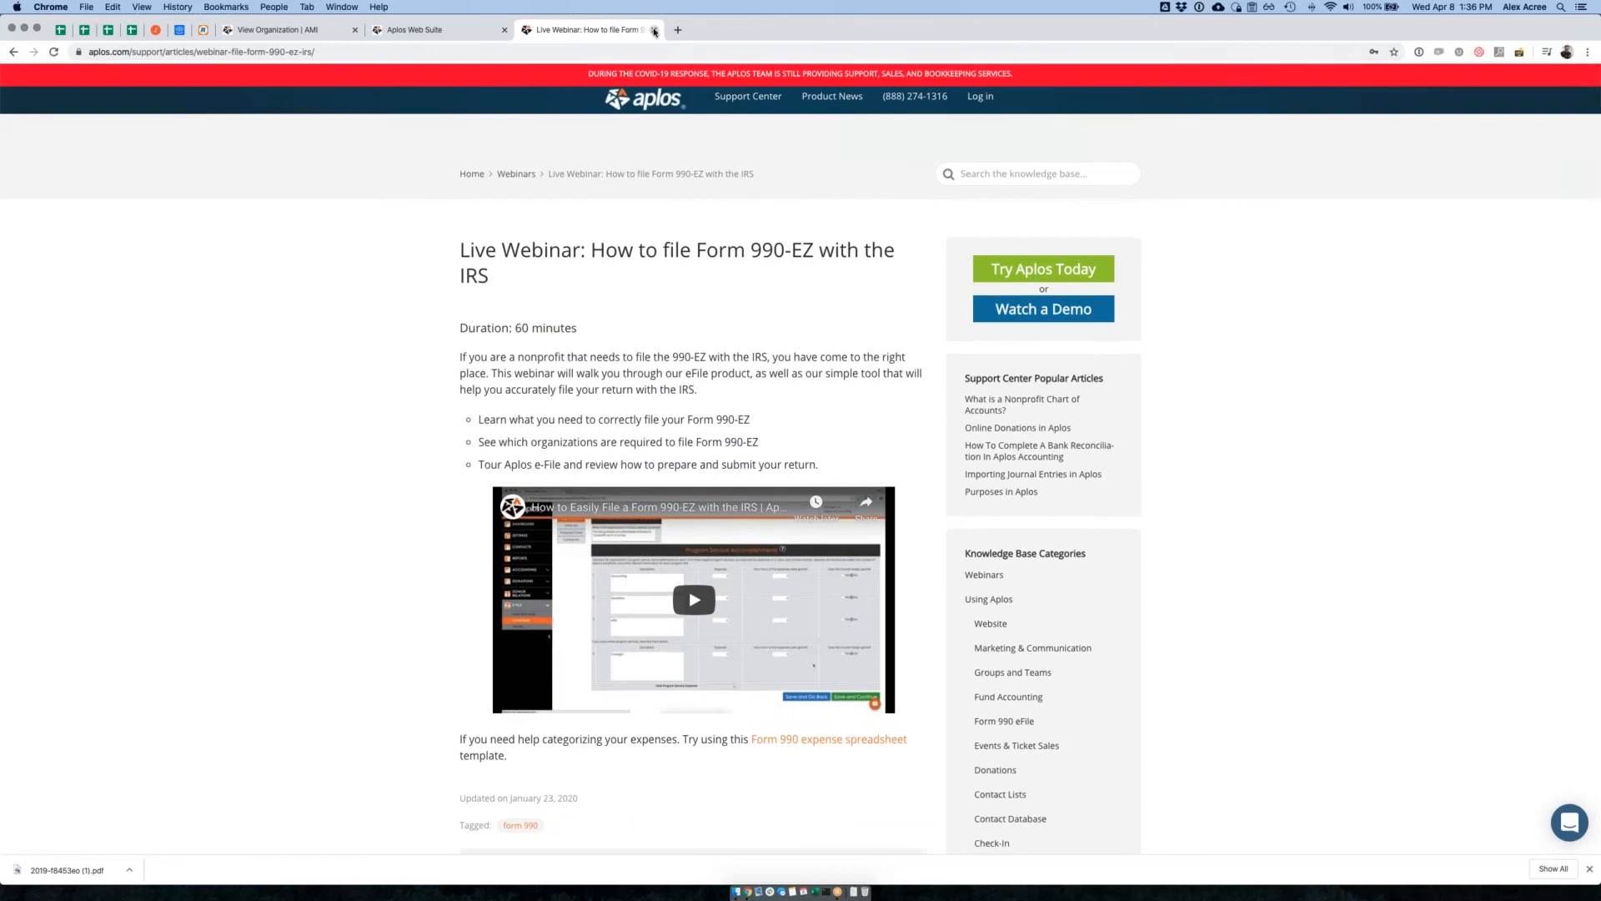
{"action": "left_click", "coordinate": [654, 31]}
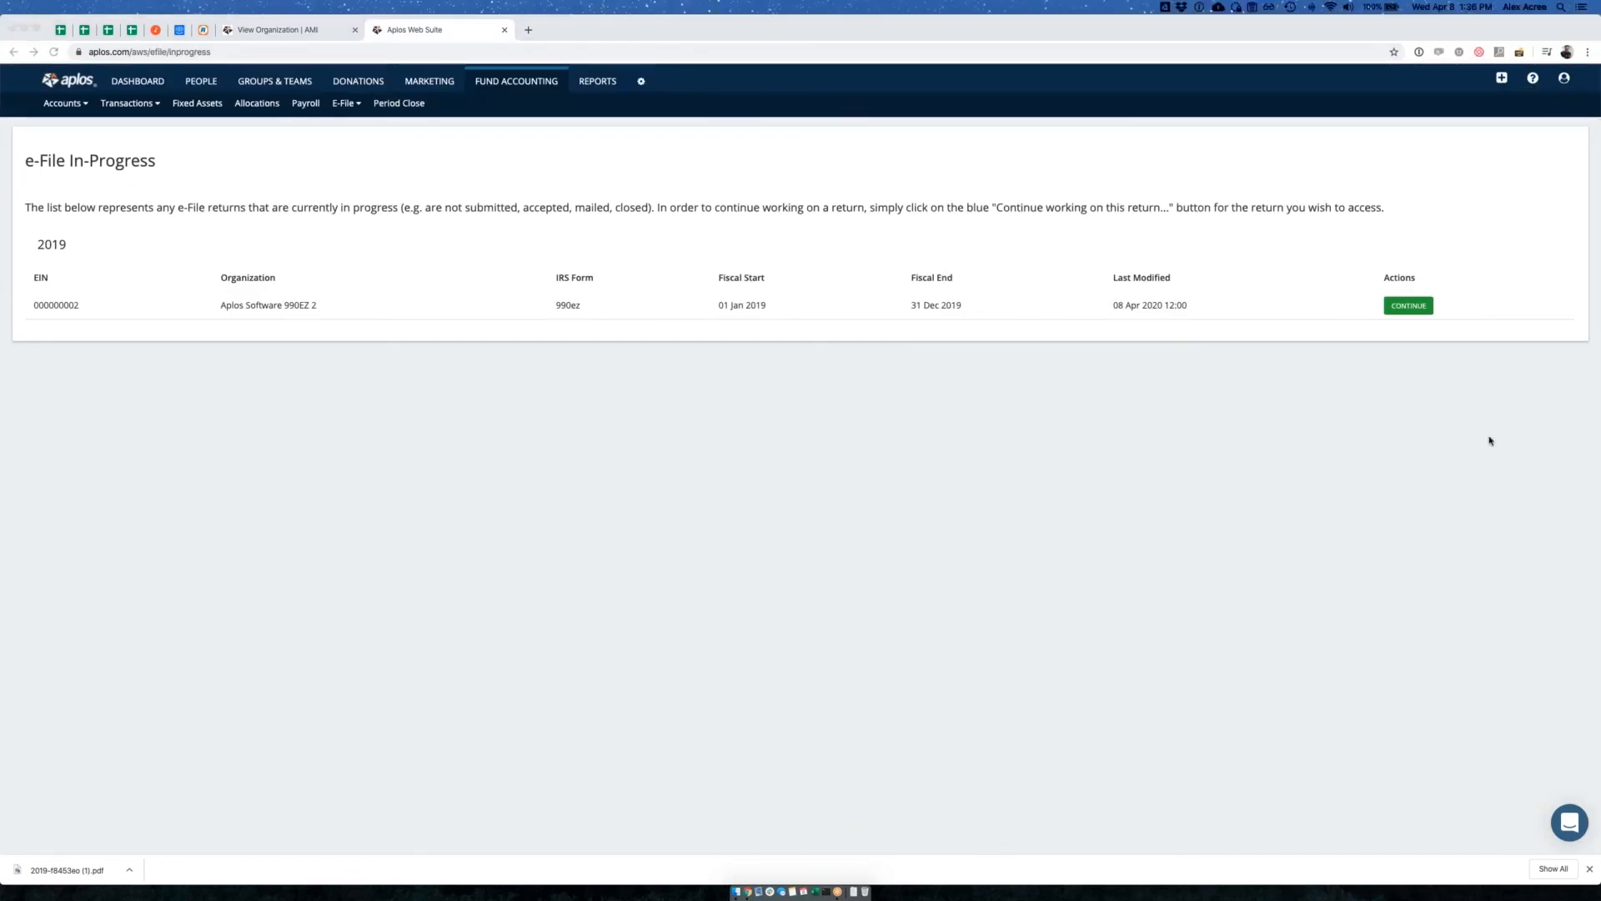